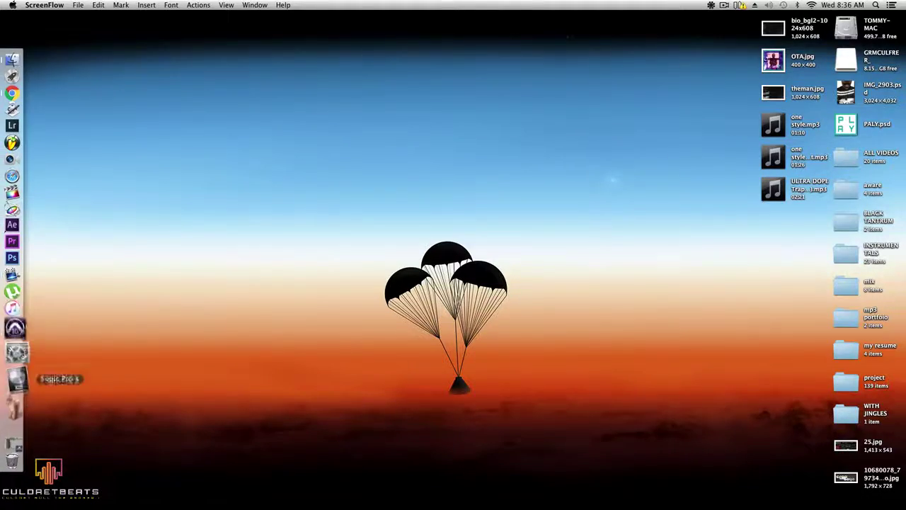
Step: Bring BODY MIX forward and make RAP MAIN's first-bank inserts, starting with RDeEsser, inactive
left_click(16, 420)
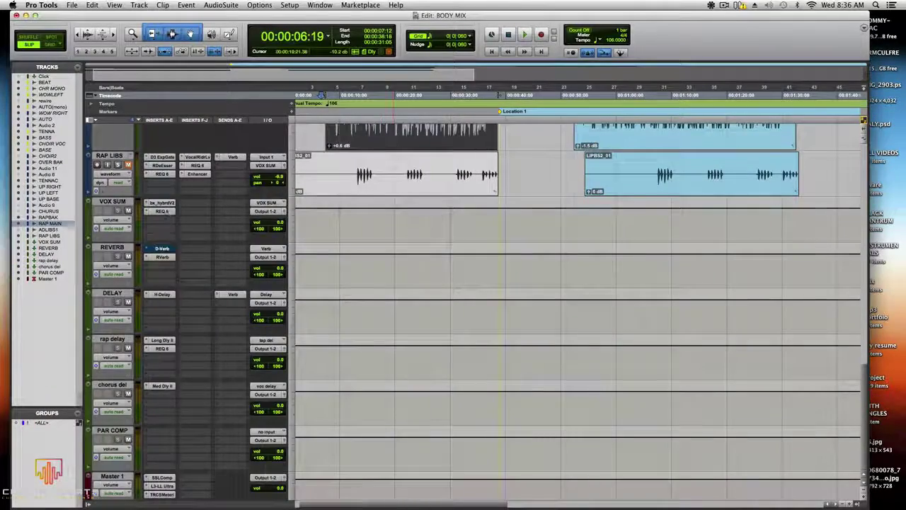
scroll(401, 211, "up", 5)
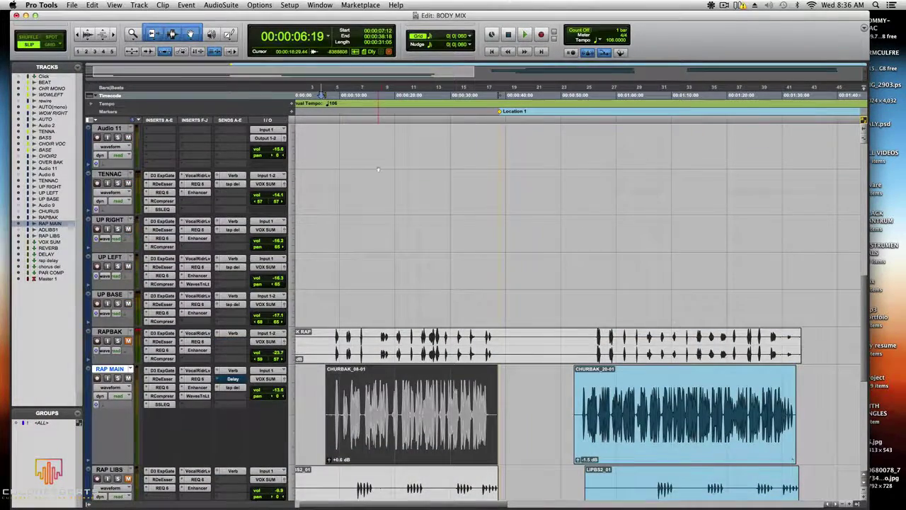
scroll(378, 169, "down", 3)
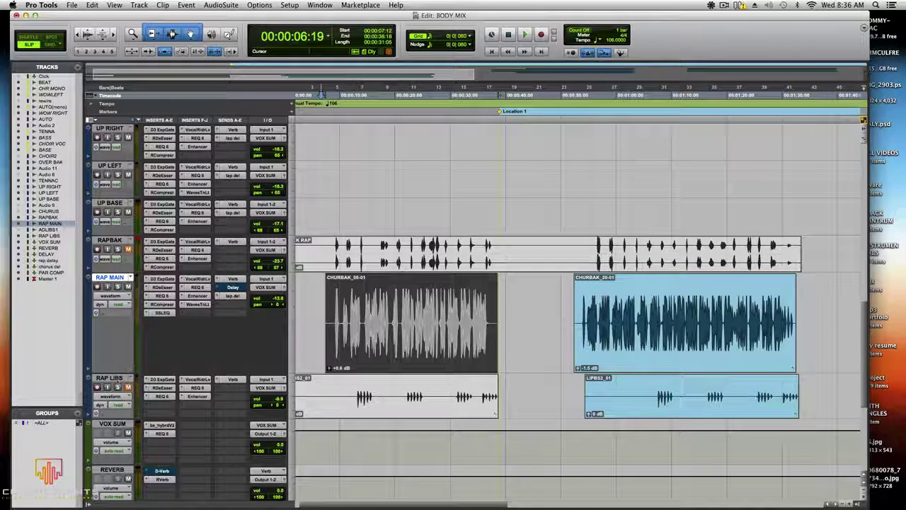
left_click(162, 286)
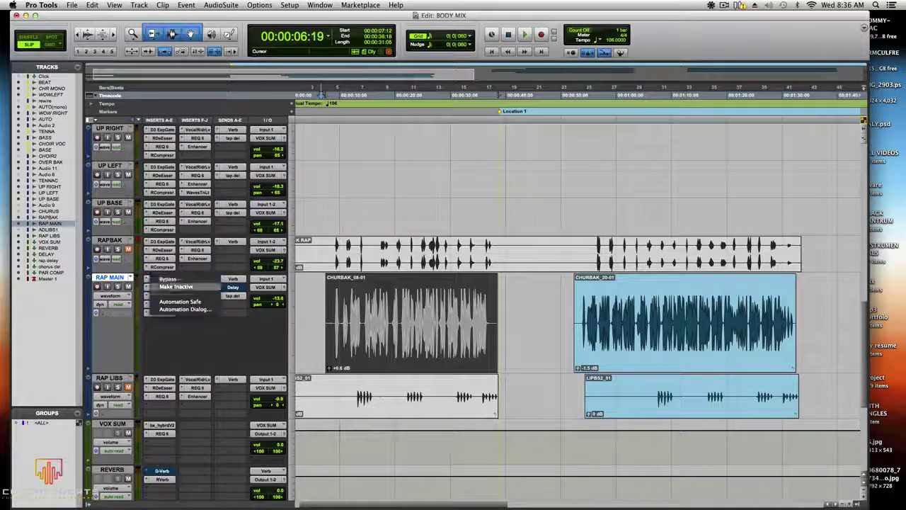
left_click(184, 290)
right_click(162, 286)
left_click(173, 303)
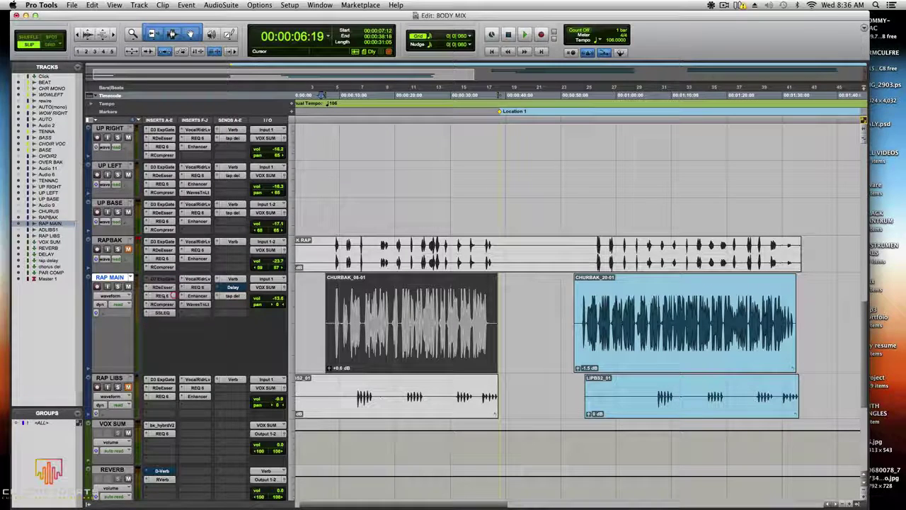
right_click(162, 286)
left_click(174, 303)
right_click(162, 296)
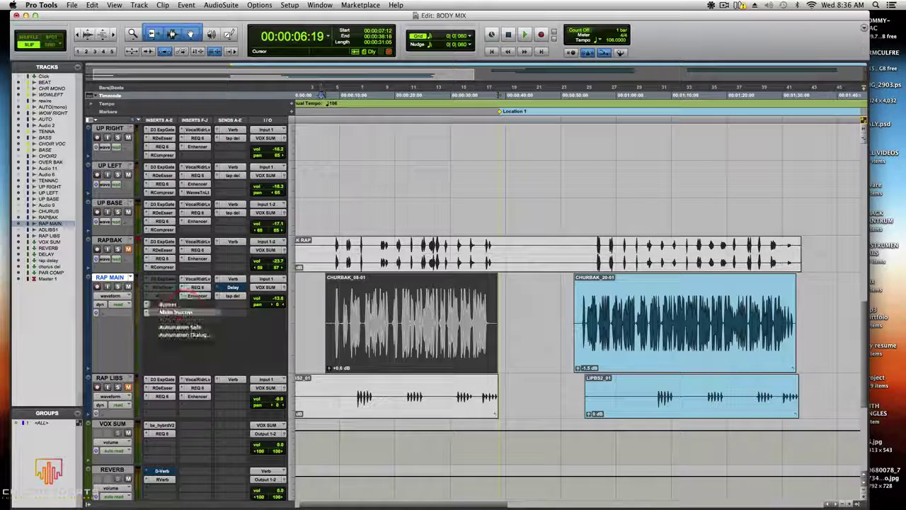
left_click(170, 312)
right_click(162, 304)
left_click(173, 312)
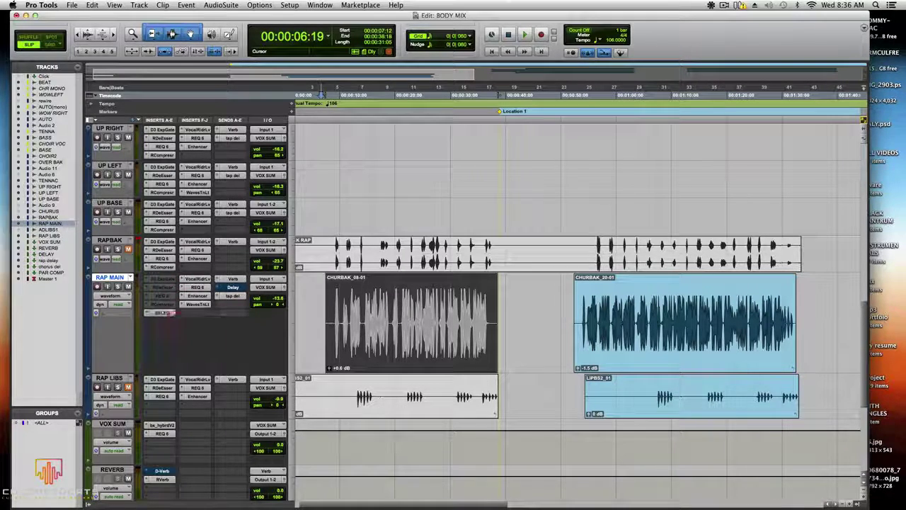
Step: Make the remaining RAP MAIN inserts in the second bank inactive
right_click(182, 277)
left_click(205, 286)
right_click(189, 284)
left_click(205, 294)
right_click(198, 300)
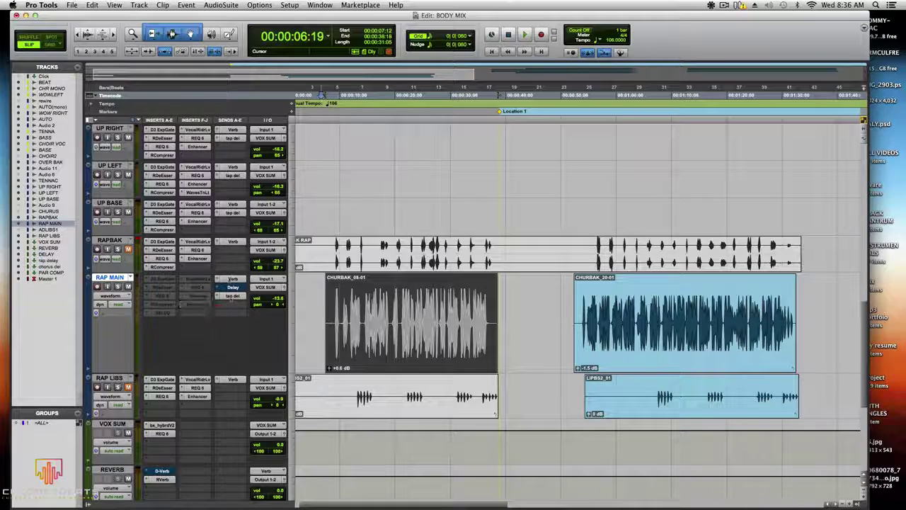
Step: Make RAP MAIN's Verb and Delay sends inactive, leaving the tap del send unchanged
right_click(229, 278)
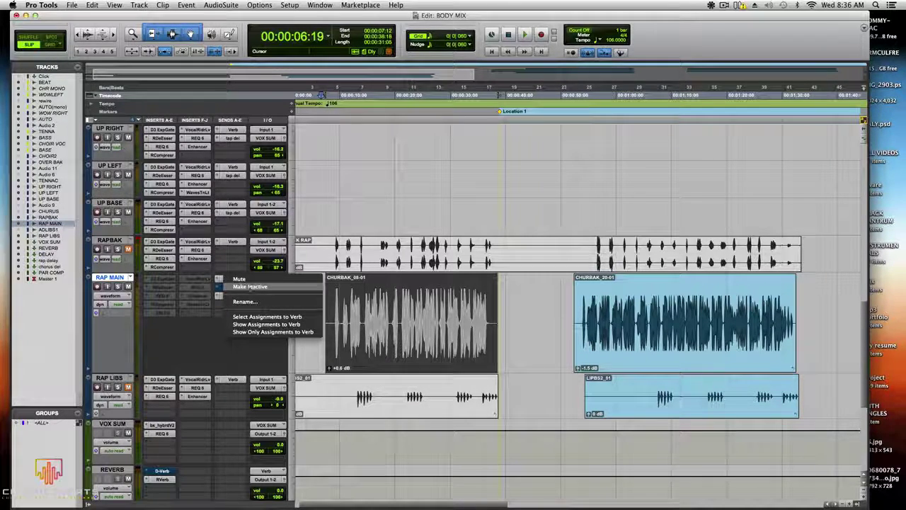
left_click(251, 288)
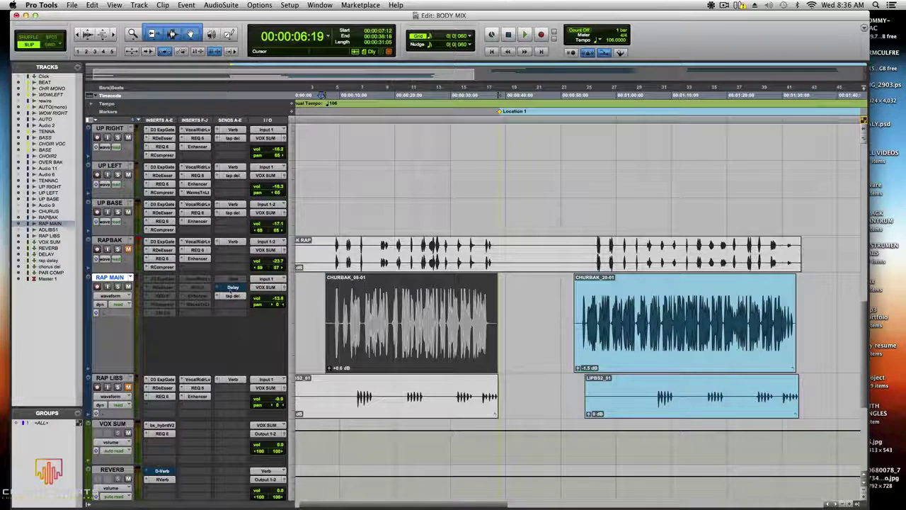
right_click(233, 287)
left_click(251, 295)
right_click(234, 295)
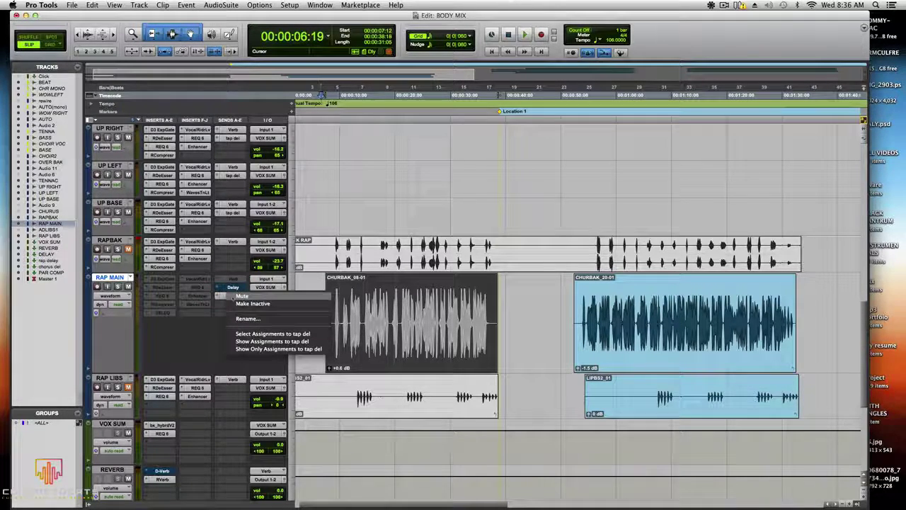
left_click(254, 303)
right_click(234, 286)
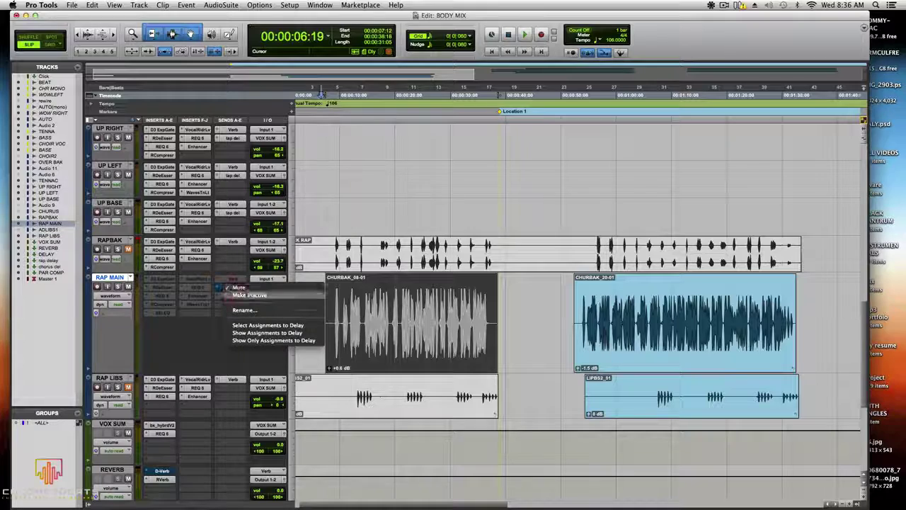
left_click(251, 296)
scroll(333, 317, "down", 5)
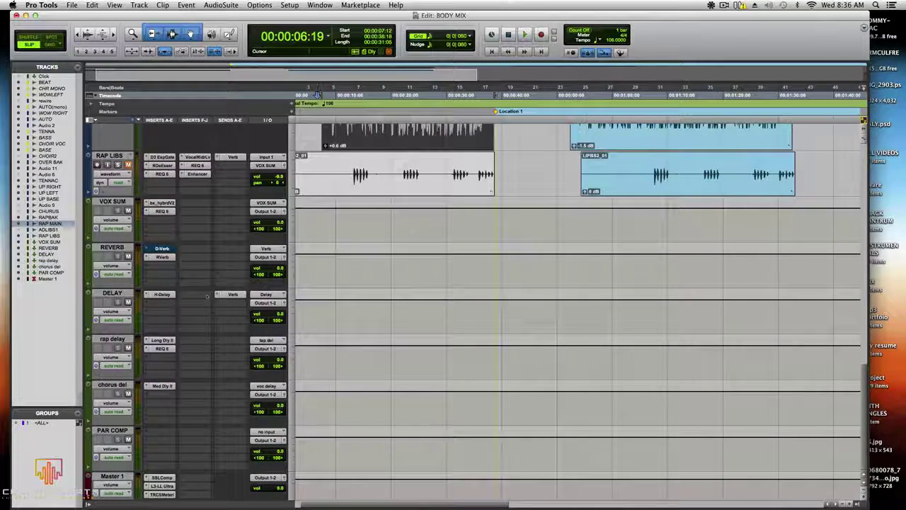
Step: Make the REVERB and DELAY aux tracks inactive
scroll(188, 284, "up", 4)
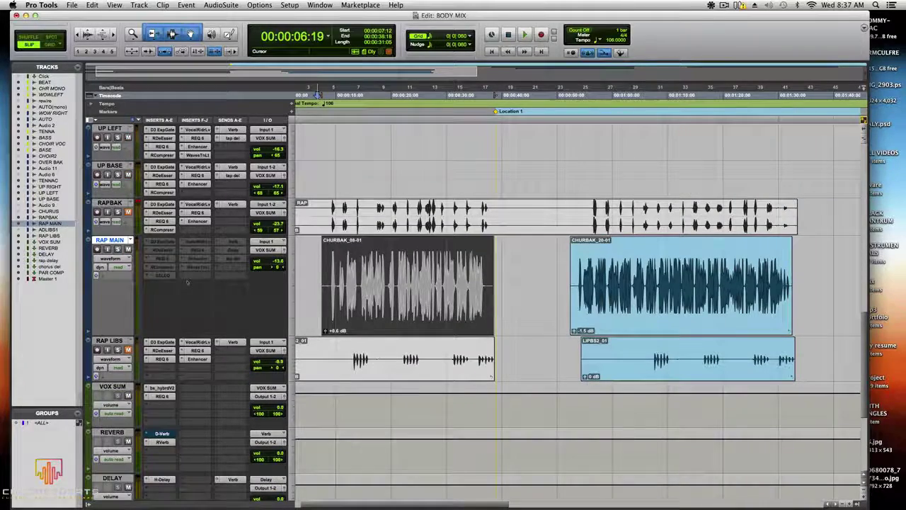
scroll(187, 283, "down", 3)
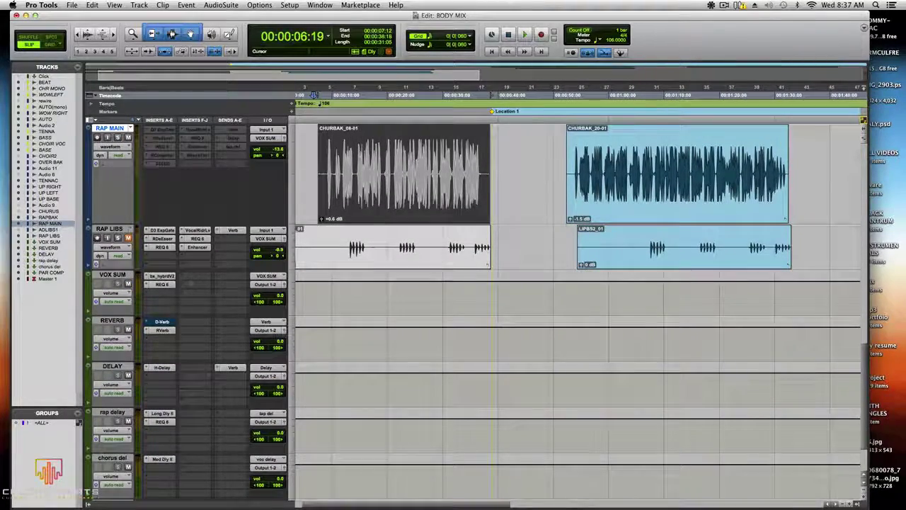
scroll(188, 282, "down", 2)
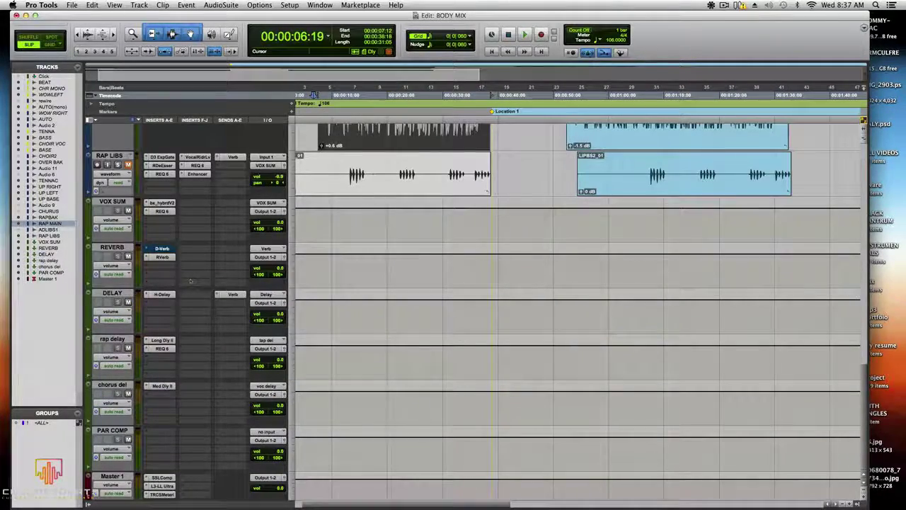
right_click(116, 247)
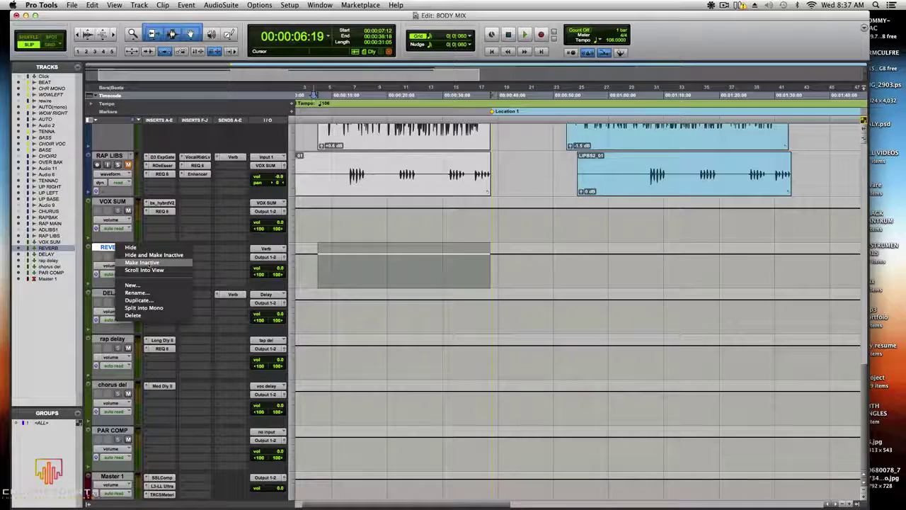
left_click(142, 262)
right_click(117, 292)
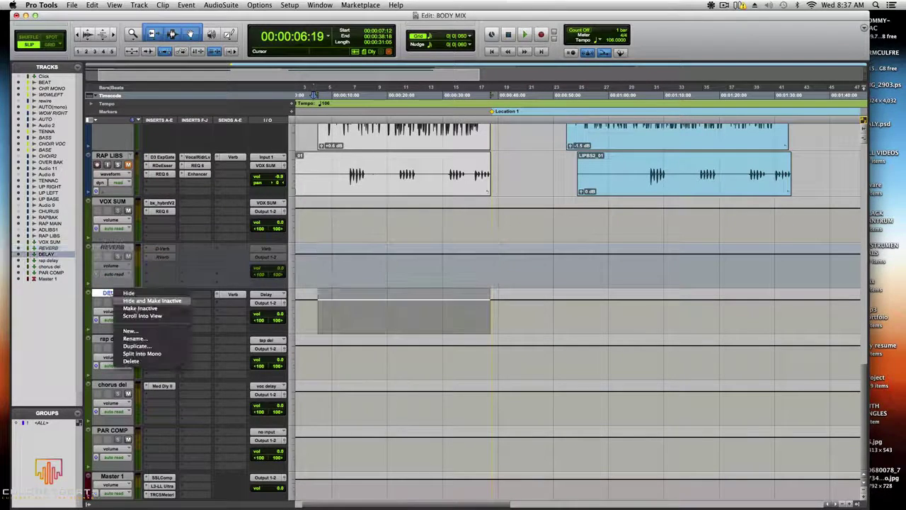
left_click(140, 307)
Step: Make the rap delay and chorus del aux tracks inactive, leaving PAR COMP unchanged
right_click(112, 338)
left_click(153, 346)
right_click(111, 385)
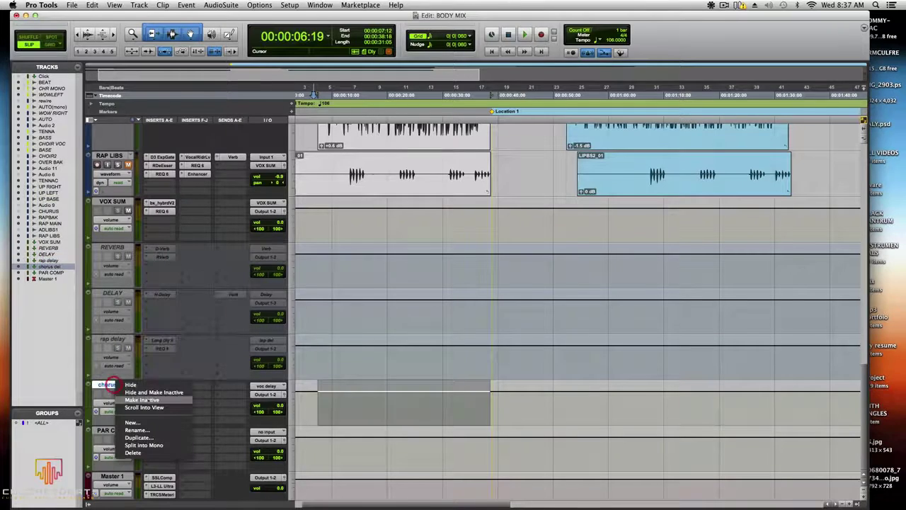
left_click(141, 399)
right_click(106, 430)
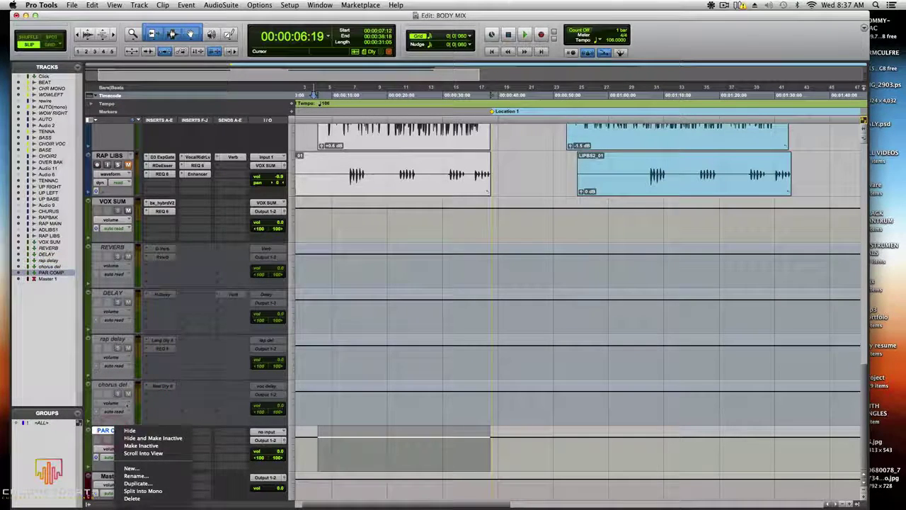
left_click(106, 383)
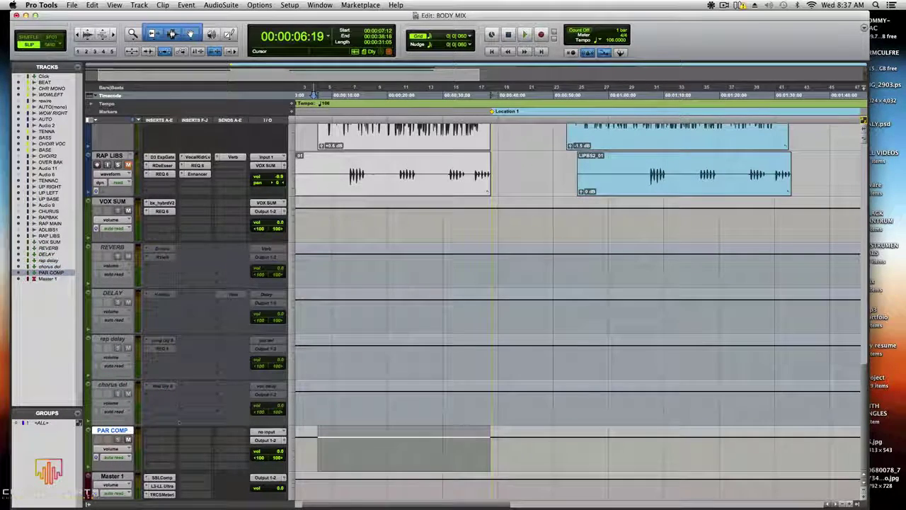
scroll(179, 422, "right", 1)
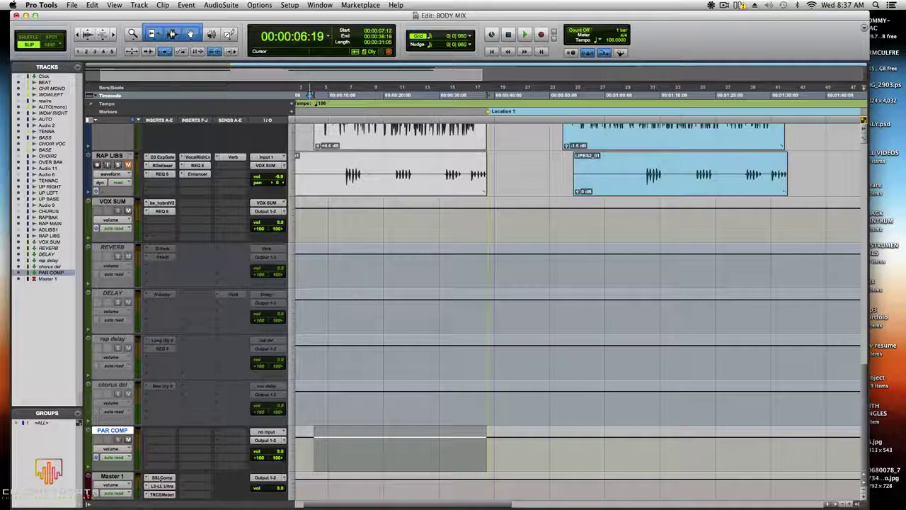
Step: Open and close Master 1's SSLComp insert, then open its L3-LL Ultra insert
left_click(161, 477)
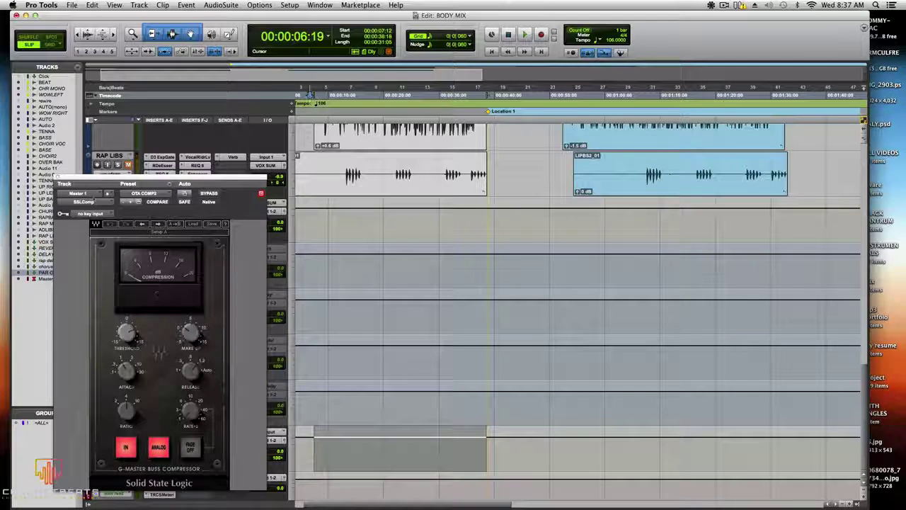
left_click(57, 176)
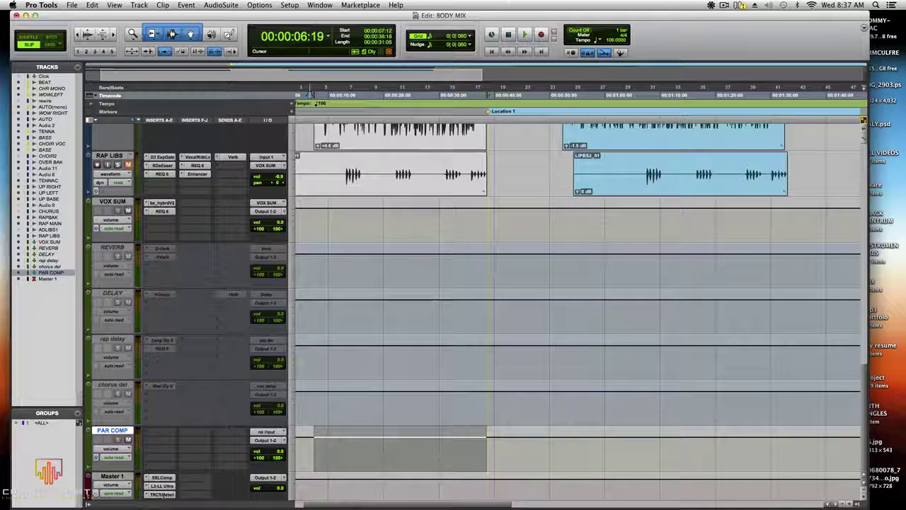
left_click(162, 486)
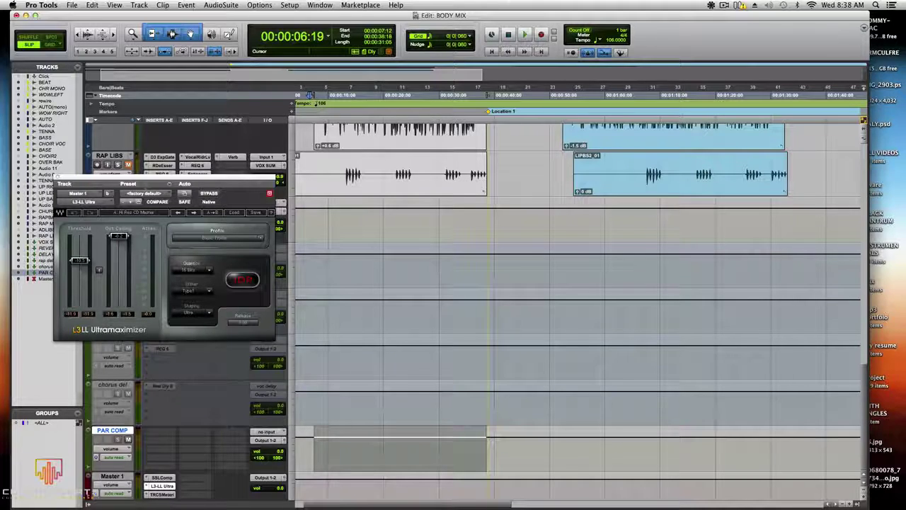
Step: Move aside and close the L3-LL Ultramaximizer, then open Master 1's TRCSMeter insert
left_click_drag(133, 182, 193, 200)
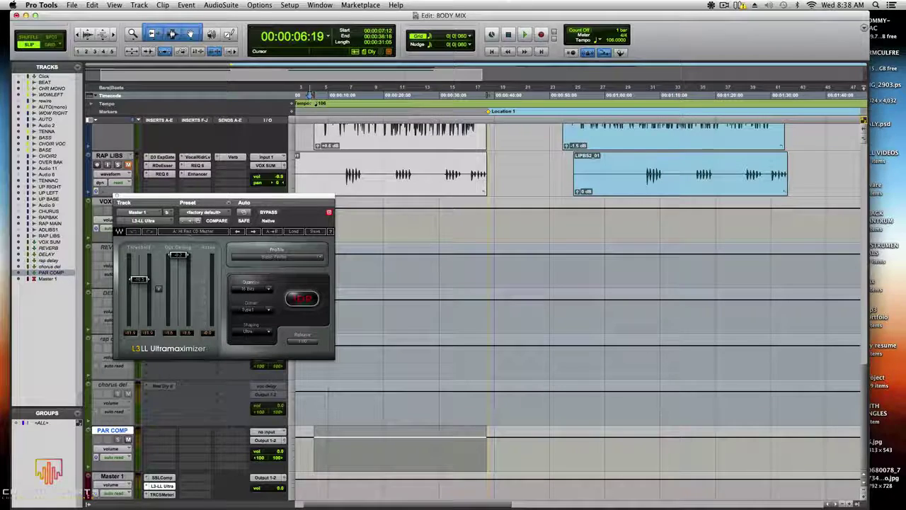
left_click(118, 196)
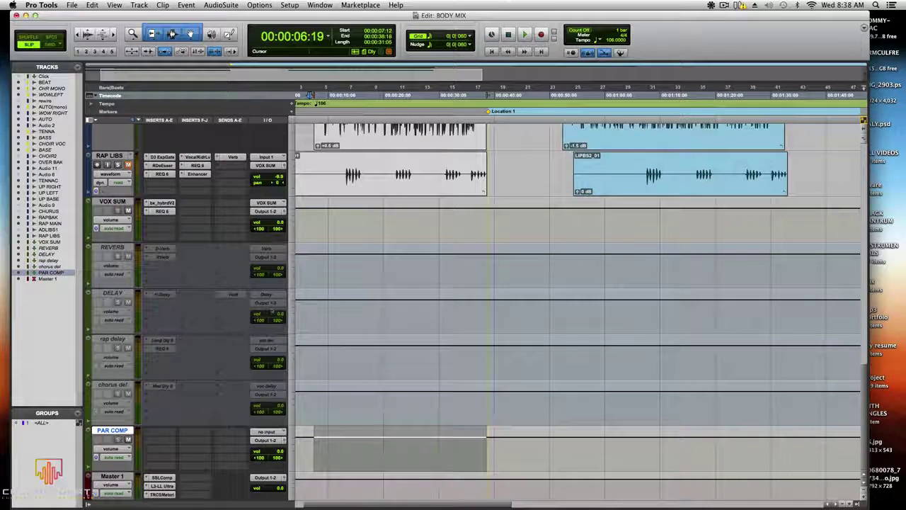
left_click(160, 493)
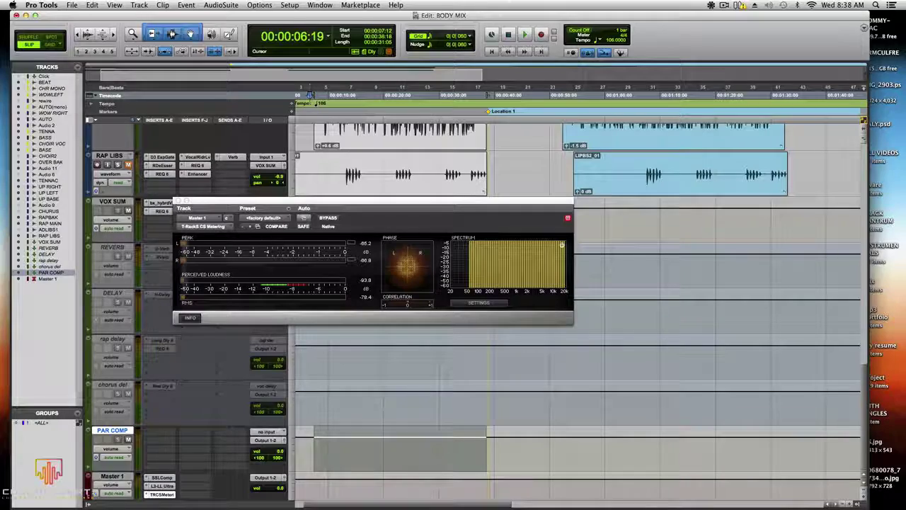
Step: Assign T-RackS CS Metering (stereo) from the Other category to Master 1's insert slot
left_click(149, 495)
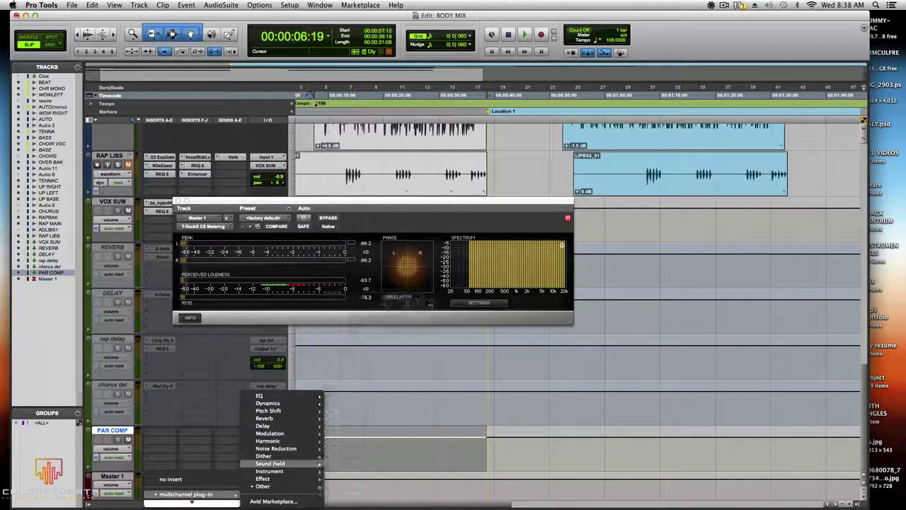
mouse_move(299, 487)
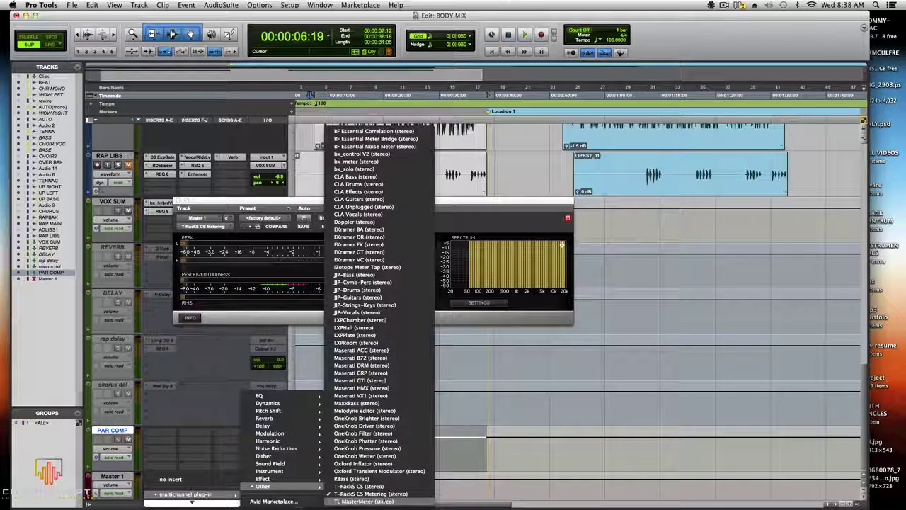
left_click(370, 493)
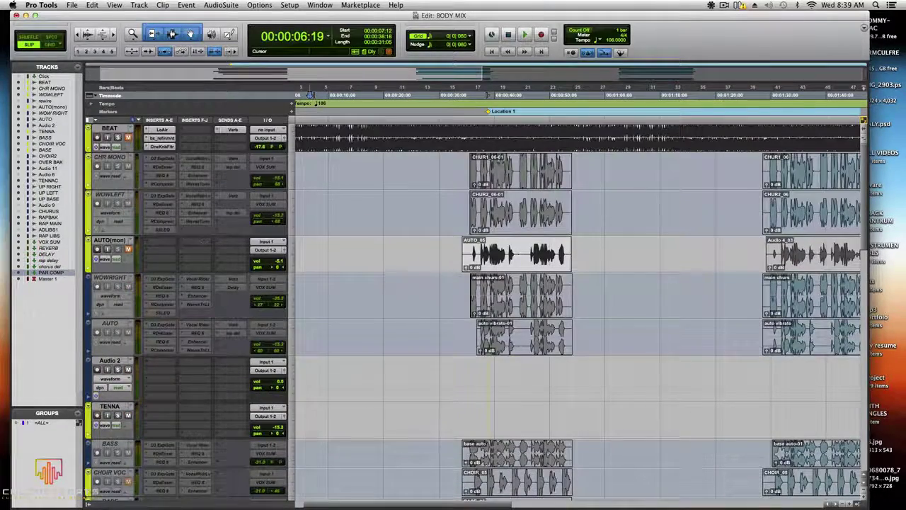
Step: Open and close BEAT's LoAir insert, then open its bx_refinement plug-in
left_click(162, 130)
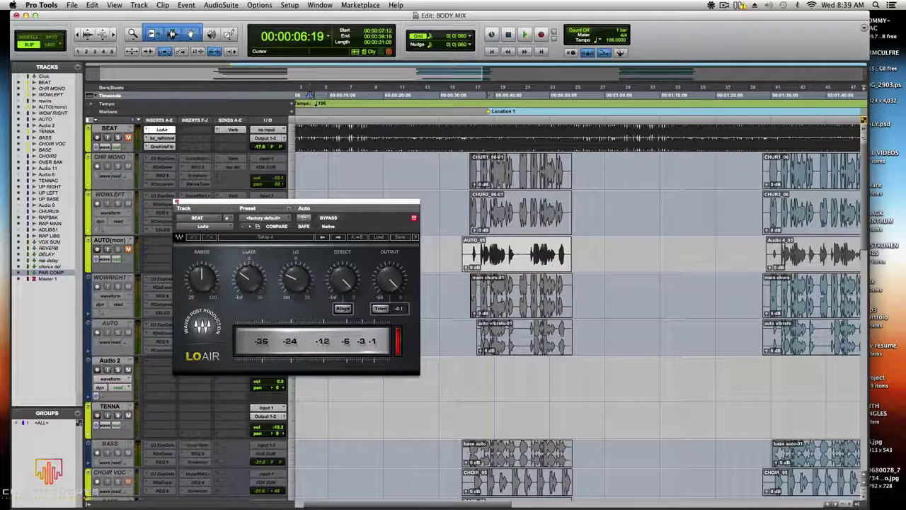
key("super+w")
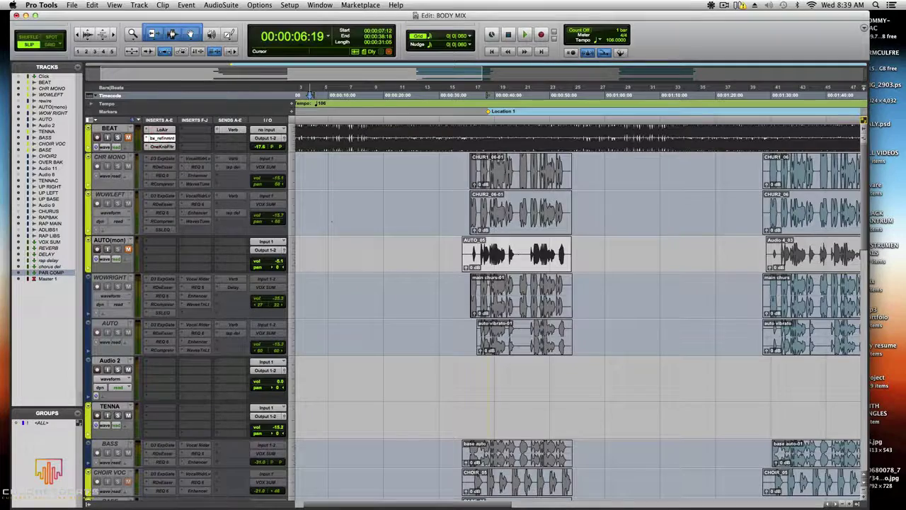
left_click(161, 138)
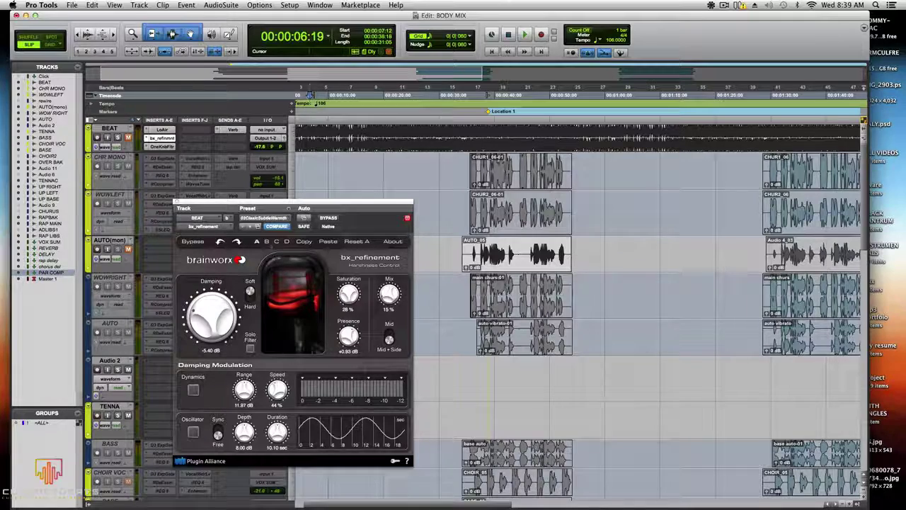
Step: During playback, open and close BEAT's OneKnob Filter and Verb send windows
key("space")
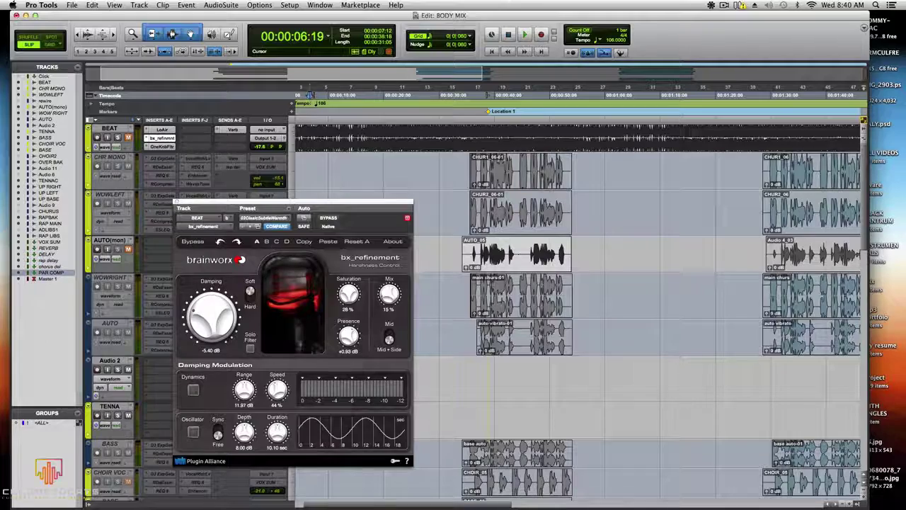
left_click(162, 137)
left_click(161, 147)
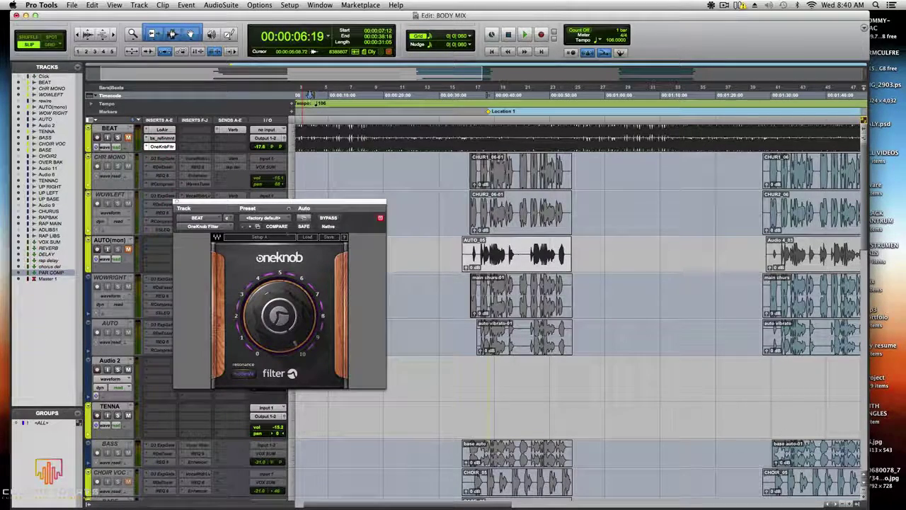
key("super+w")
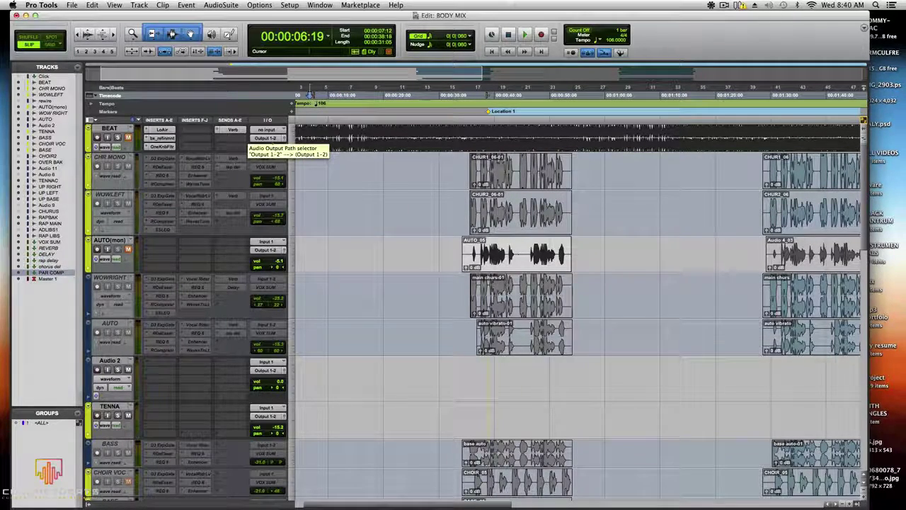
left_click(233, 129)
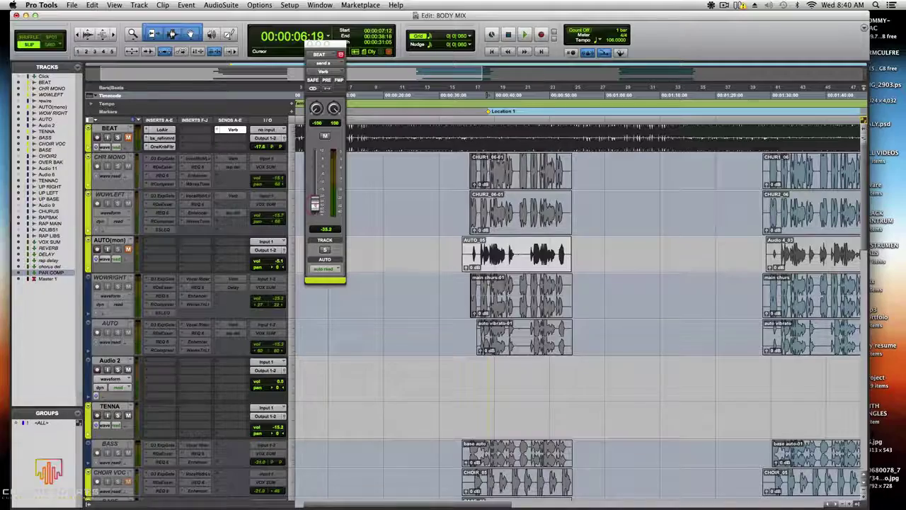
left_click(309, 44)
scroll(306, 95, "down", 15)
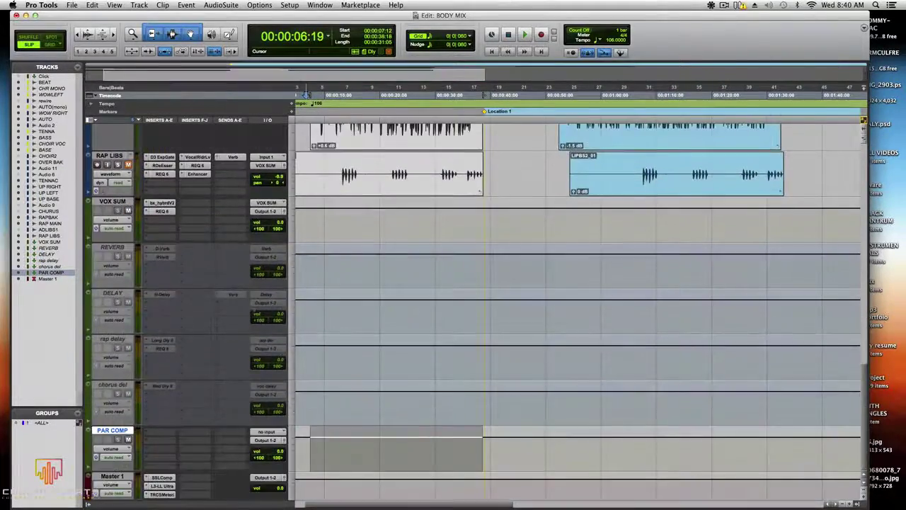
Step: Bypass RAP MAIN's D3 ExpGate plug-in and close its window
scroll(306, 94, "up", 8)
scroll(304, 95, "down", 4)
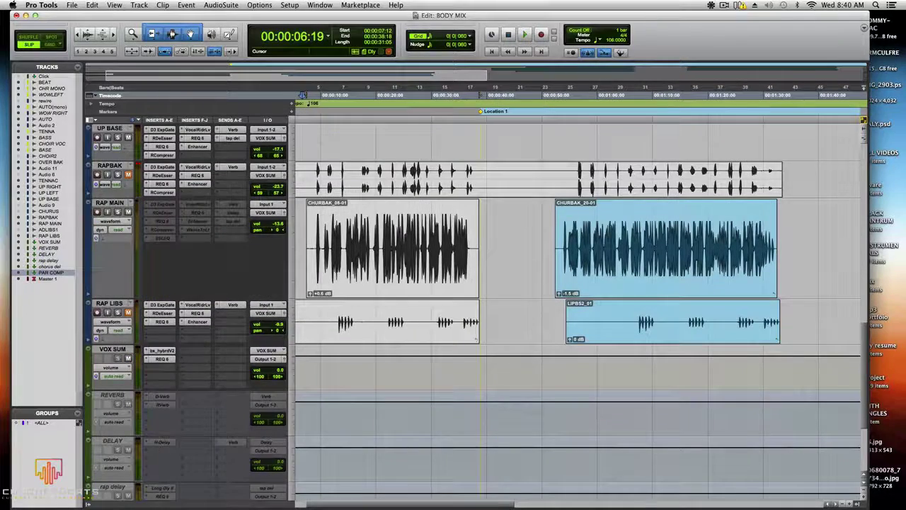
right_click(163, 205)
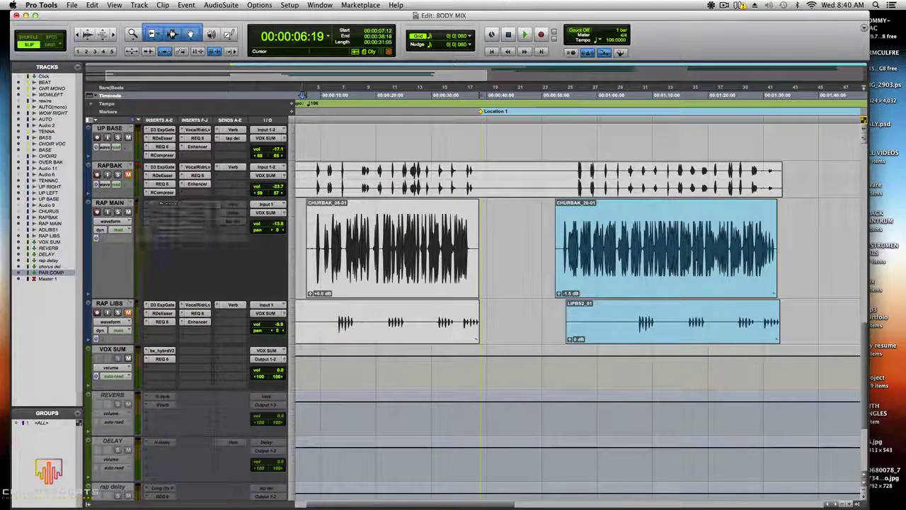
right_click(167, 209)
left_click(162, 205)
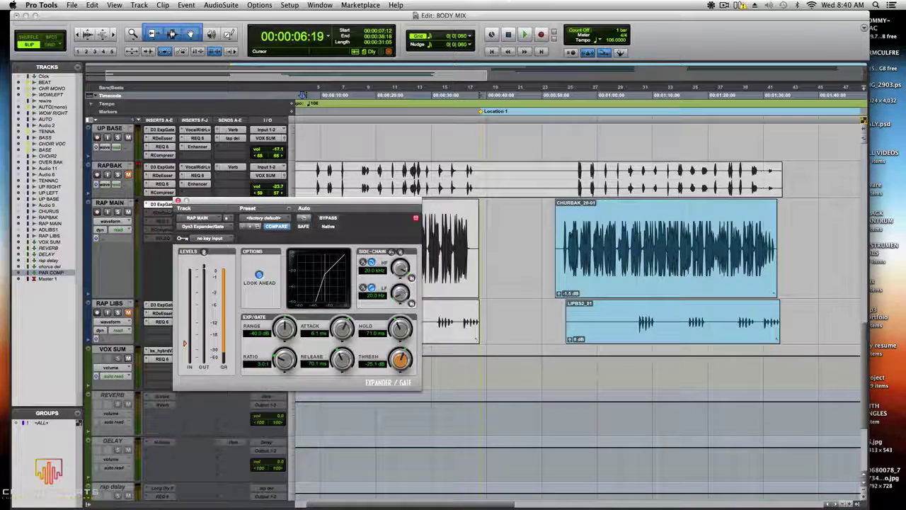
left_click(162, 205, "super")
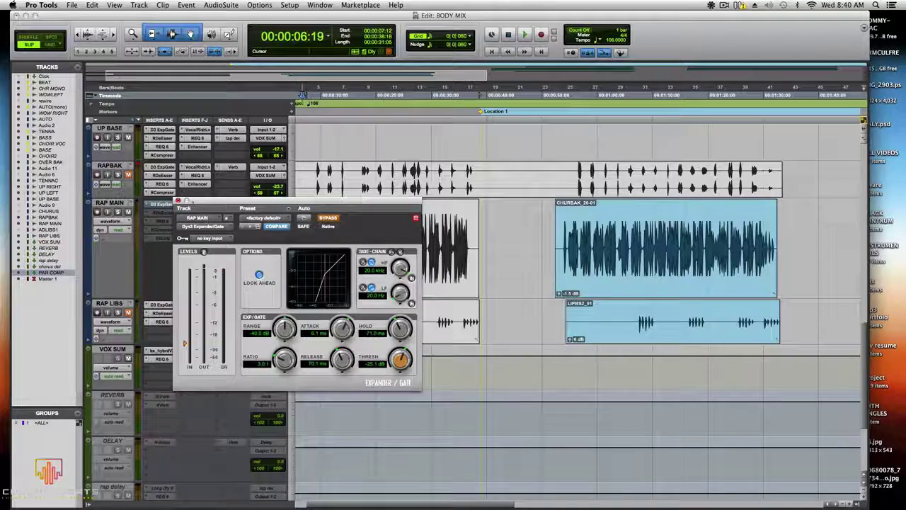
left_click(178, 200)
Step: Return to the session start and play the song without the gate
left_click(438, 104)
left_click(486, 106)
key("Return")
key("space")
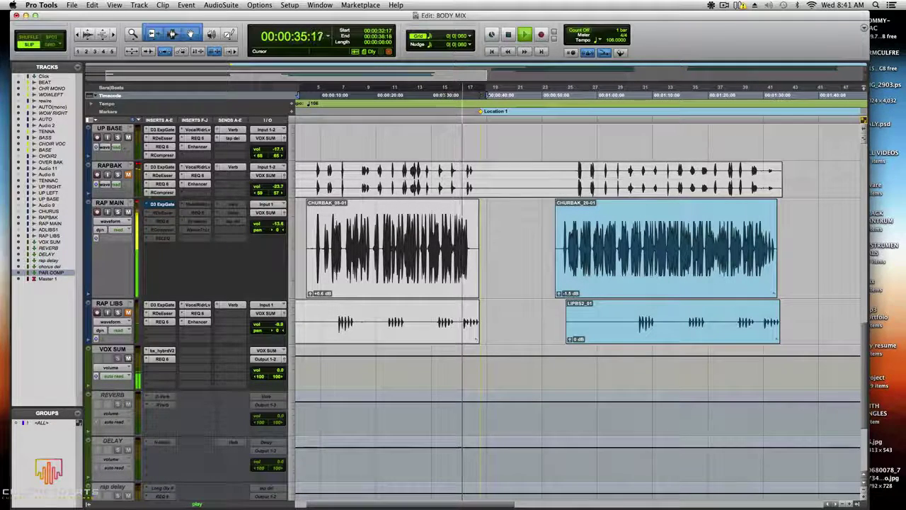
Step: Stop playback and take RAP MAIN's D3 ExpGate insert out of bypass
key("space")
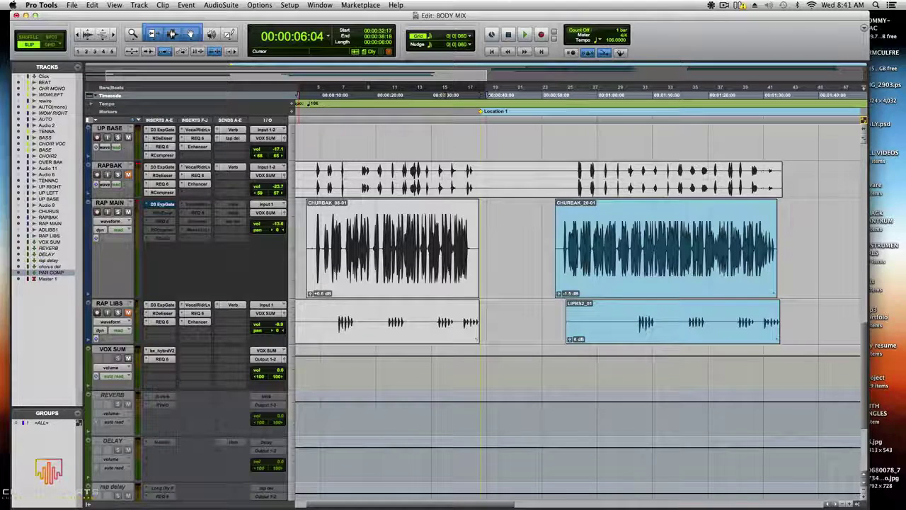
right_click(163, 204)
left_click(175, 205)
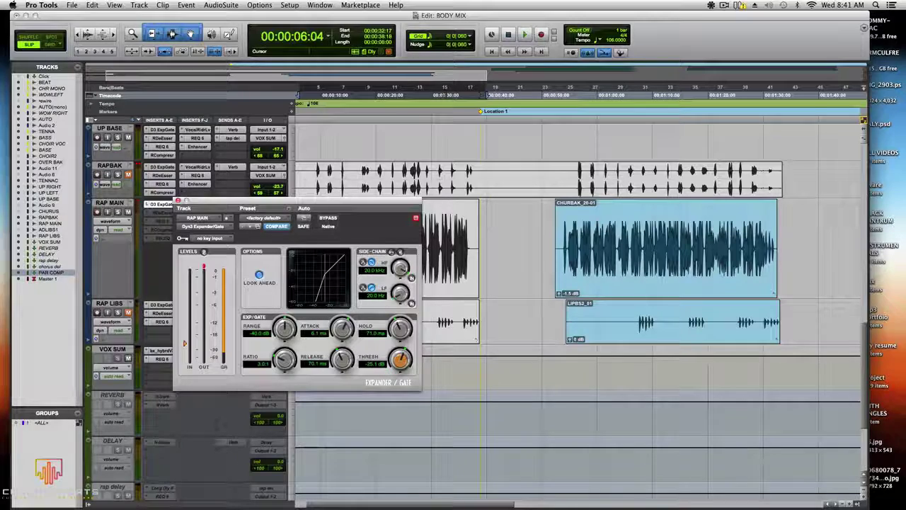
Step: Reload Dyn3 Expander/Gate (mono) from the Dynamics menu on RAP MAIN's insert
left_click(162, 203)
mouse_move(233, 212)
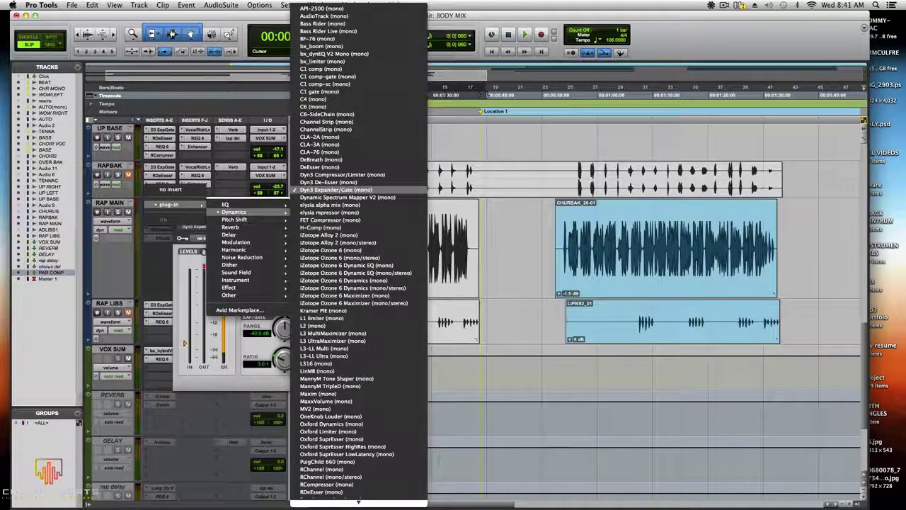
left_click(333, 190)
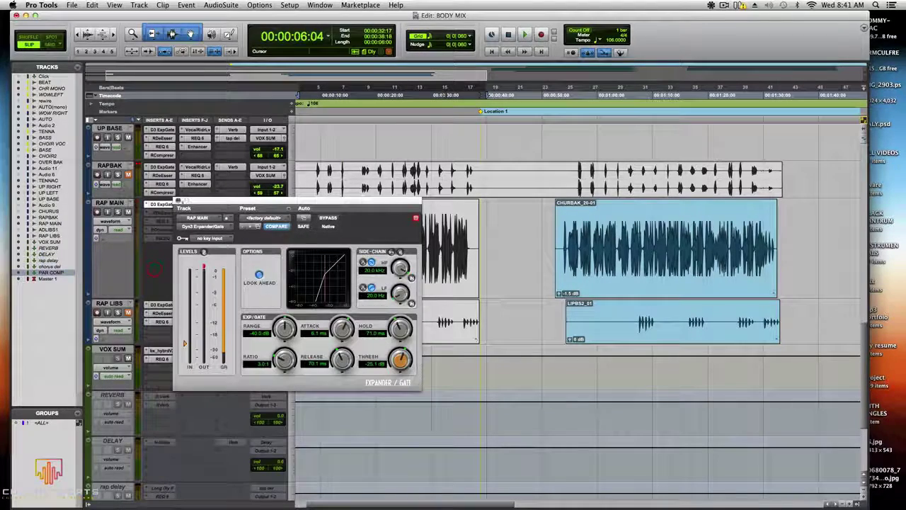
left_click(164, 204)
left_click(165, 204)
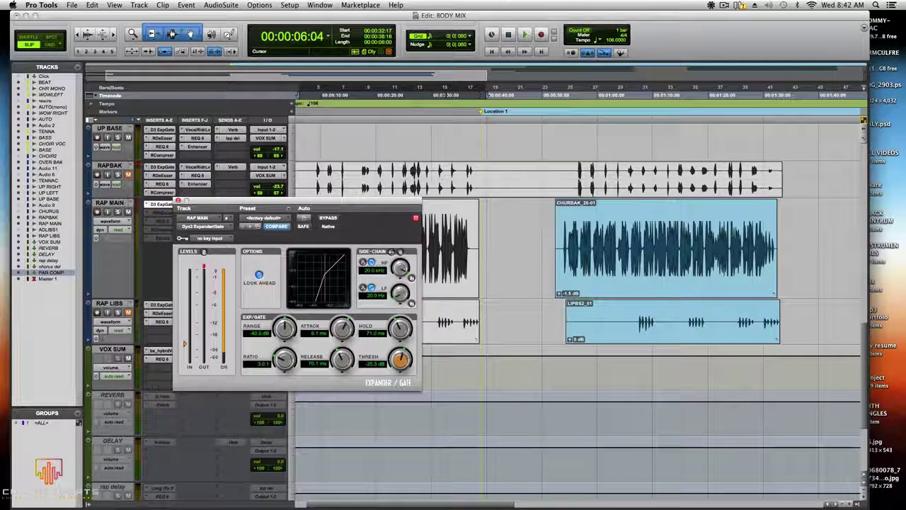
Step: Play, stop and restart the vocal from the session start
key("space")
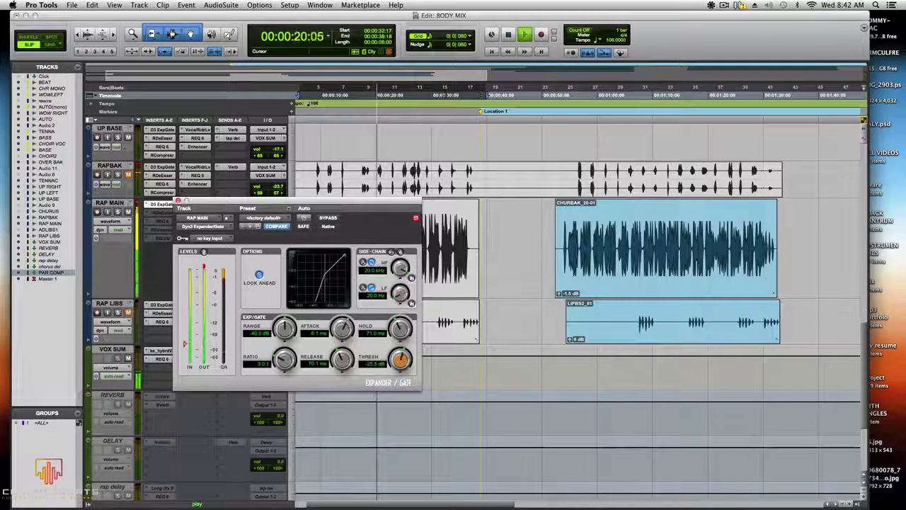
key("space")
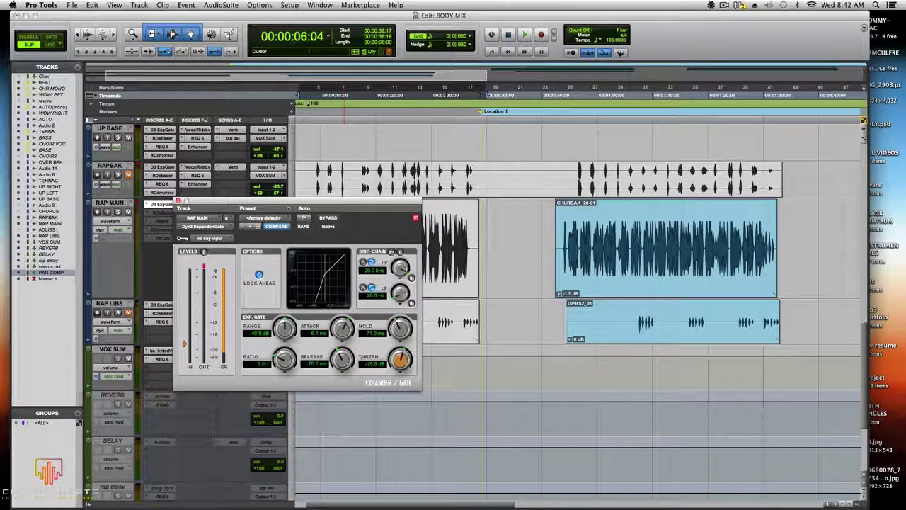
key("space")
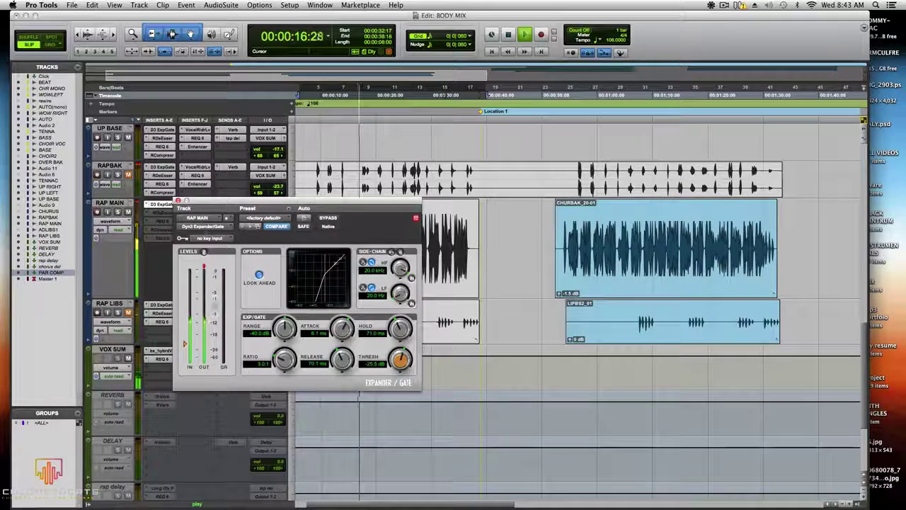
Step: Audition the RAP MAIN vocal with its Dyn3 Expander/Gate, restarting playback around 12 seconds
right_click(150, 205)
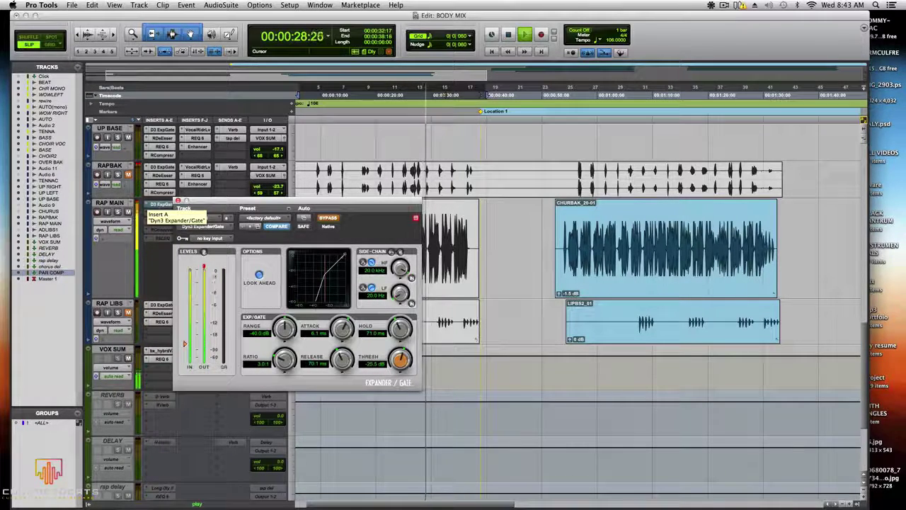
left_click(394, 95)
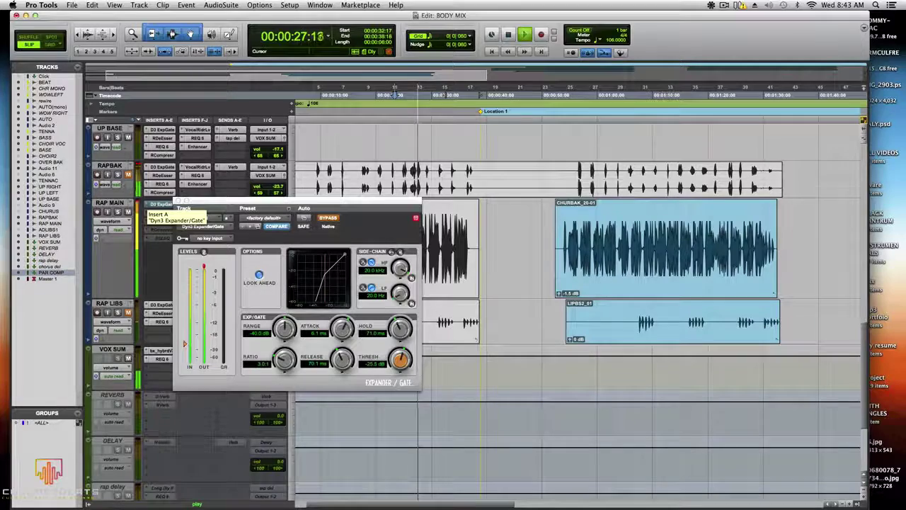
key("space")
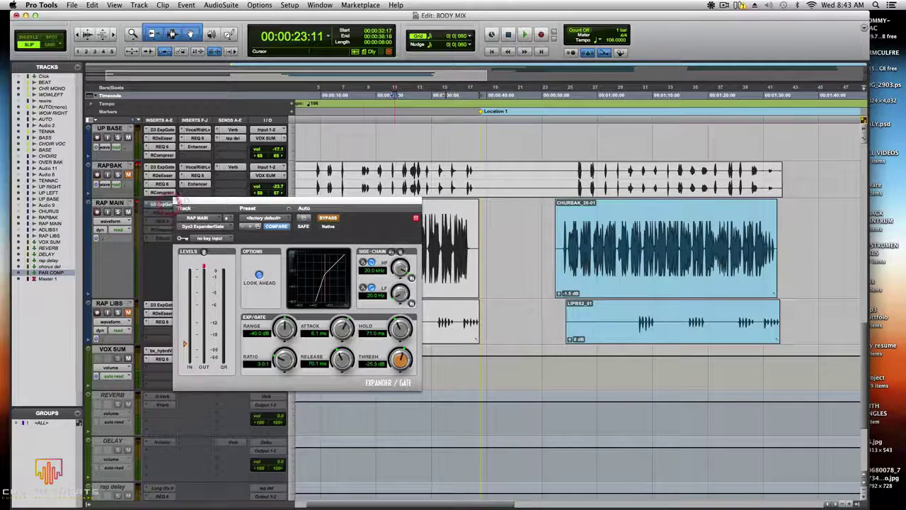
key("space")
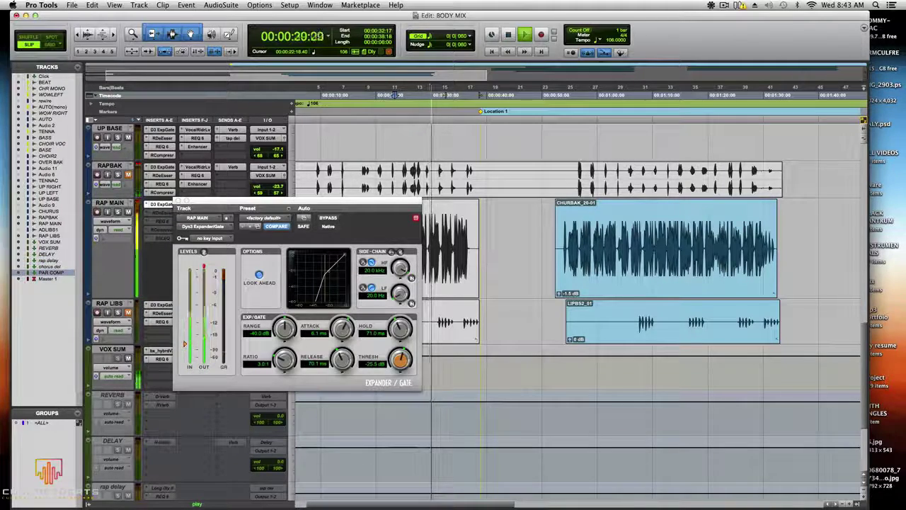
key("space")
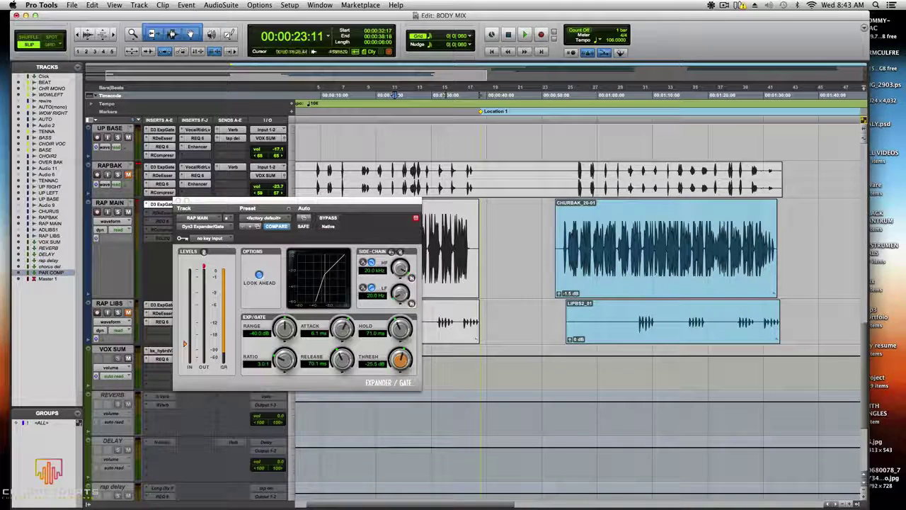
left_click(335, 95)
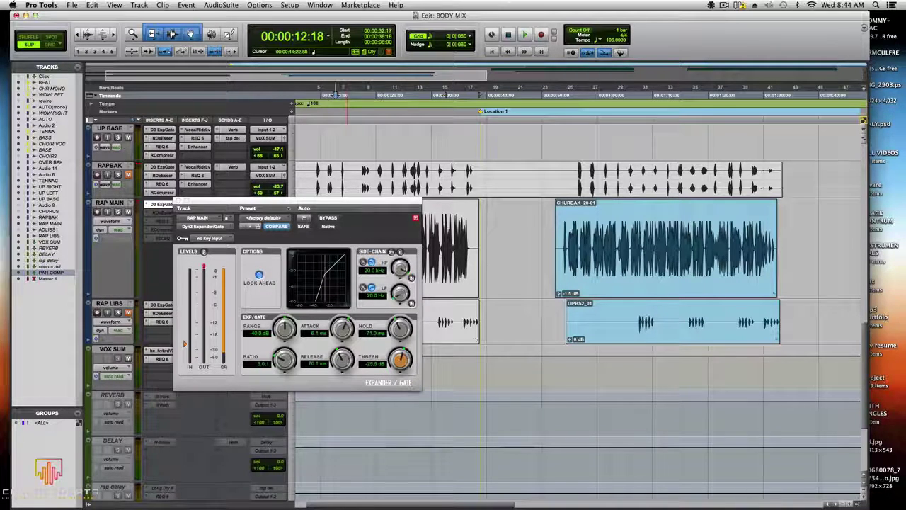
key("space")
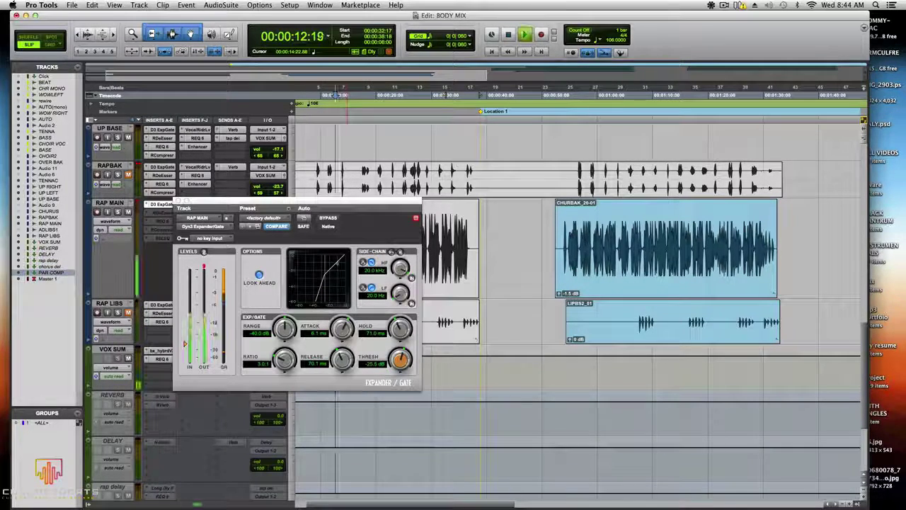
key("space")
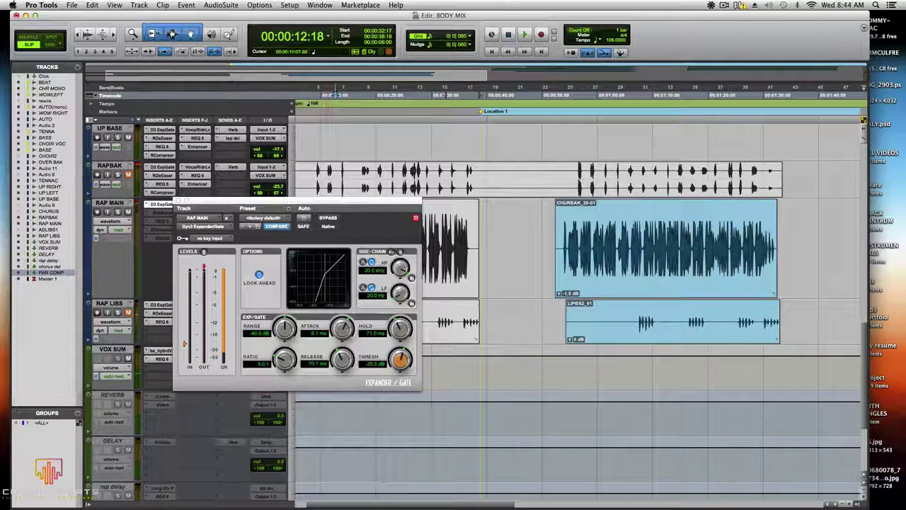
Step: Compare RAP MAIN with the expander/gate bypassed, then reopen the gate and check the de-esser insert options
right_click(150, 205)
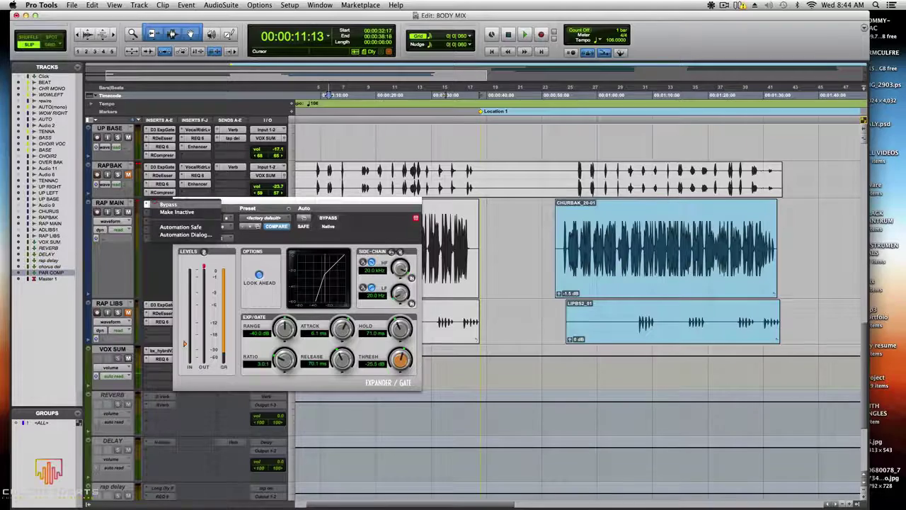
left_click(164, 205)
key("space")
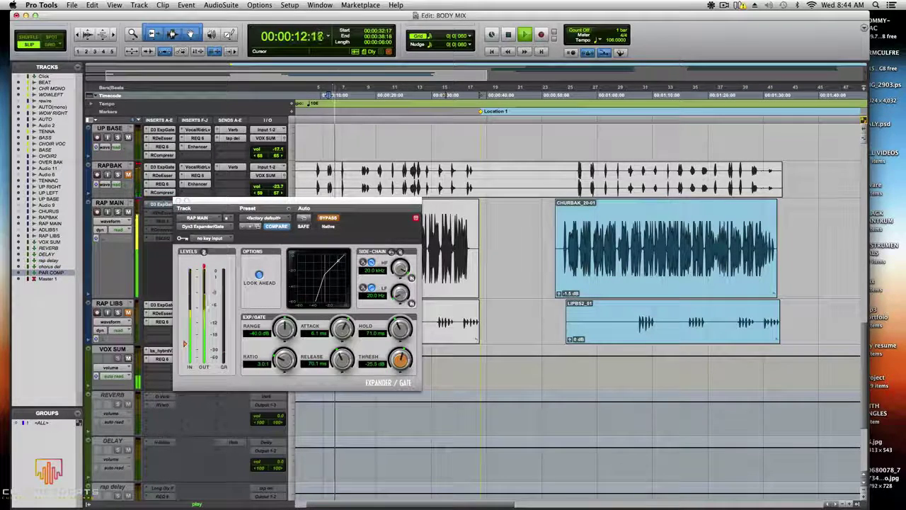
key("space")
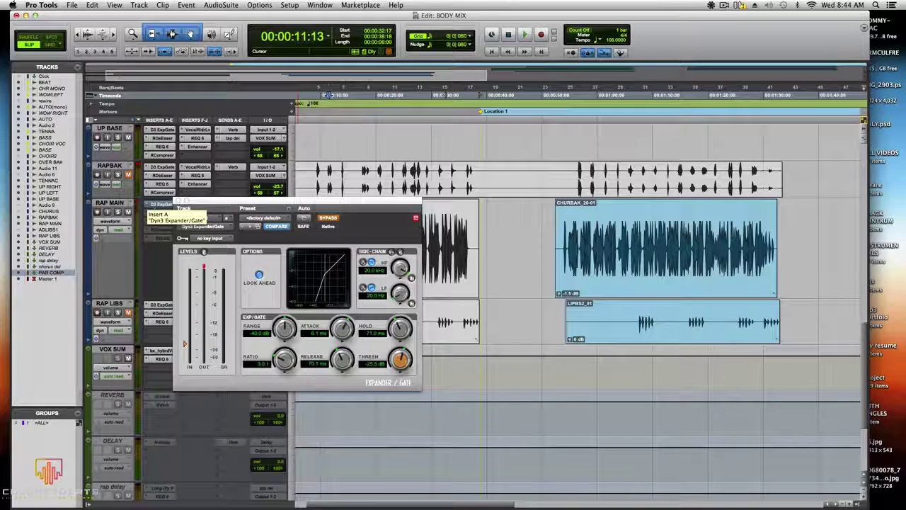
left_click(160, 205)
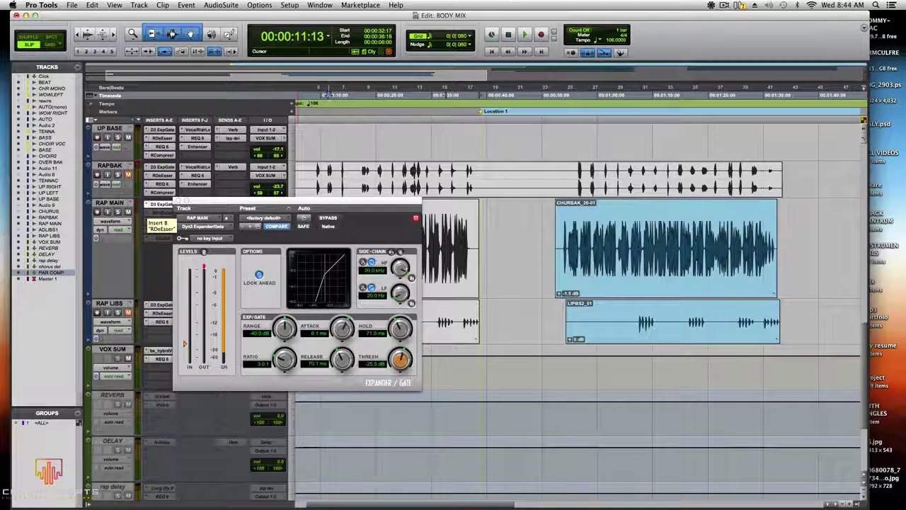
right_click(162, 211)
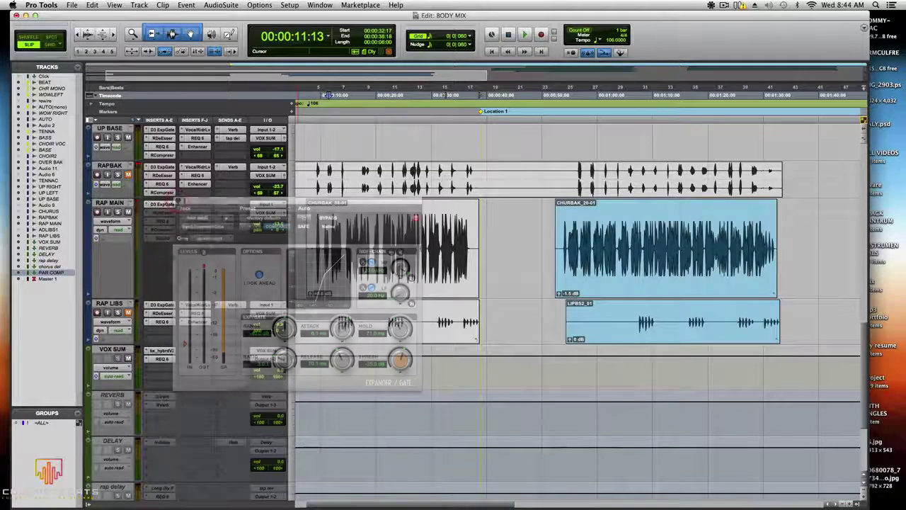
Step: Open RAP MAIN's Renaissance DeEsser, bypass it, and audition the vocal without de-essing
left_click(161, 212)
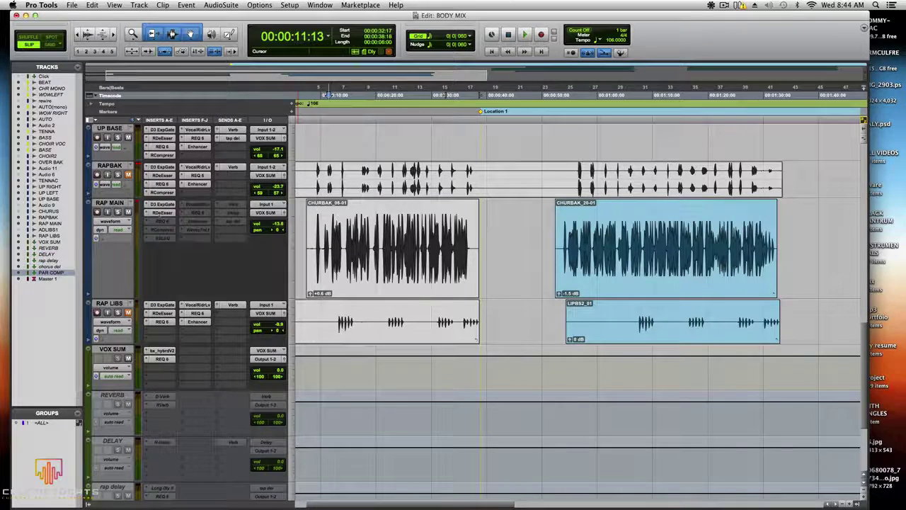
left_click(161, 211)
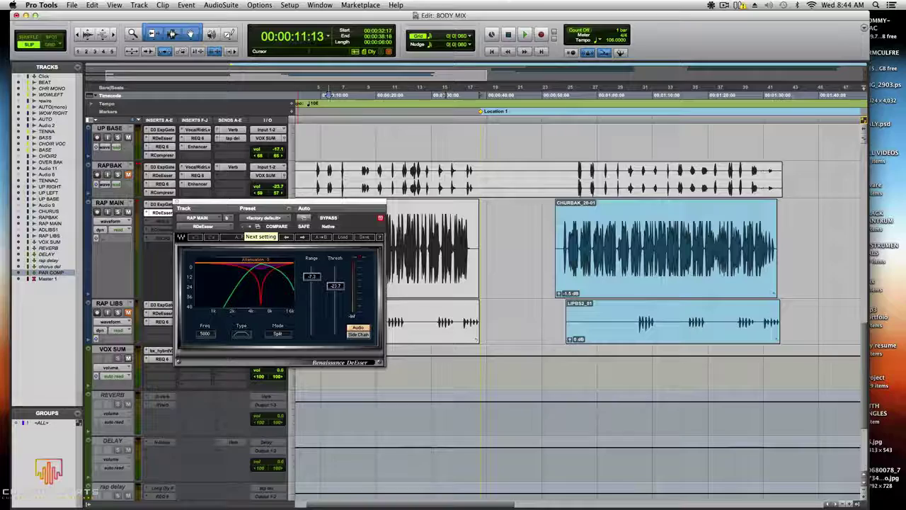
left_click(286, 237)
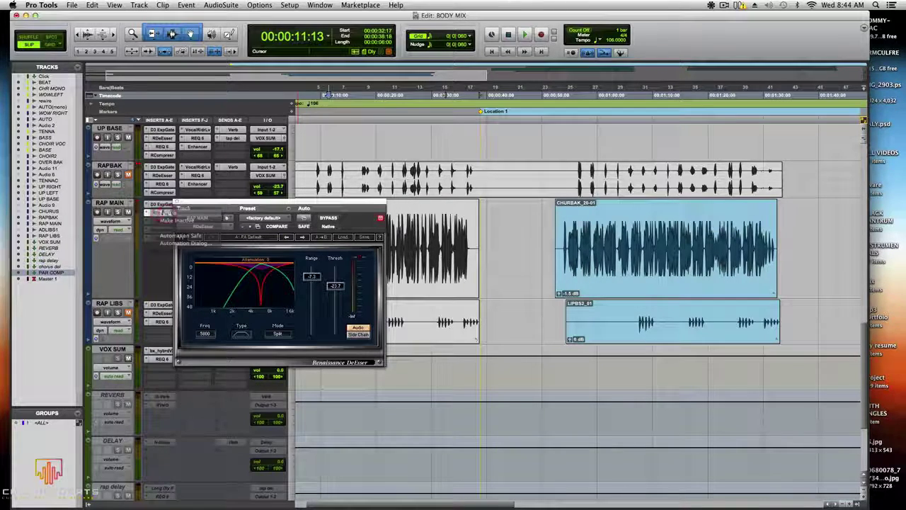
key("space")
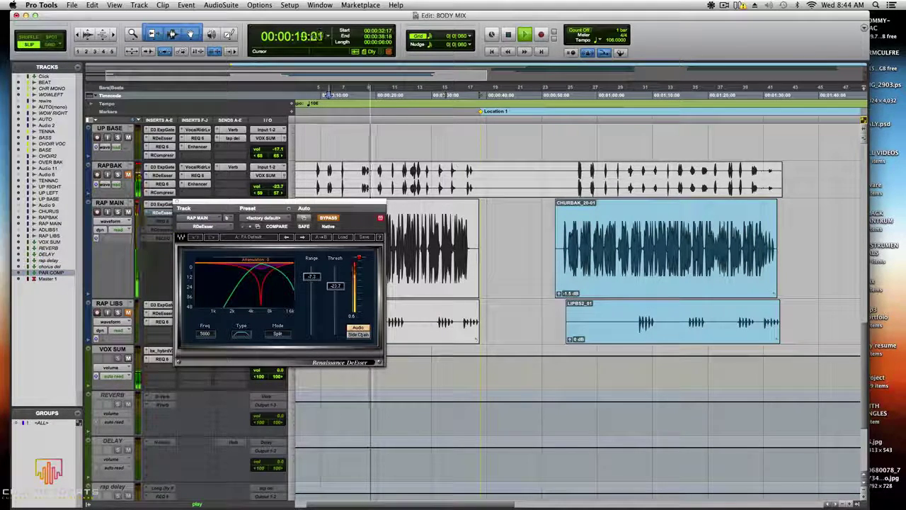
key("space")
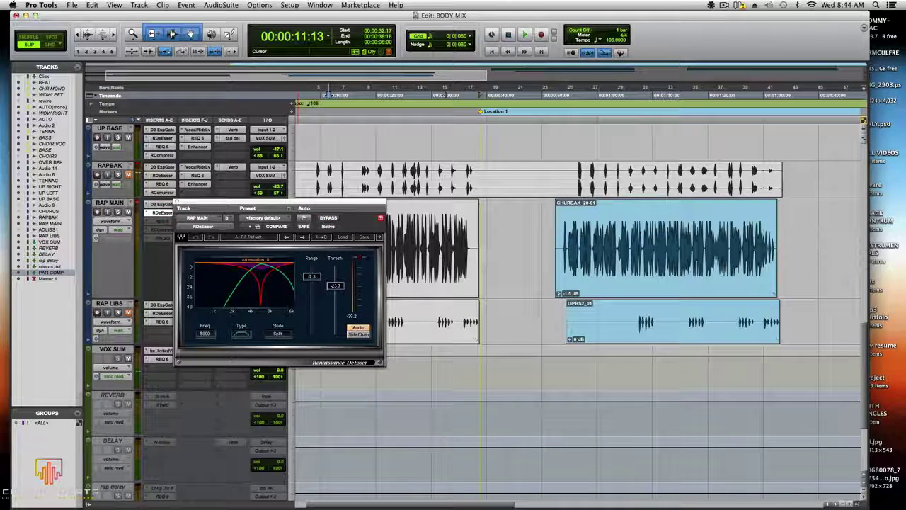
key("space")
left_click_drag(234, 208, 352, 243)
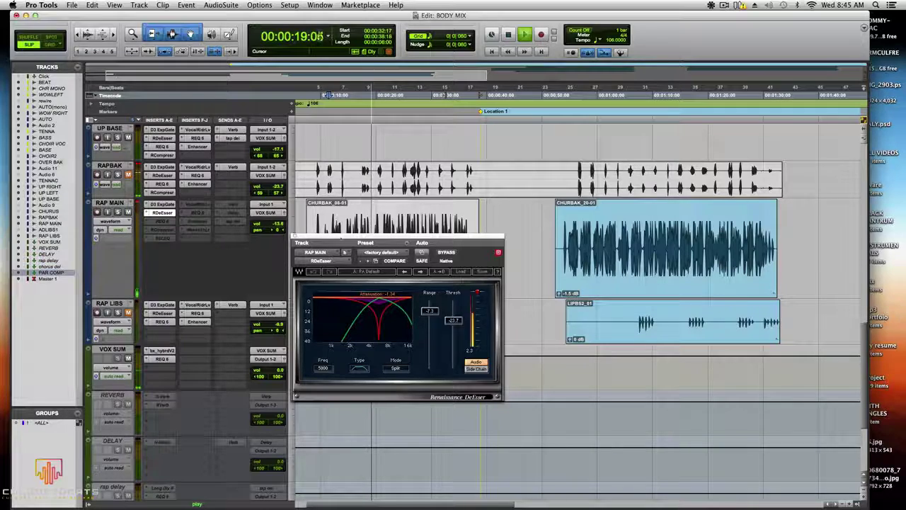
key("space")
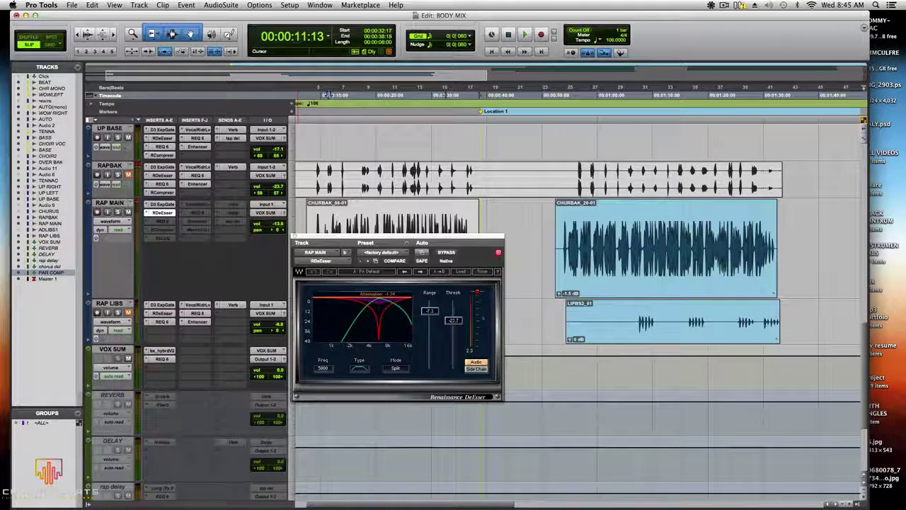
Step: Play from 10:20 monitoring the de-esser side chain, then leave the de-esser active
left_click(325, 438)
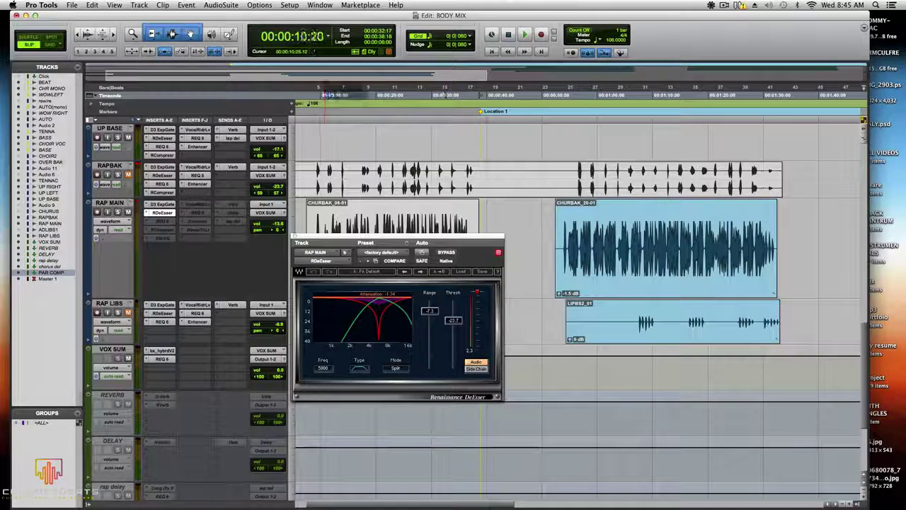
key("space")
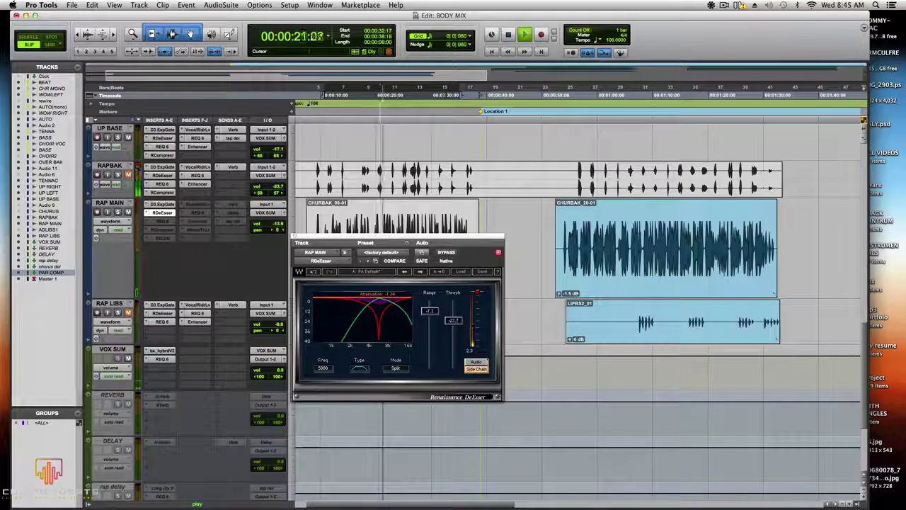
left_click(476, 364)
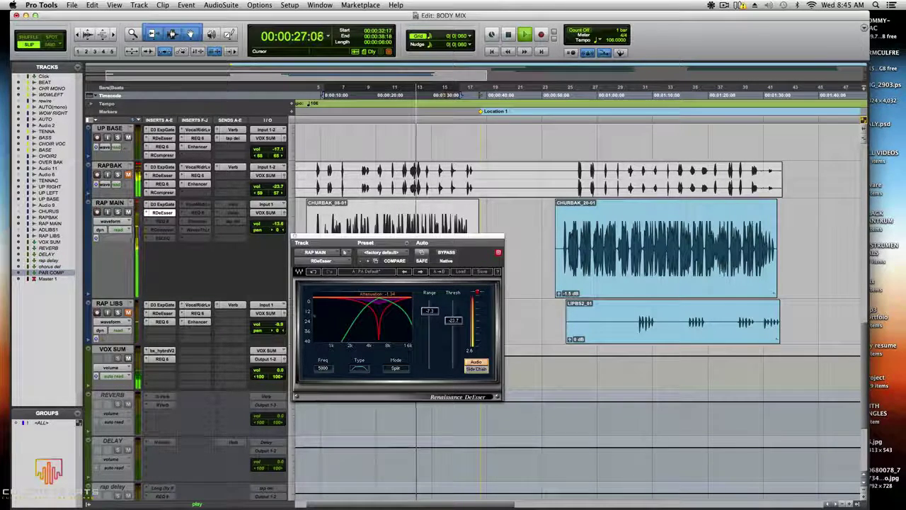
left_click(162, 212, "super")
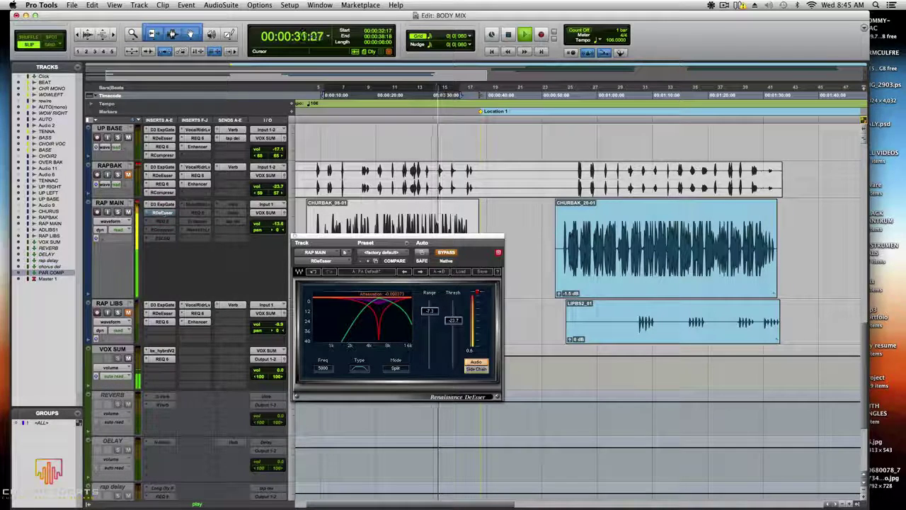
right_click(161, 212)
left_click(167, 213)
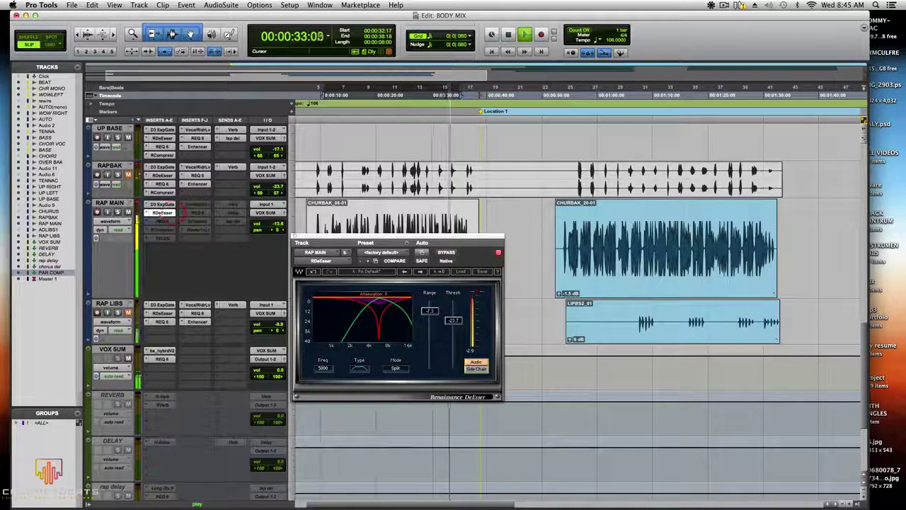
key("space")
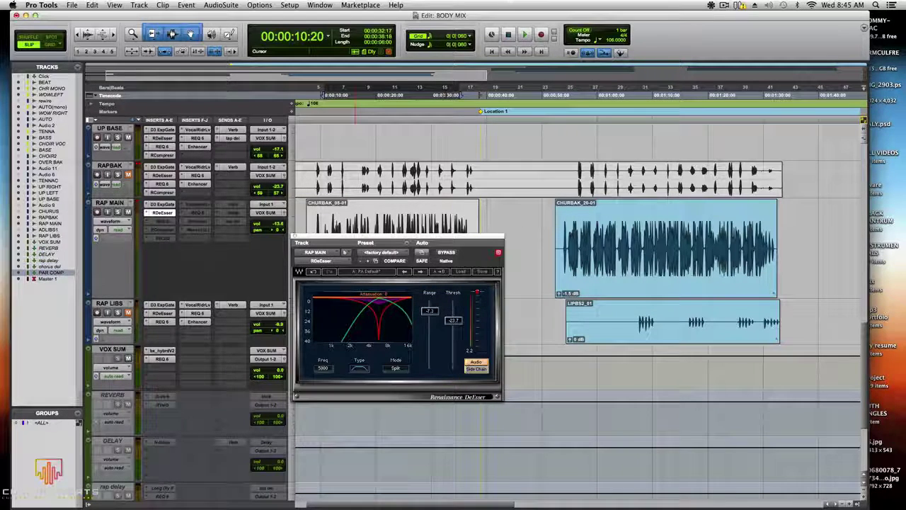
Step: Keep RDeEsser as the insert's Dynamics plug-in and make the insert active
left_click_drag(162, 213, 159, 199)
mouse_move(180, 213)
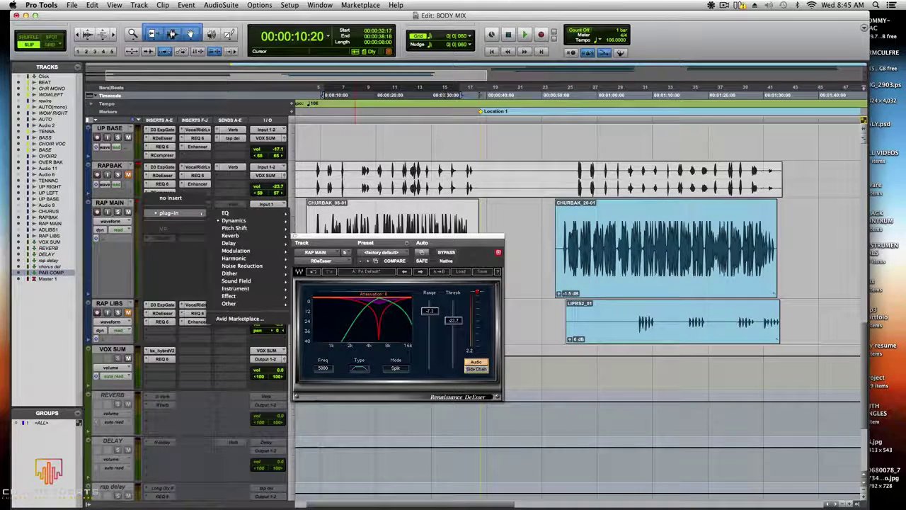
mouse_move(235, 220)
scroll(322, 453, "down", 5)
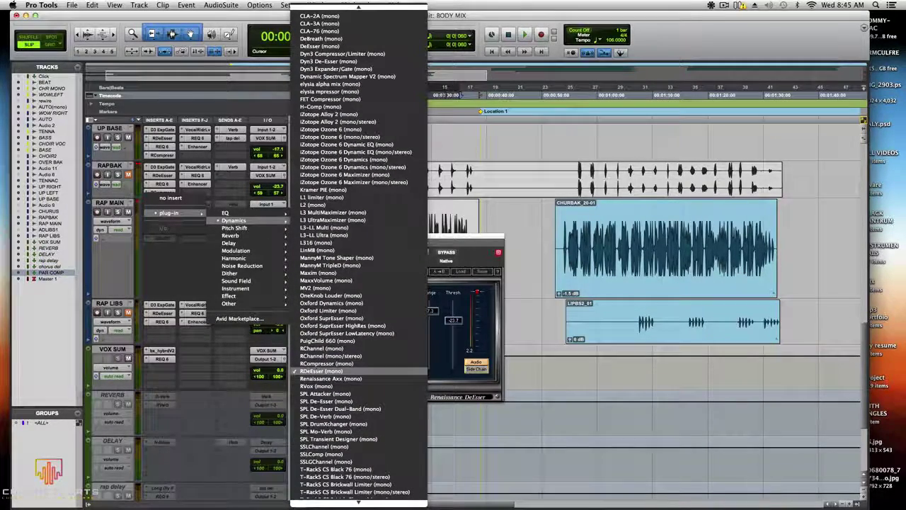
left_click(322, 371)
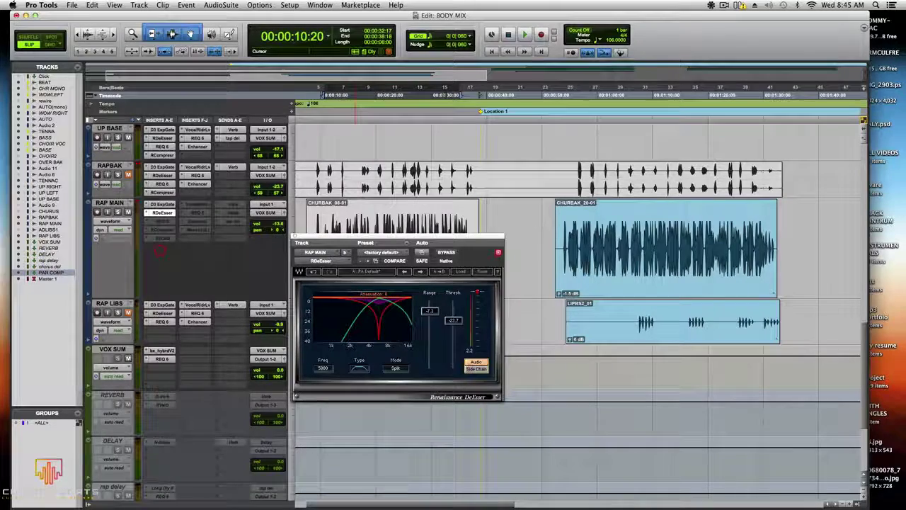
right_click(162, 213)
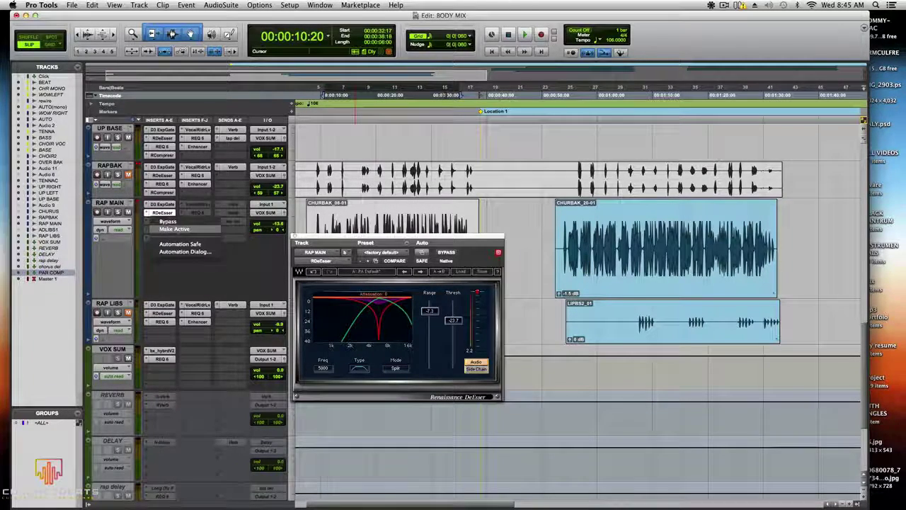
left_click(174, 229)
Step: Review RAP MAIN's REQ 6 equaliser, then activate the RCompressor insert and open its window
left_click(161, 221)
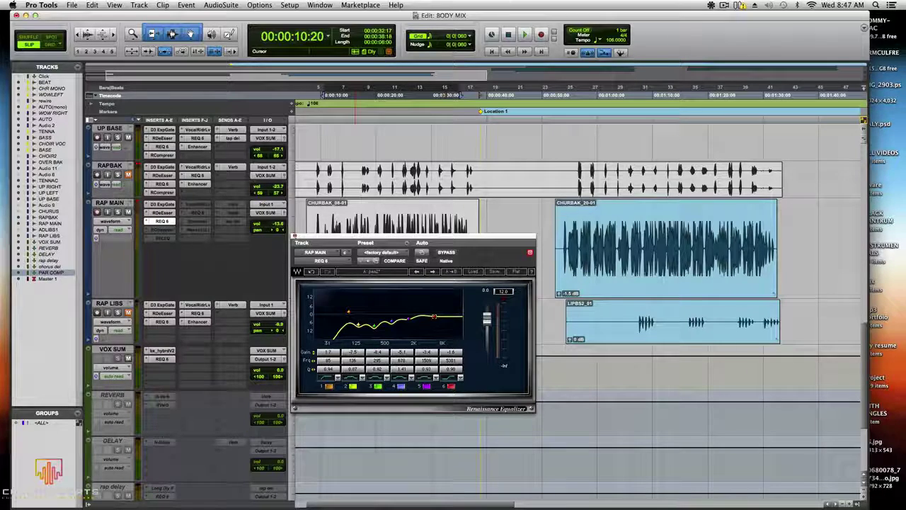
left_click(295, 236)
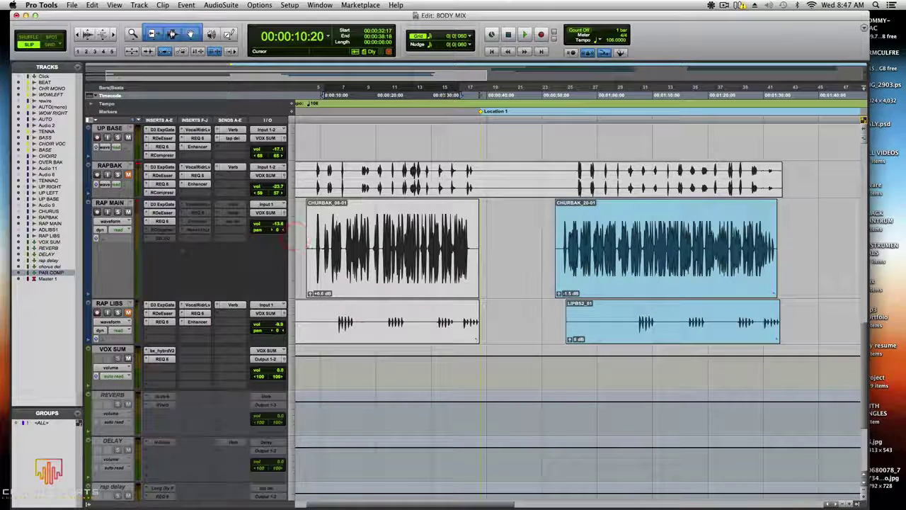
right_click(162, 221)
left_click(175, 237)
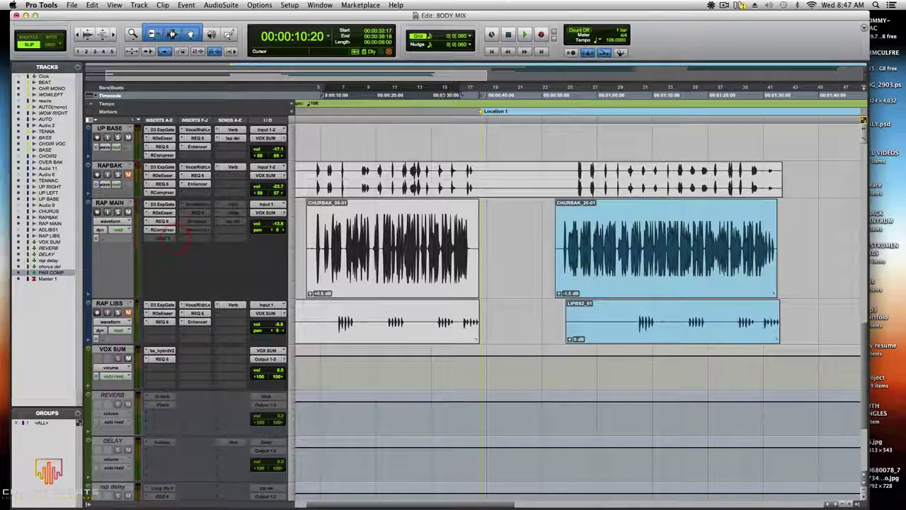
left_click(161, 229)
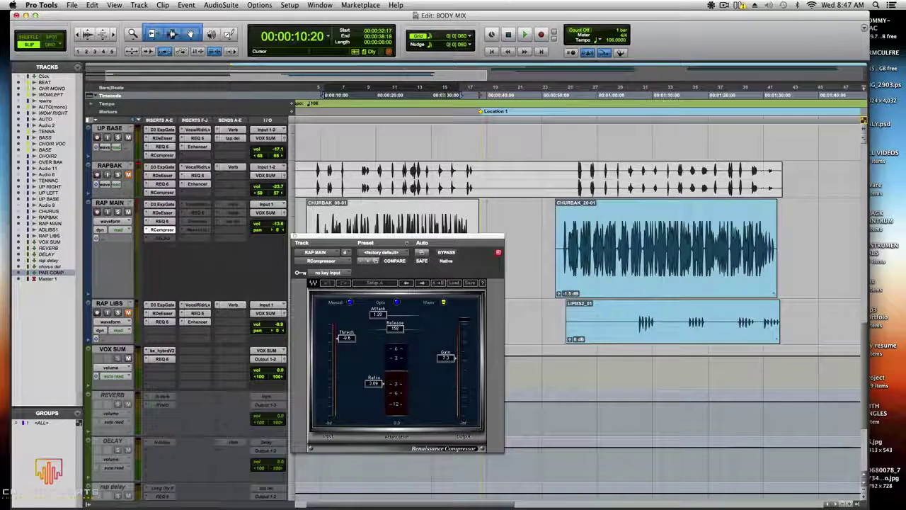
Step: Bypass RAP MAIN's RCompressor, play the vocal uncompressed, and close the compressor window
right_click(161, 229)
left_click(167, 229)
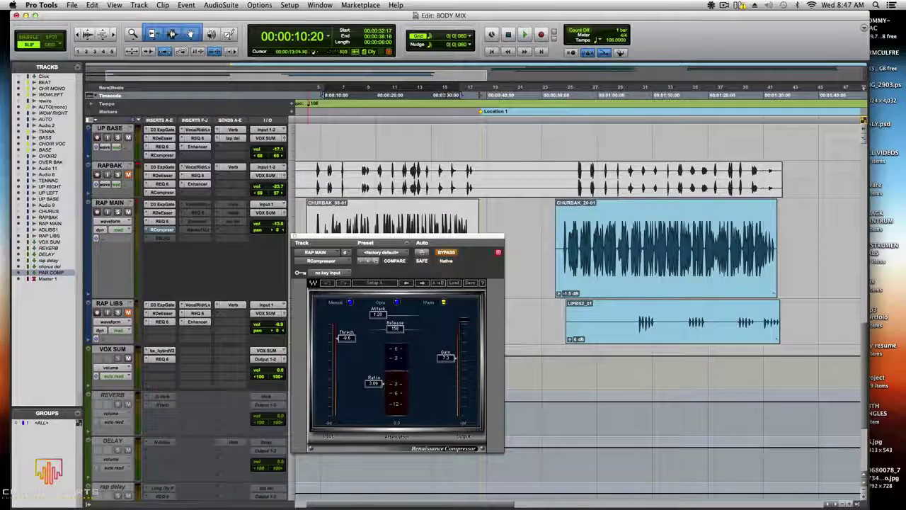
key("space")
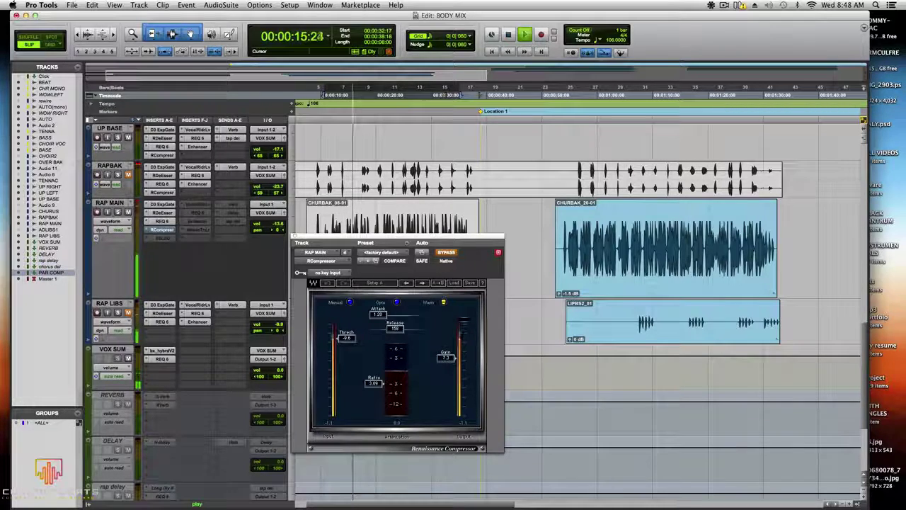
right_click(162, 221)
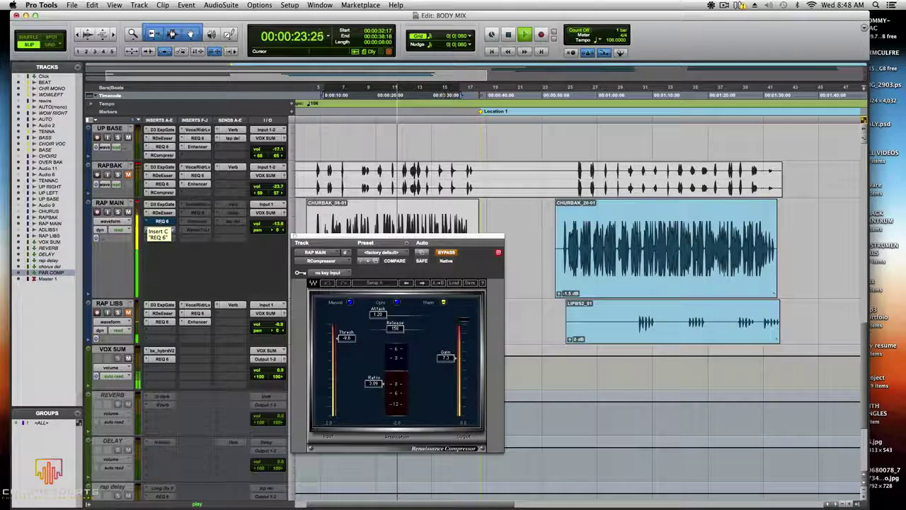
left_click(161, 230)
left_click(162, 221)
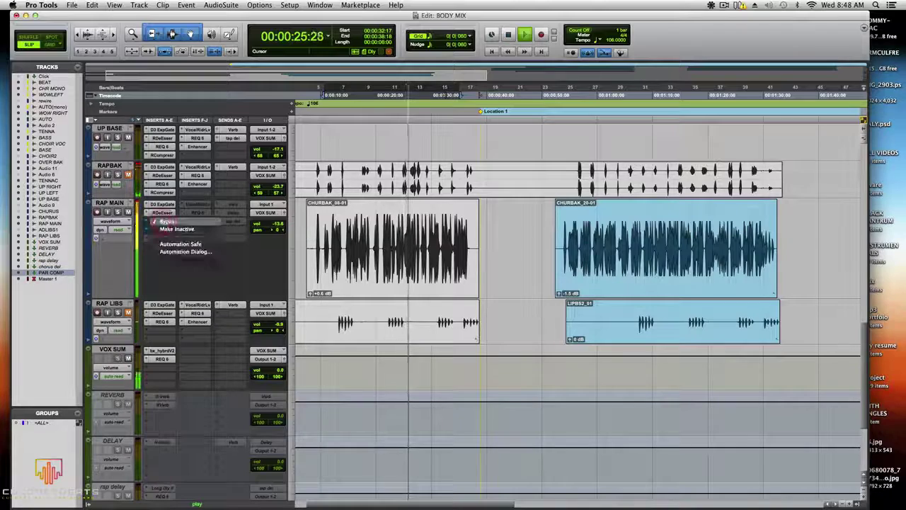
Step: Stop playback back at 10:20, leaving RAP MAIN's RCompressor bypassed
left_click(178, 220)
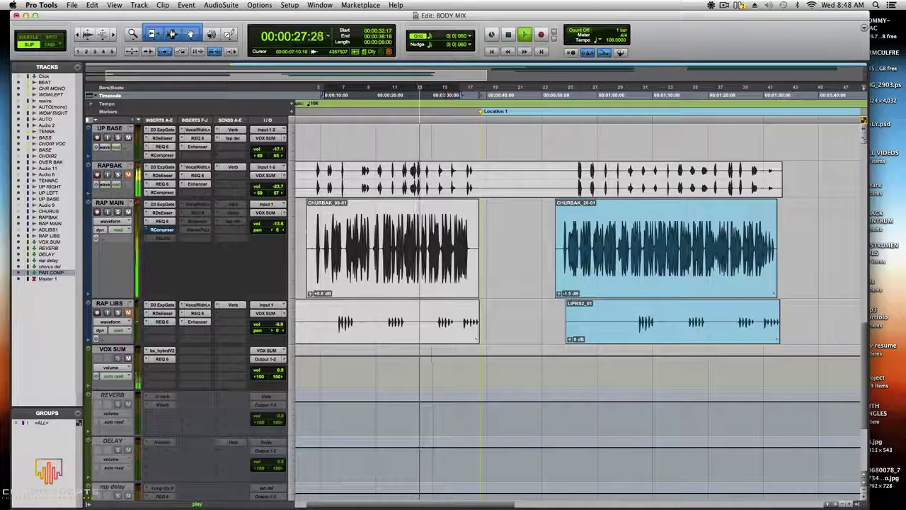
key("space")
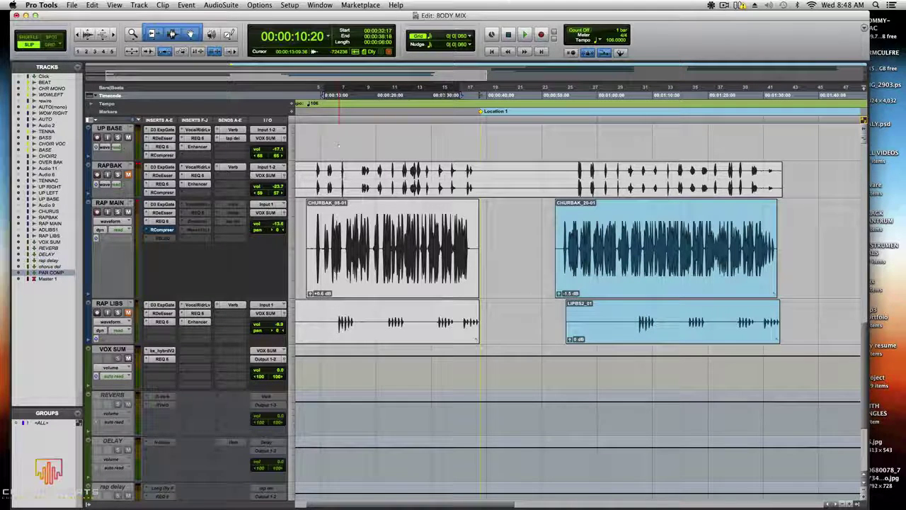
Step: Reopen RAP MAIN's REQ 6 equaliser to review it, then close its window
left_click(161, 221)
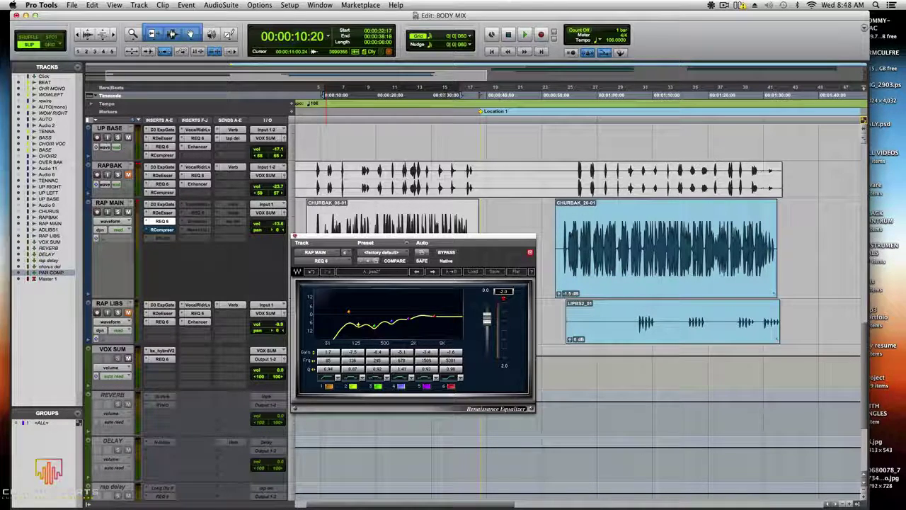
left_click(295, 236)
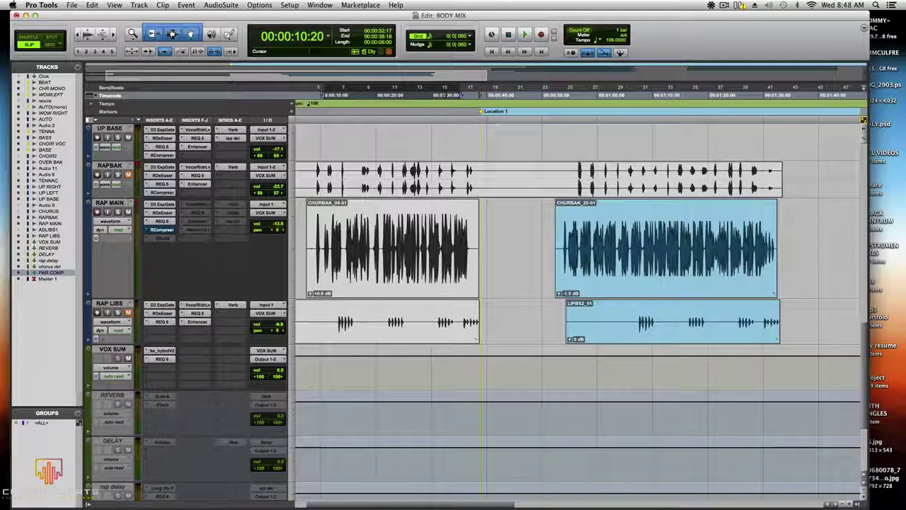
right_click(157, 230)
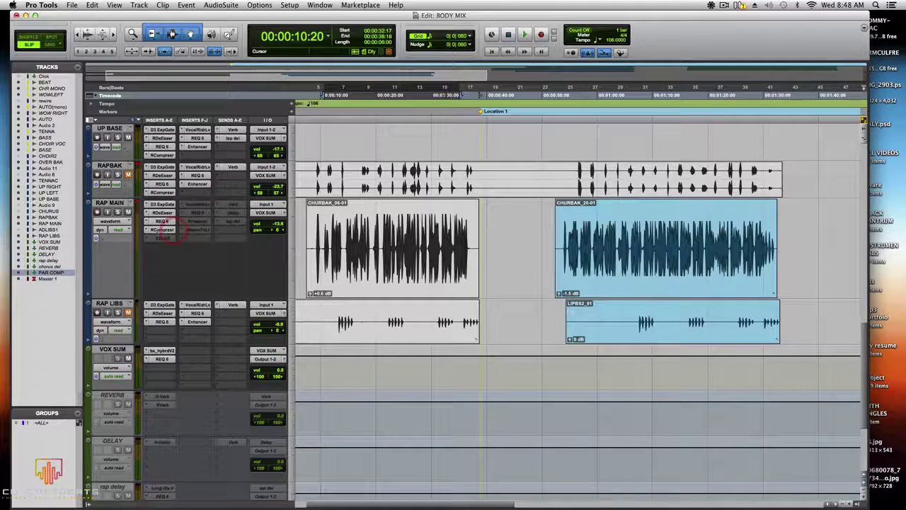
Step: Open the Renaissance Compressor window from RAP MAIN's RCompressor insert
left_click(157, 230)
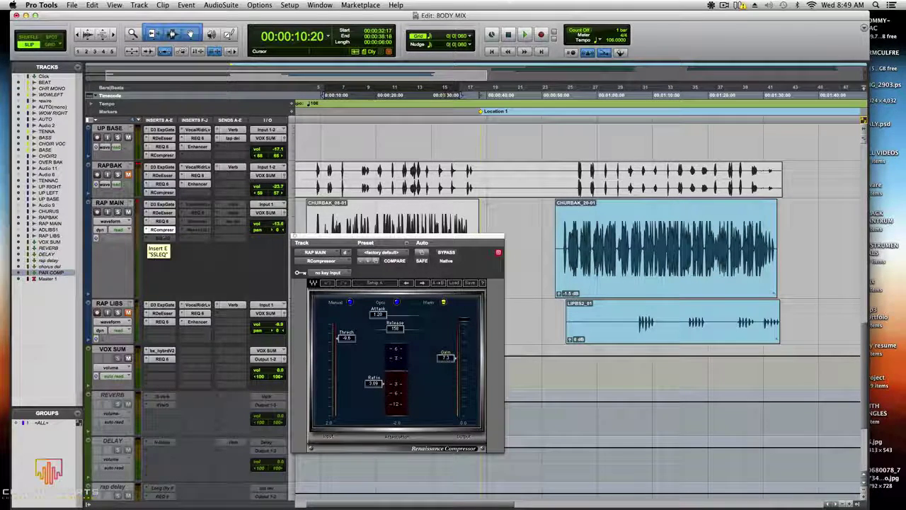
key("space")
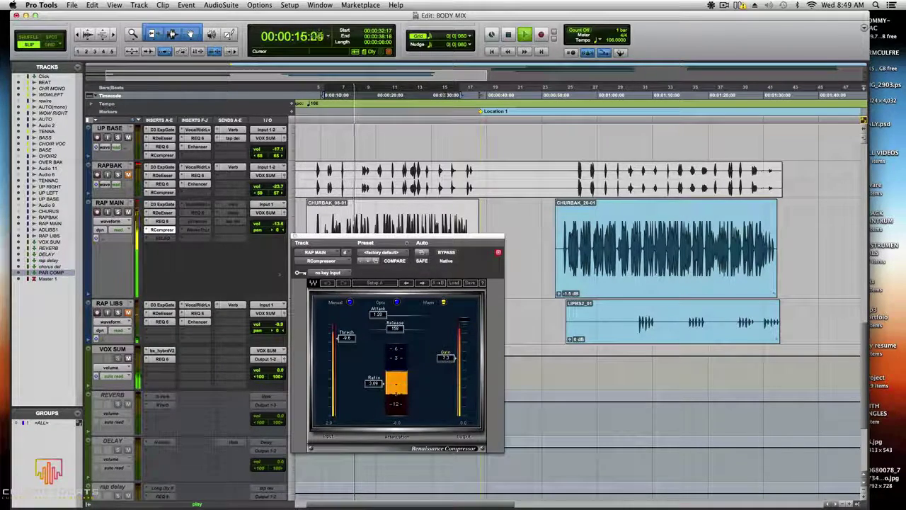
key("space")
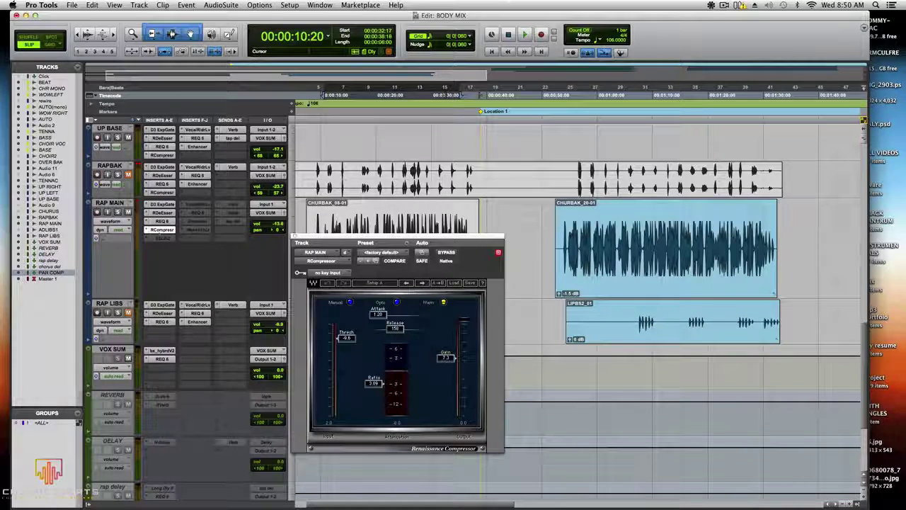
Step: Close RAP MAIN's Renaissance EQ window and bring up the compressor window
left_click(162, 221)
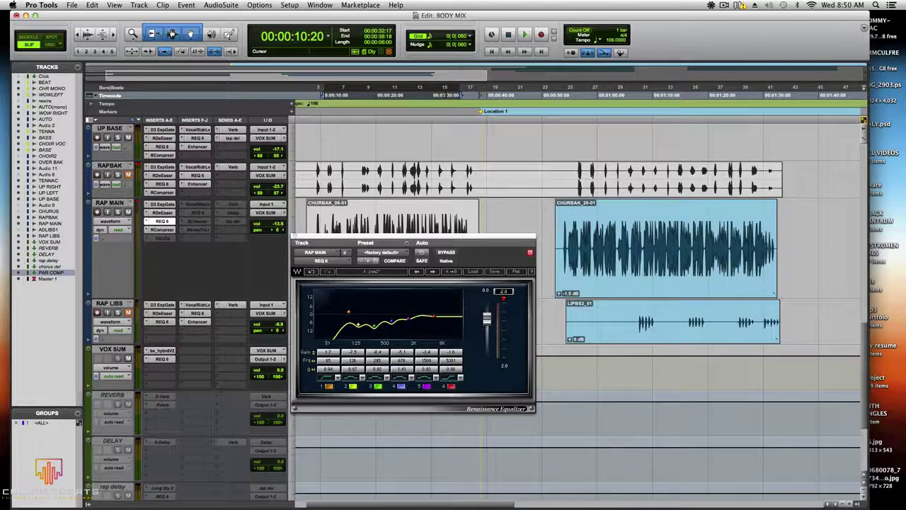
left_click(296, 238)
left_click(161, 229)
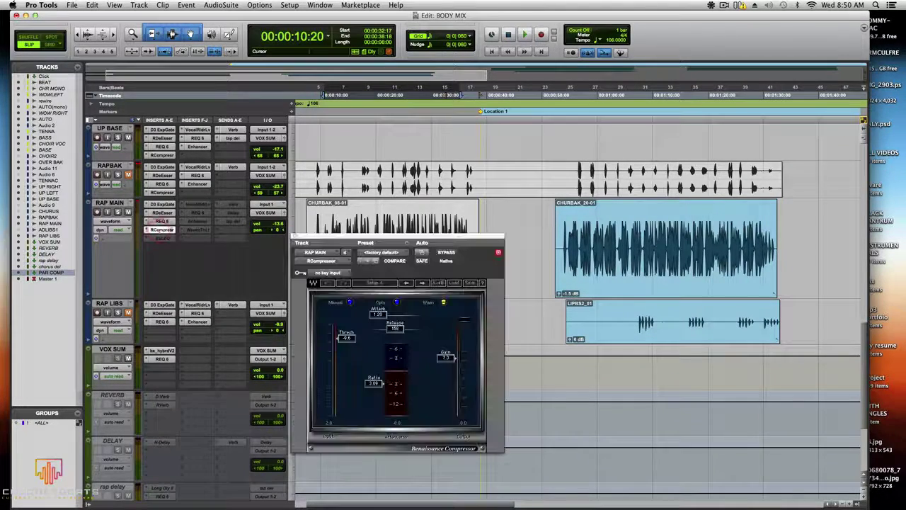
Step: Make RAP MAIN's SSLEQ insert active, take it out of bypass, and open its window
right_click(161, 229)
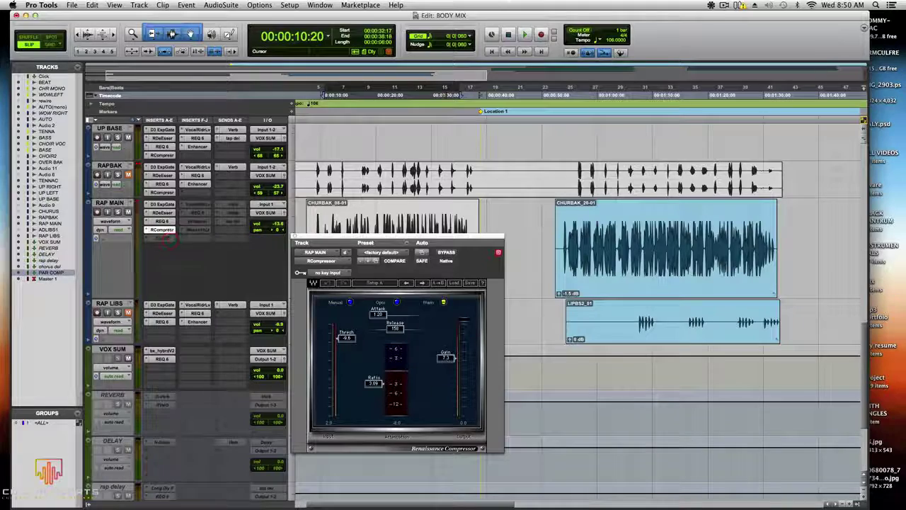
left_click(174, 246)
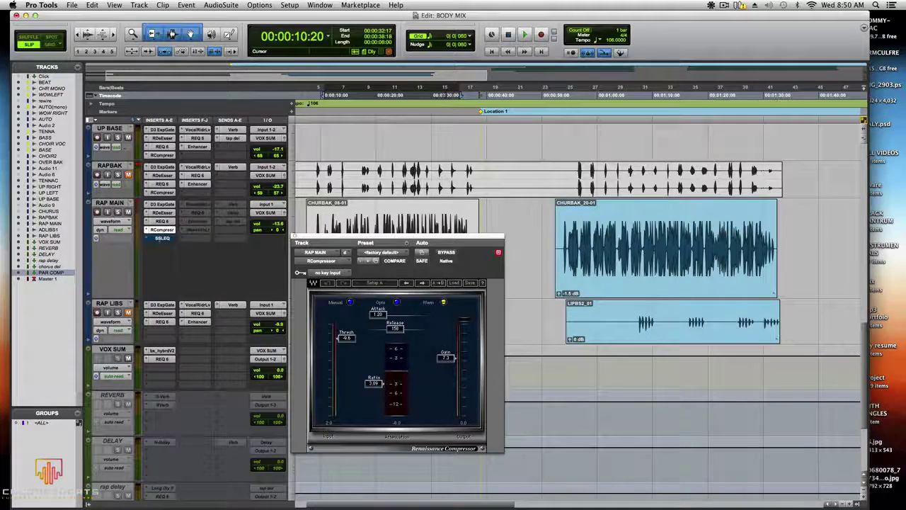
left_click(159, 237)
right_click(158, 239)
left_click(157, 238)
left_click(157, 238)
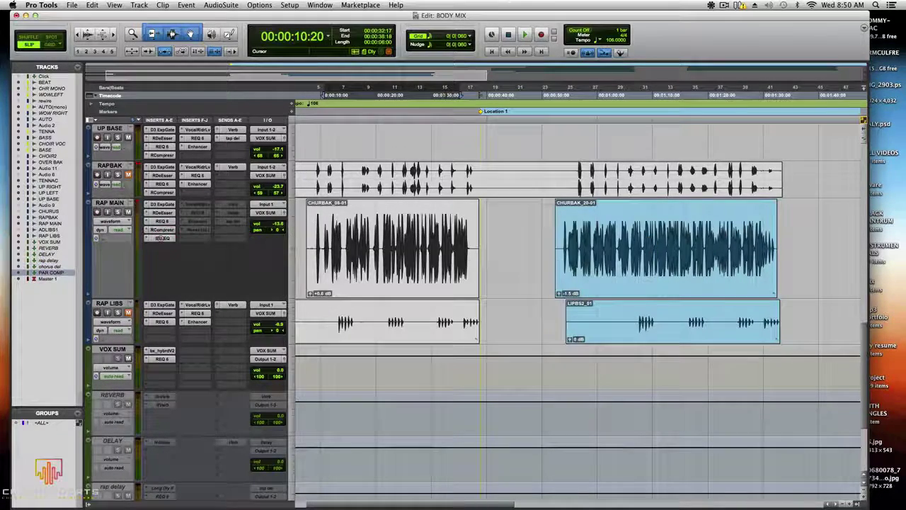
left_click(157, 238)
Step: Load SSLEQ (mono) from the EQ plug-ins on RAP MAIN's last insert, nudging its window left
left_click(157, 238)
mouse_move(169, 238)
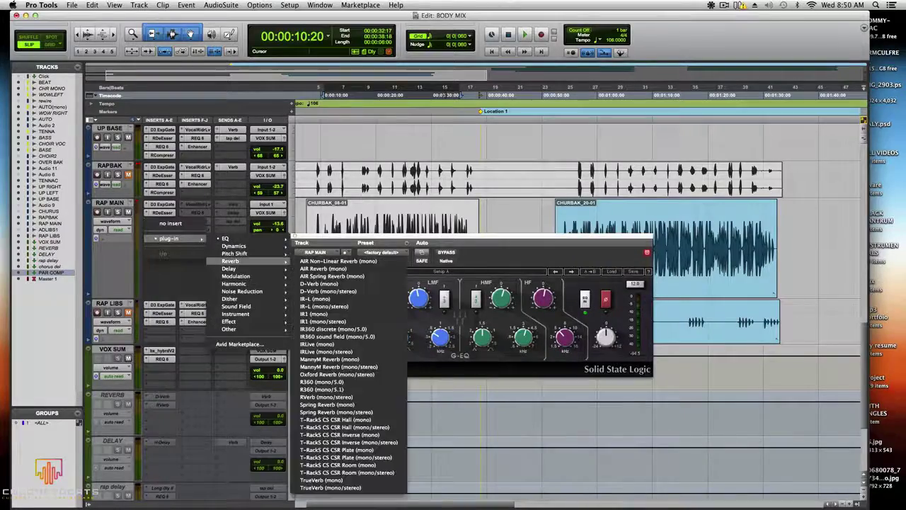
mouse_move(225, 238)
scroll(354, 289, "down", 10)
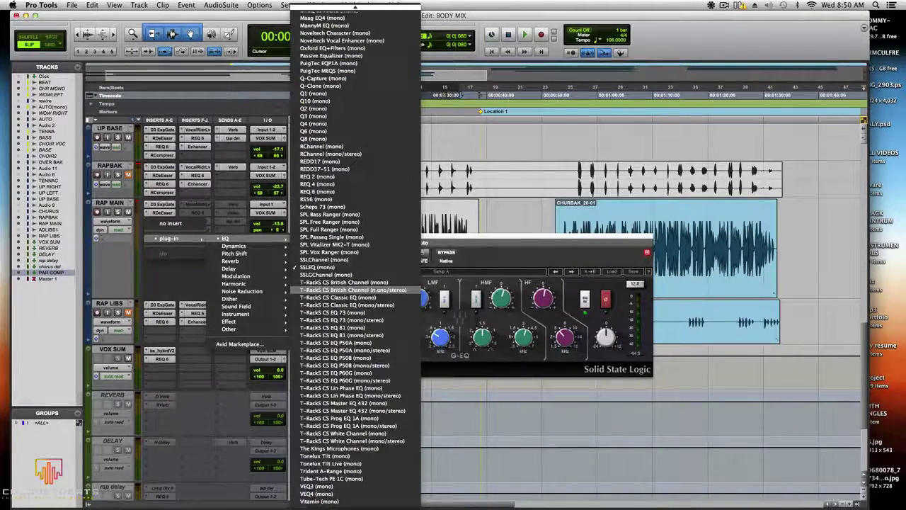
scroll(353, 290, "up", 5)
scroll(353, 290, "down", 5)
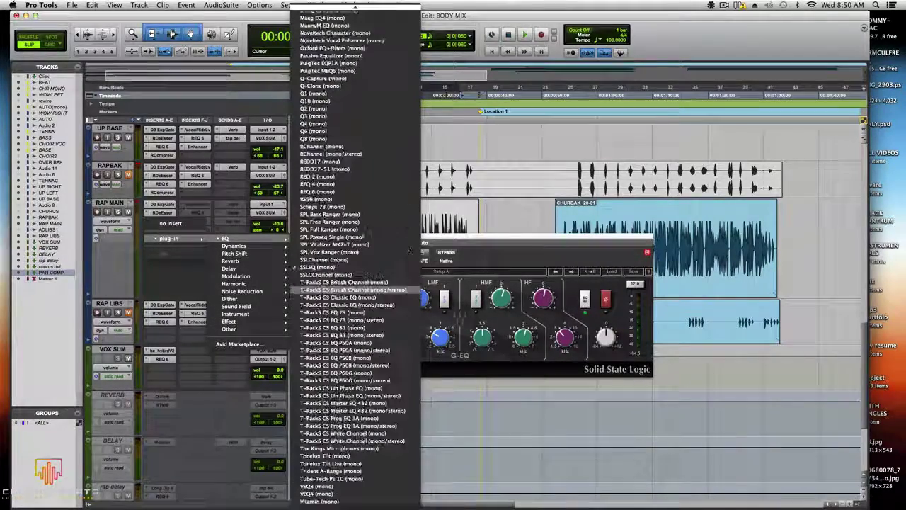
left_click(317, 267)
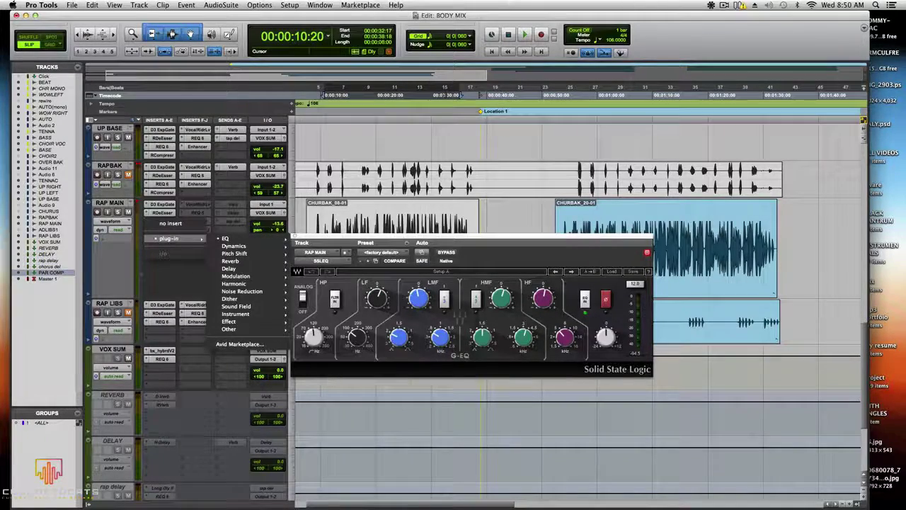
left_click_drag(347, 235, 308, 237)
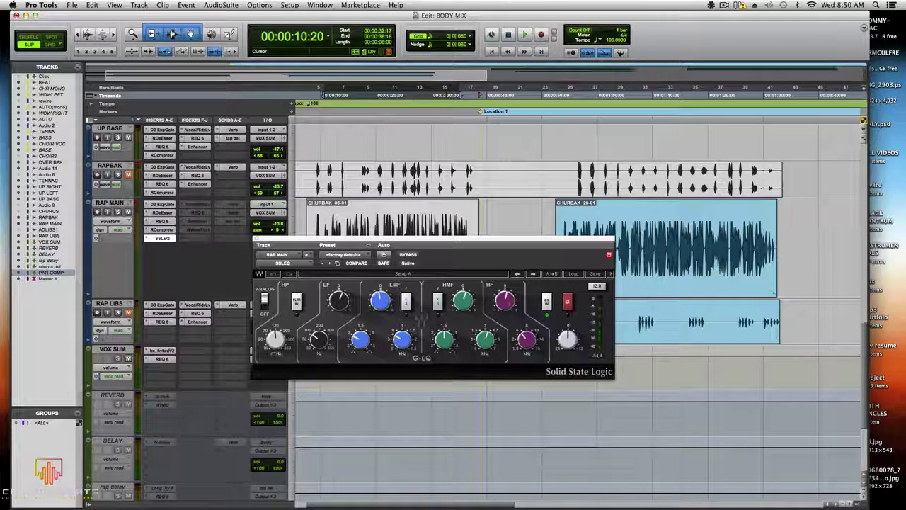
left_click(162, 221)
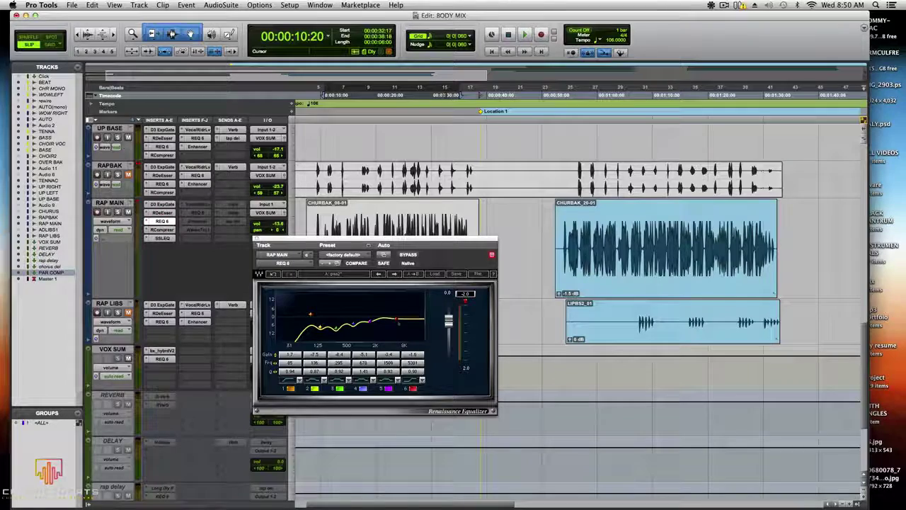
left_click(162, 229)
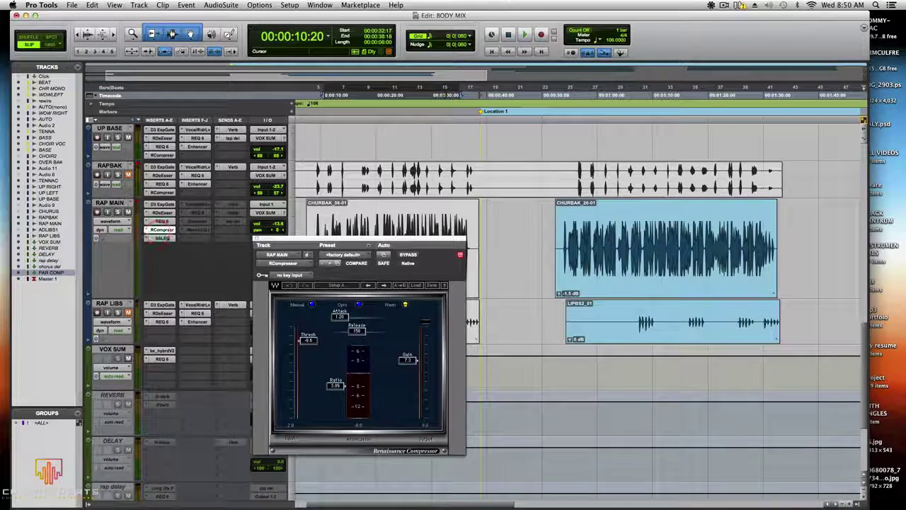
left_click(162, 221)
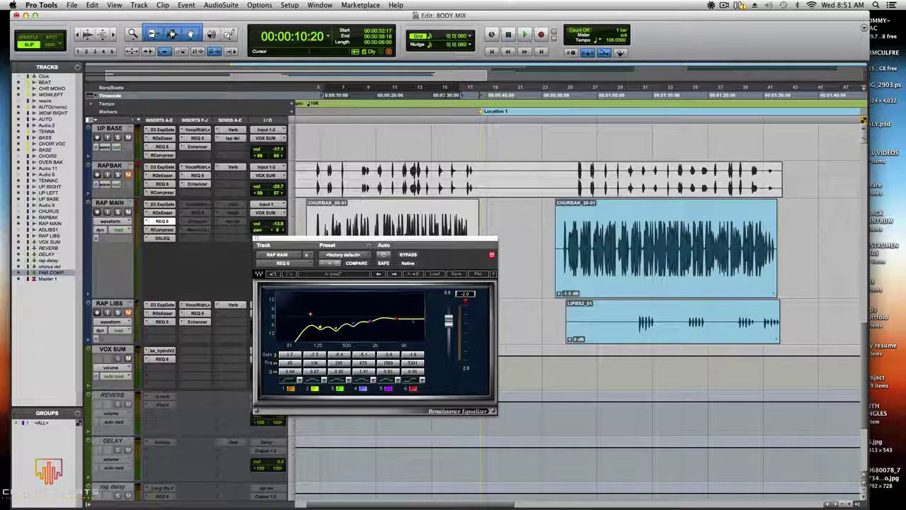
left_click(162, 237)
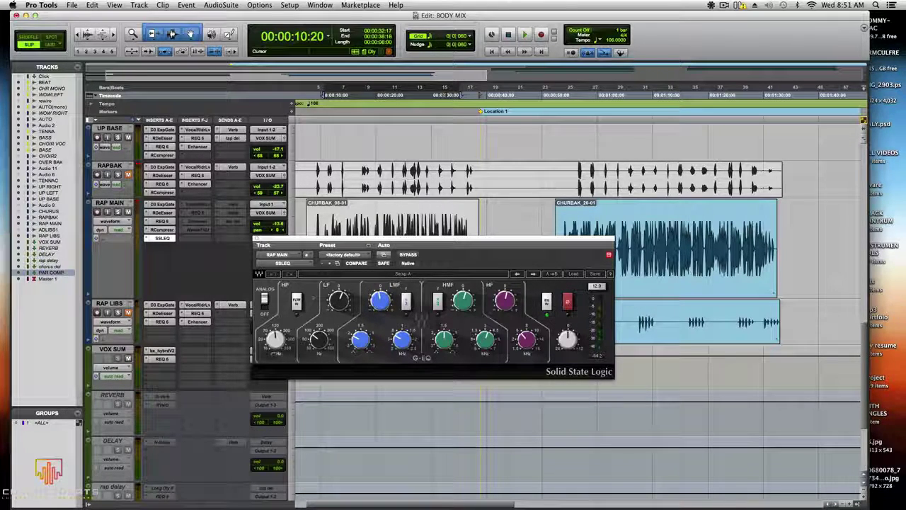
Step: Close the SSL G-EQ plug-in window with Cmd+W
key("super+w")
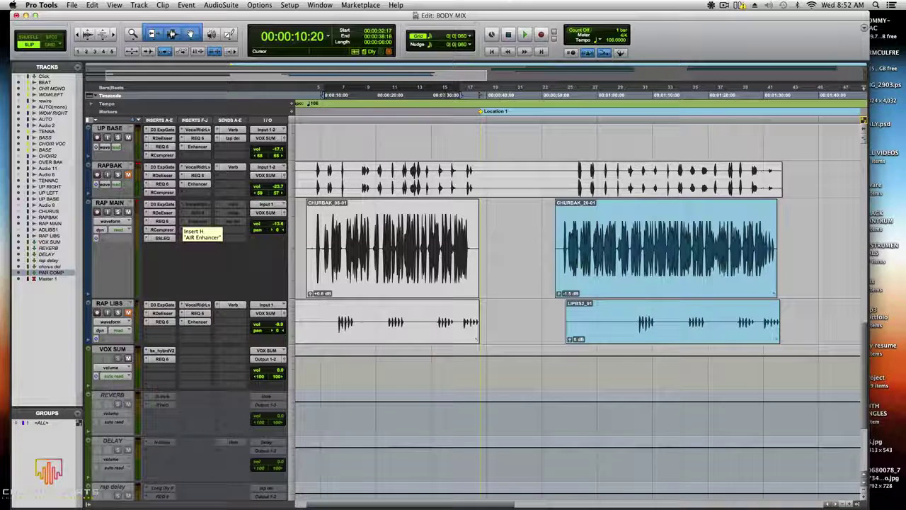
Step: Make RAP MAIN's inactive Vocal Rider Live insert active and open its window
right_click(197, 221)
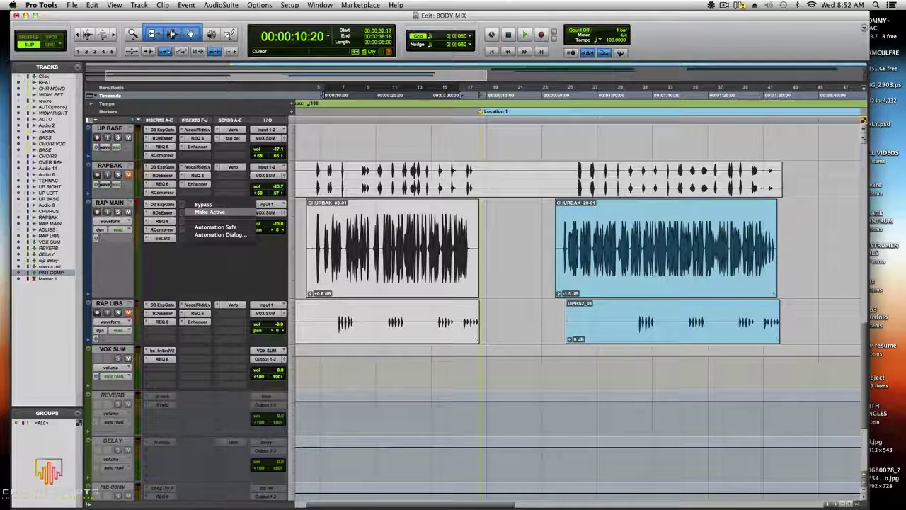
left_click(210, 211)
right_click(196, 204)
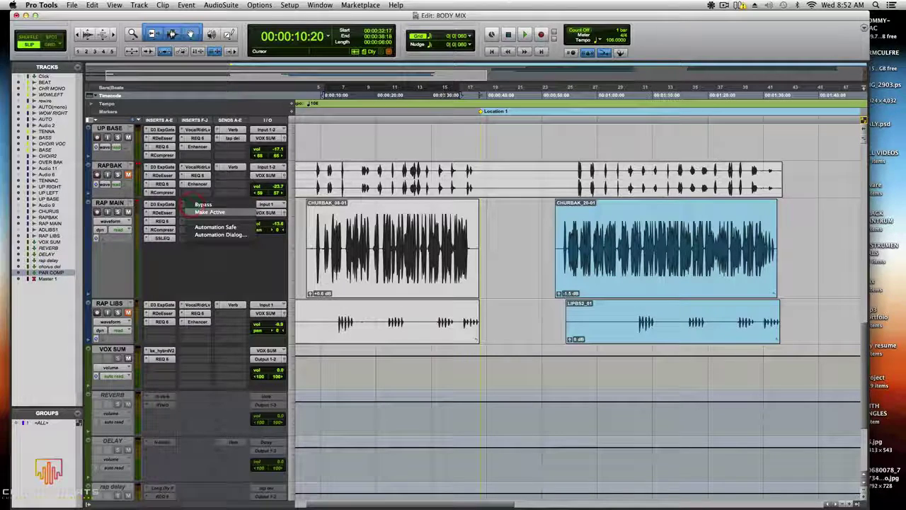
left_click(216, 213)
left_click(192, 205)
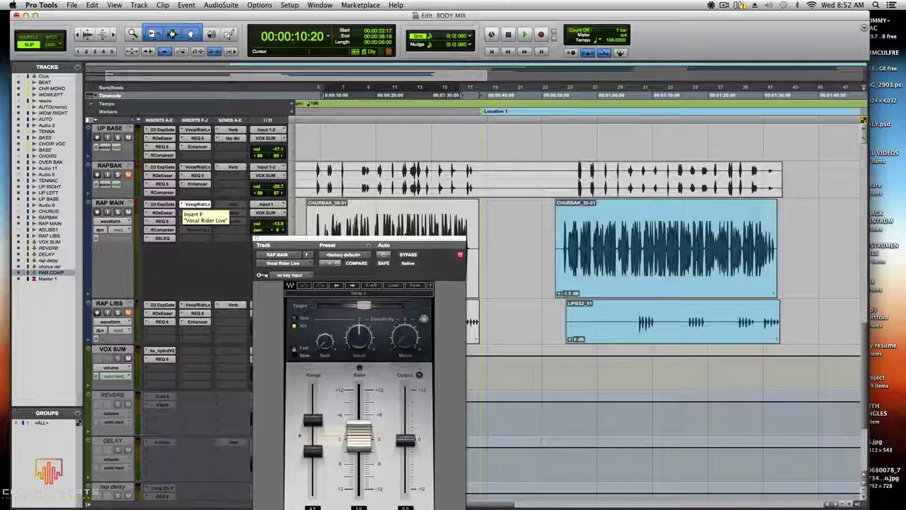
Step: Reposition the Vocal Rider window and lower its Range from 4.5 to 4.2
left_click_drag(292, 239, 320, 204)
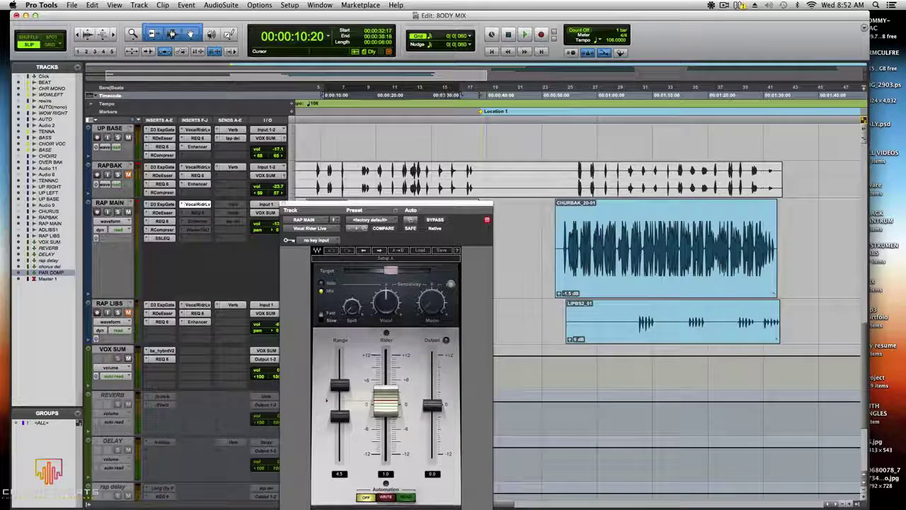
left_click_drag(326, 399, 340, 369)
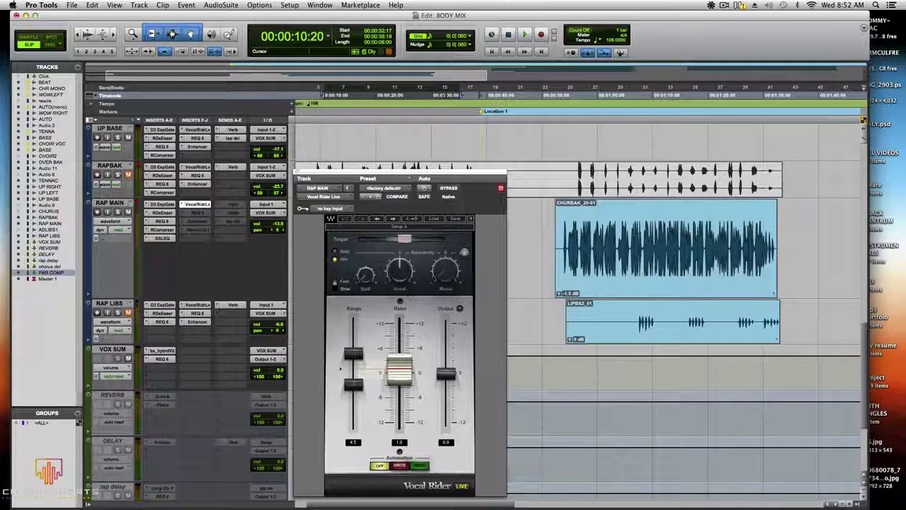
mouse_move(352, 383)
left_mouse_down()
mouse_move(352, 429)
mouse_move(353, 382)
left_mouse_up()
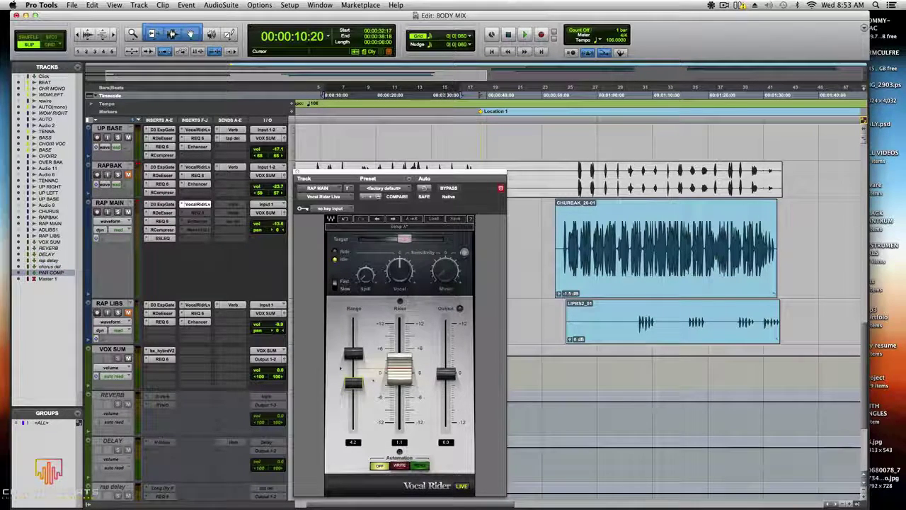
mouse_move(339, 365)
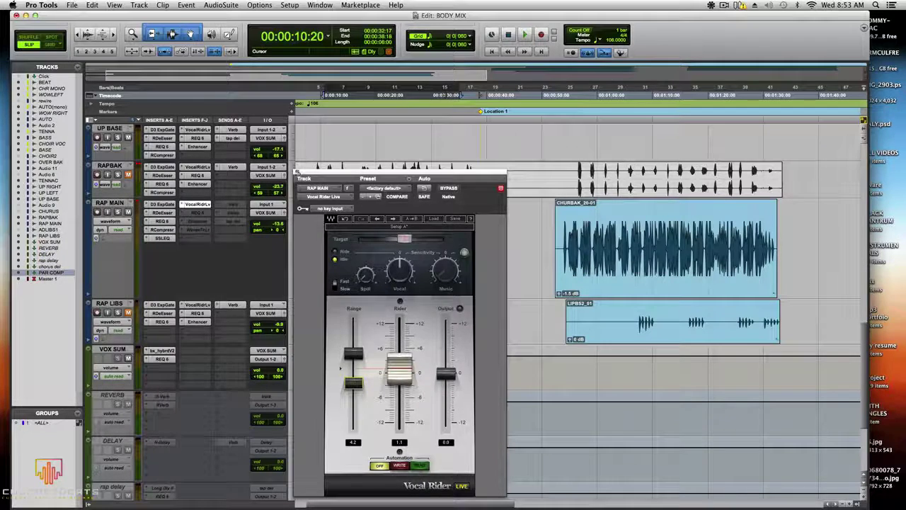
Step: Close Vocal Rider, audition the vocal chain, and check both of RAP MAIN's REQ 6 windows
left_click(298, 171)
key("space")
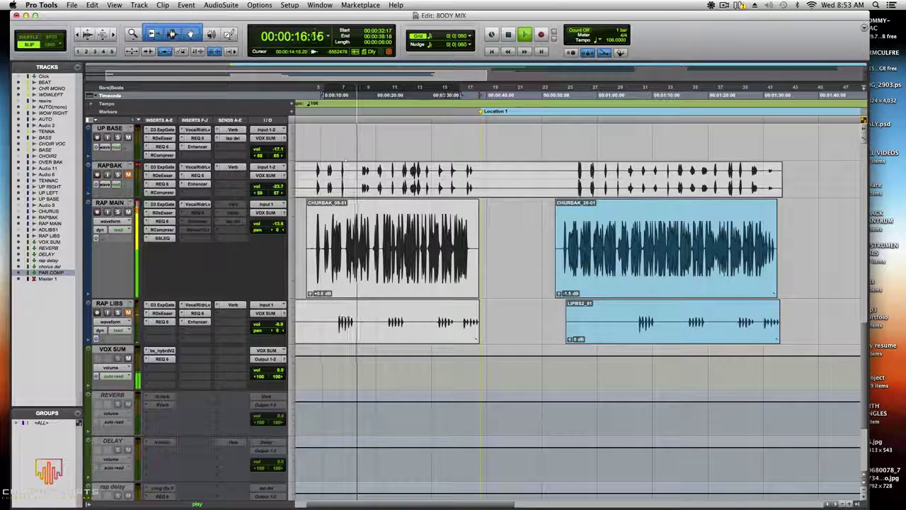
key("space")
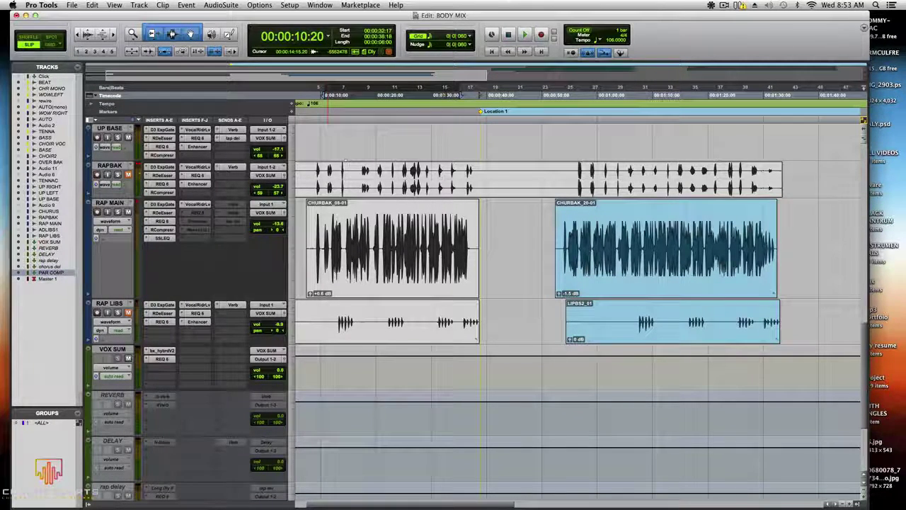
left_click(162, 220)
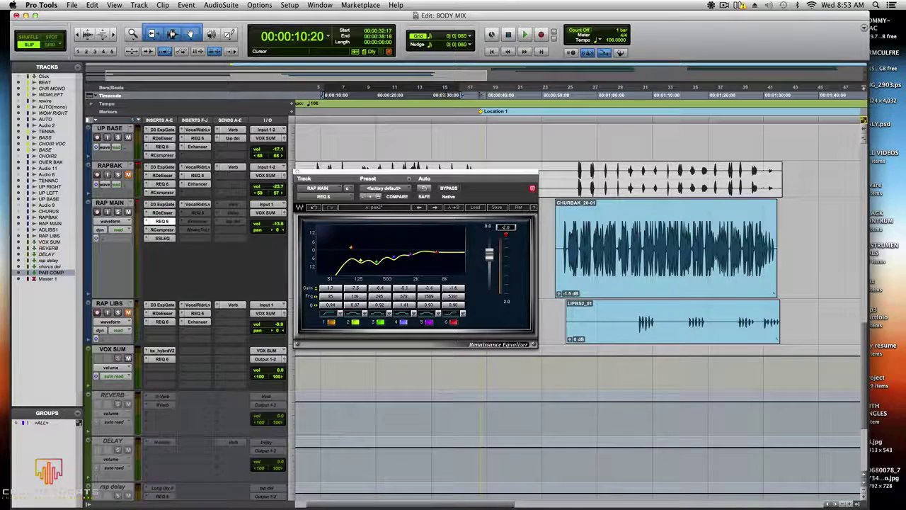
left_click(298, 172)
left_click(197, 212)
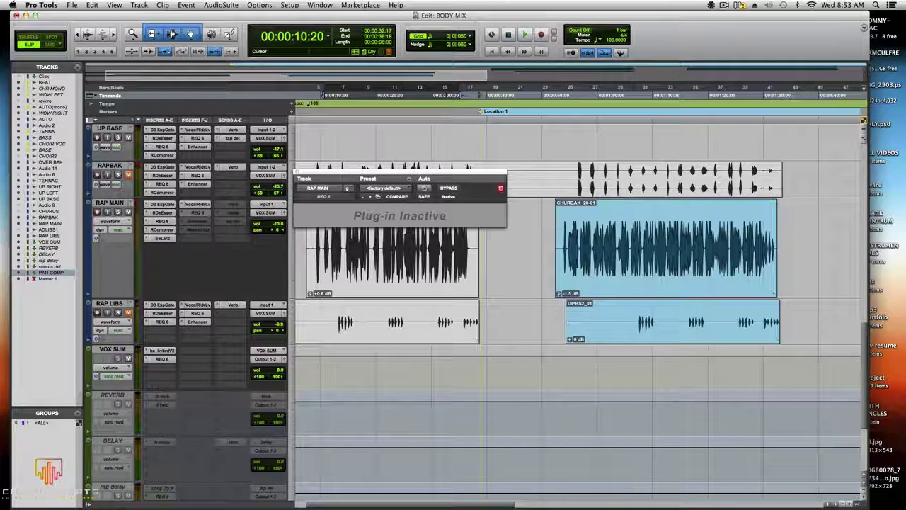
left_click(298, 172)
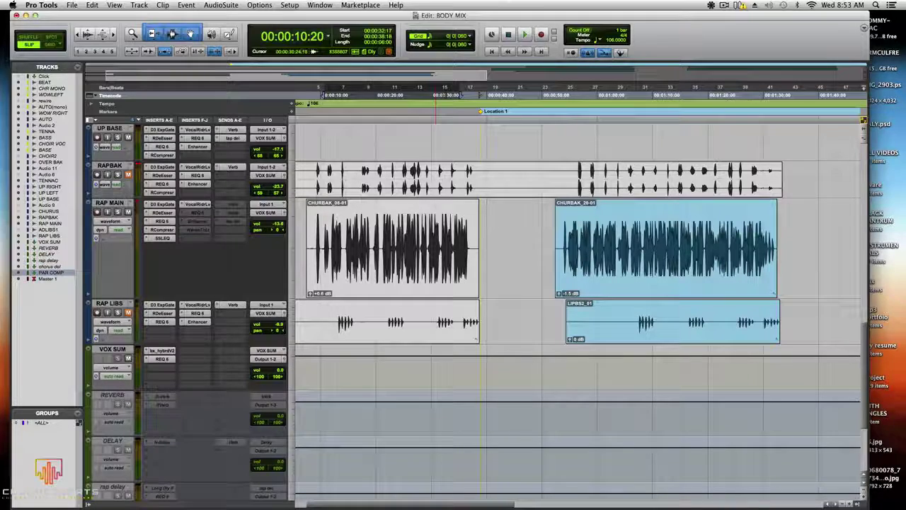
Step: Make RAP MAIN's second REQ 6 insert active and open its Renaissance Equalizer window
right_click(186, 204)
left_click(205, 213)
right_click(188, 212)
left_click(202, 221)
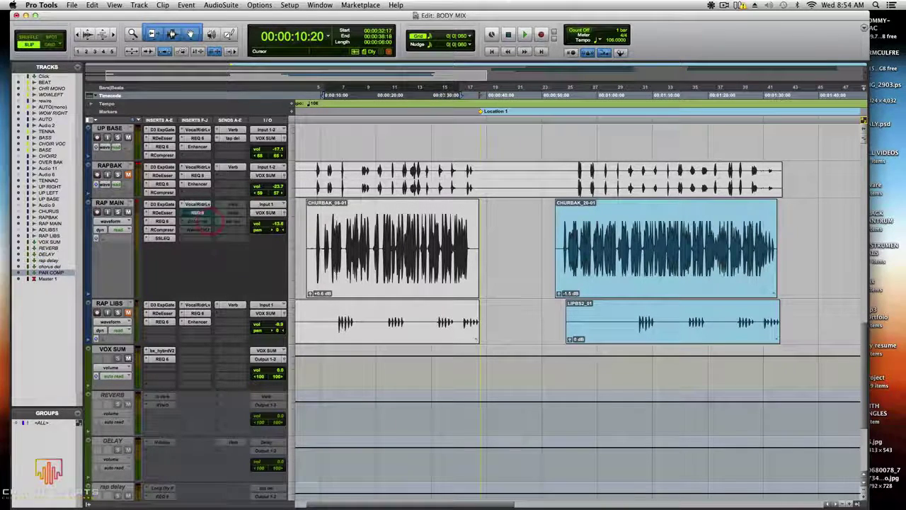
right_click(198, 212)
left_click(198, 212)
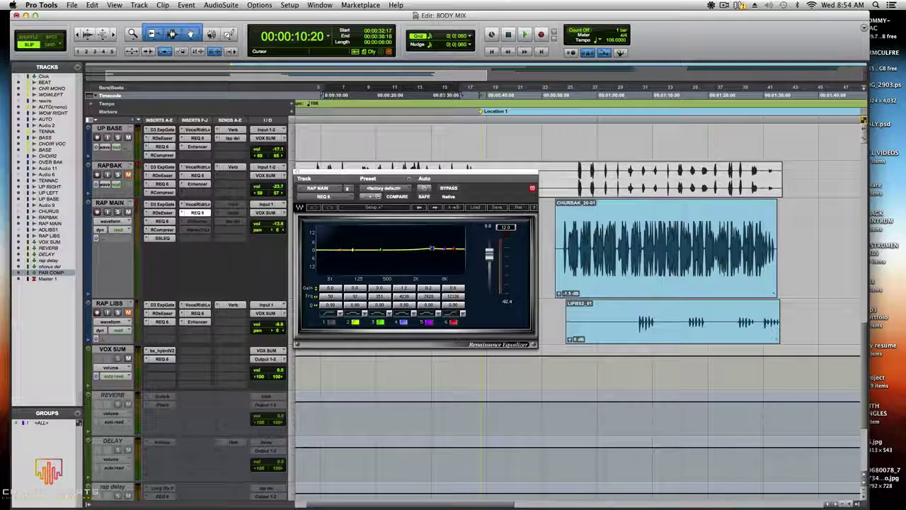
Step: Adjust the REQ 6 high band near 8 kHz and set band 4 around 4300 Hz
left_click_drag(432, 249, 444, 249)
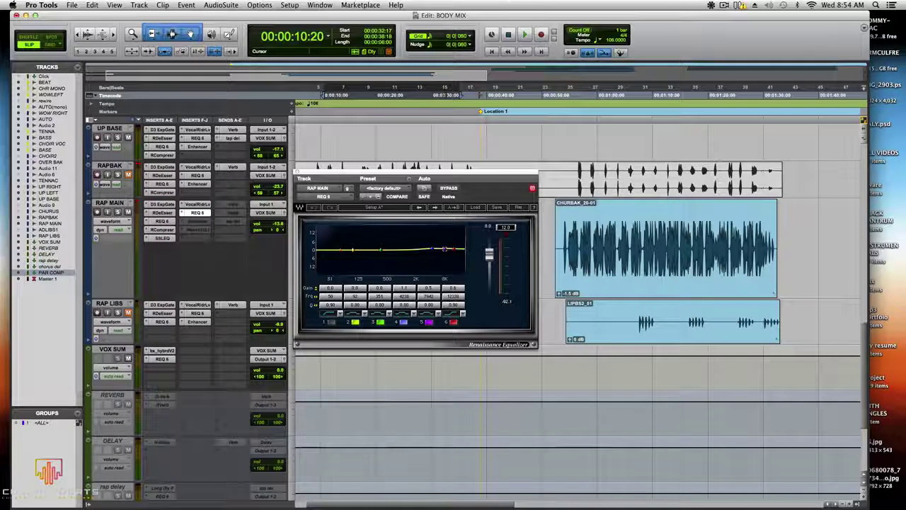
left_click_drag(445, 248, 442, 249)
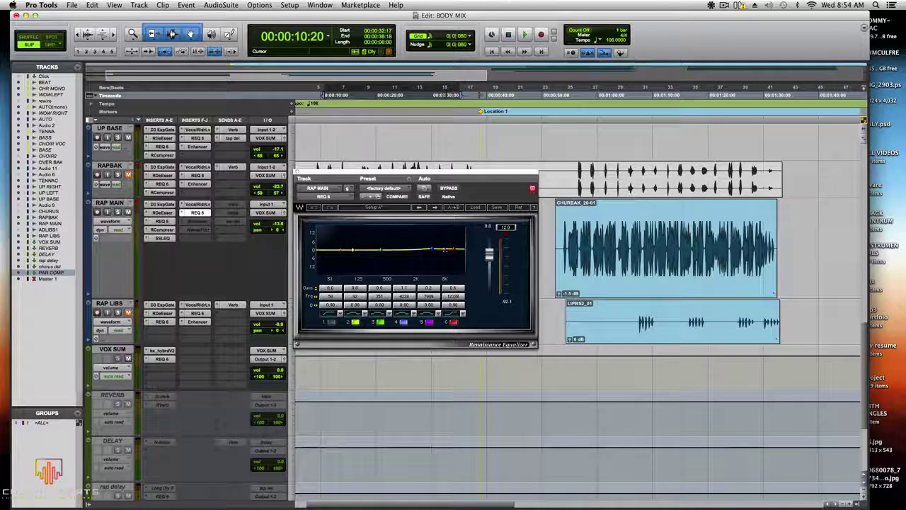
left_click_drag(443, 250, 432, 249)
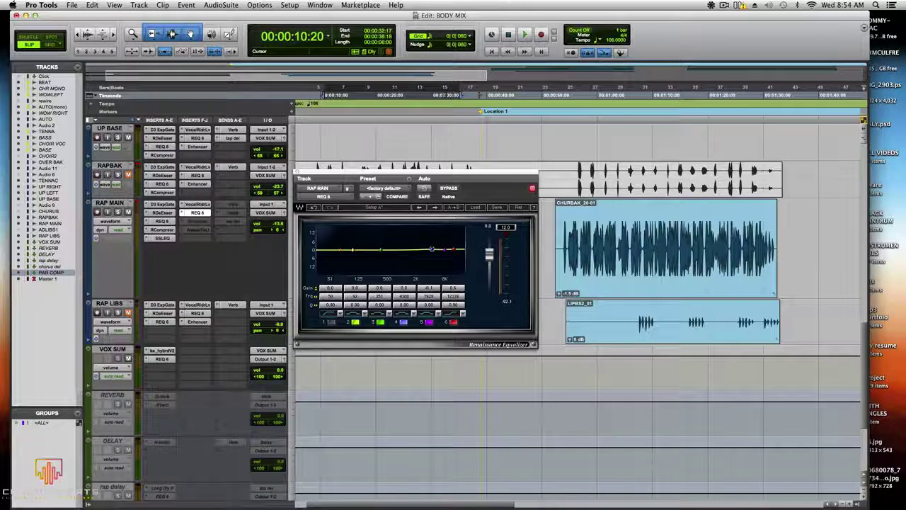
left_click_drag(432, 249, 430, 249)
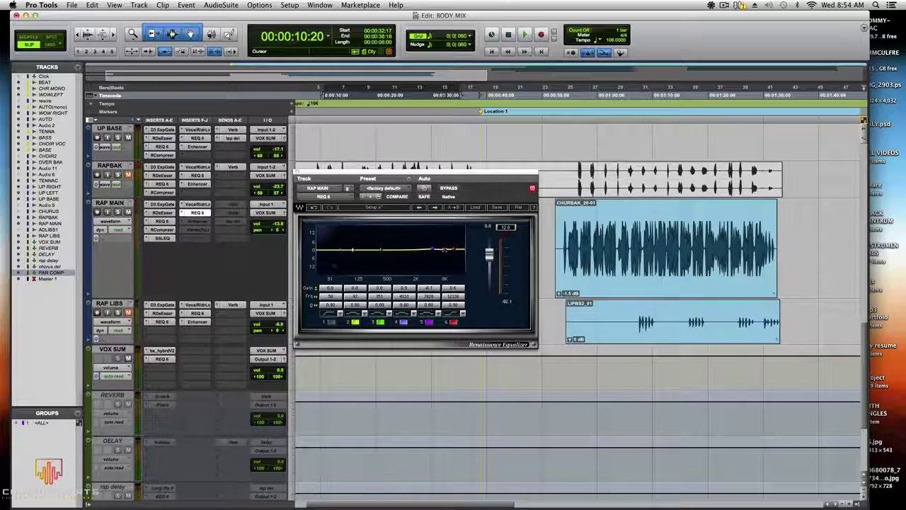
Step: Move the REQ 6 insert one slot down, then view the other REQ 6 and SSL G-EQ
left_click_drag(162, 213, 162, 221)
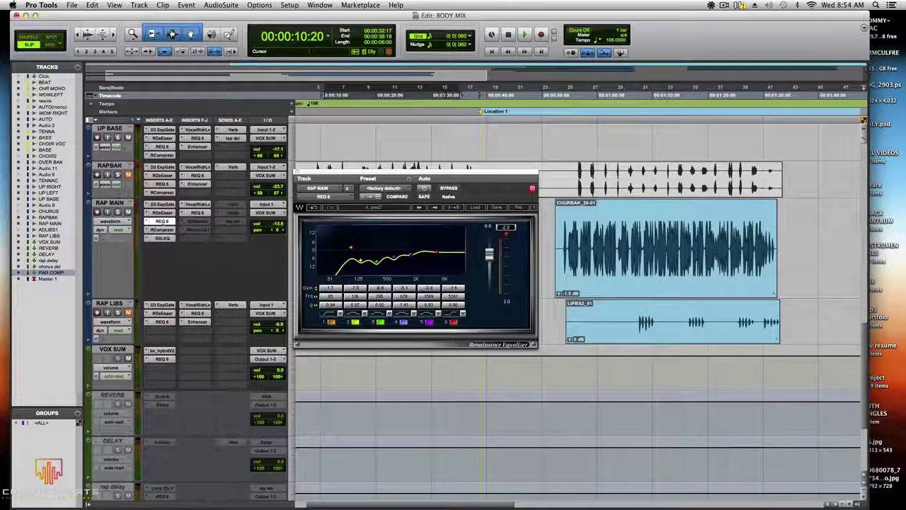
left_click(193, 212)
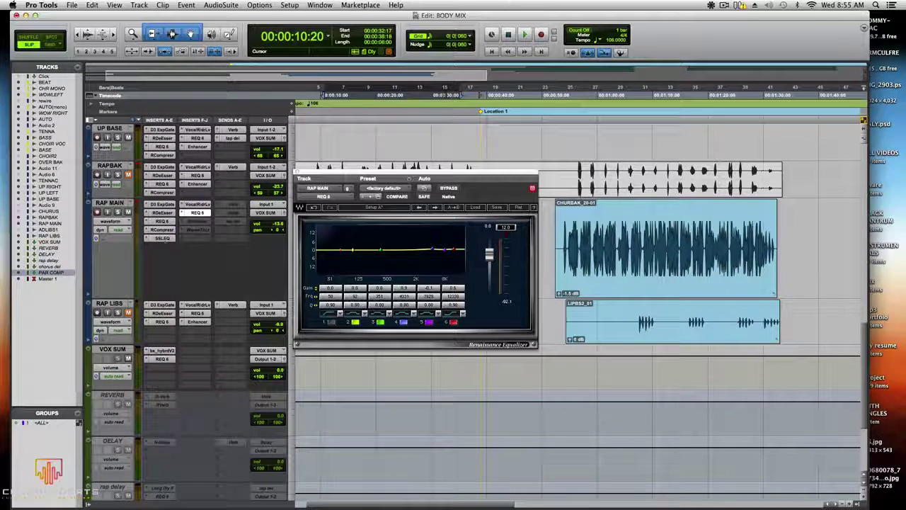
left_click(162, 238)
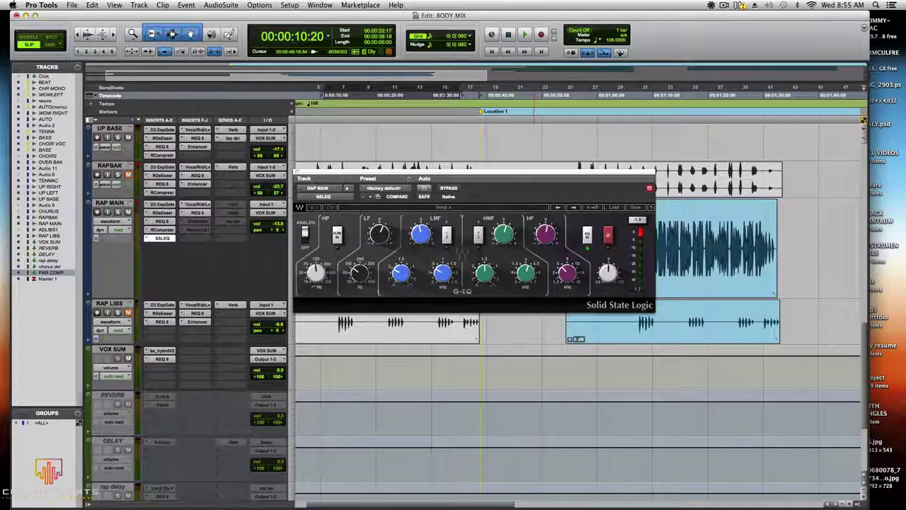
Step: Close SSL G-EQ, make RAP MAIN's Enhancer insert active, and open AIR Enhancer
left_click(298, 172)
right_click(190, 214)
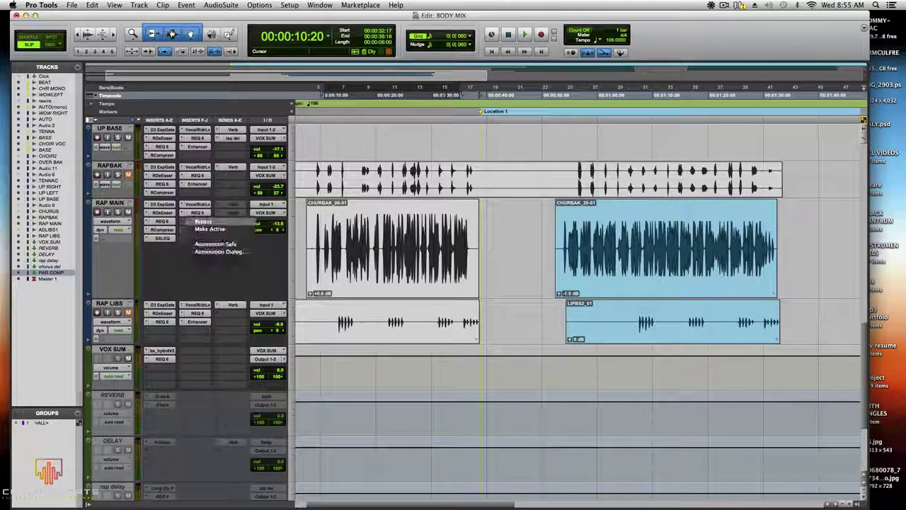
left_click(209, 228)
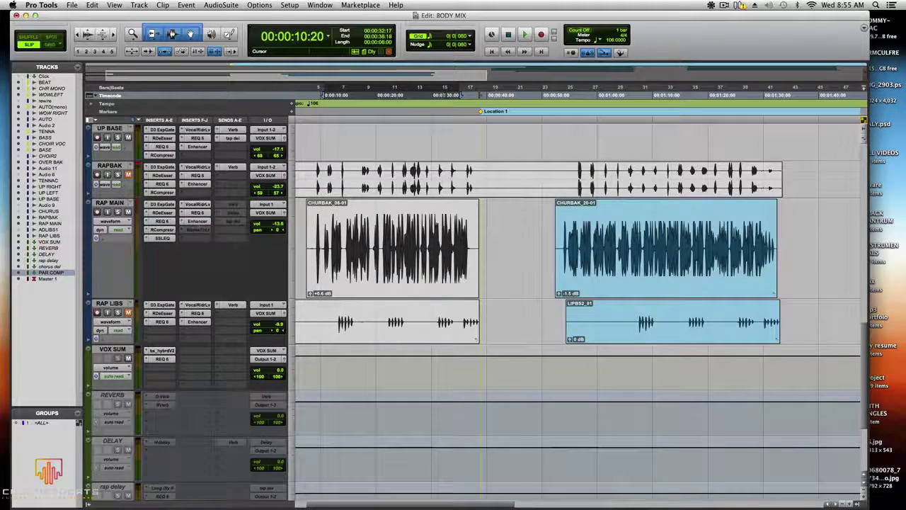
left_click(197, 221)
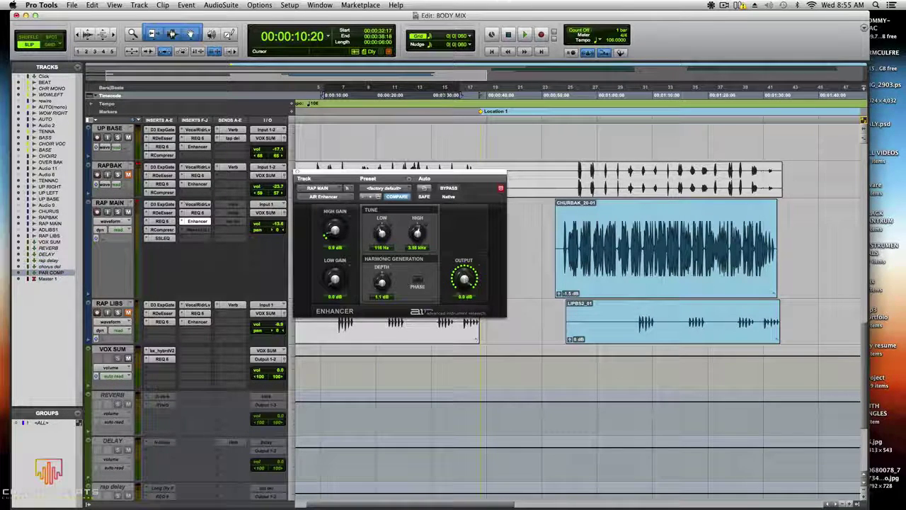
Step: Play back the vocals with the AIR Enhancer on, then review and close its window
left_click(298, 172)
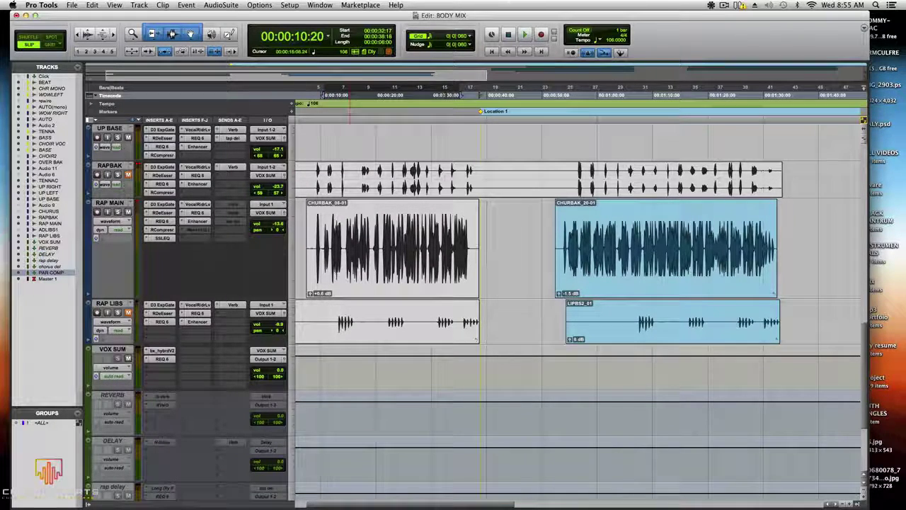
key("space")
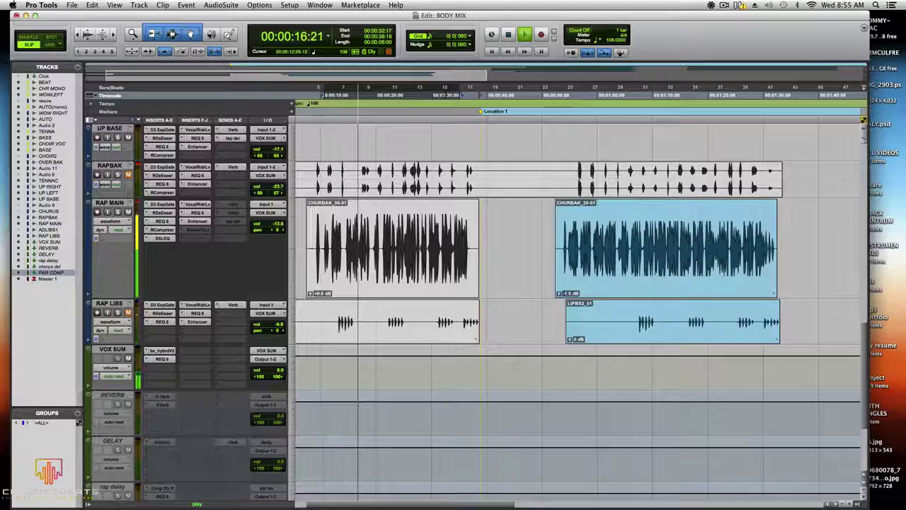
key("space")
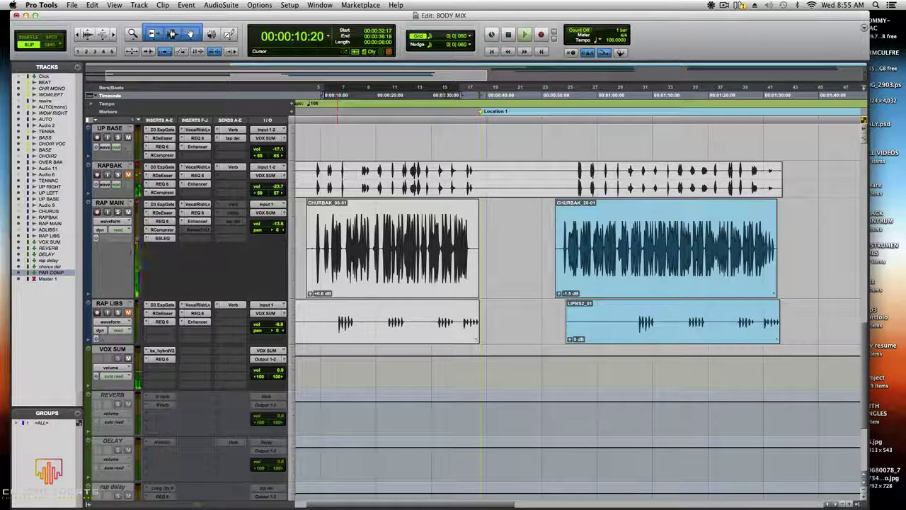
left_click(197, 220)
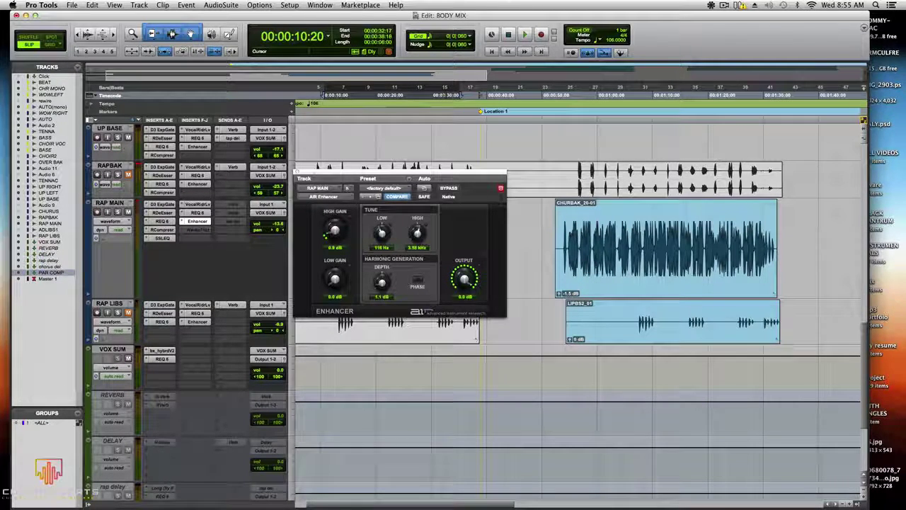
left_click(299, 171)
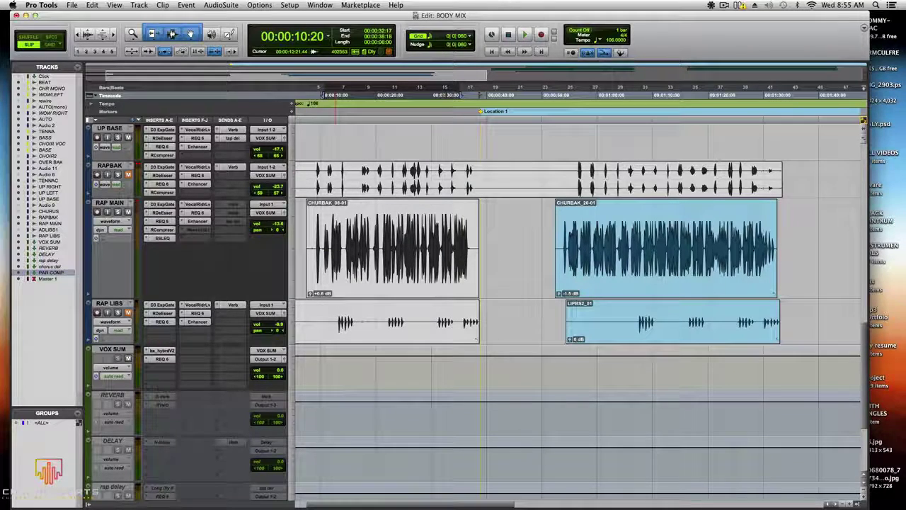
Step: Make RAP MAIN's inactive Waves Tune insert active and open it
right_click(197, 221)
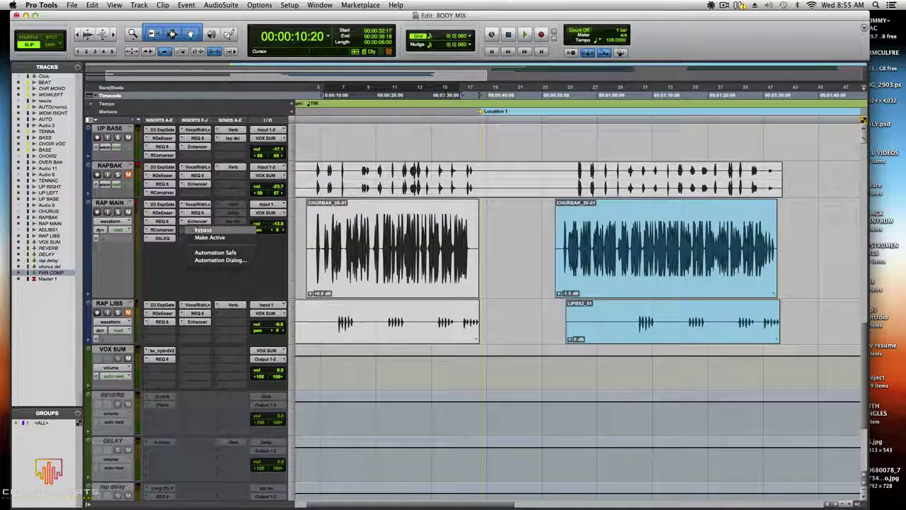
left_click(212, 237)
left_click(198, 230)
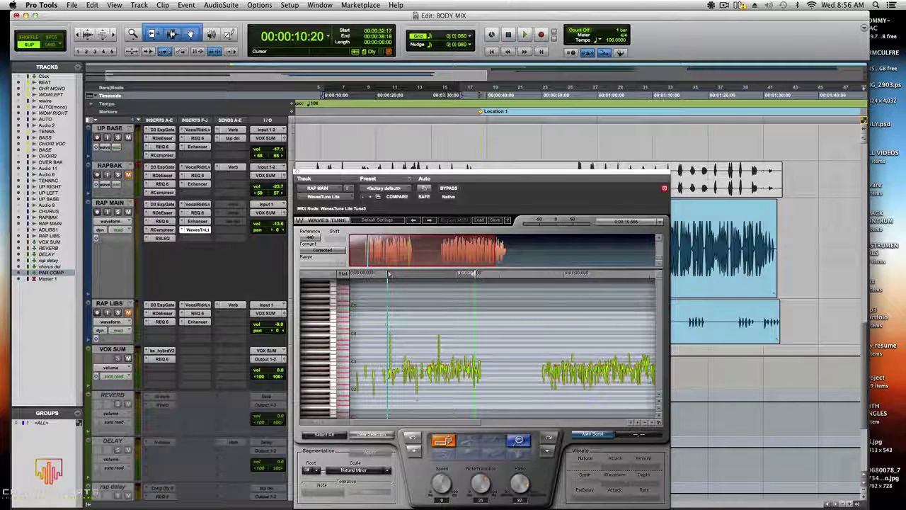
Step: Confirm the Waves Tune scale stays at Natural Minor, then close the window
left_click_drag(481, 173, 458, 74)
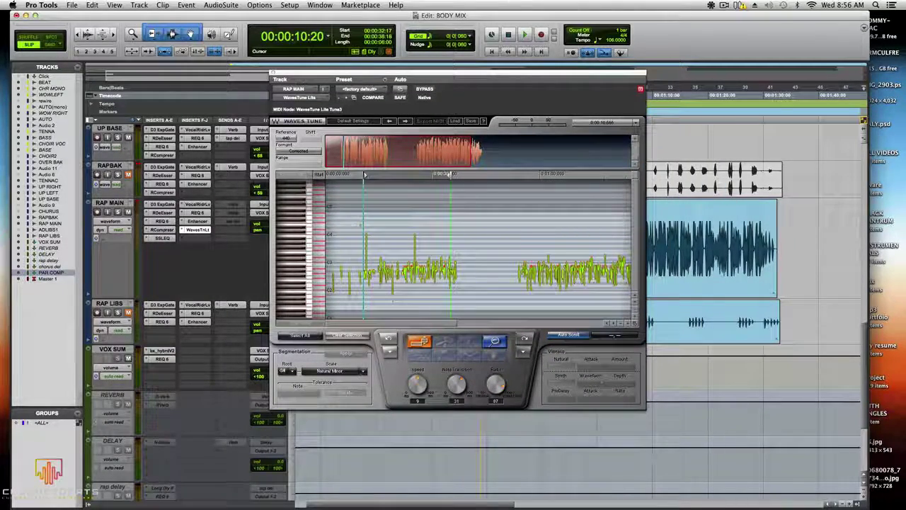
left_click(363, 371)
left_click(363, 368)
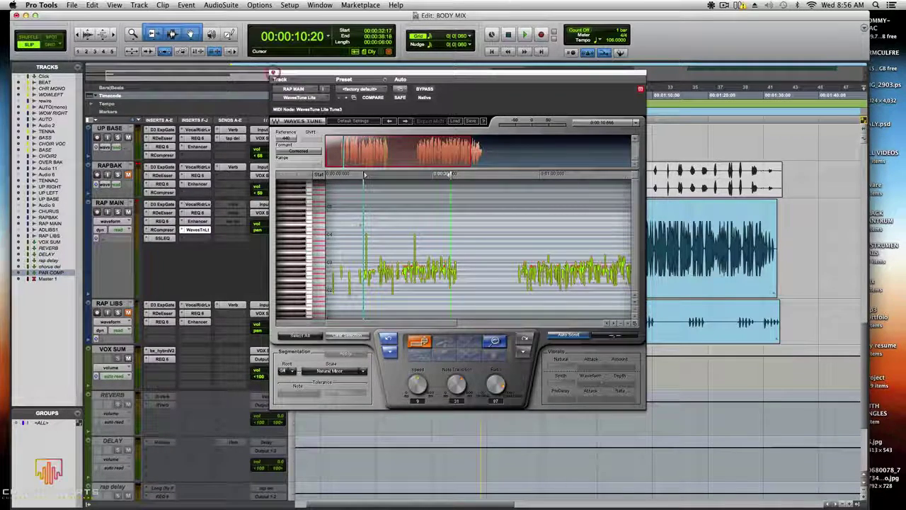
left_click(274, 71)
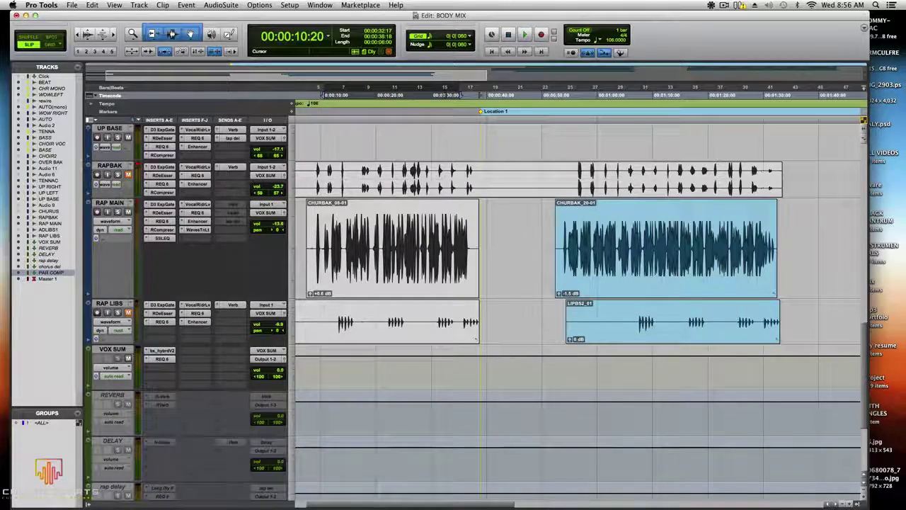
scroll(579, 305, "down", 5)
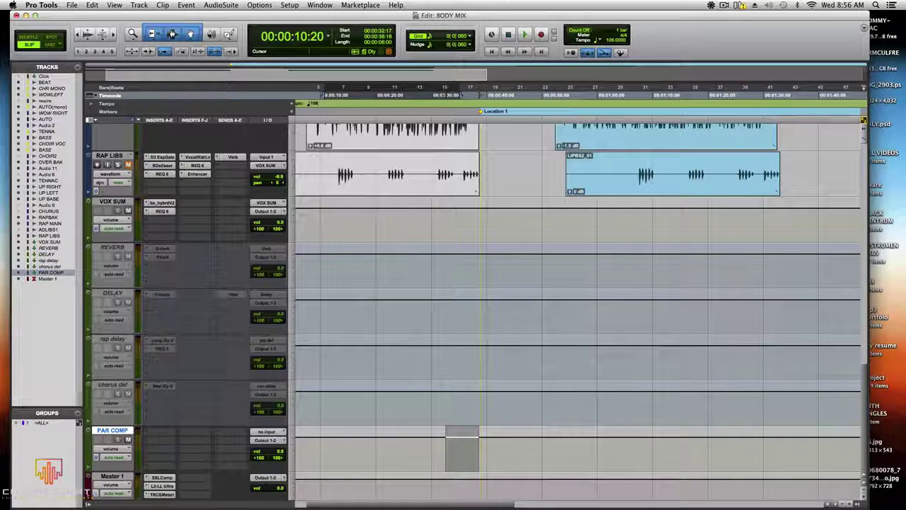
right_click(117, 248)
left_click(112, 247)
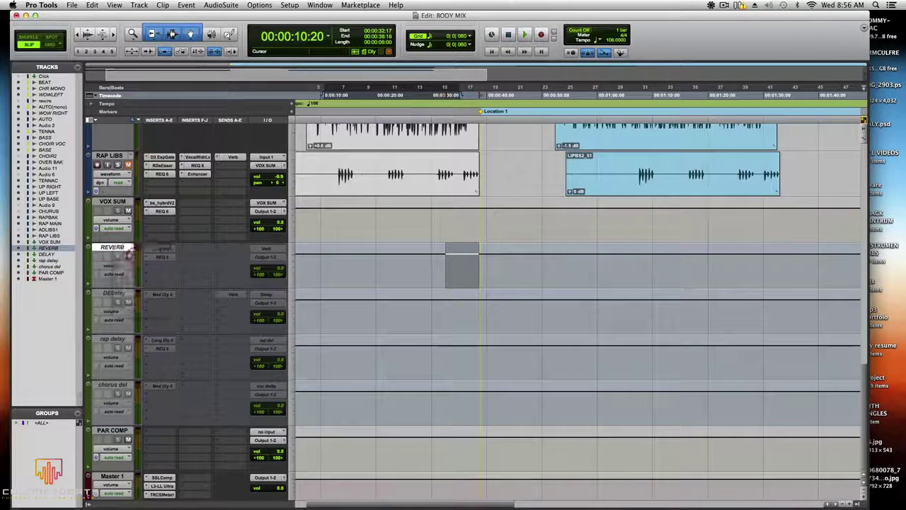
scroll(577, 311, "up", 10)
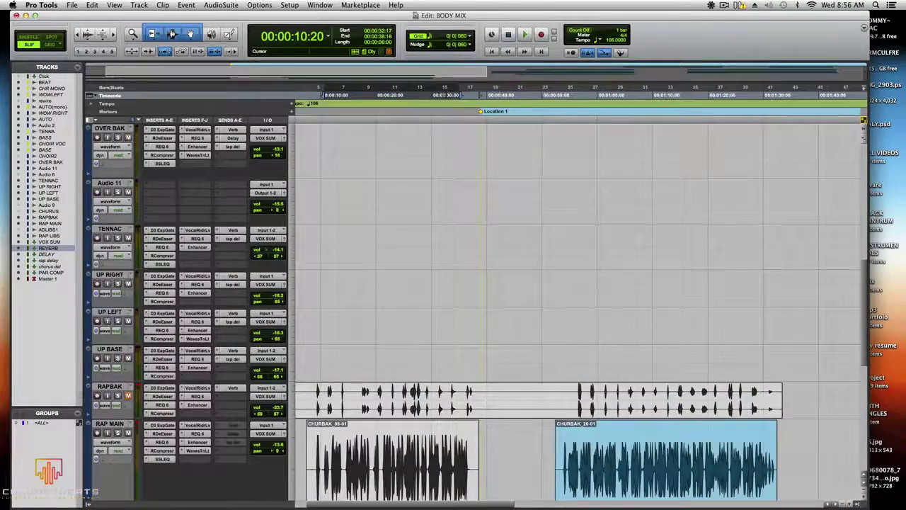
scroll(577, 311, "down", 6)
scroll(577, 311, "up", 2)
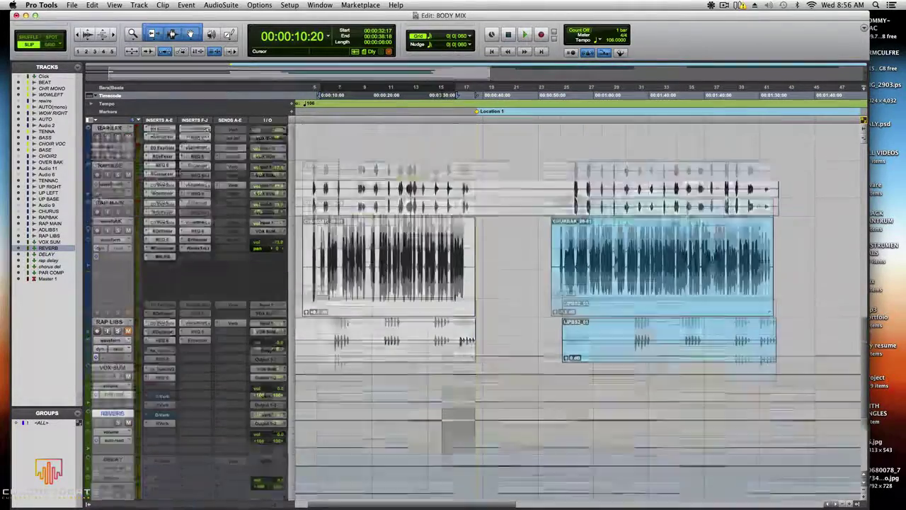
left_click(162, 441)
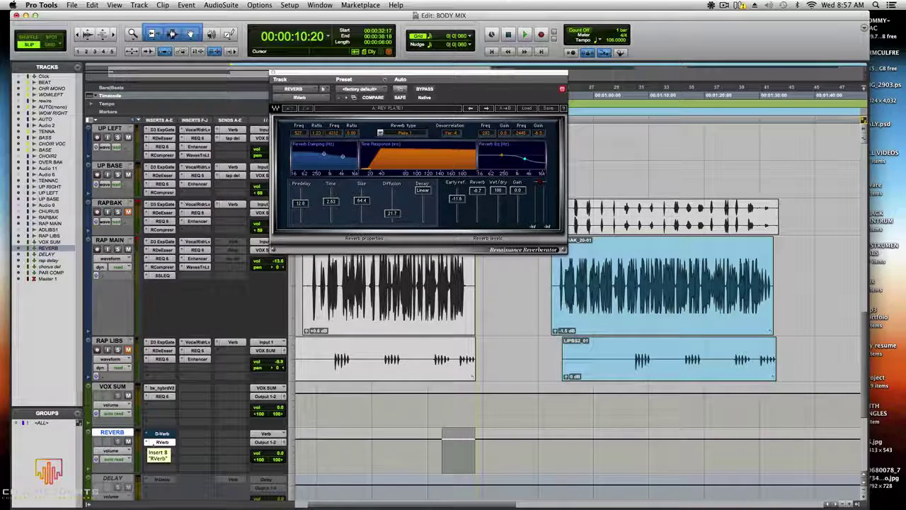
left_click(162, 441)
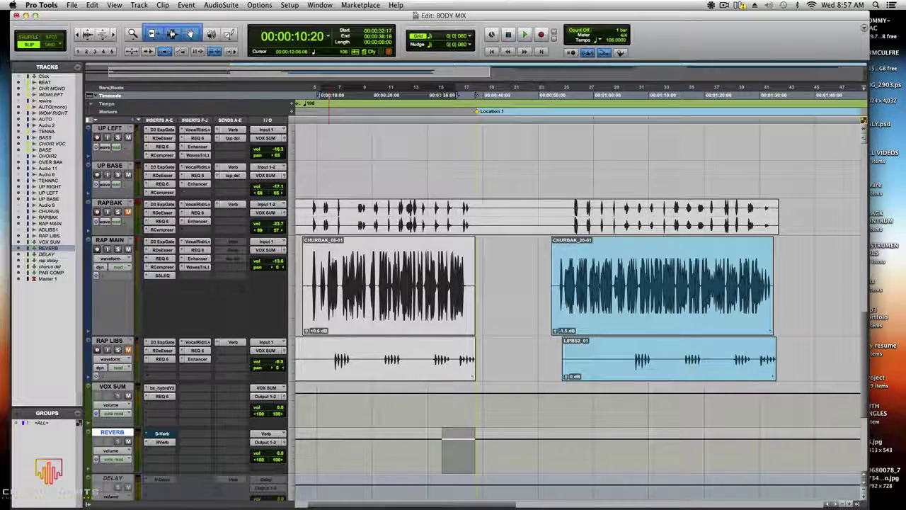
Step: Play the session, open REVERB's RVerb, then check BEAT's Verb send level of -35.2
key("space")
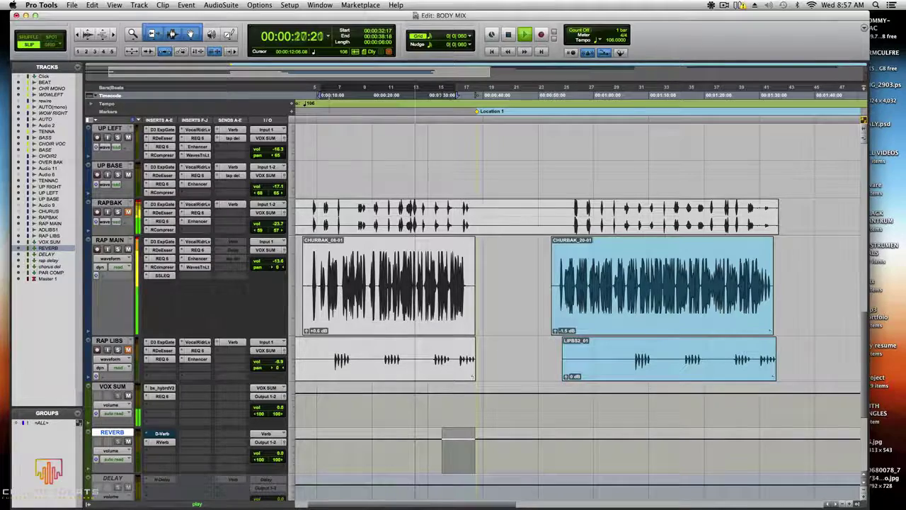
key("space")
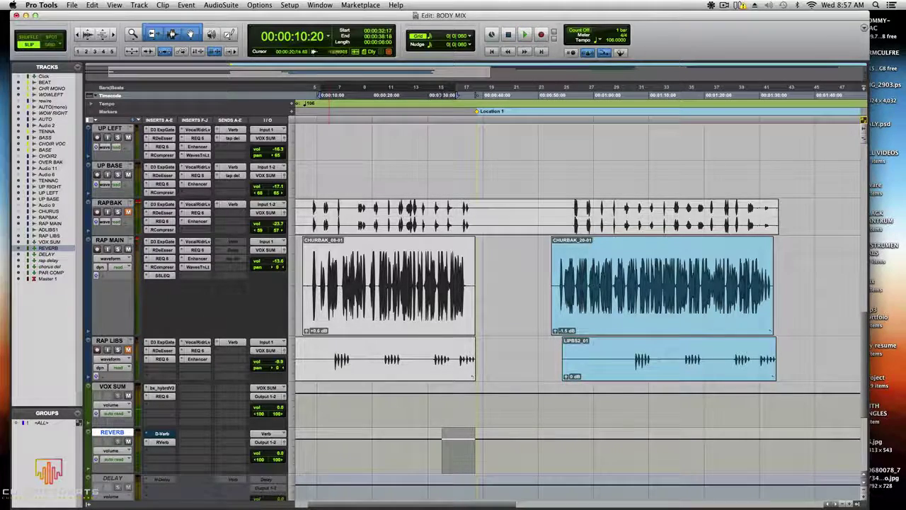
scroll(577, 304, "down", 5)
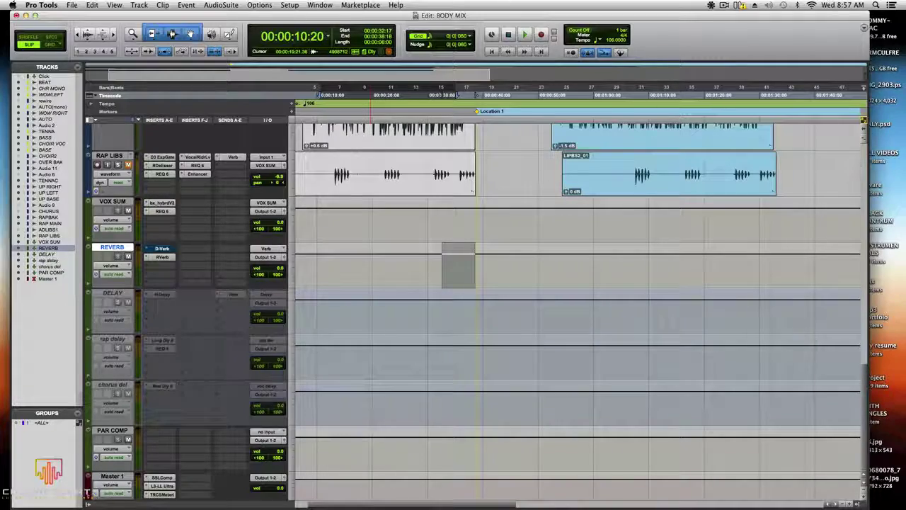
scroll(577, 312, "up", 6)
scroll(577, 304, "down", 5)
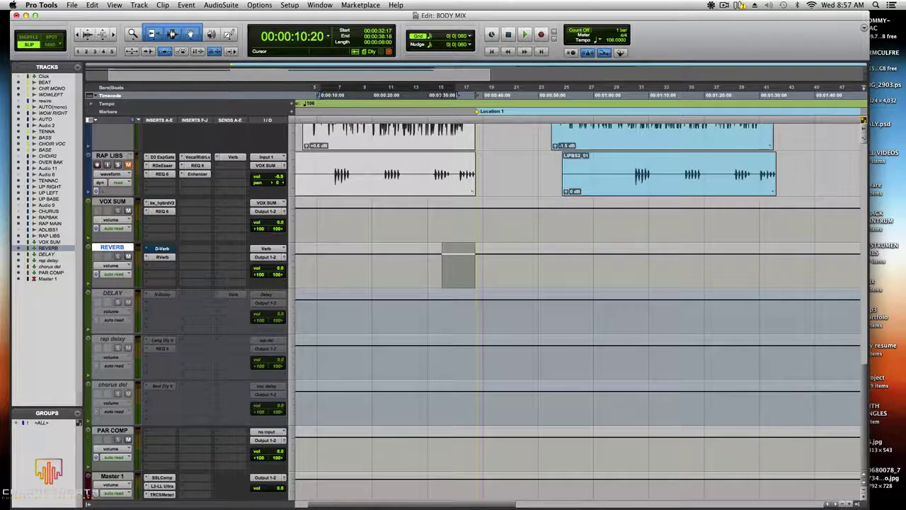
scroll(577, 311, "up", 5)
scroll(577, 312, "down", 5)
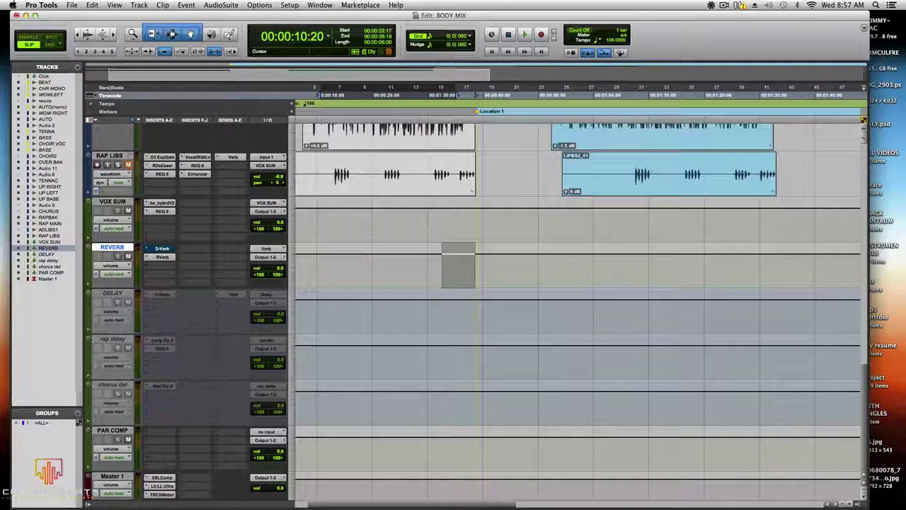
left_click(162, 257)
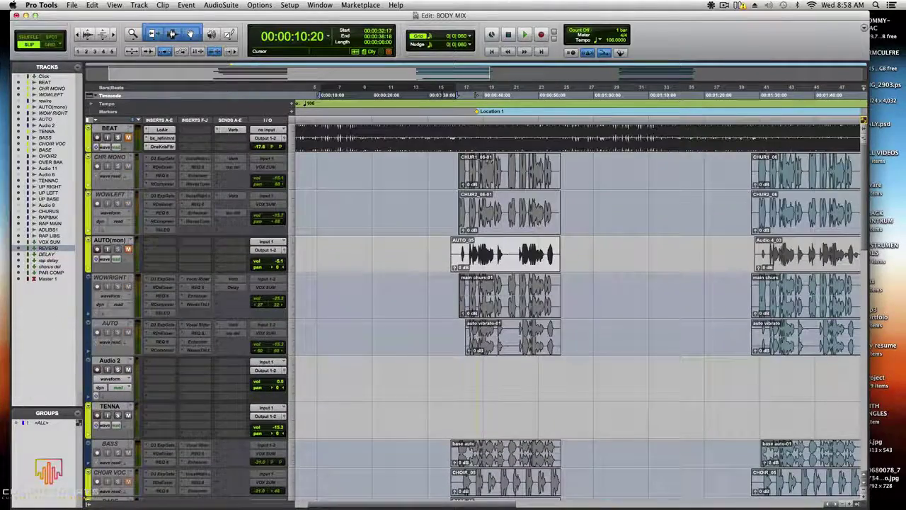
left_click(233, 130)
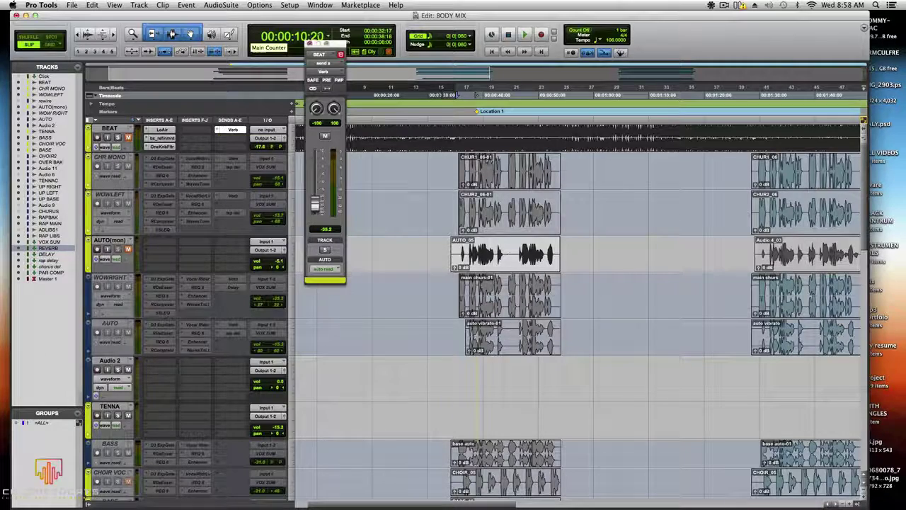
Step: Close BEAT's send window, make RAP MAIN's Verb send active, and play the vocals
left_click(341, 54)
scroll(566, 298, "down", 10)
scroll(566, 298, "down", 5)
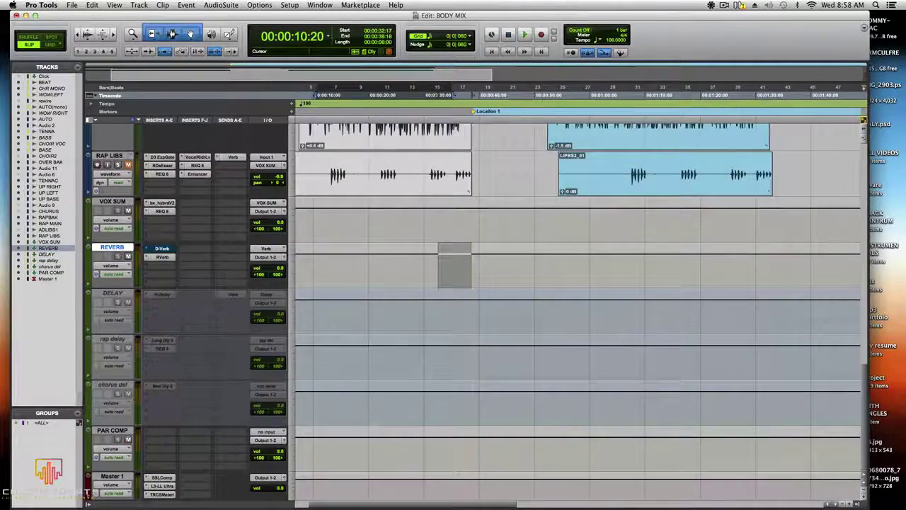
scroll(566, 297, "up", 5)
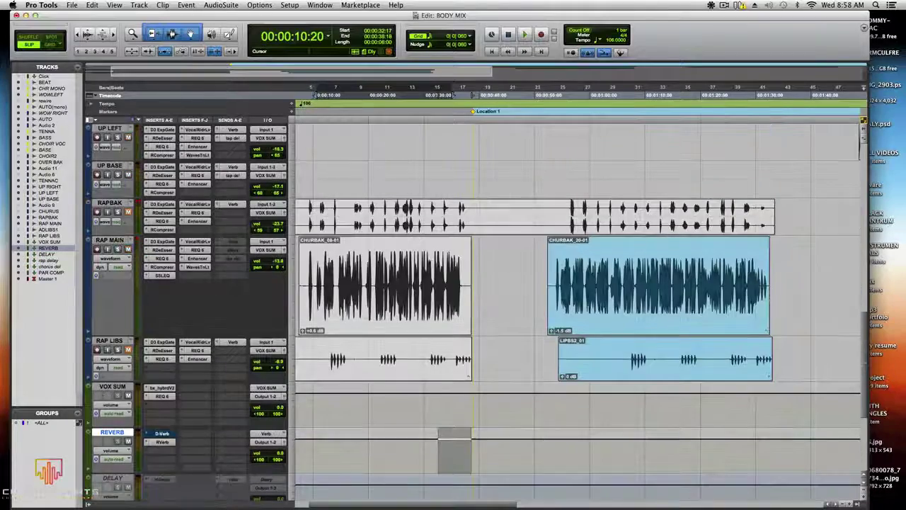
right_click(233, 241)
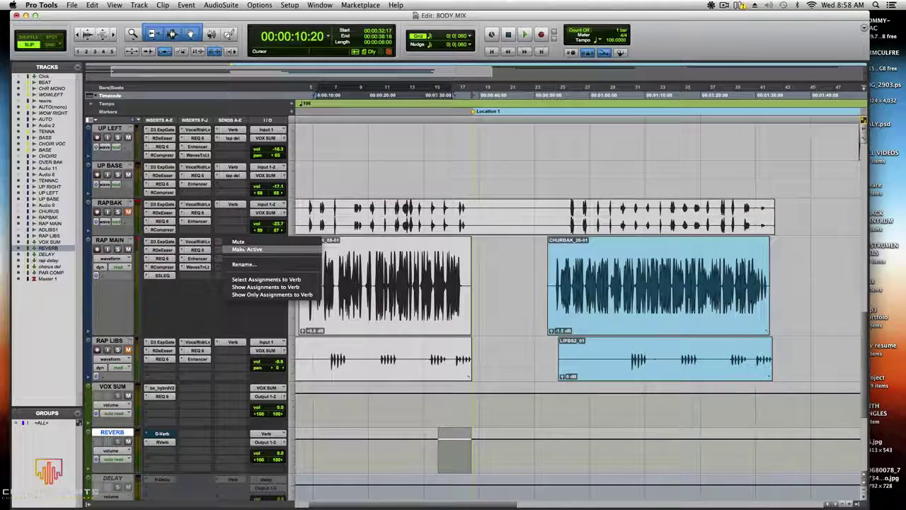
left_click(247, 250)
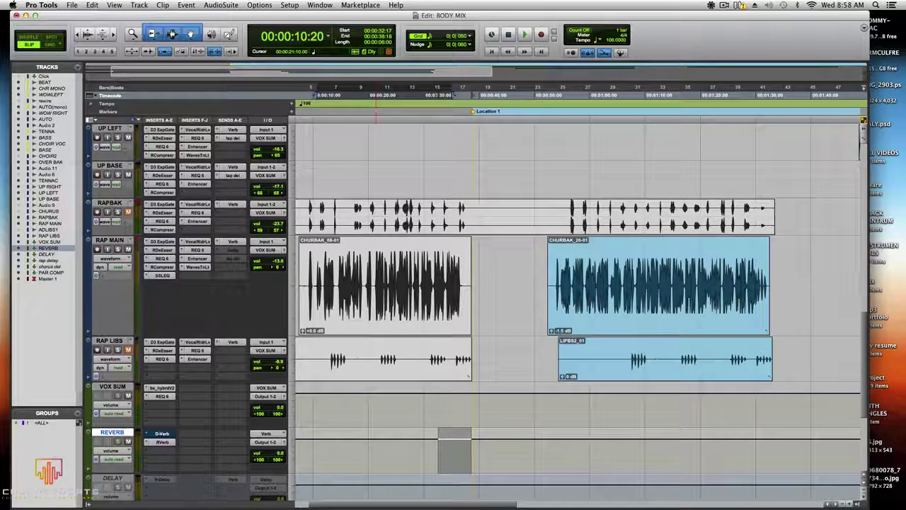
key("space")
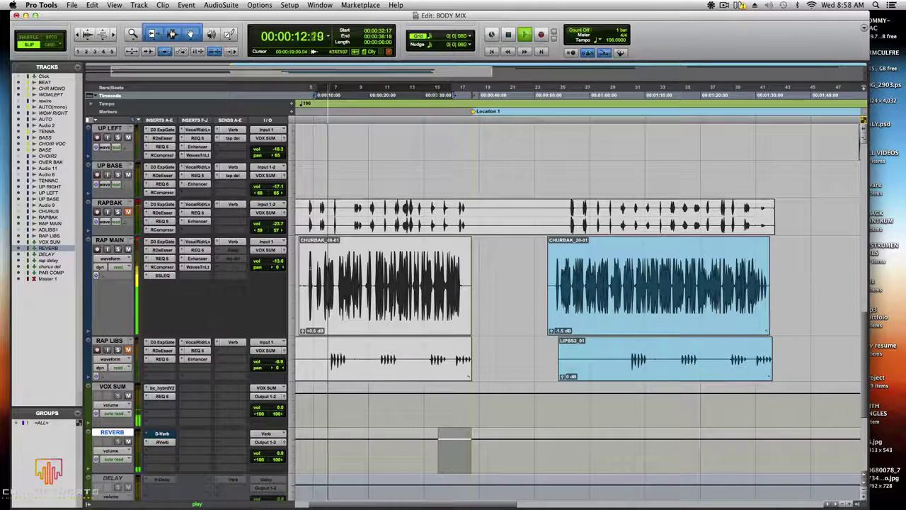
key("space")
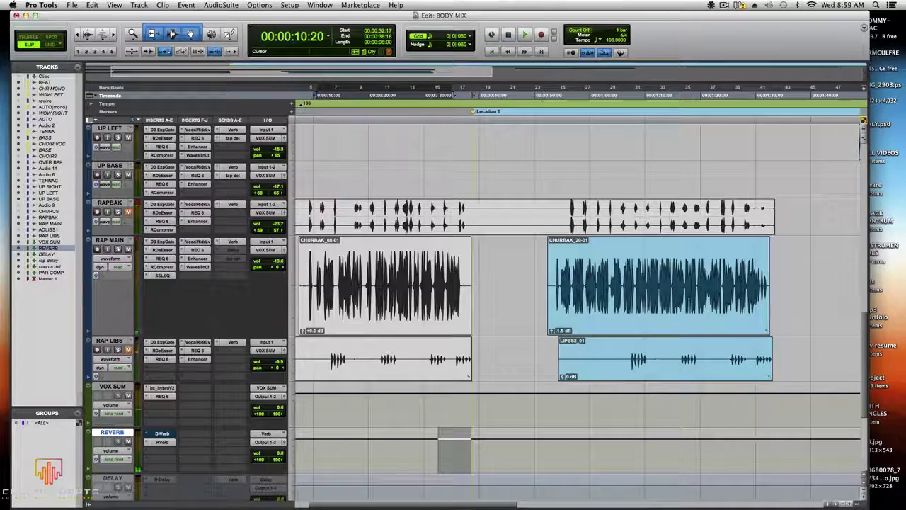
left_click(233, 241)
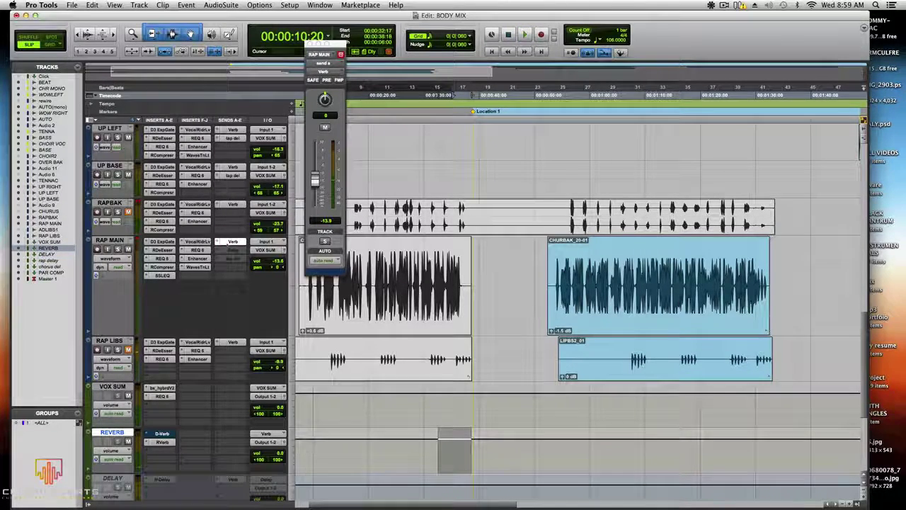
key("super+w")
left_click(232, 242)
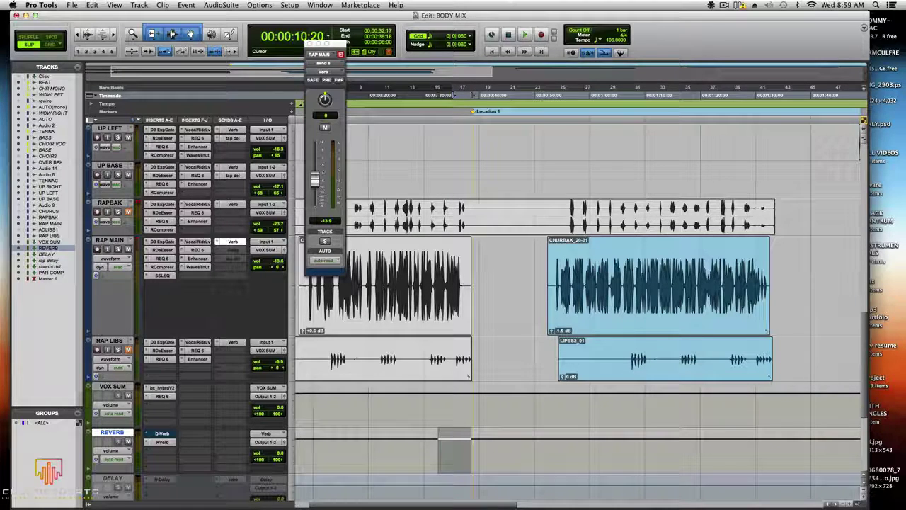
key("super+w")
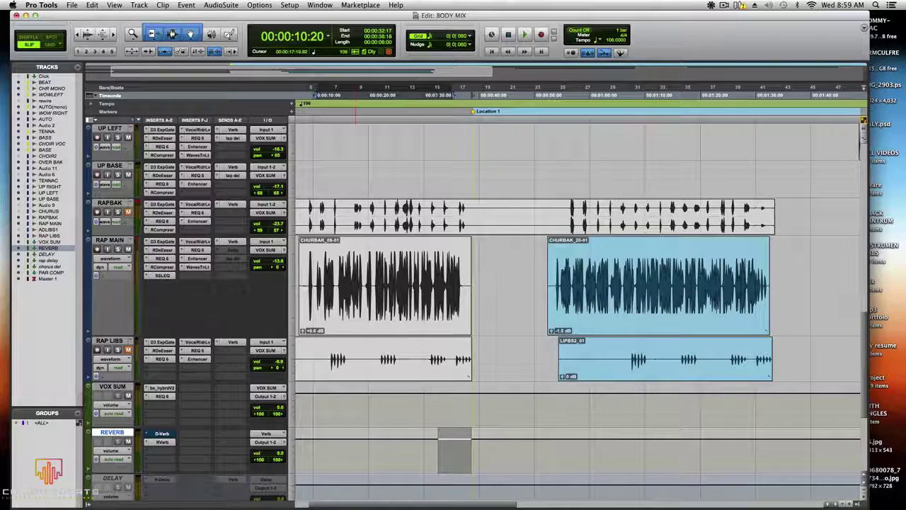
key("space")
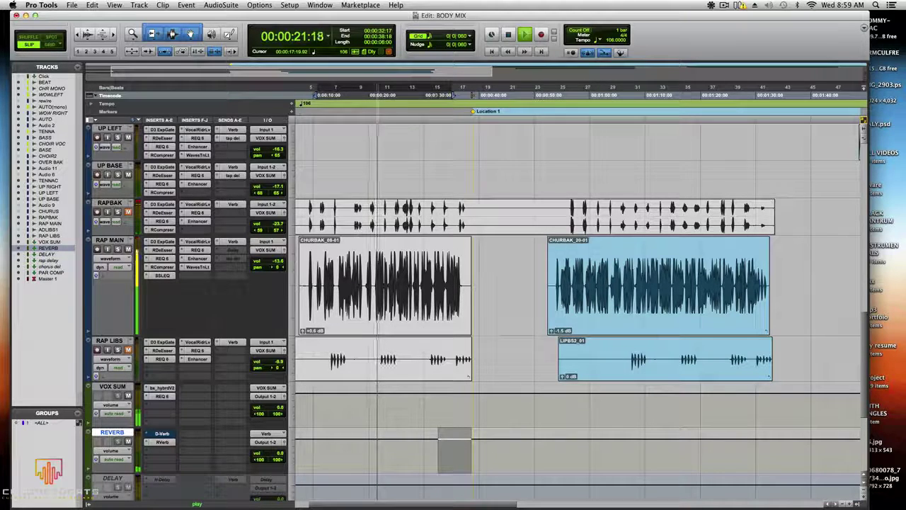
key("space")
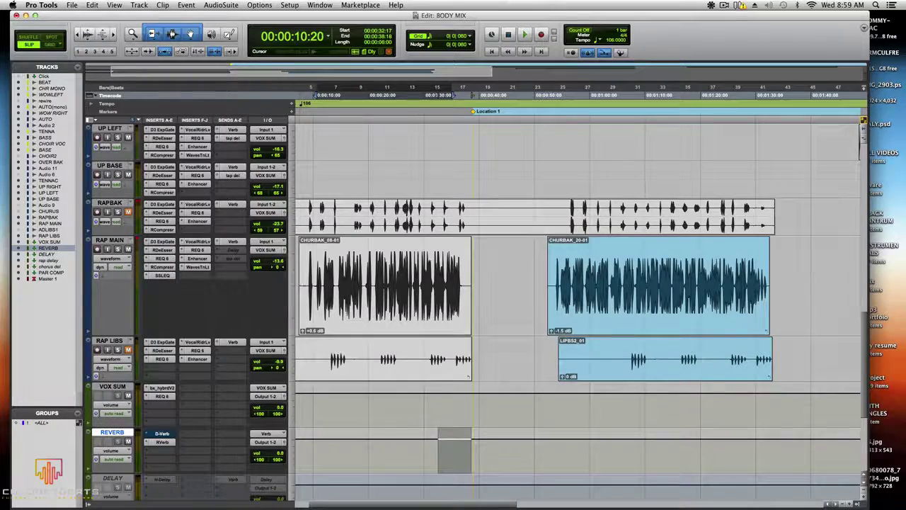
scroll(577, 312, "down", 5)
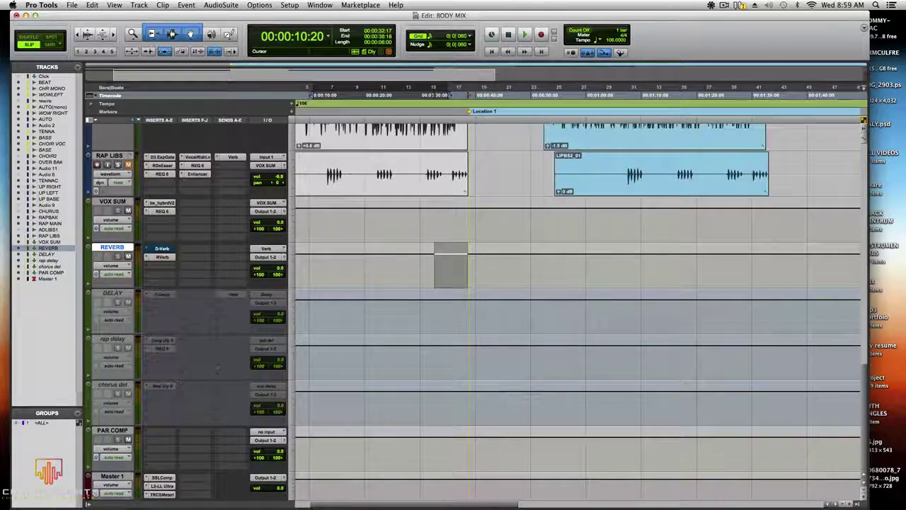
scroll(578, 312, "up", 7)
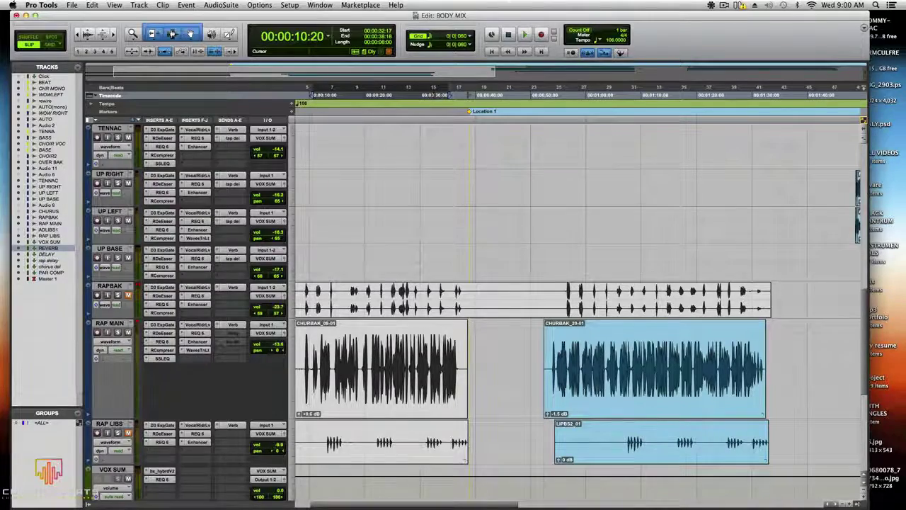
scroll(578, 311, "down", 7)
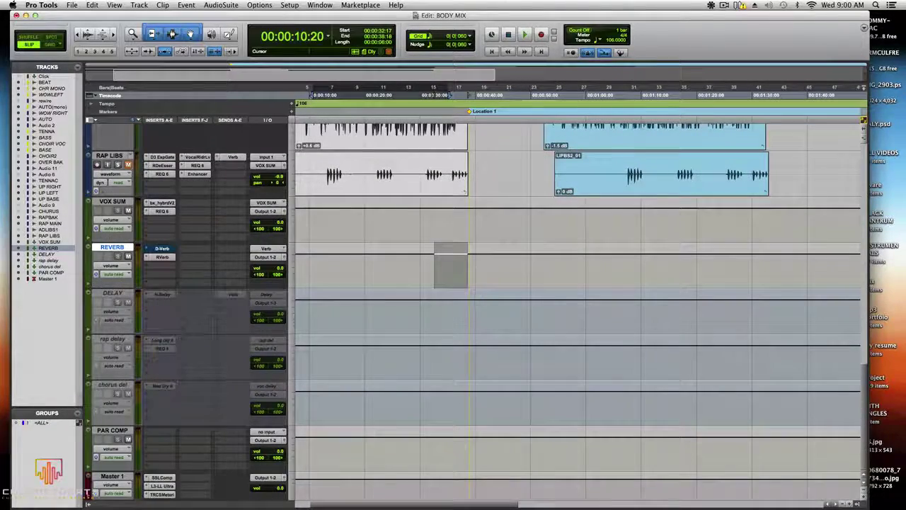
scroll(578, 312, "up", 8)
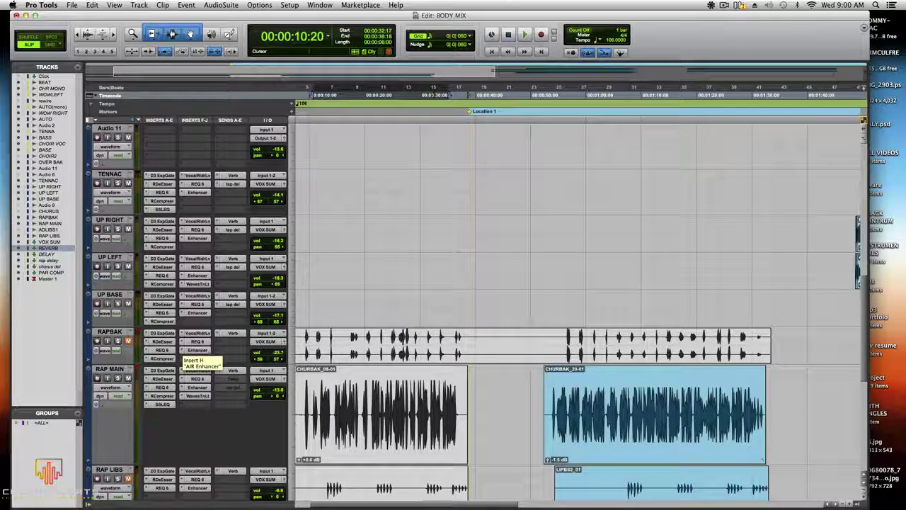
left_click_drag(198, 351, 197, 387)
left_click(197, 387)
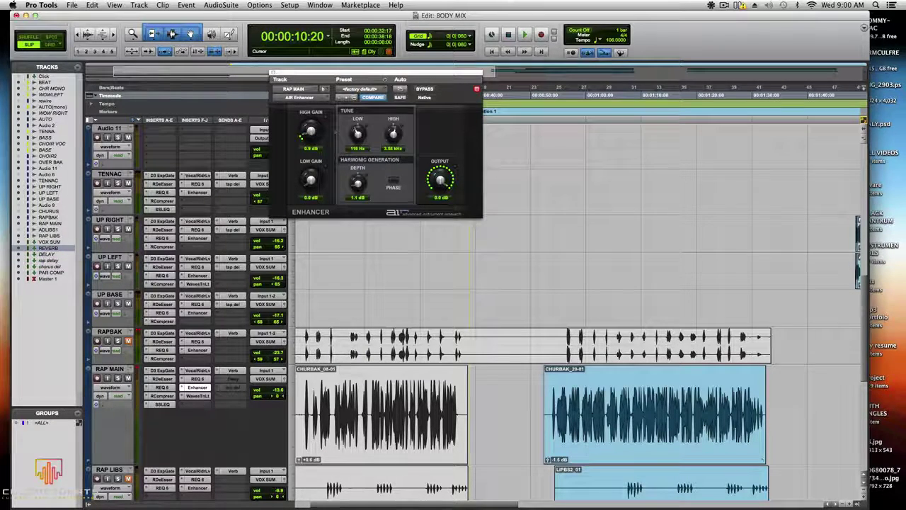
left_click(272, 73)
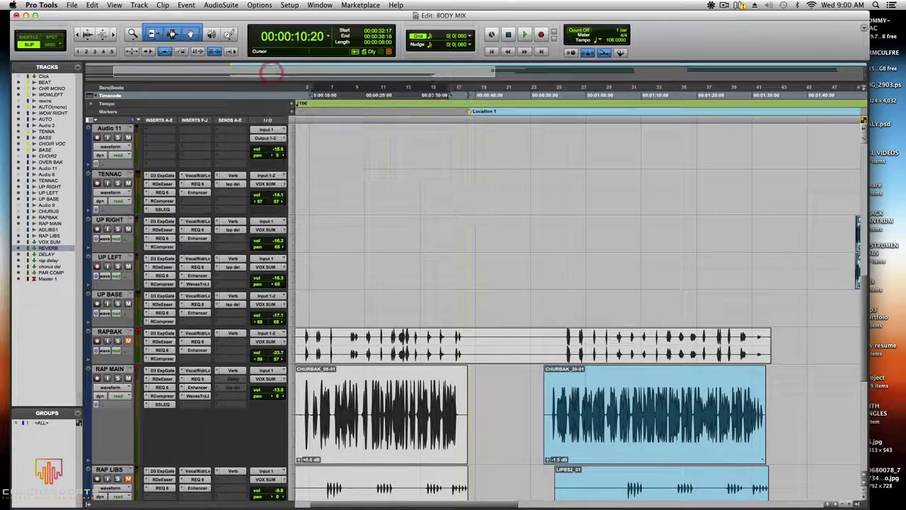
Step: Show RAP MAIN's Verb send level during playback, stopping back at 10:20
scroll(580, 311, "down", 5)
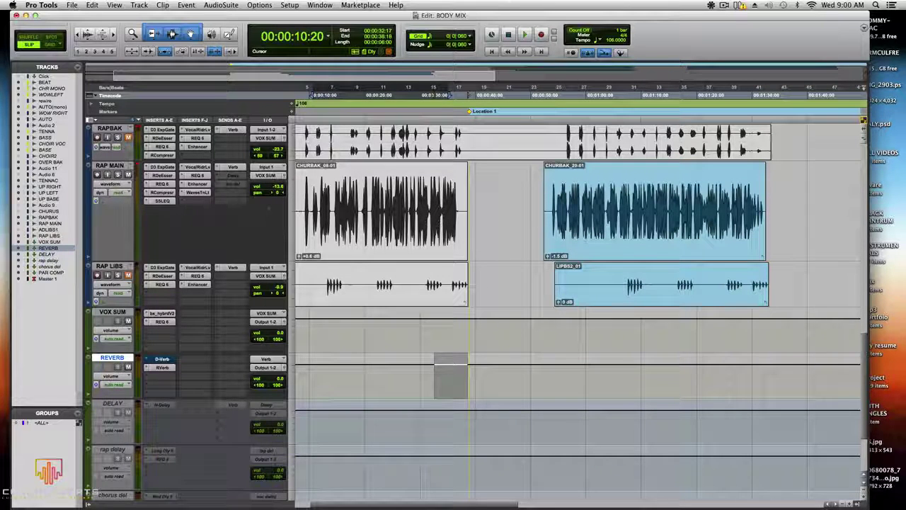
scroll(496, 283, "down", 3)
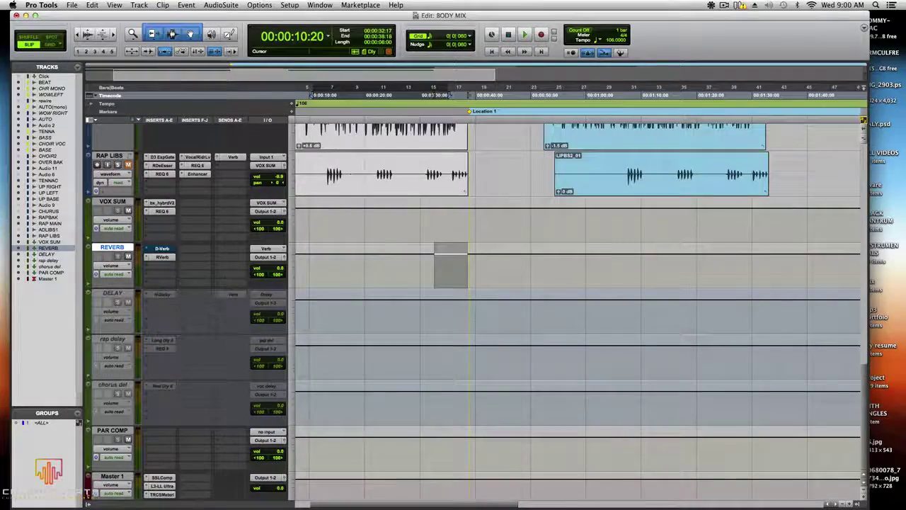
scroll(212, 345, "up", 3)
scroll(213, 346, "down", 3)
scroll(496, 304, "up", 7)
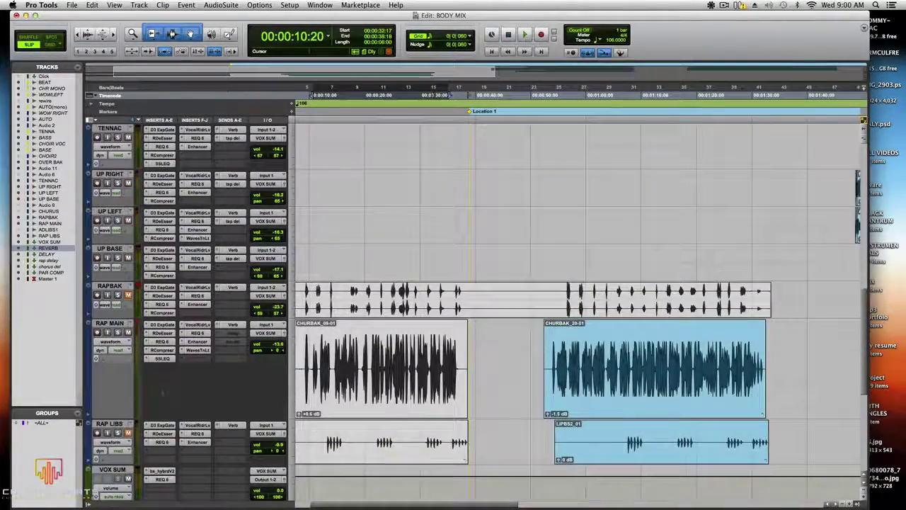
key("space")
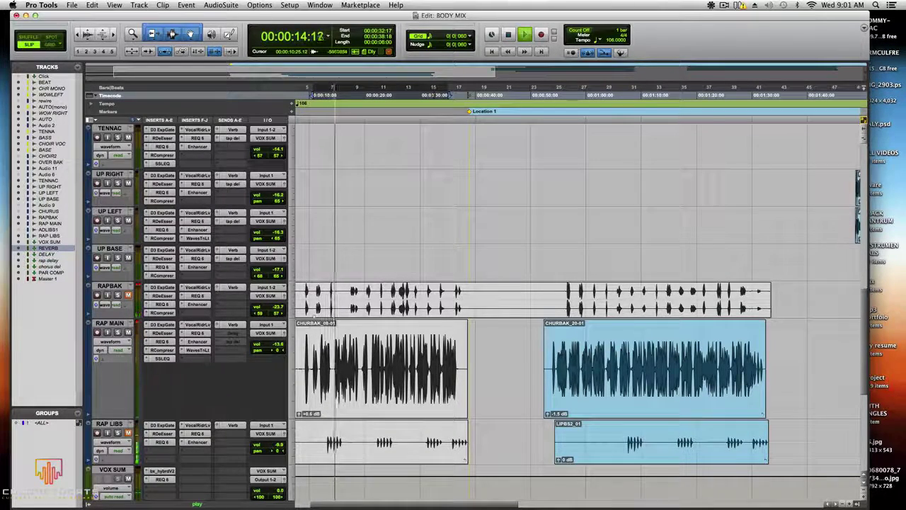
left_click(233, 324)
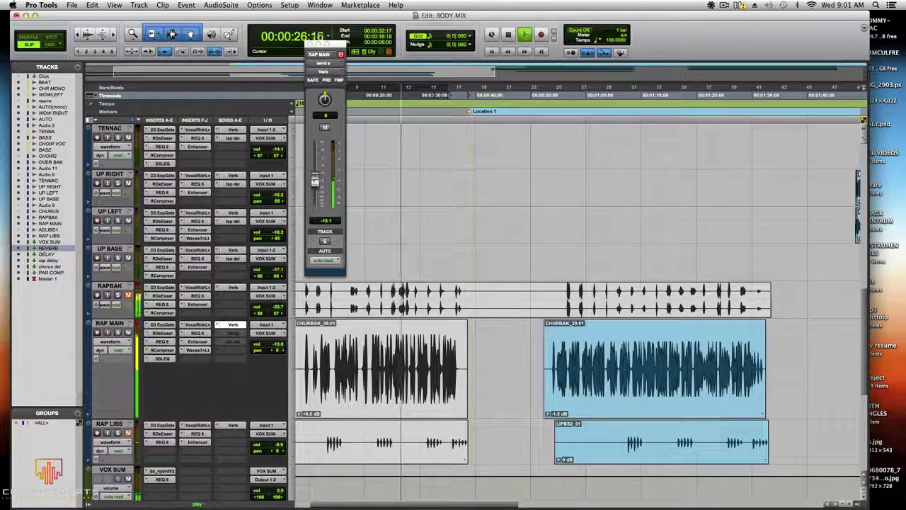
key("space")
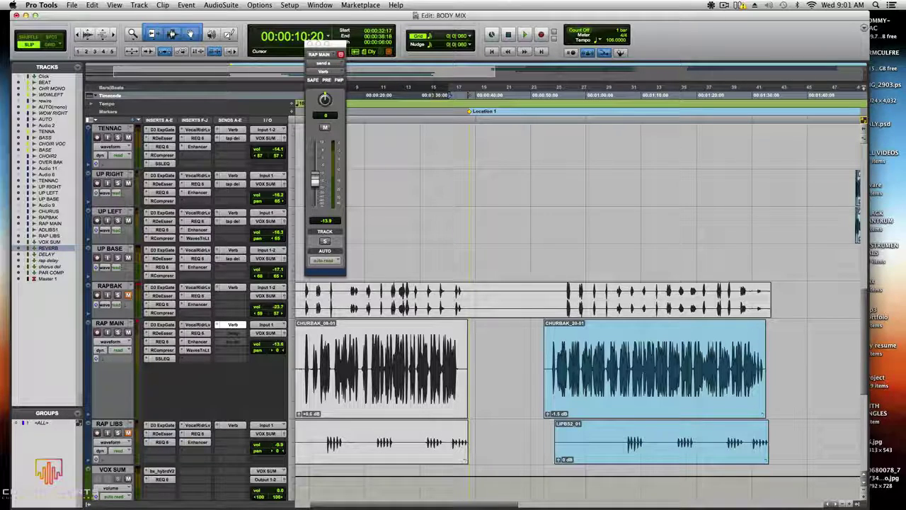
Step: Take REVERB's D-Verb off bypass and review its settings window
scroll(474, 311, "down", 5)
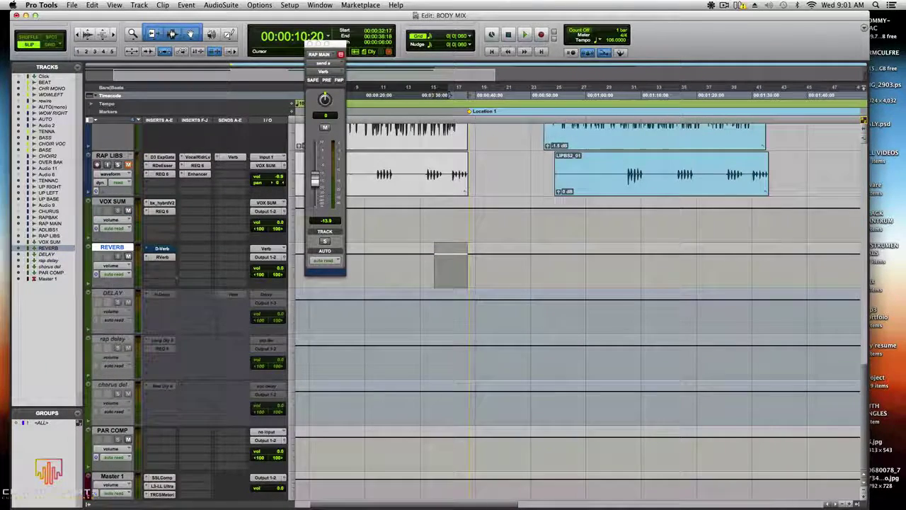
right_click(152, 247)
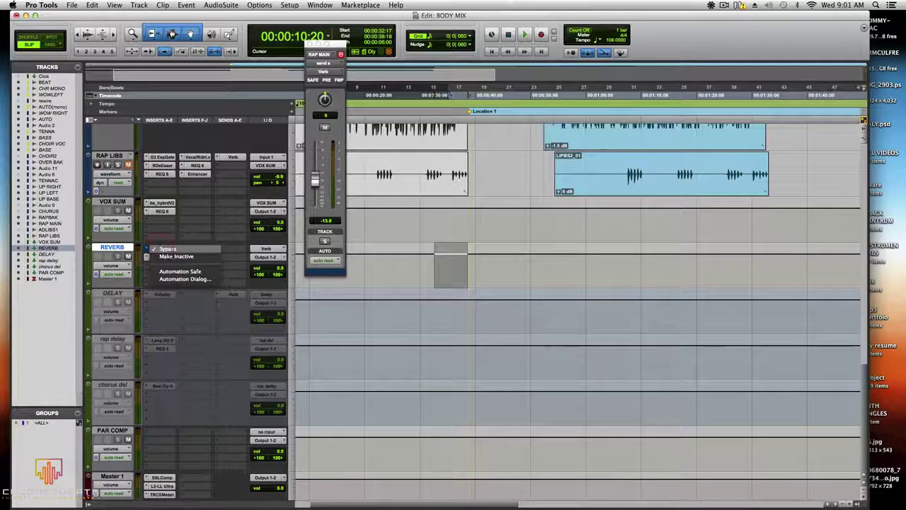
left_click(170, 249)
left_click(162, 248)
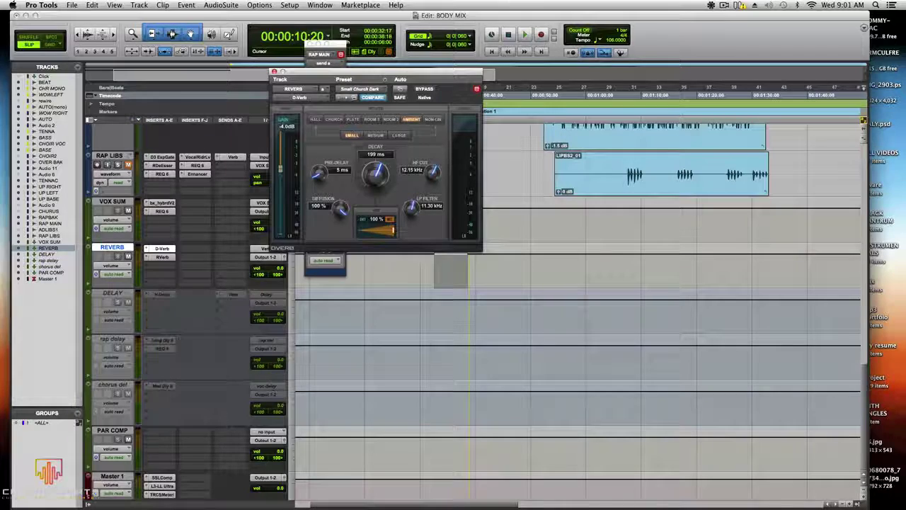
left_click(274, 72)
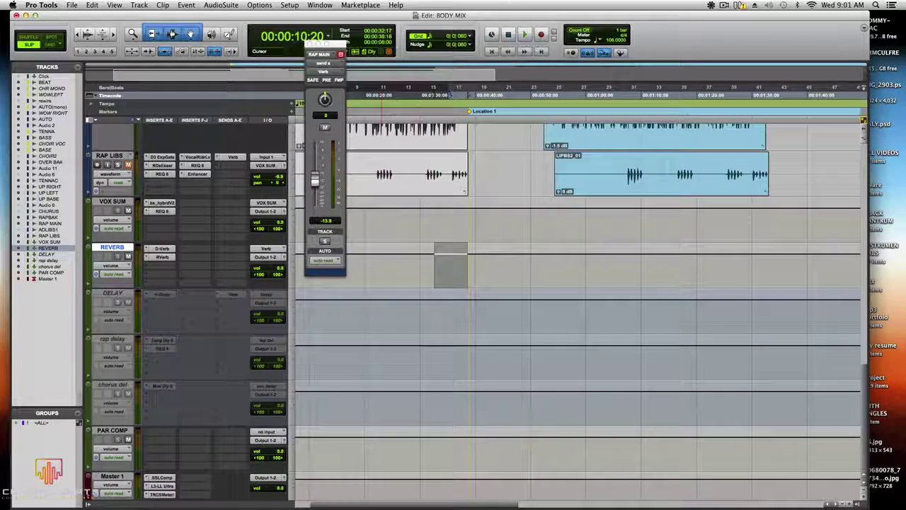
left_click(162, 248)
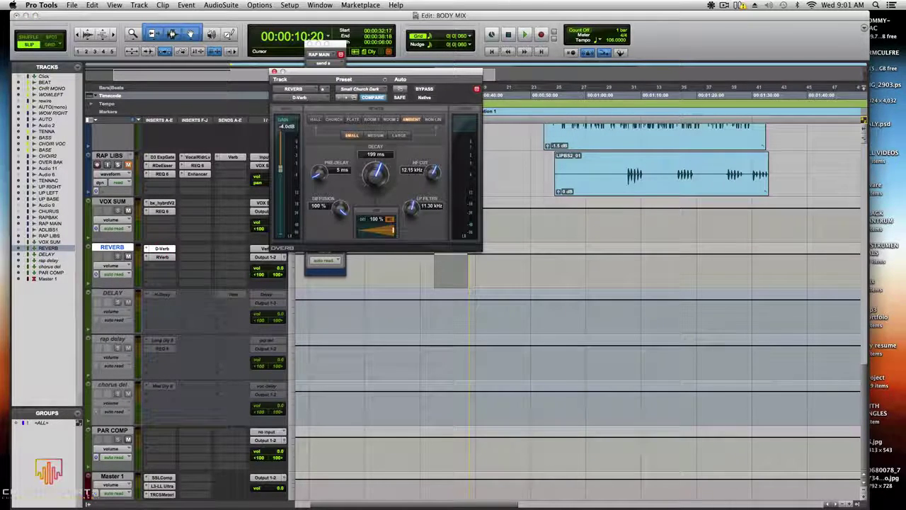
left_click(274, 71)
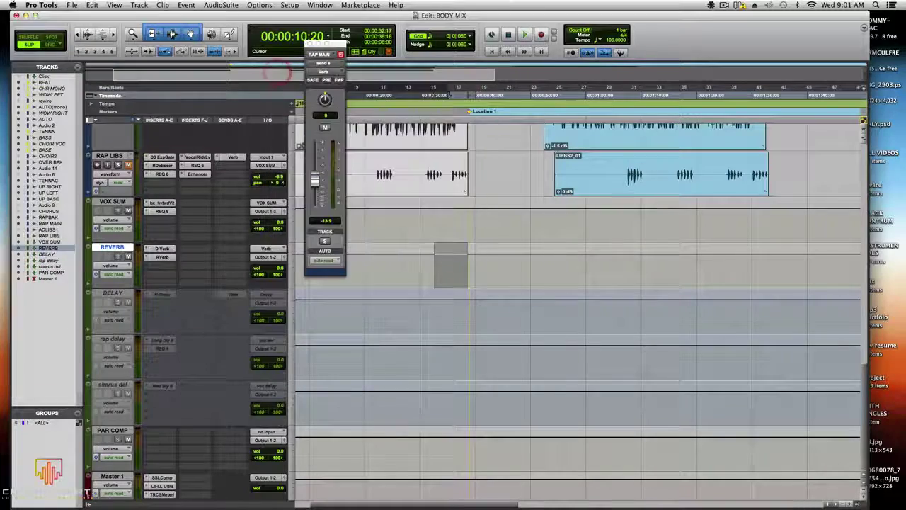
Step: Scroll back to the RAPBAK and RAP MAIN tracks and close RAP MAIN's Verb send window
right_click(161, 249)
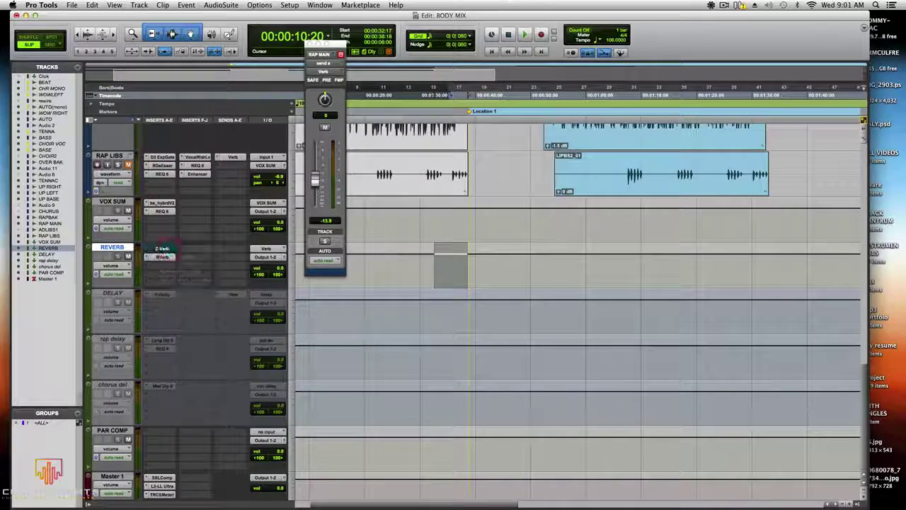
scroll(161, 249, "up", 3)
scroll(476, 310, "up", 8)
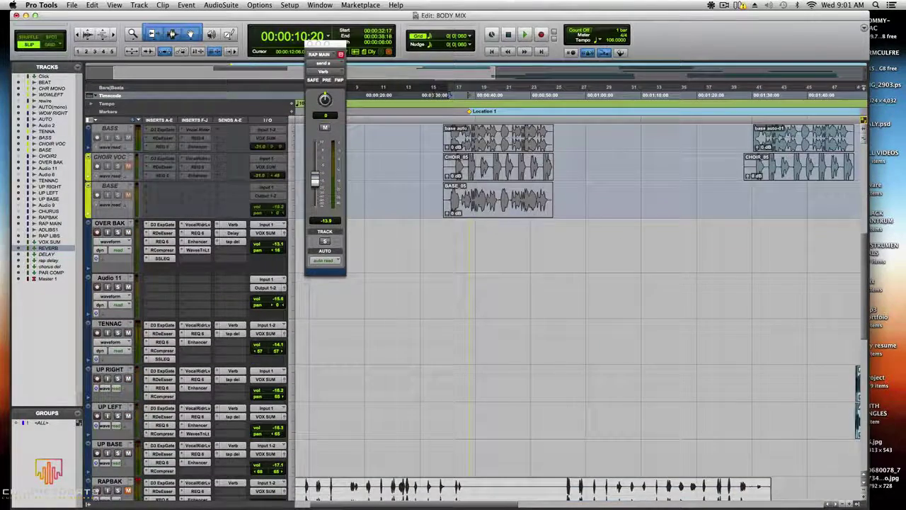
scroll(318, 401, "down", 8)
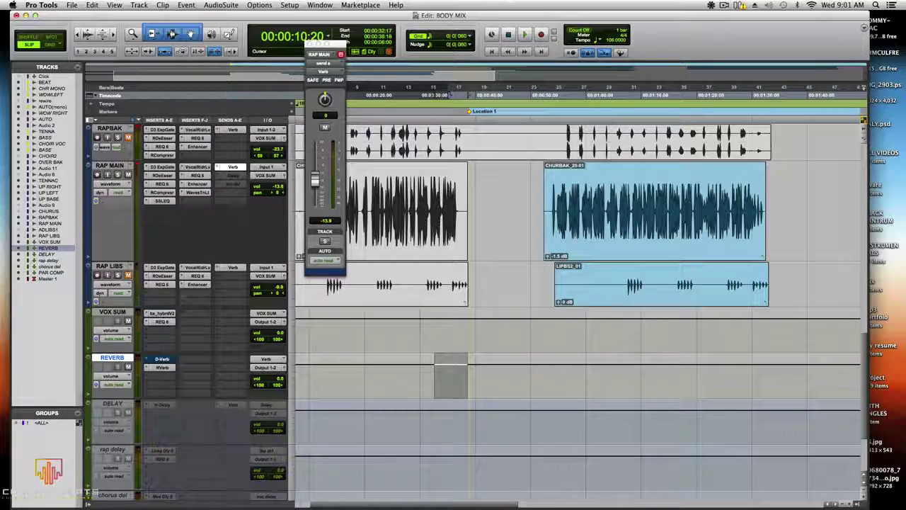
left_click(340, 54)
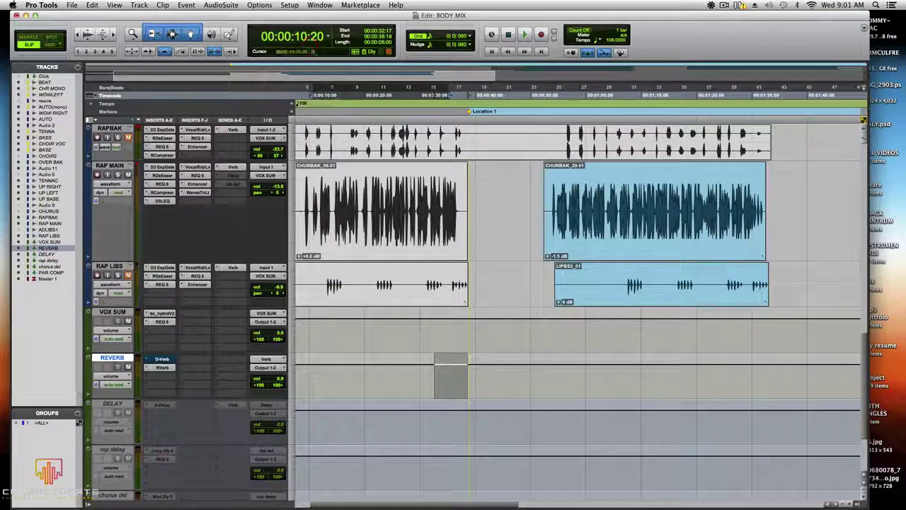
Step: Move the playhead to 00:00:13:11 and step through each RAP LIBS insert, ending on AIR Enhancer
left_click(328, 95)
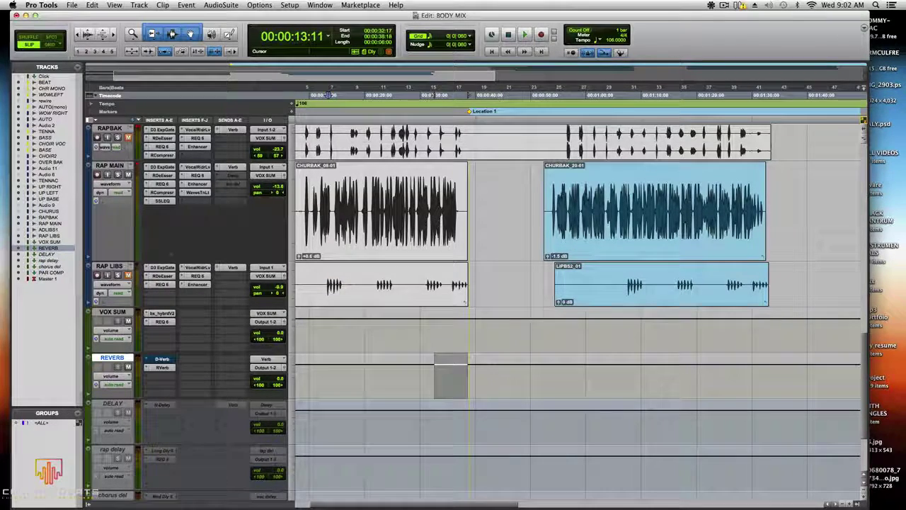
left_click(161, 268)
left_click(161, 275)
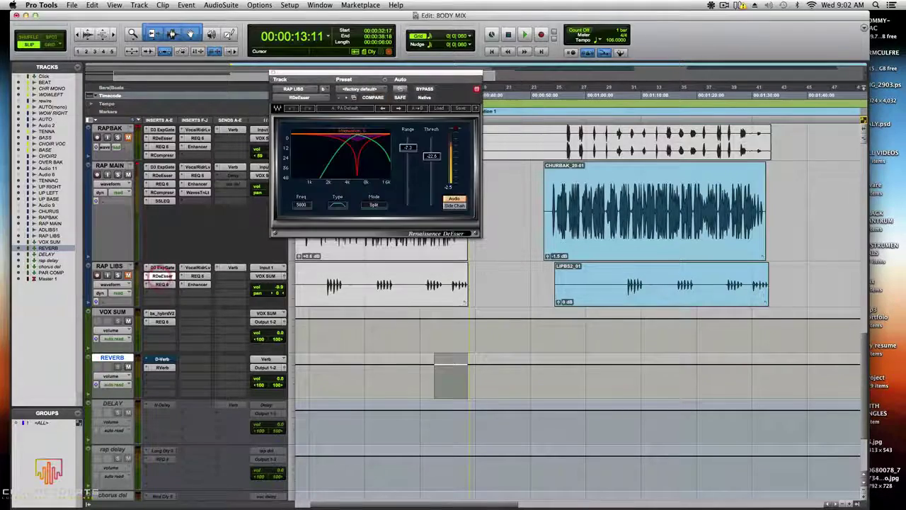
left_click(161, 284)
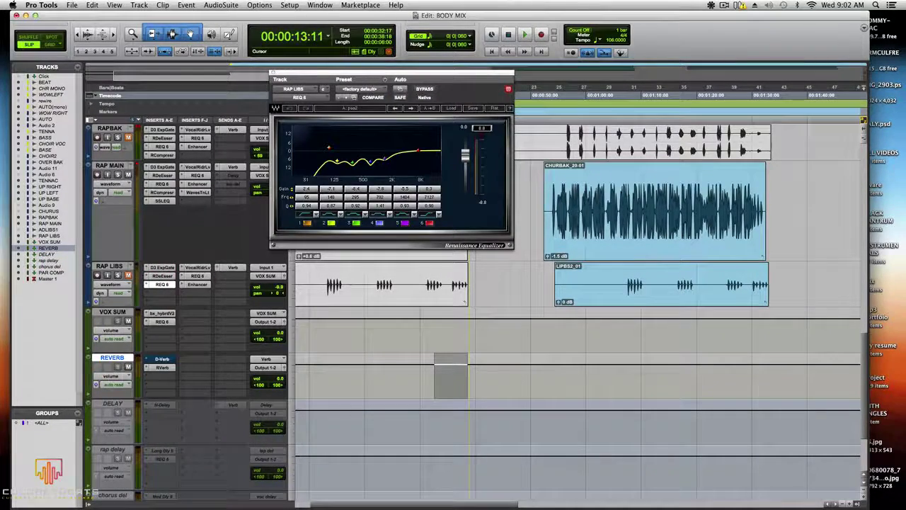
left_click(197, 267)
left_click(197, 275)
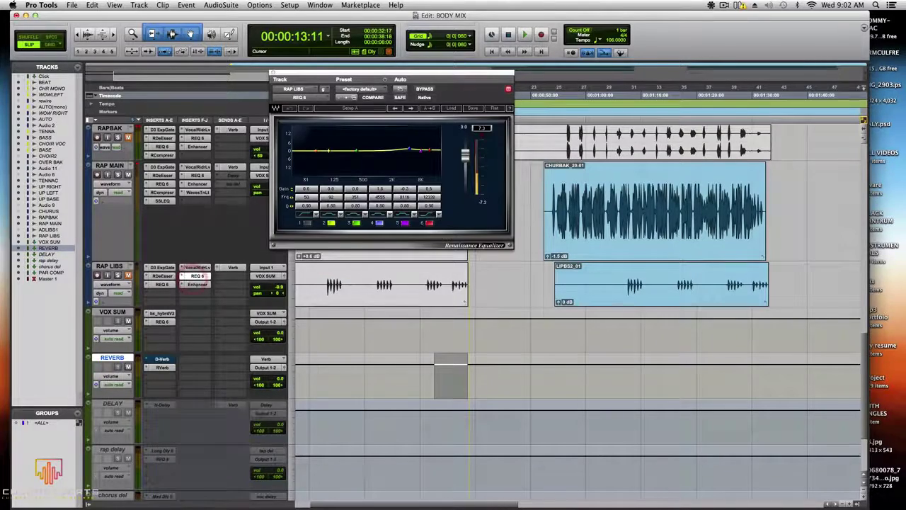
left_click(197, 284)
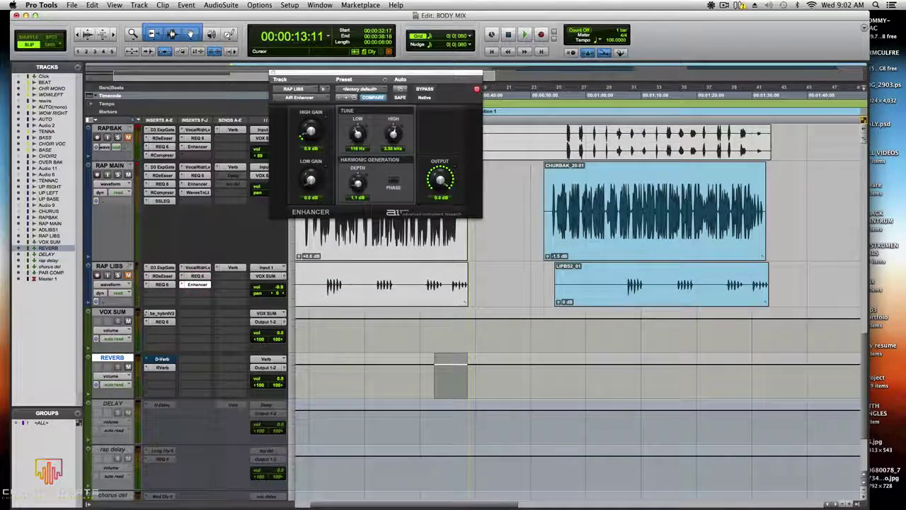
Step: Open RAPBAK's Verb send window, currently at -8.2
scroll(580, 312, "up", 5)
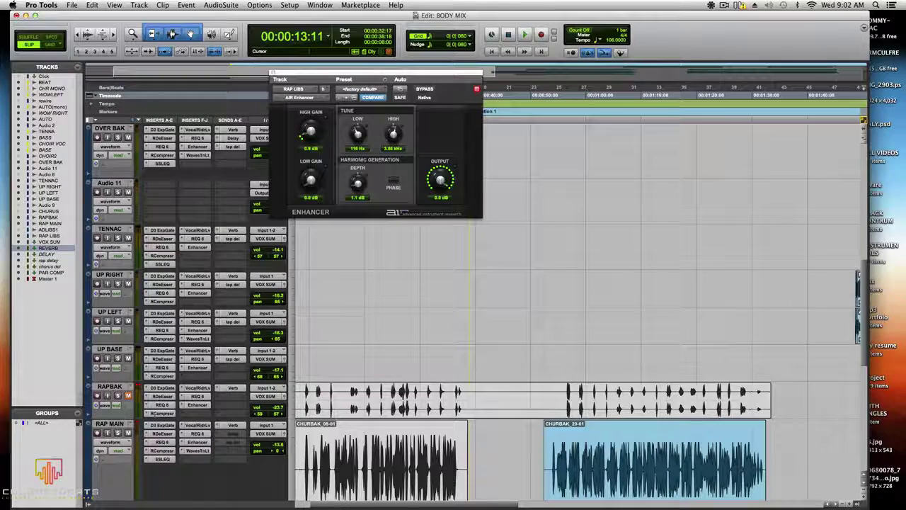
scroll(580, 311, "up", 1)
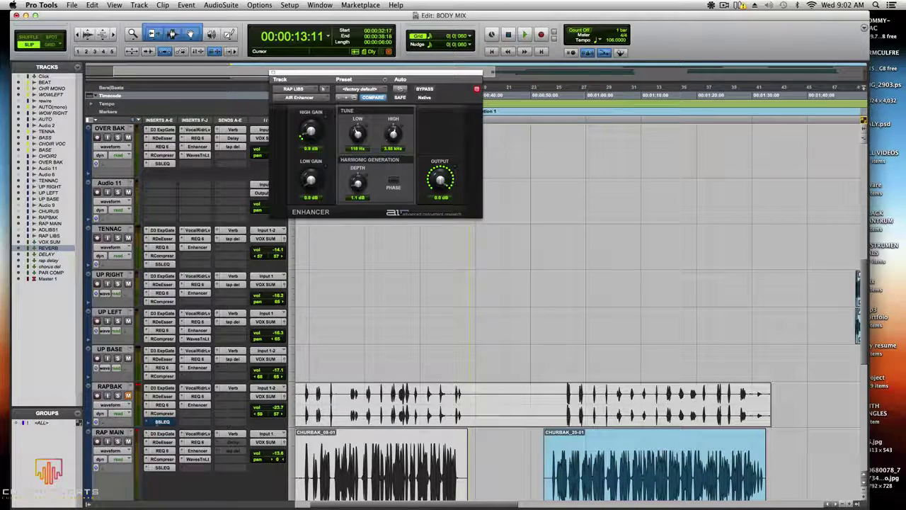
left_click(145, 422)
left_click(127, 420)
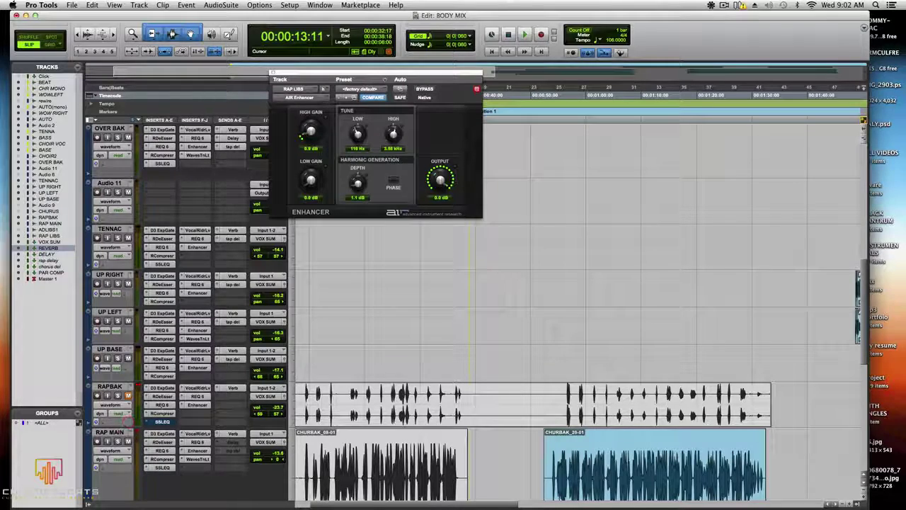
left_click(233, 387)
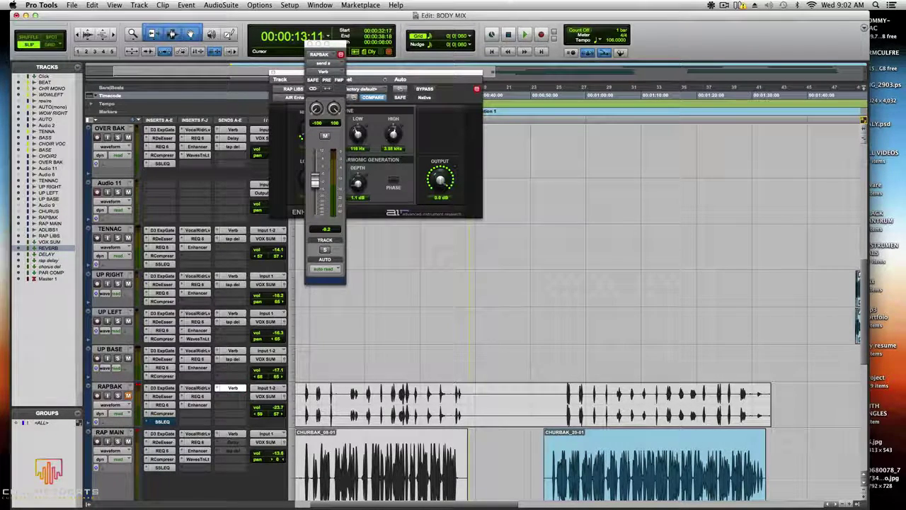
Step: Close the RAPBAK send and AIR Enhancer windows, then play back from 00:00:10:17
left_click(309, 44)
left_click(272, 73)
scroll(330, 94, "down", 10)
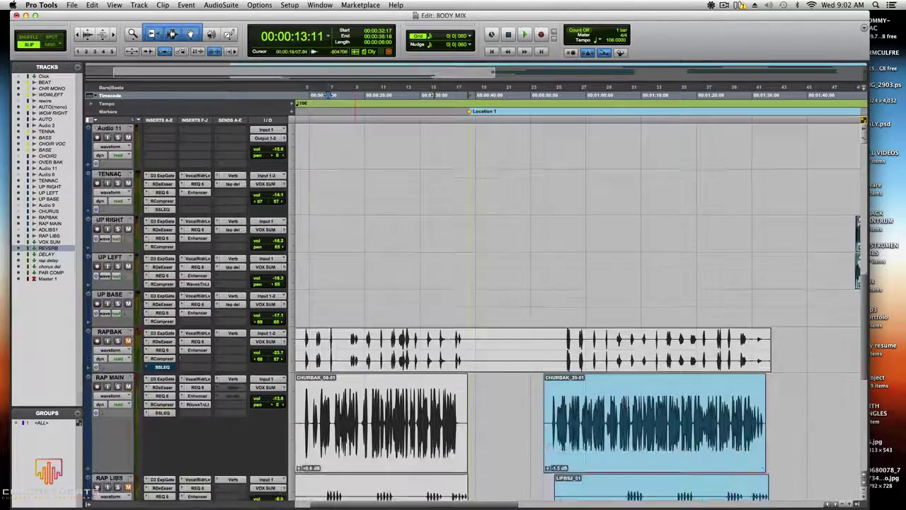
scroll(329, 94, "up", 6)
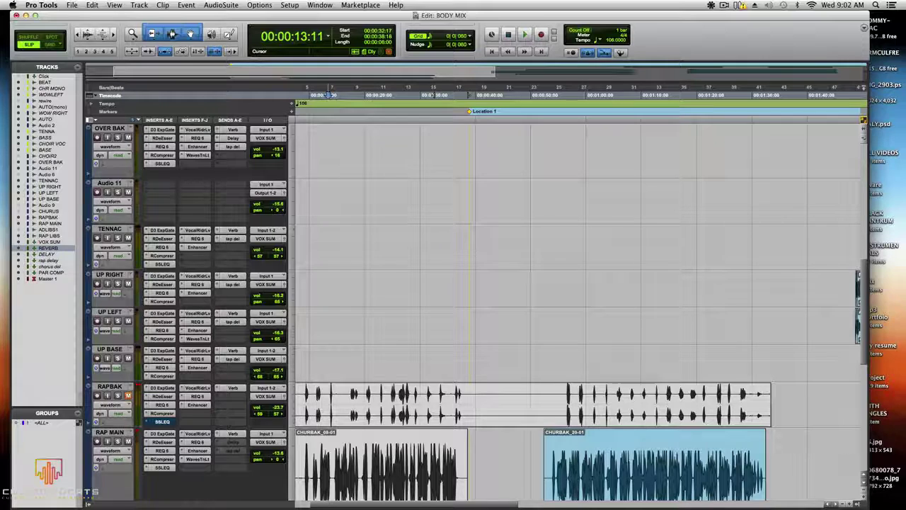
right_click(233, 388)
left_click(232, 388)
left_click(312, 94)
key("space")
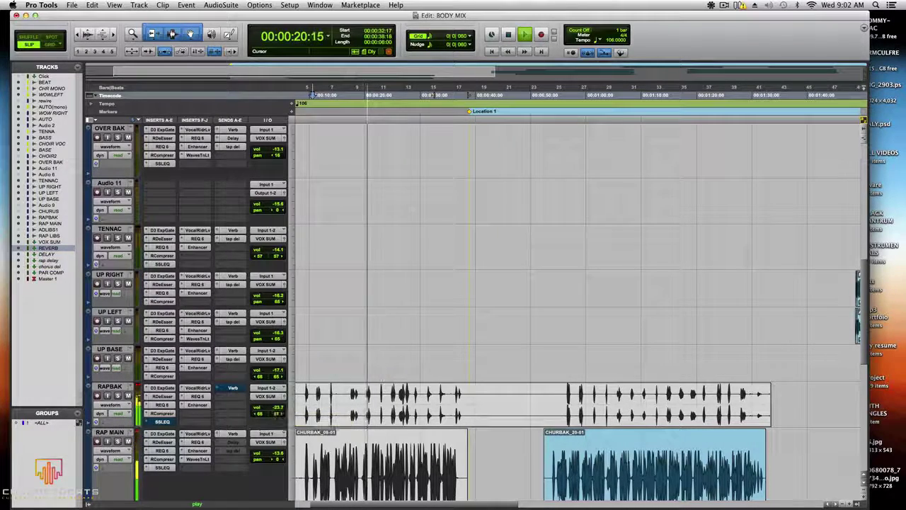
Step: Audition RAPBAK's Verb send muted, then set its level to -13.2
right_click(233, 388)
left_click(242, 388)
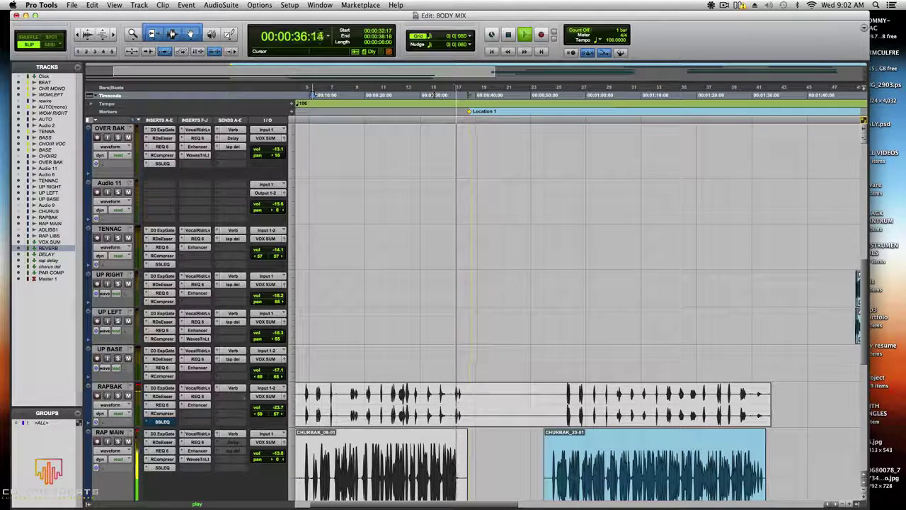
key("space")
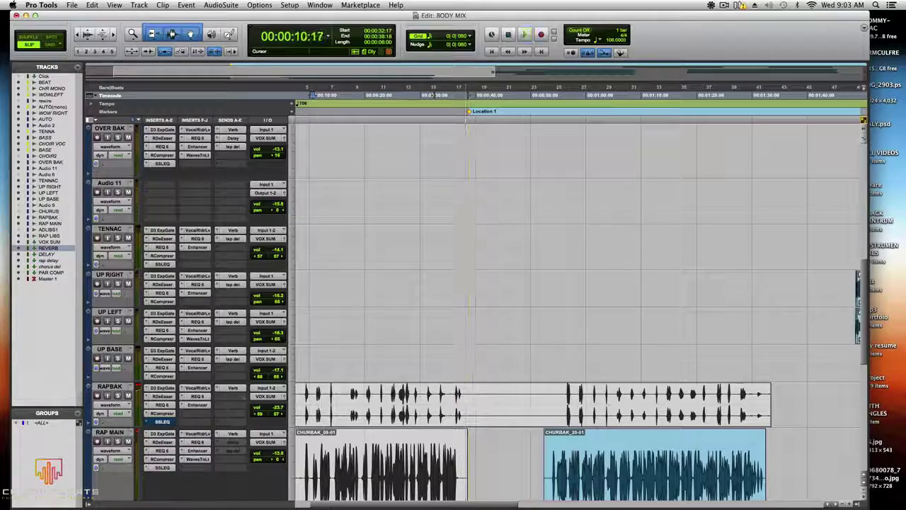
scroll(581, 312, "down", 3)
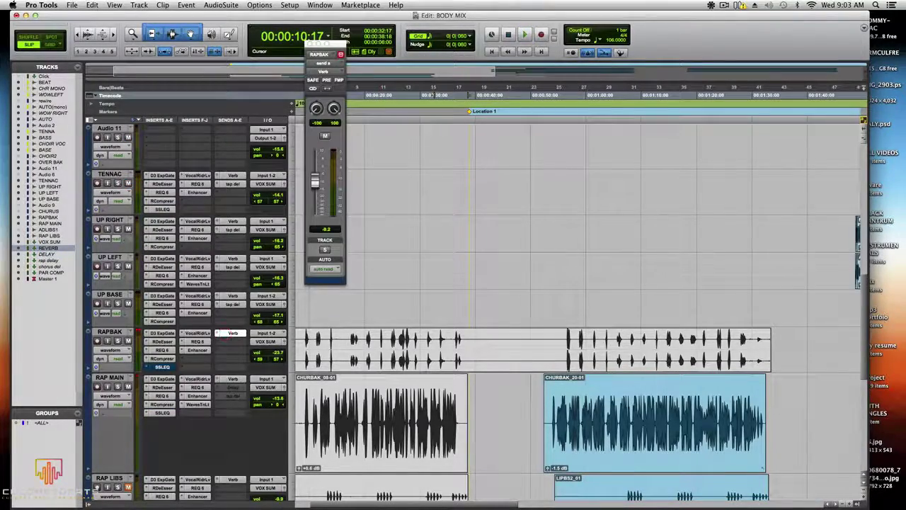
left_click_drag(315, 190, 315, 186)
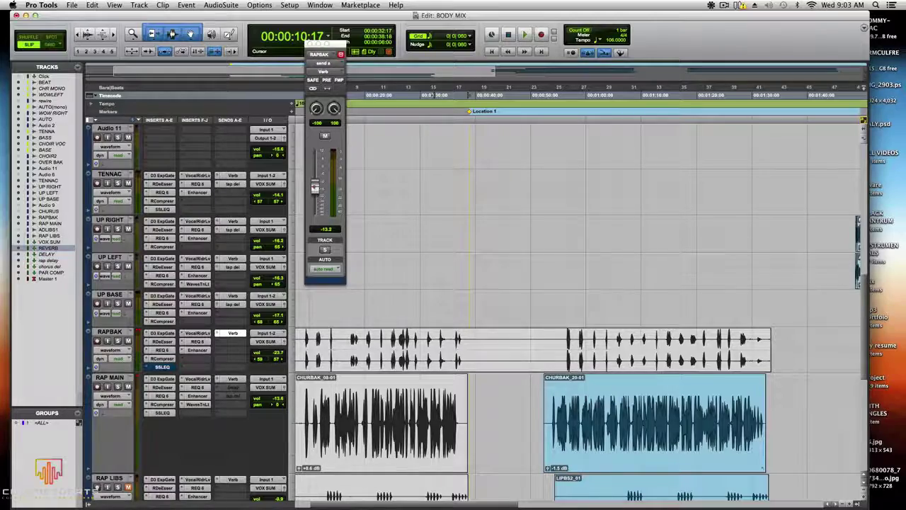
left_click(309, 43)
Step: Play back from 00:00:12:13, then open the RAP LIBS Verb send window at -15.7
scroll(567, 312, "down", 10)
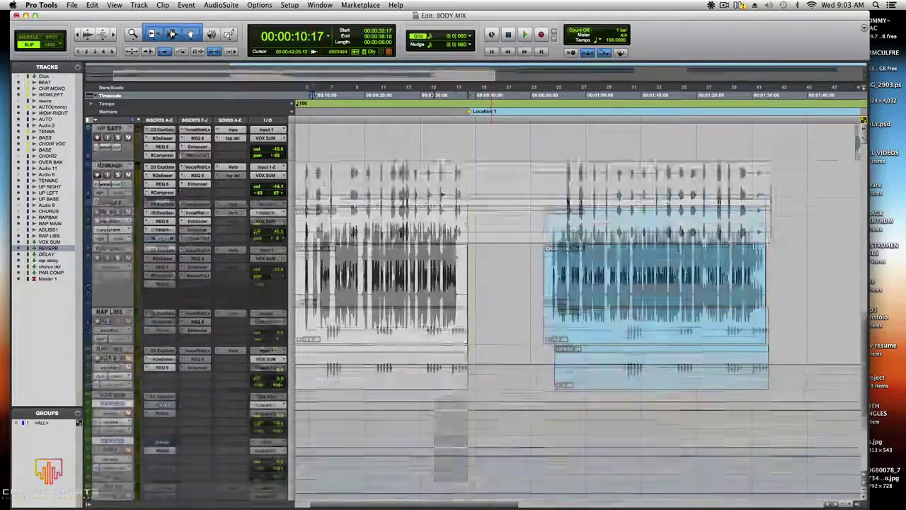
scroll(566, 312, "up", 5)
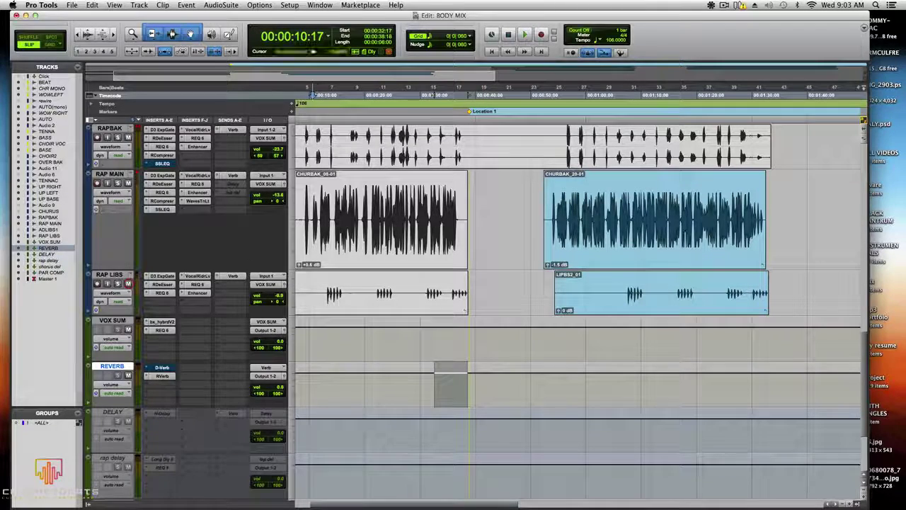
left_click(328, 213)
key("space")
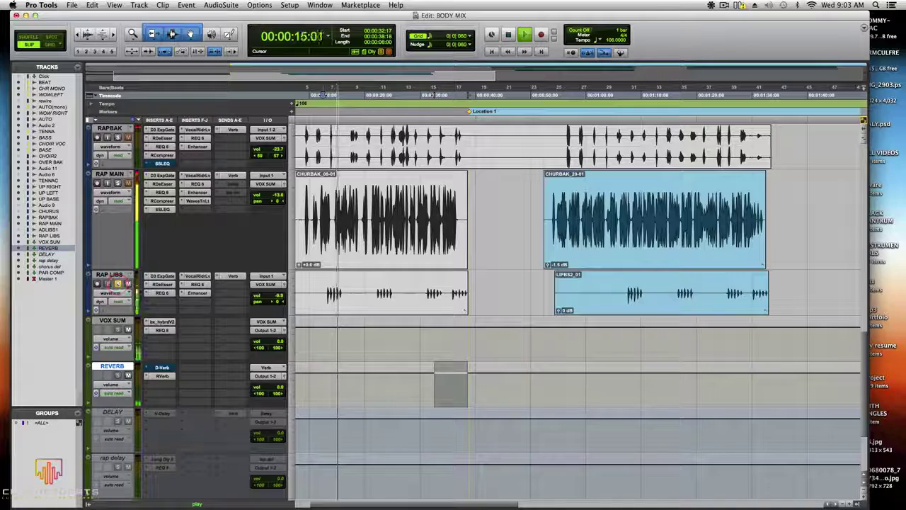
key("space")
left_click(233, 276)
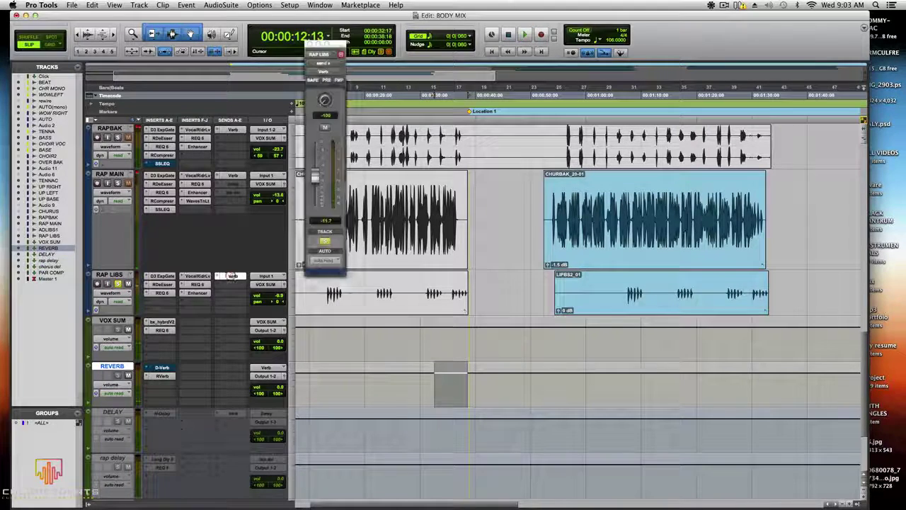
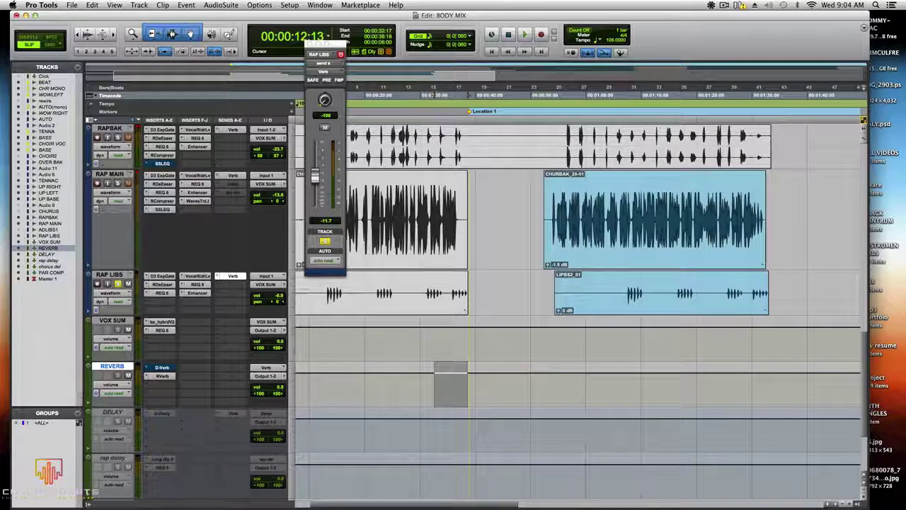
Step: Close the RAP LIBS send window, reactivate the DELAY track and check its H-Delay plug-in
key("super+w")
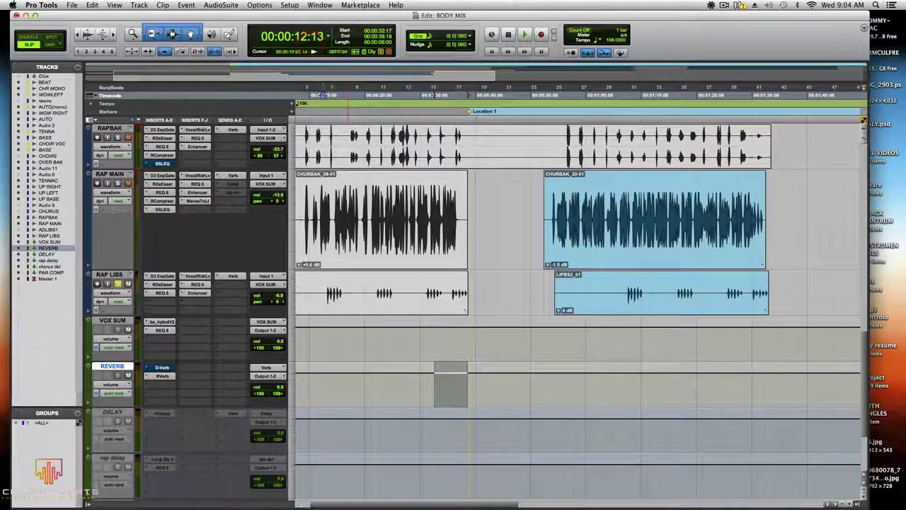
scroll(577, 304, "down", 4)
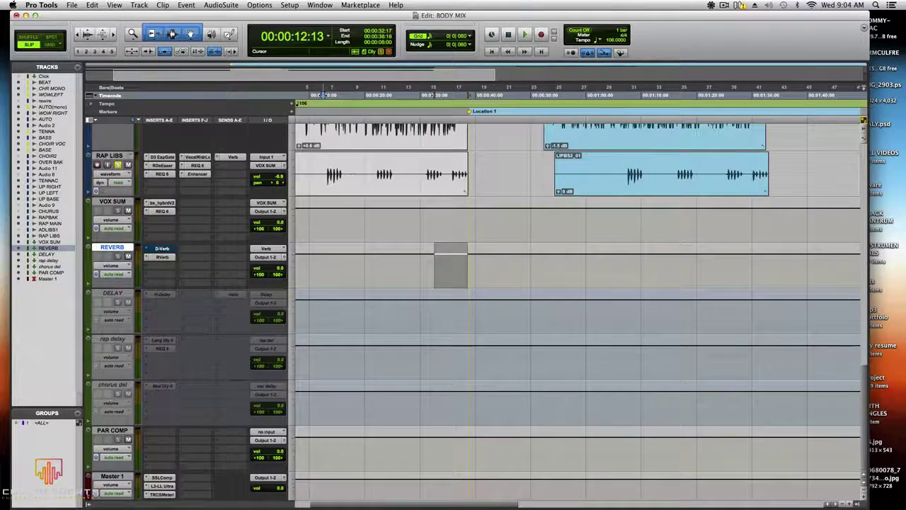
right_click(124, 301)
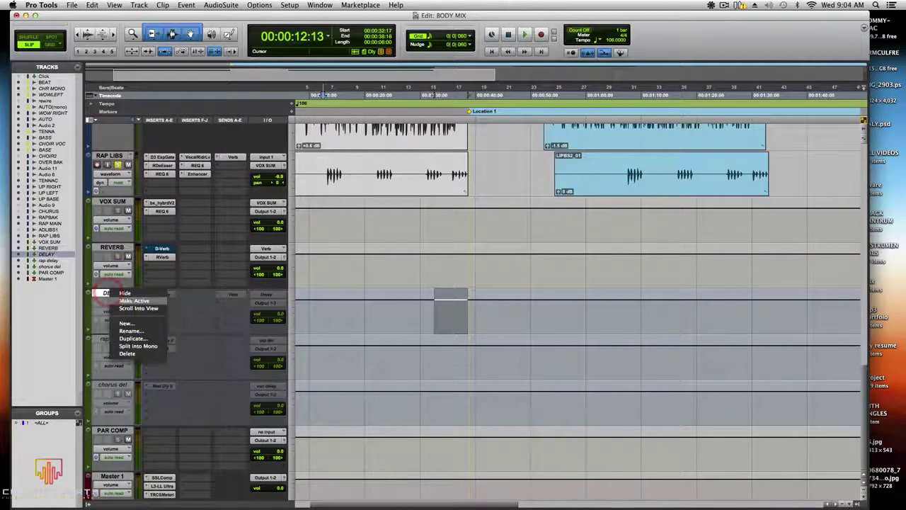
left_click(161, 293)
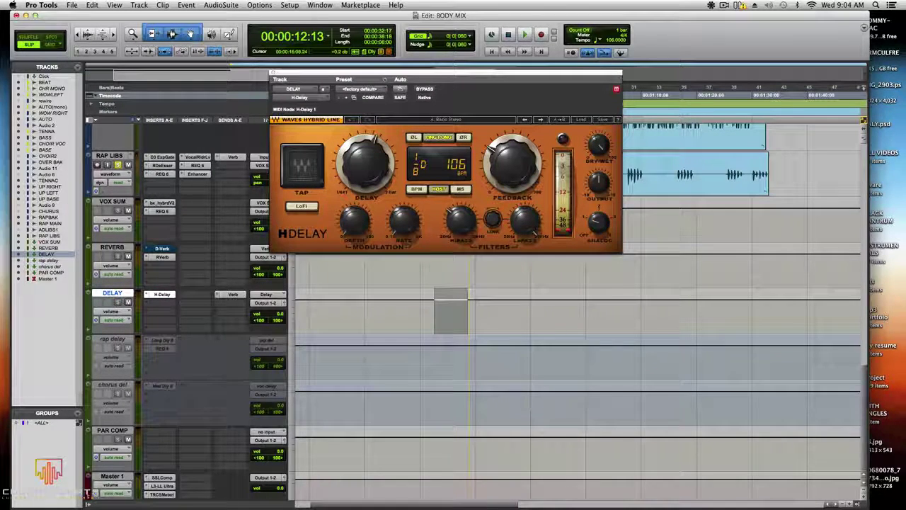
left_click(274, 72)
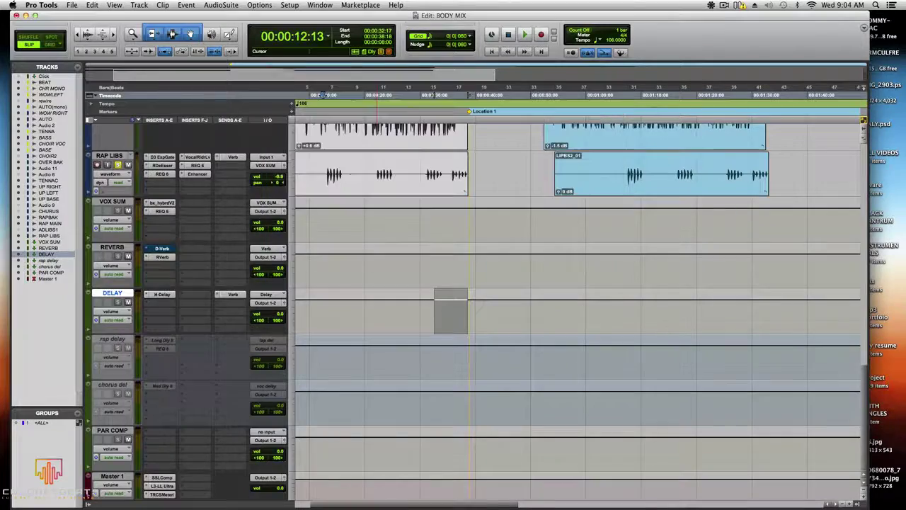
scroll(567, 311, "up", 5)
Step: Reactivate the rap delay track and check its Long Dly II delay plug-in
scroll(566, 312, "down", 5)
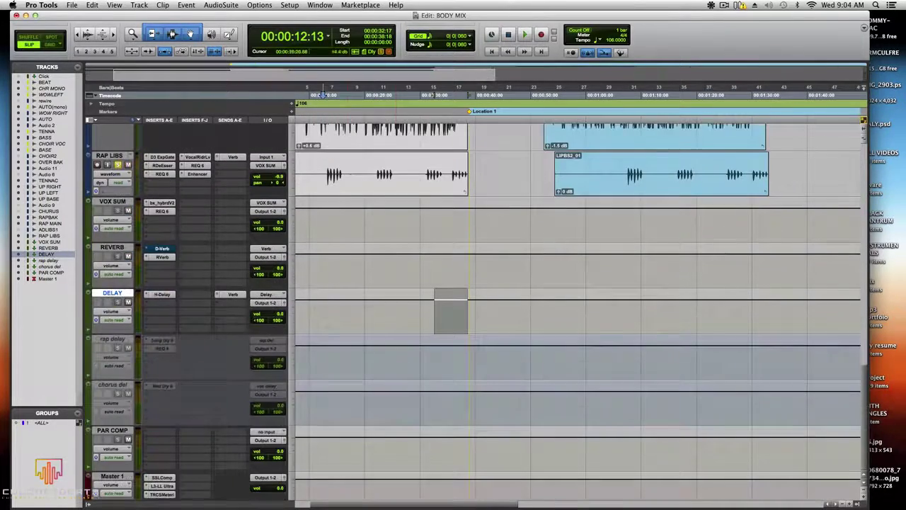
right_click(114, 338)
left_click(142, 362)
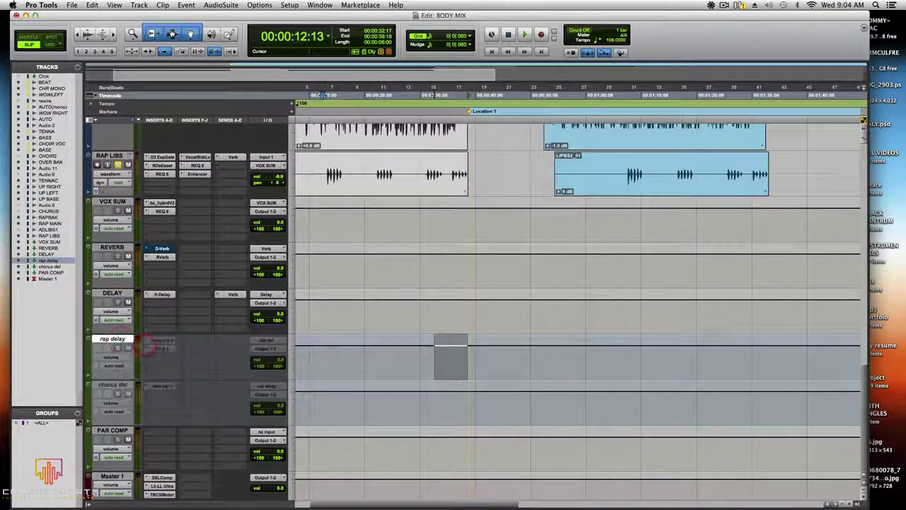
left_click(162, 340)
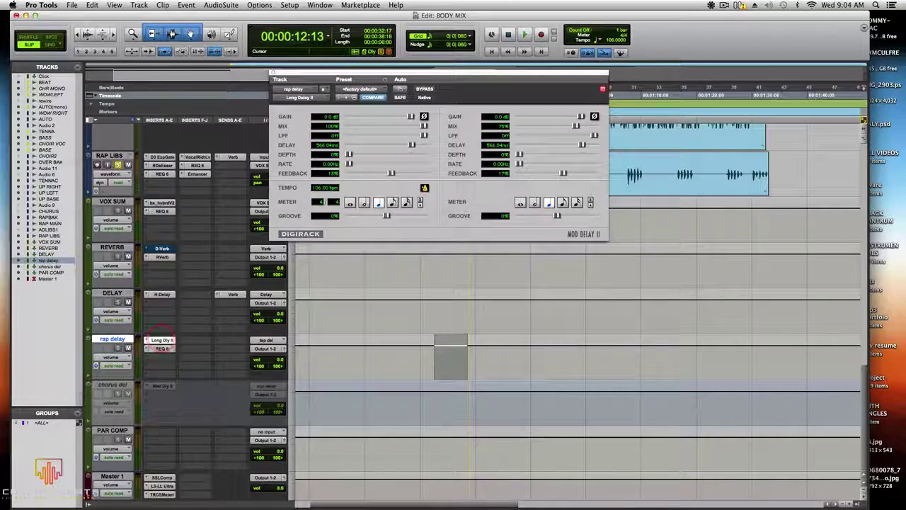
left_click(273, 75)
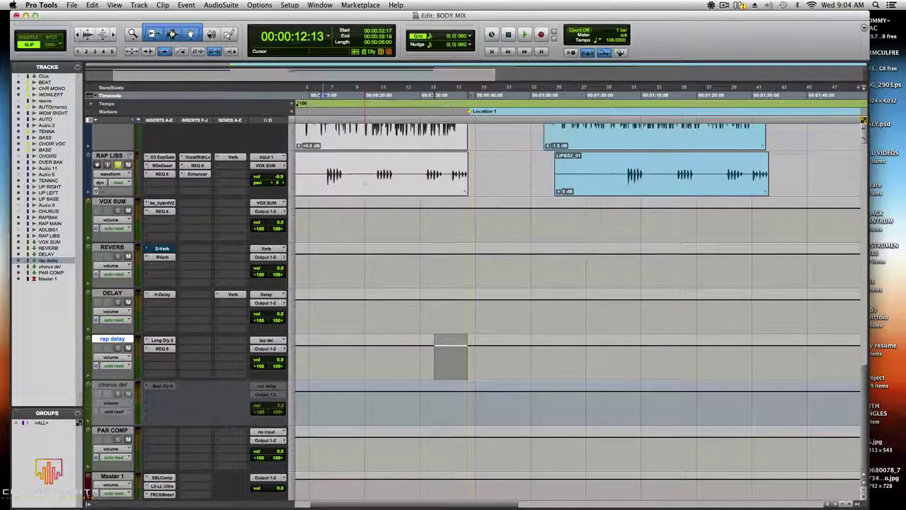
scroll(567, 298, "up", 5)
left_click(111, 267)
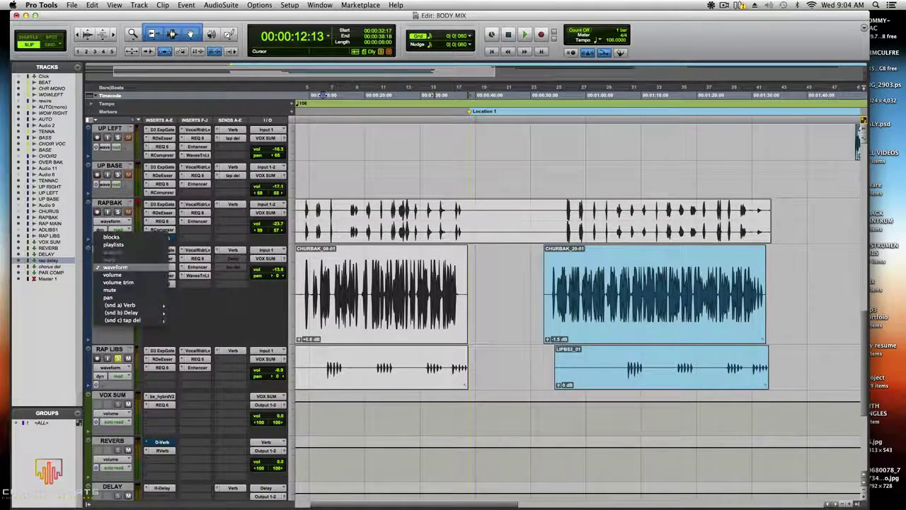
Step: Switch the tap del send on the RAP MAIN track from inactive back to active
mouse_move(124, 305)
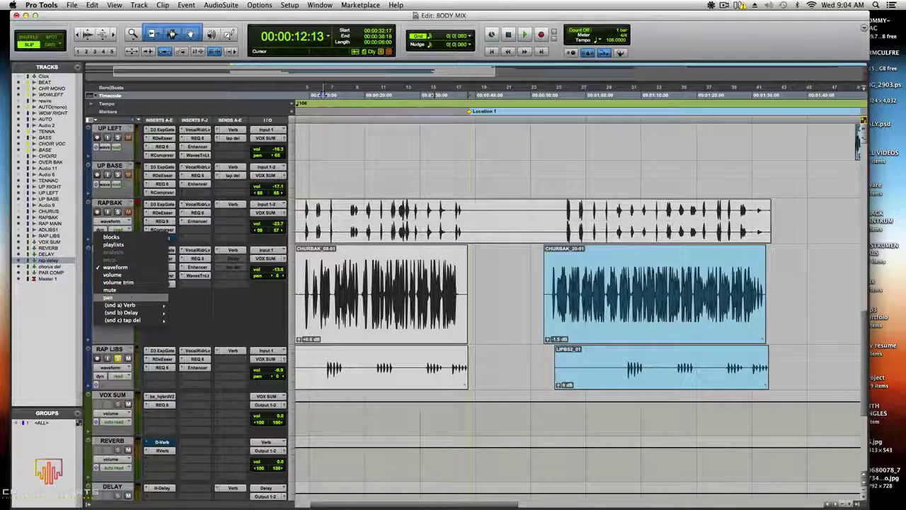
left_click(204, 297)
right_click(225, 260)
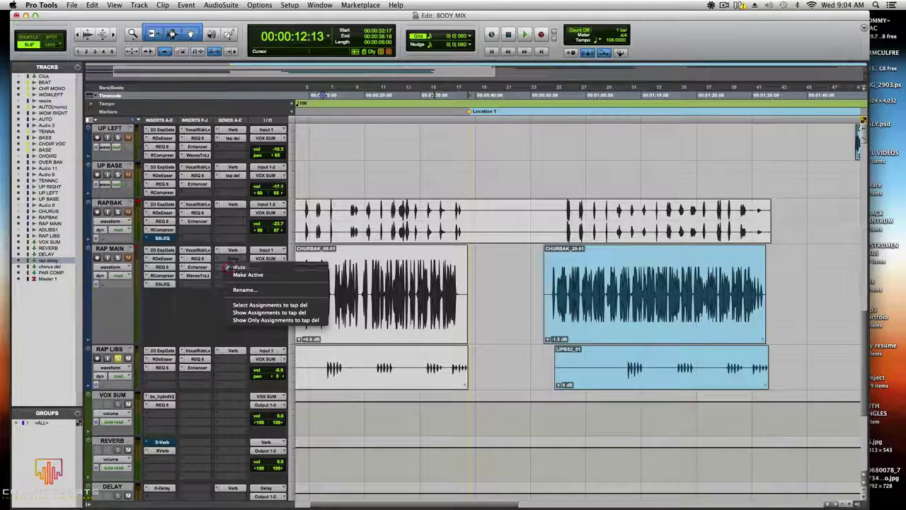
left_click(245, 273)
right_click(234, 262)
left_click(244, 276)
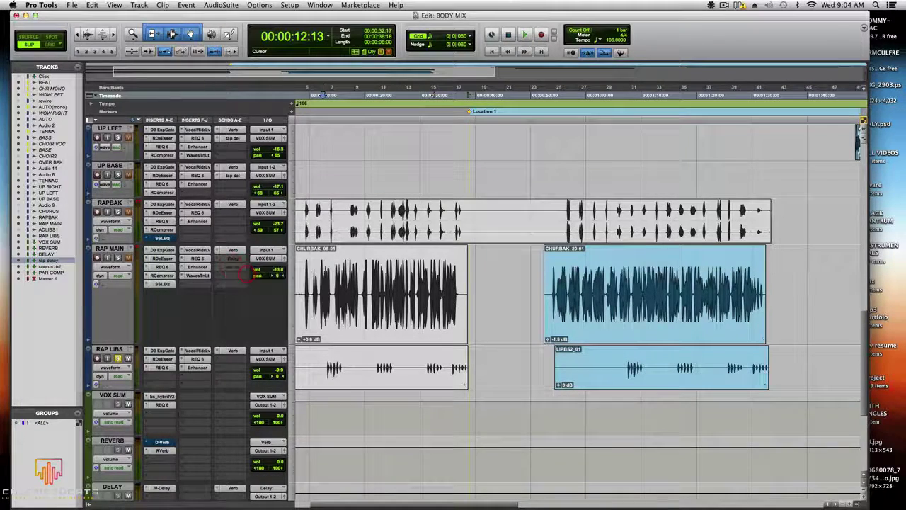
scroll(577, 311, "down", 3)
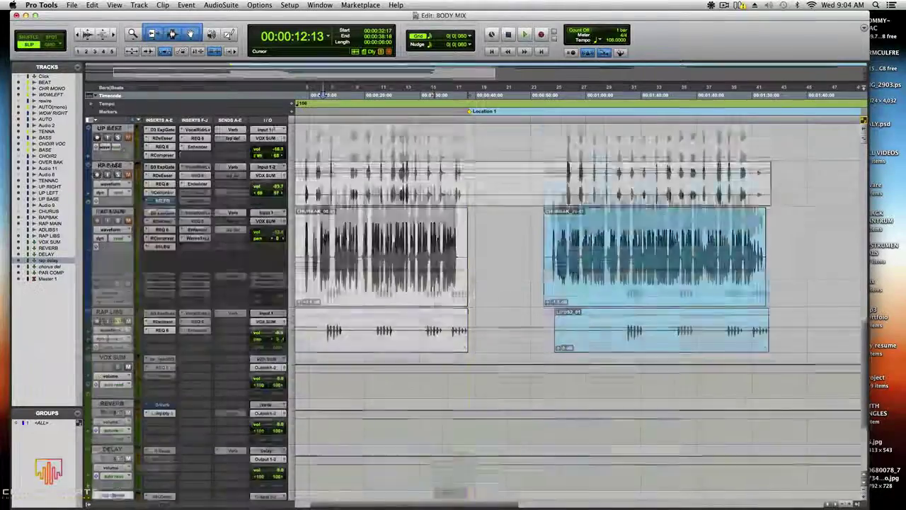
scroll(577, 311, "up", 5)
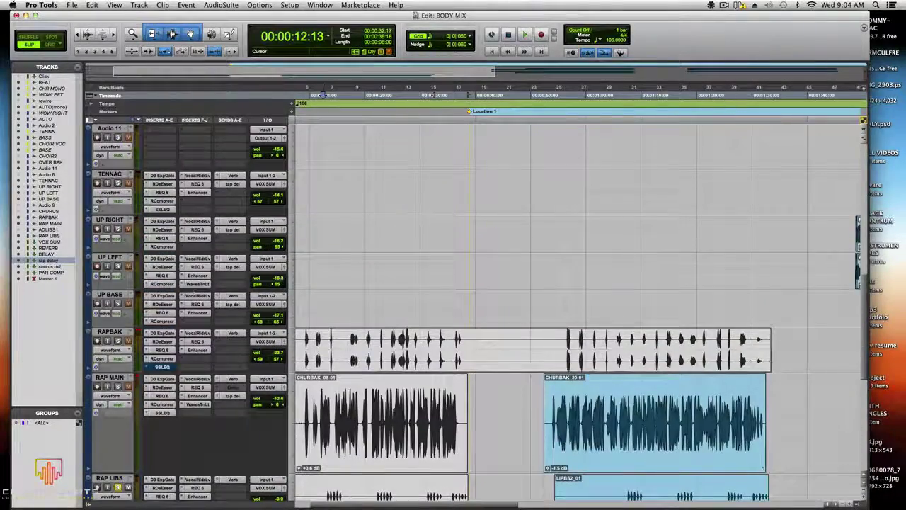
scroll(577, 312, "down", 6)
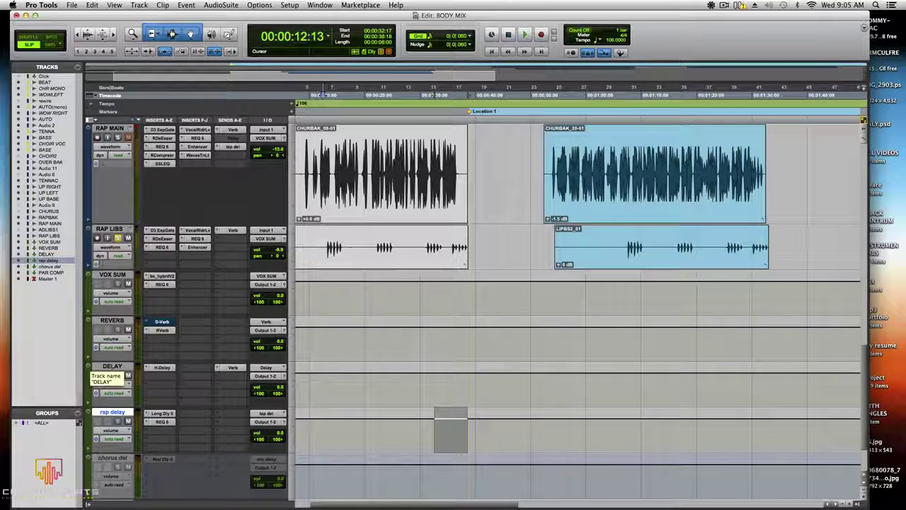
left_click(160, 367)
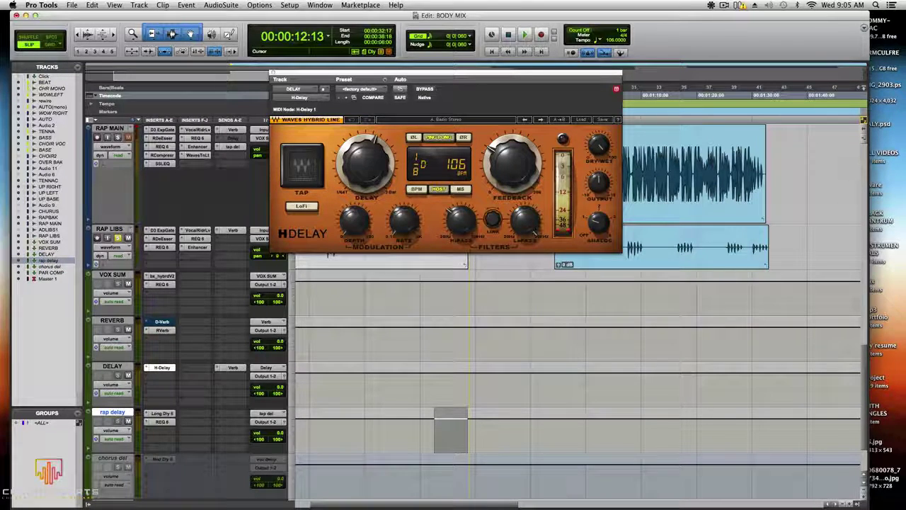
left_click(275, 73)
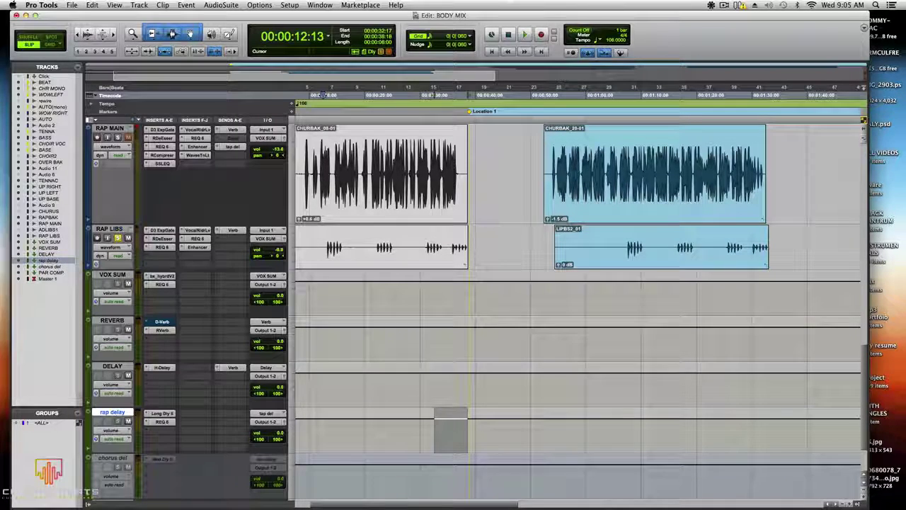
left_click(160, 412)
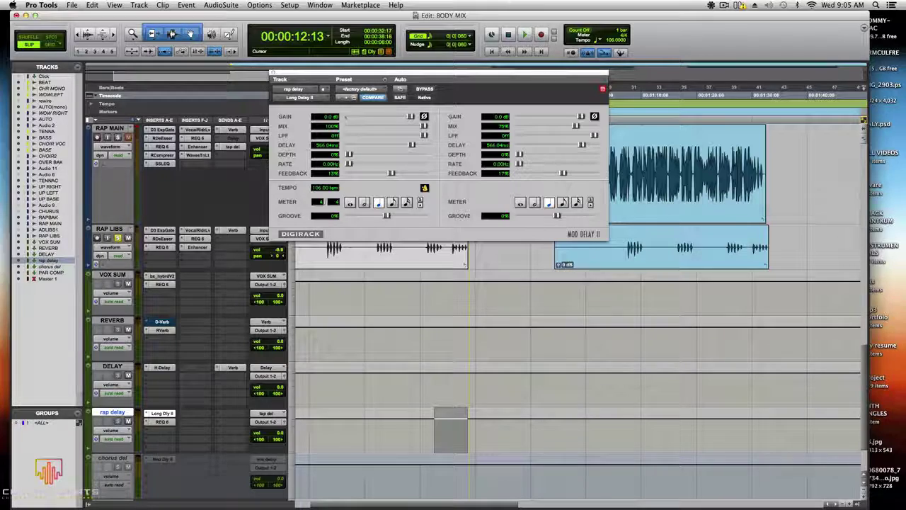
left_click(146, 413)
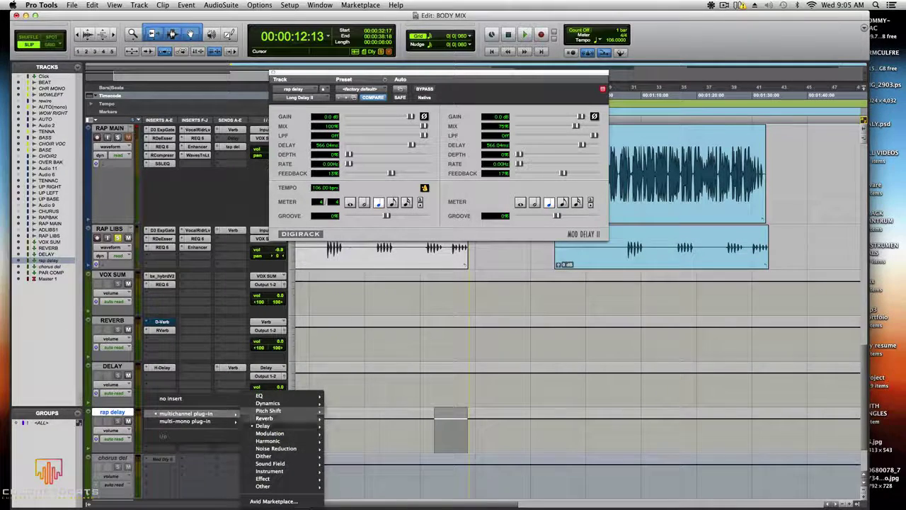
mouse_move(263, 425)
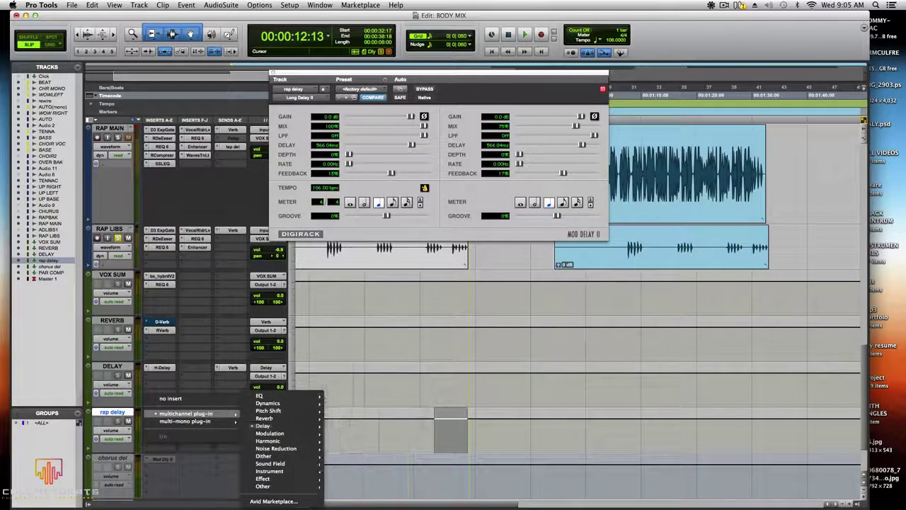
key("Escape")
key("Escape")
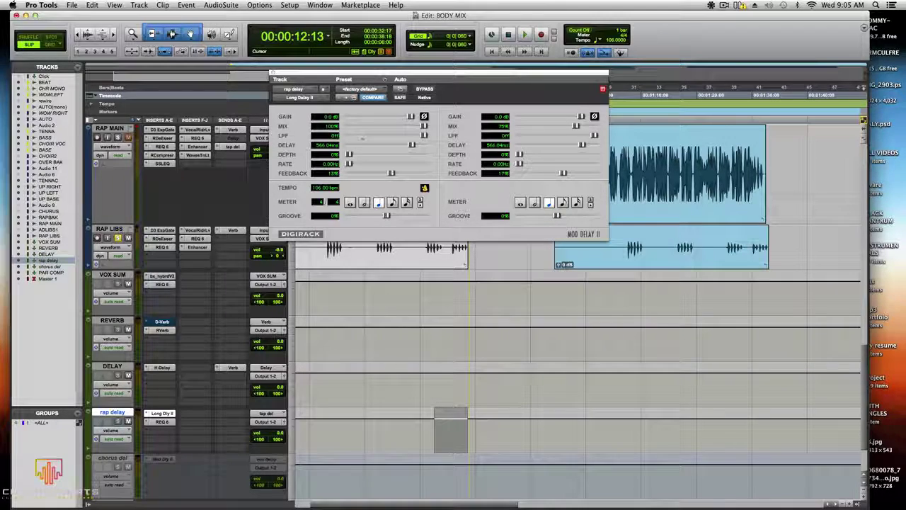
left_click(157, 414)
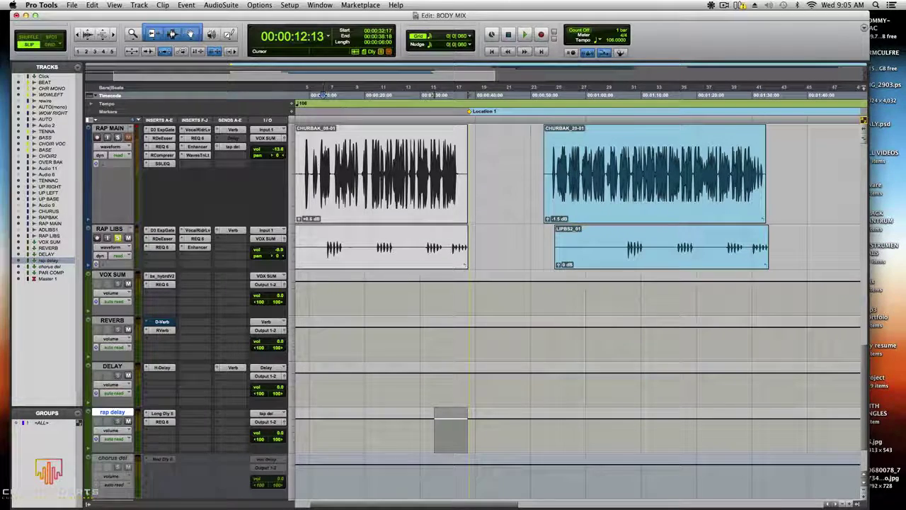
left_click(157, 414)
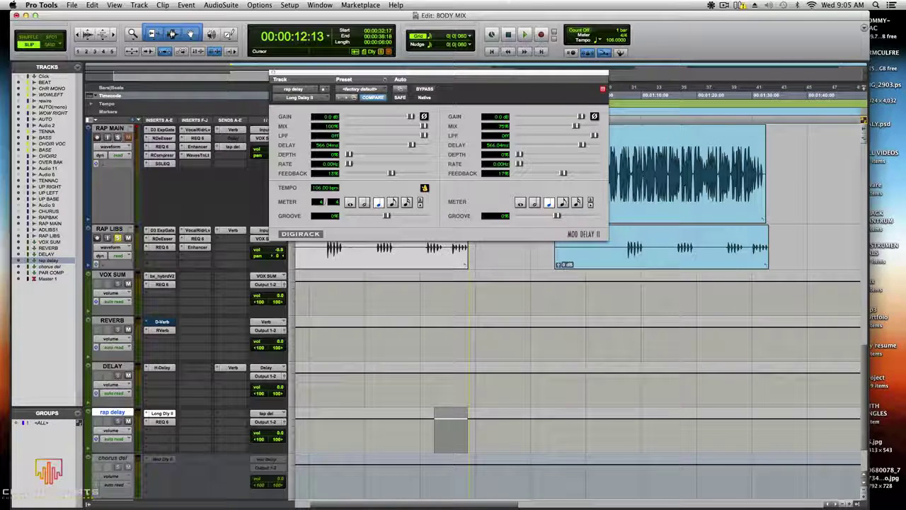
left_click(275, 74)
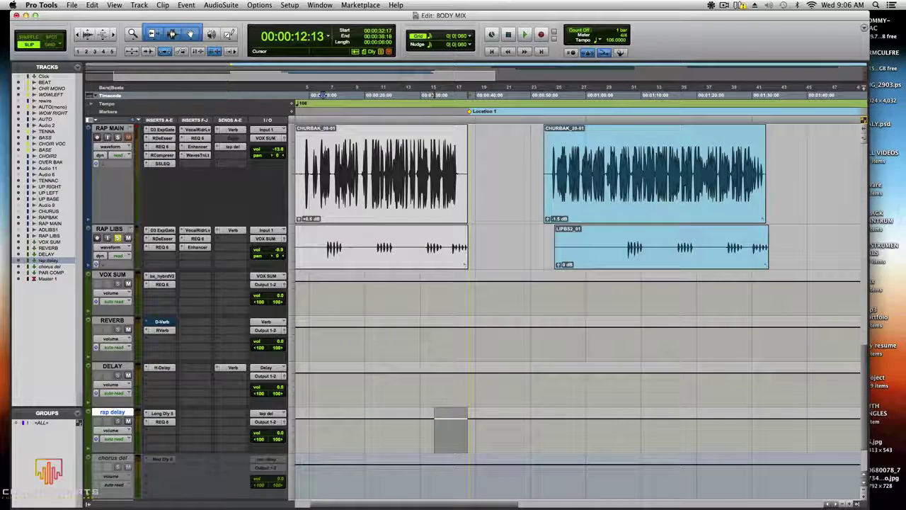
left_click(161, 421)
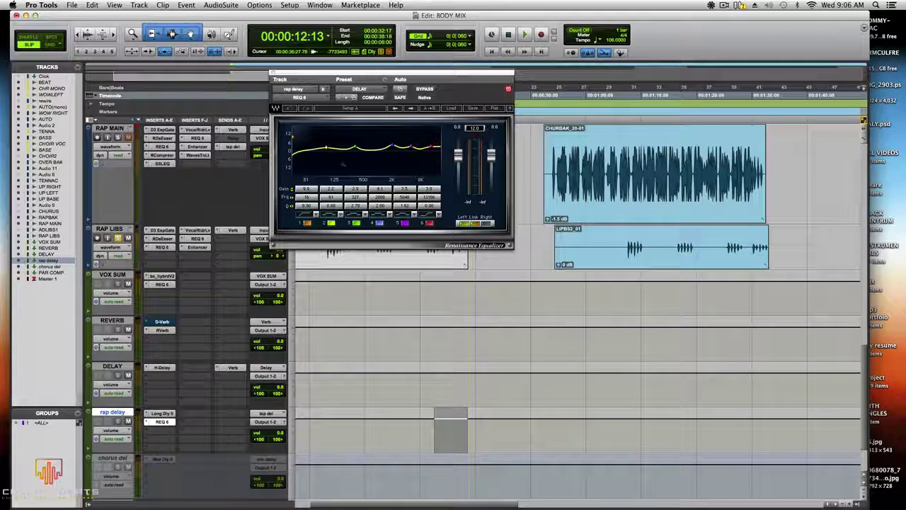
left_click(273, 73)
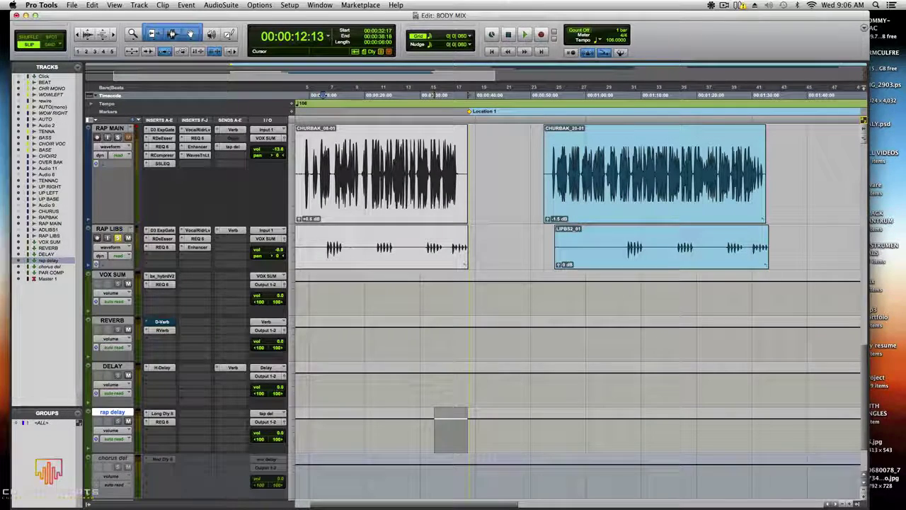
Step: Select RAPBAK's first phrase, then place the RAP MAIN edit point at 00:00:40:18
scroll(577, 311, "up", 3)
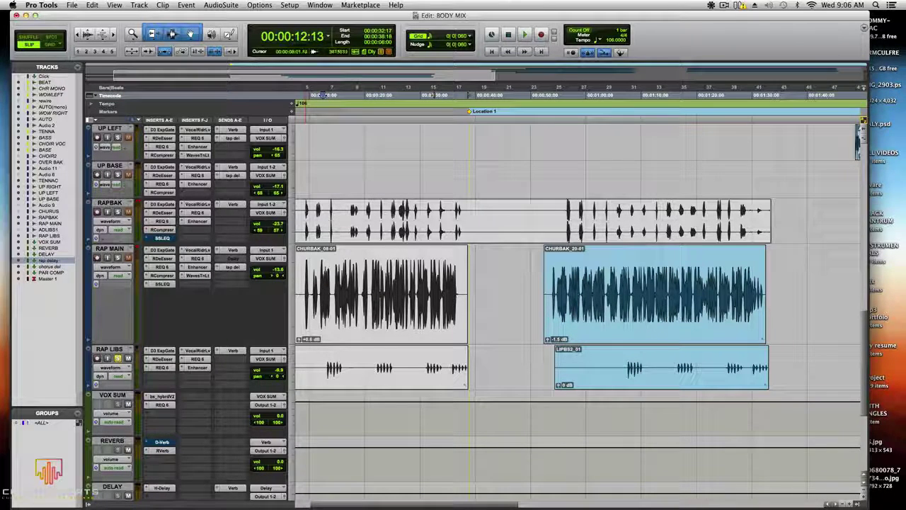
left_click_drag(303, 212, 475, 204)
left_click_drag(303, 212, 476, 205)
scroll(476, 205, "down", 2)
scroll(477, 205, "up", 1)
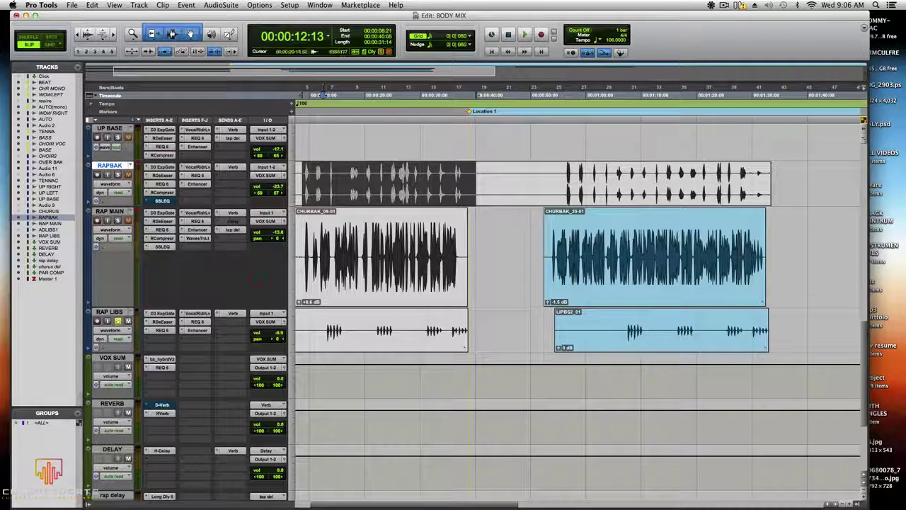
left_click(480, 229)
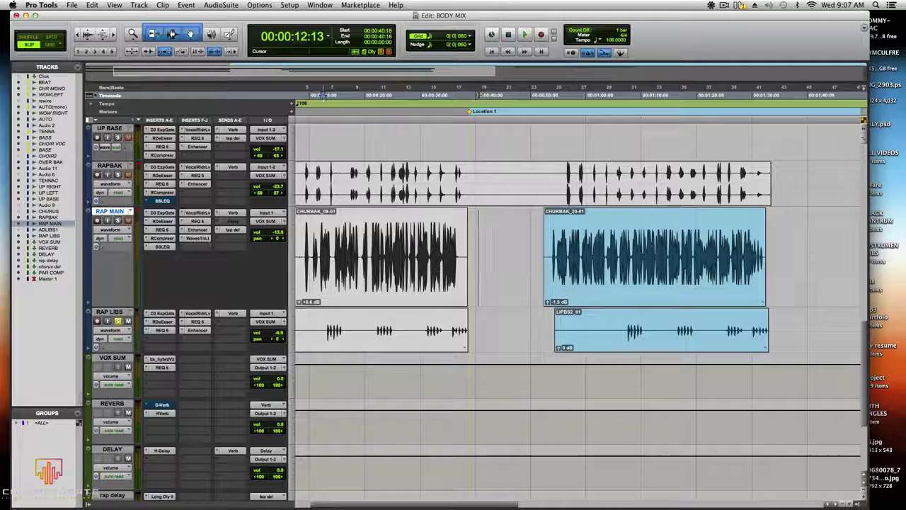
Step: Audition RAP MAIN's Delay and tap delay send level automation views
left_click(110, 230)
mouse_move(124, 275)
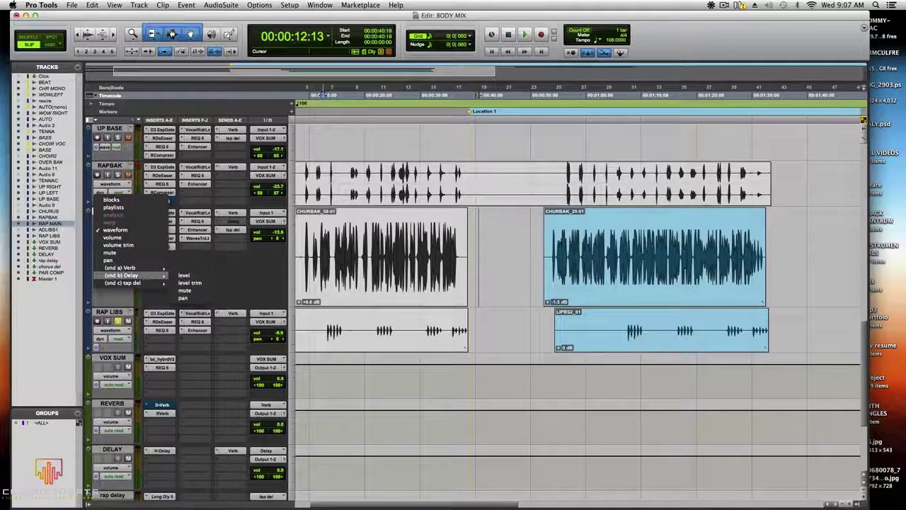
left_click(184, 275)
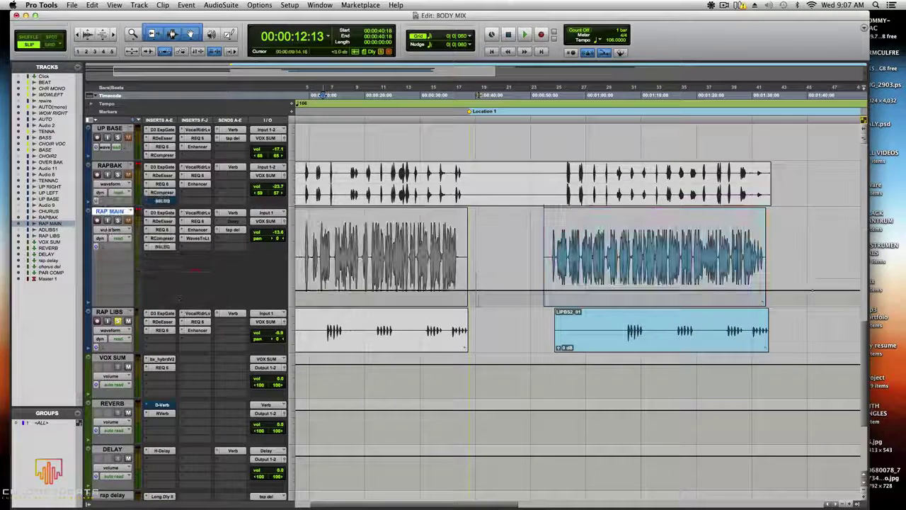
left_click(113, 230)
mouse_move(141, 237)
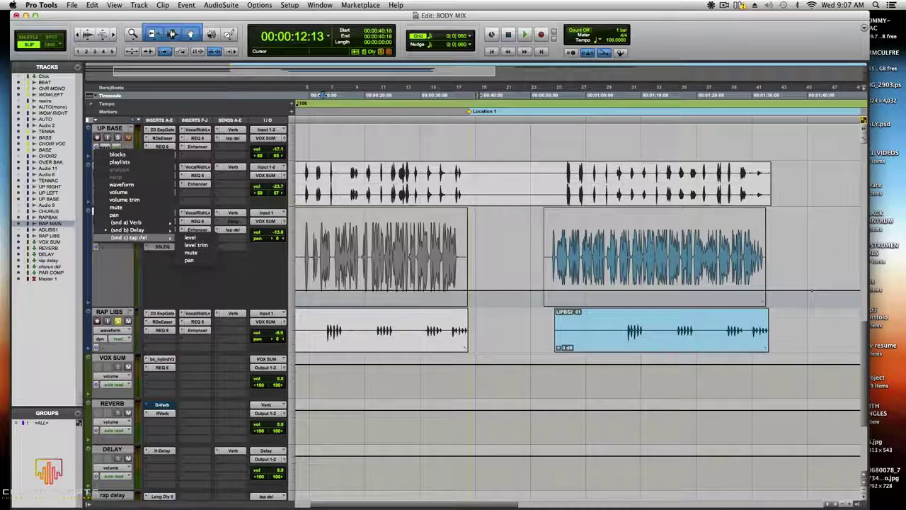
left_click(196, 238)
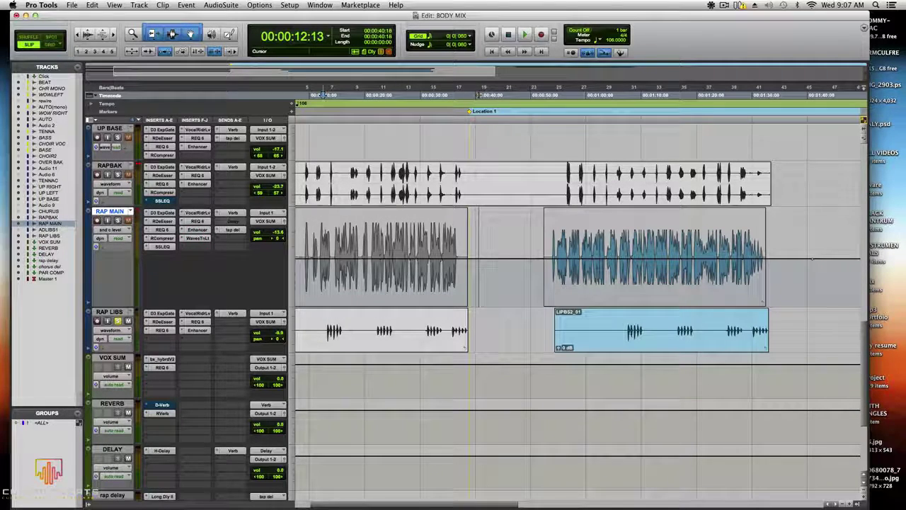
left_click(118, 238)
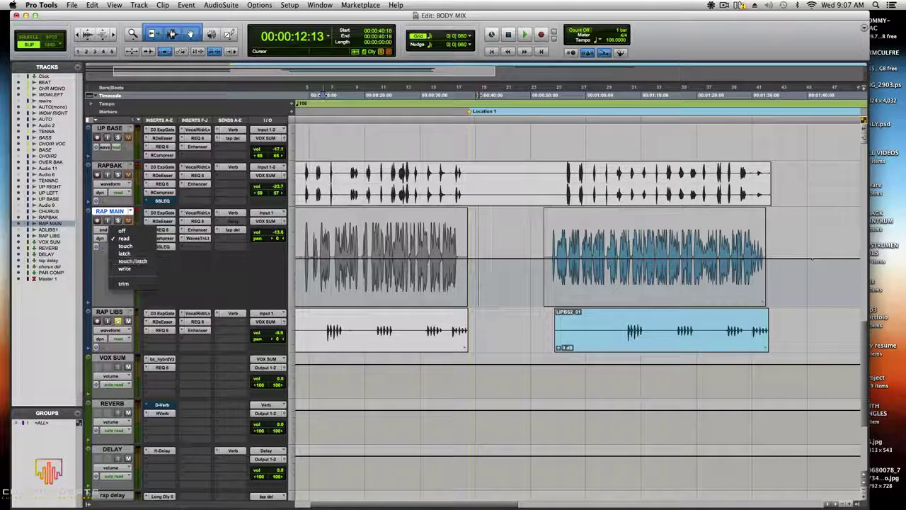
left_click(121, 238)
Step: Try the Delay send level and trim views, then show the (snd c) tap del mute lane
left_click(113, 230)
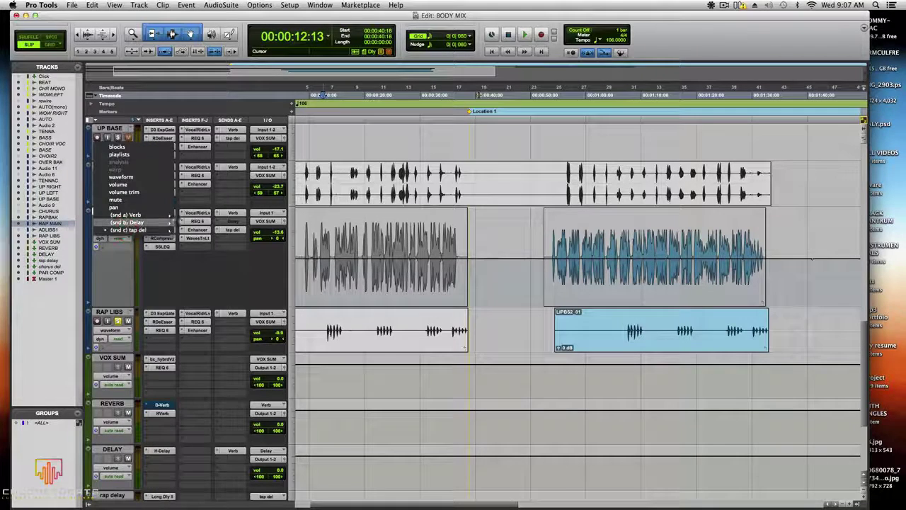
mouse_move(138, 214)
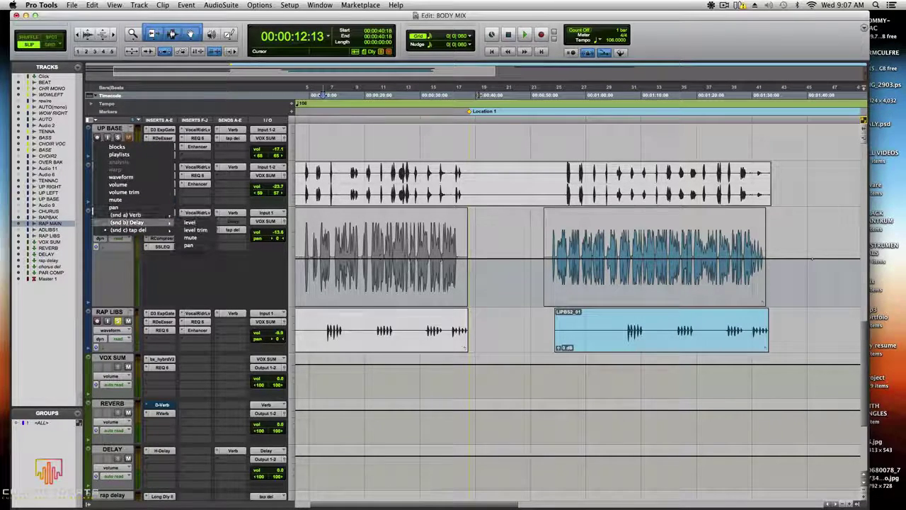
left_click(191, 237)
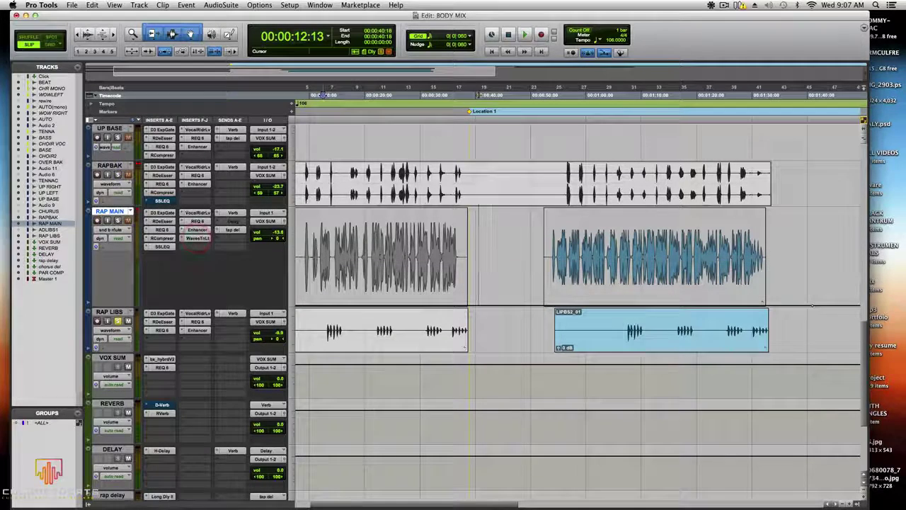
left_click(113, 230)
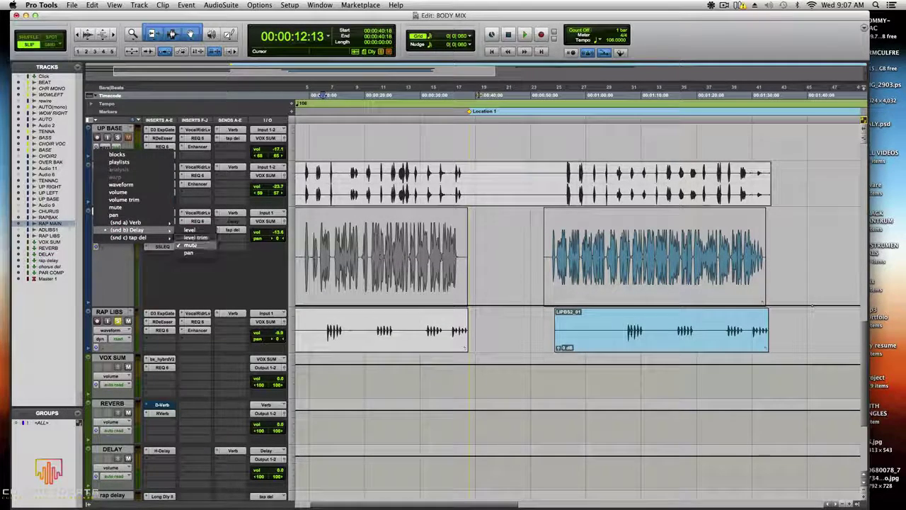
left_click(195, 237)
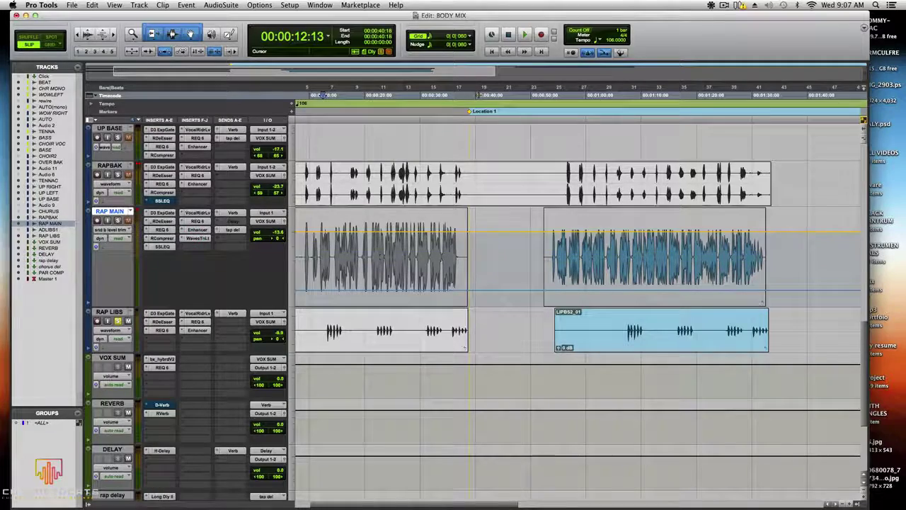
left_click(113, 231)
left_click(113, 251)
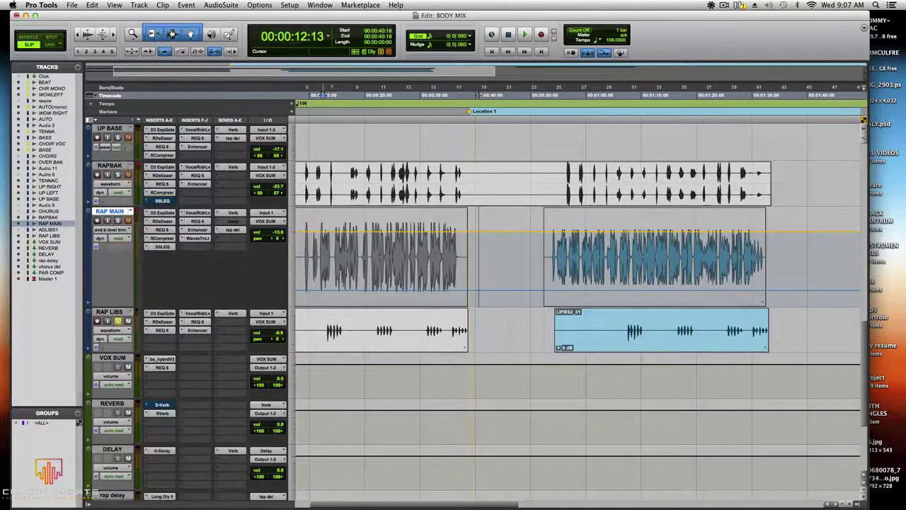
left_click(112, 230)
left_click(198, 230)
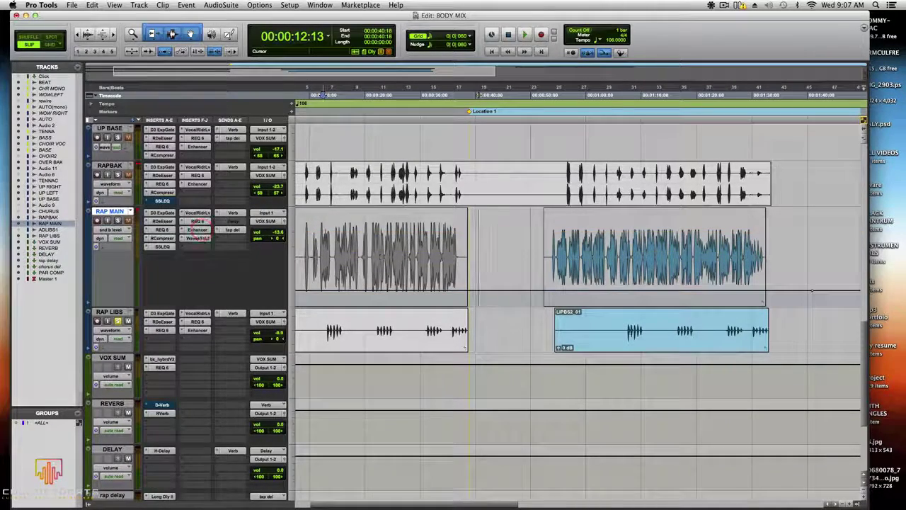
left_click(112, 230)
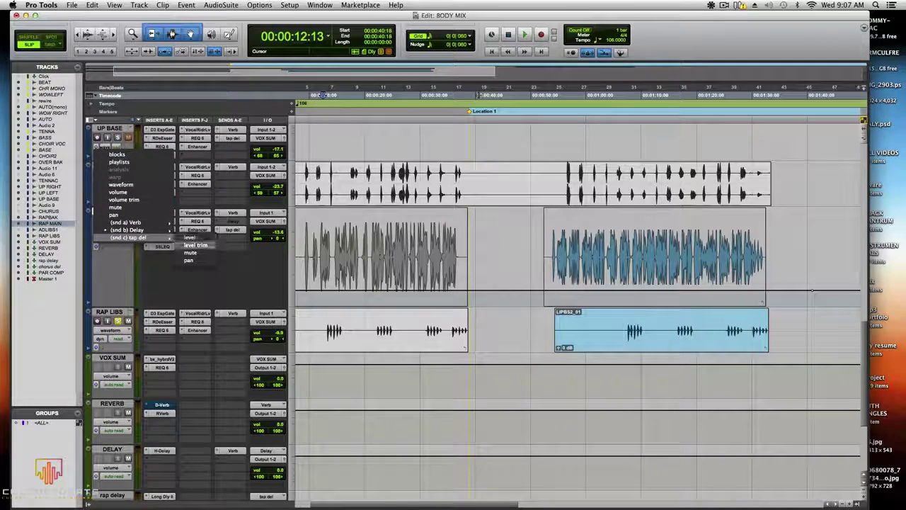
left_click(189, 253)
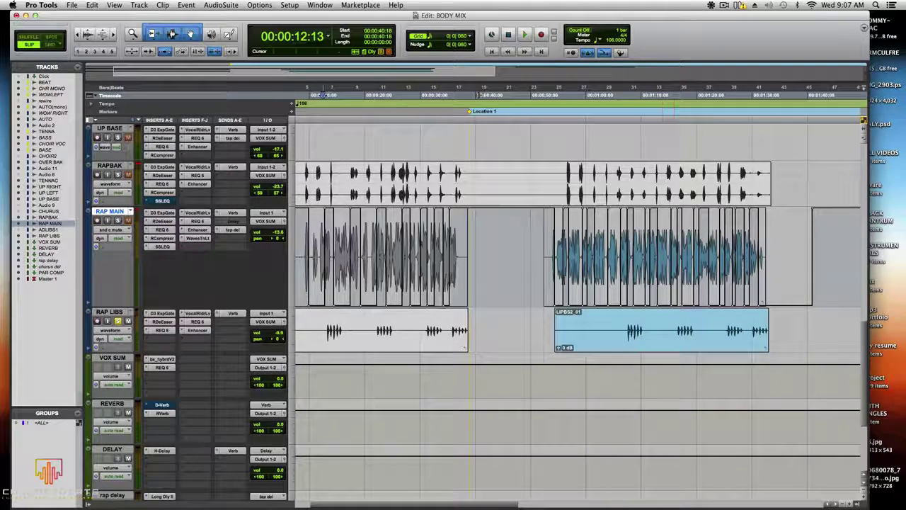
Step: Zoom the timeline in on the session start and inspect RAP MAIN's automation modes
key("super+bracketright")
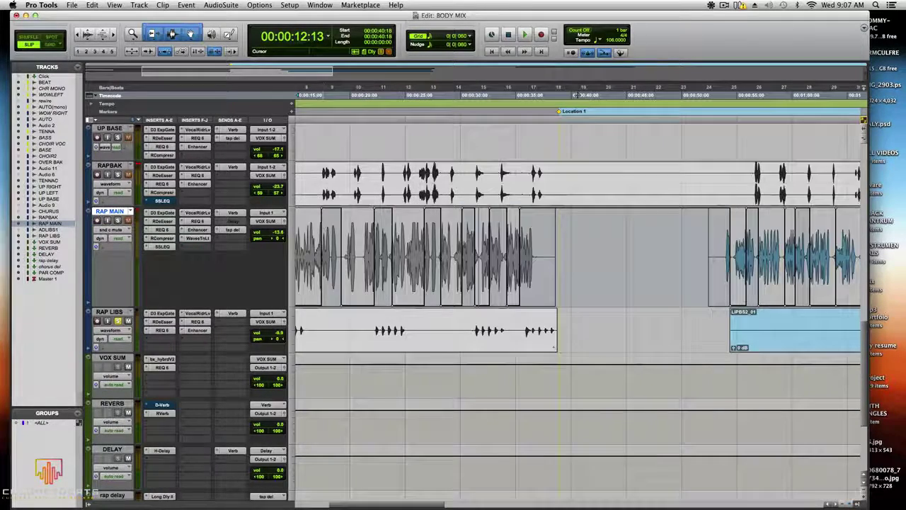
key("super+bracketright")
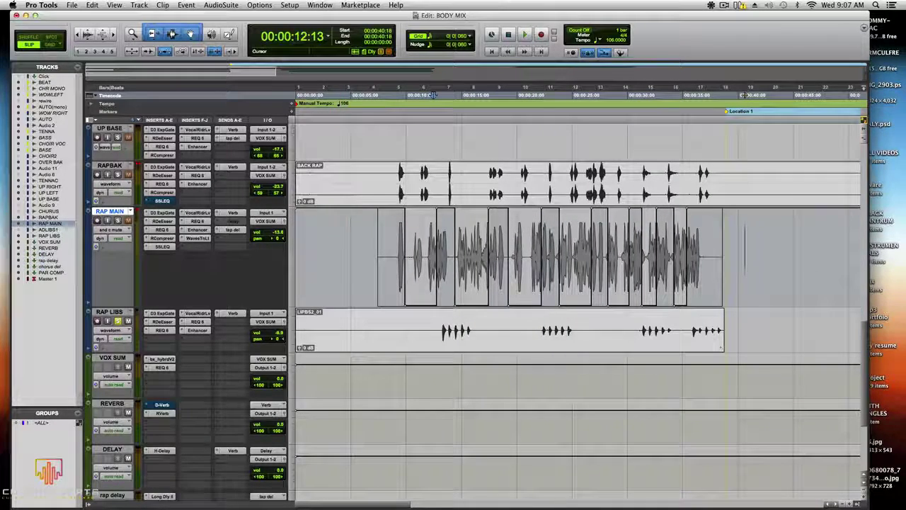
left_click(117, 238)
left_click(296, 276)
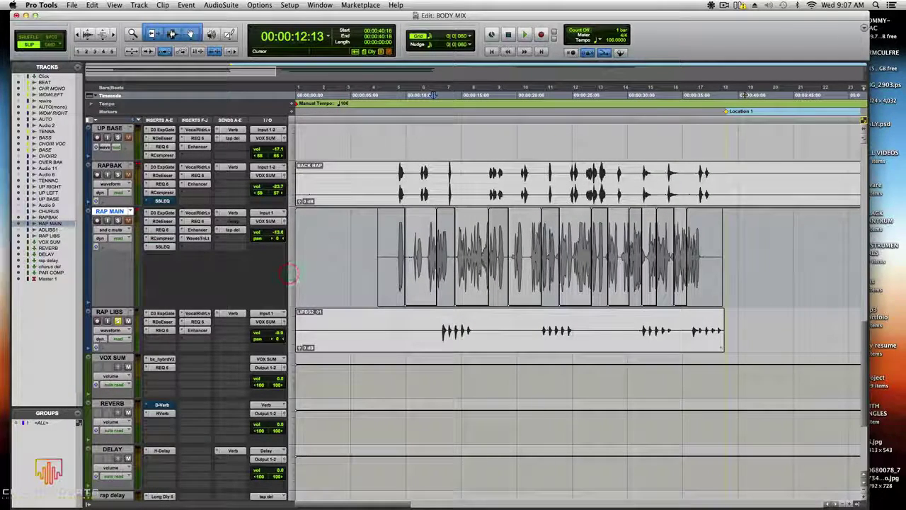
left_click(126, 238)
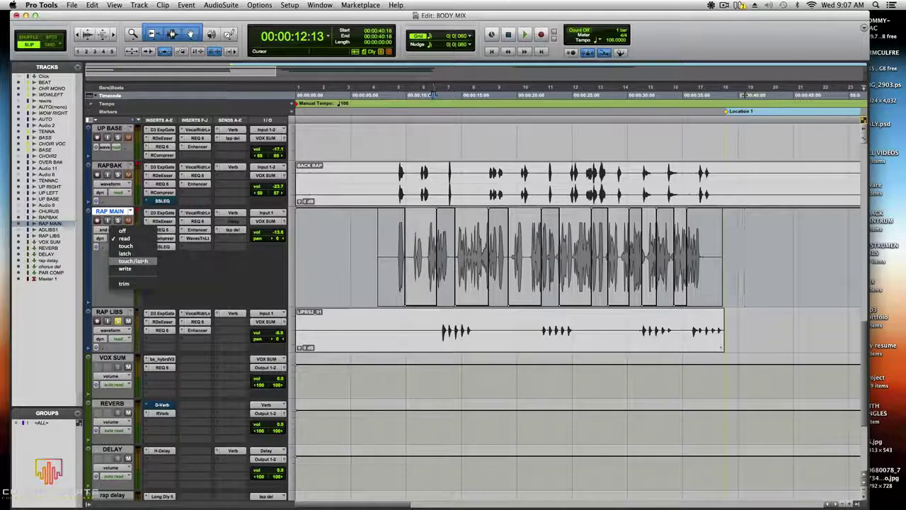
left_click(229, 268)
scroll(228, 267, "down", 5)
left_click(162, 340)
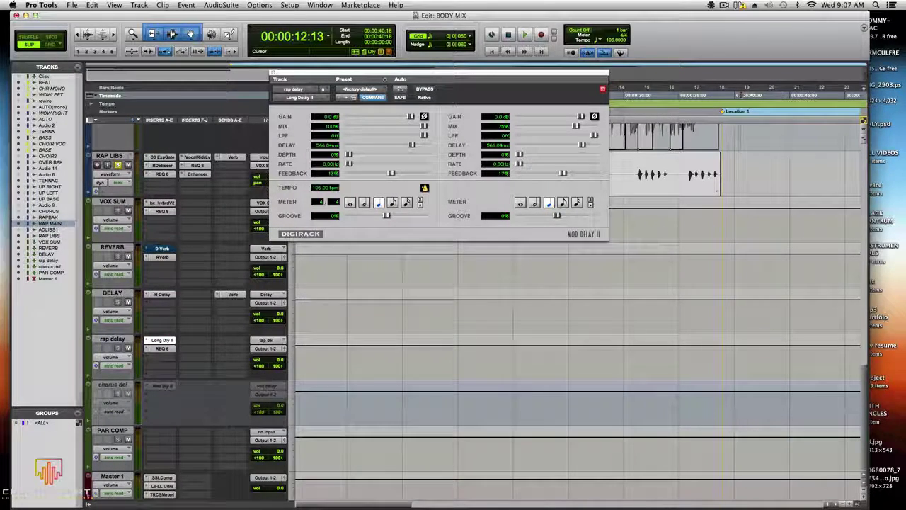
left_click(272, 73)
scroll(354, 212, "up", 3)
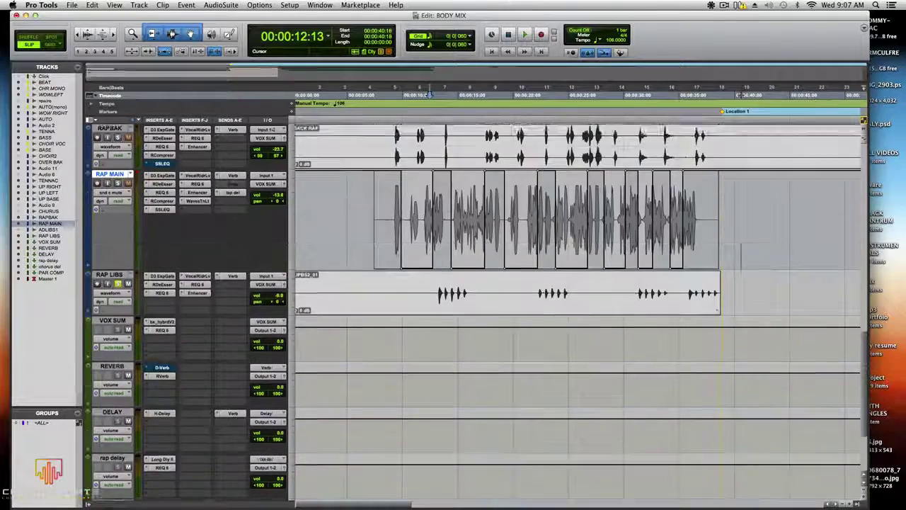
scroll(429, 213, "down", 3)
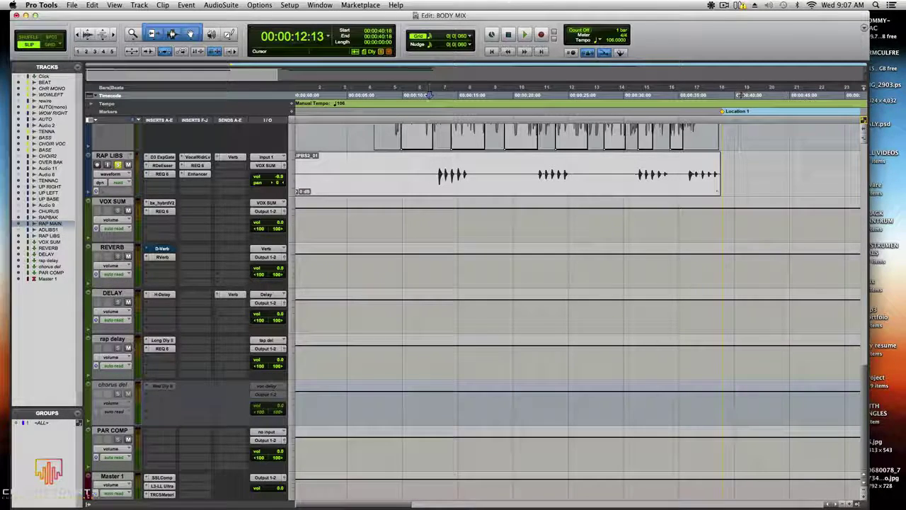
scroll(567, 283, "up", 3)
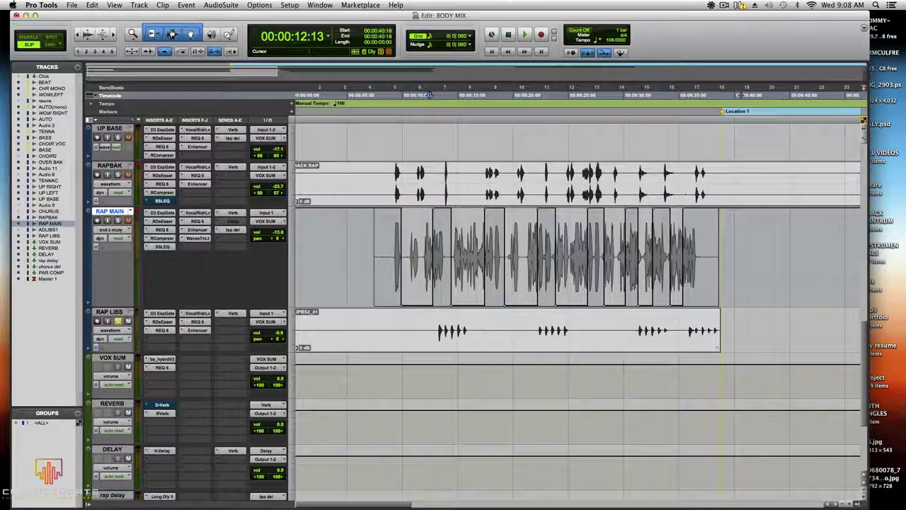
left_click(114, 229)
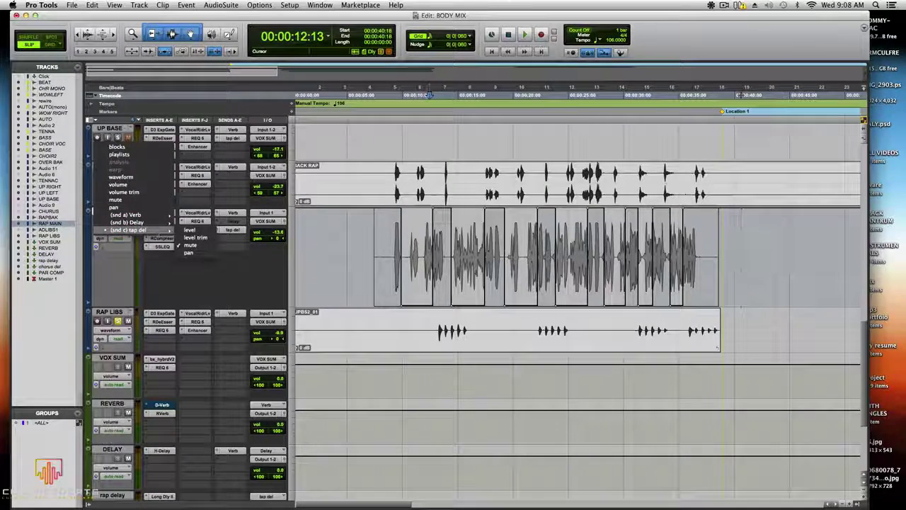
left_click(191, 247)
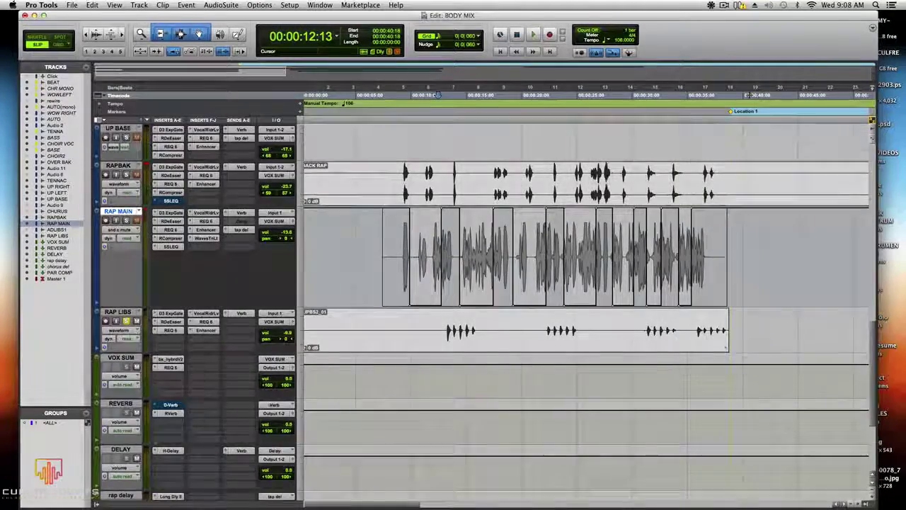
scroll(587, 312, "down", 5)
left_click(170, 348)
left_click(170, 339)
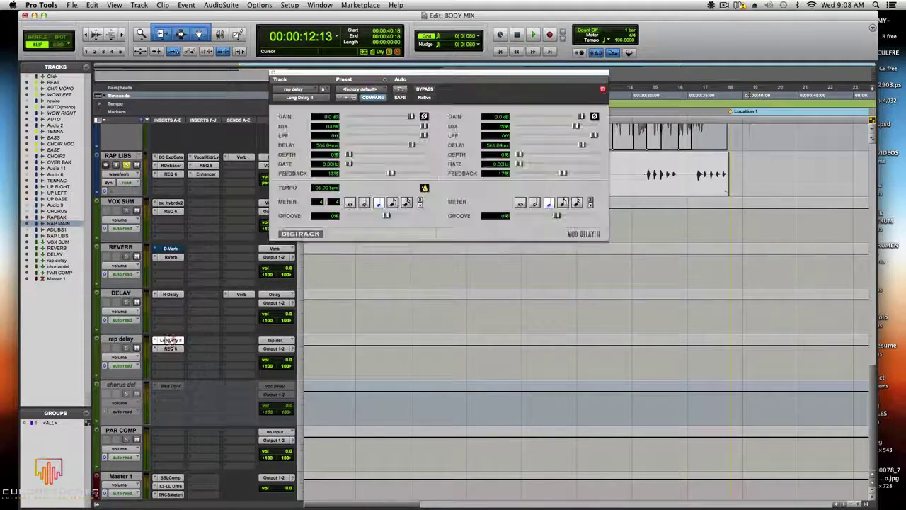
left_click(400, 89)
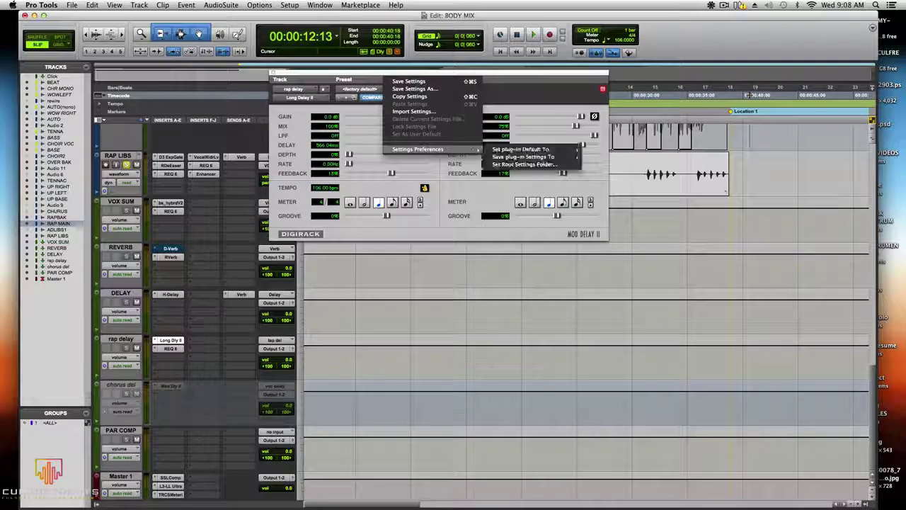
left_click(544, 72)
left_click(401, 79)
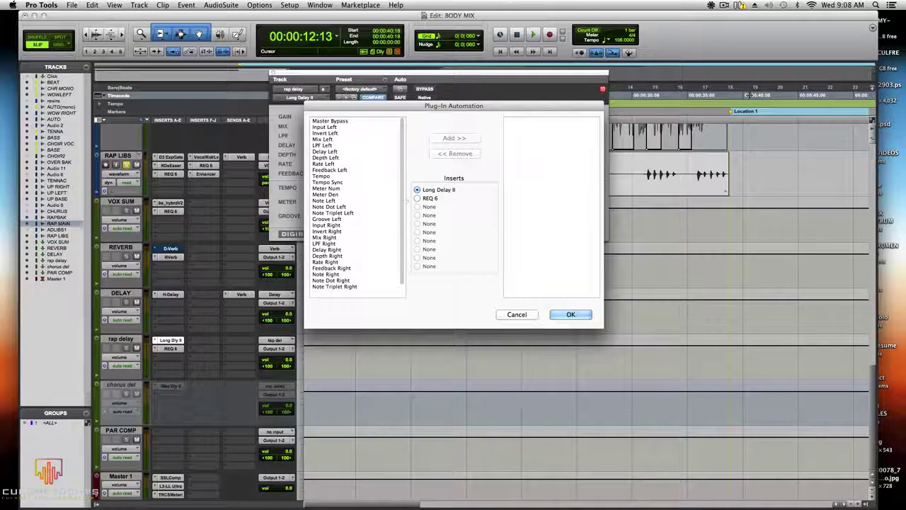
scroll(369, 184, "down", 2)
scroll(364, 167, "up", 2)
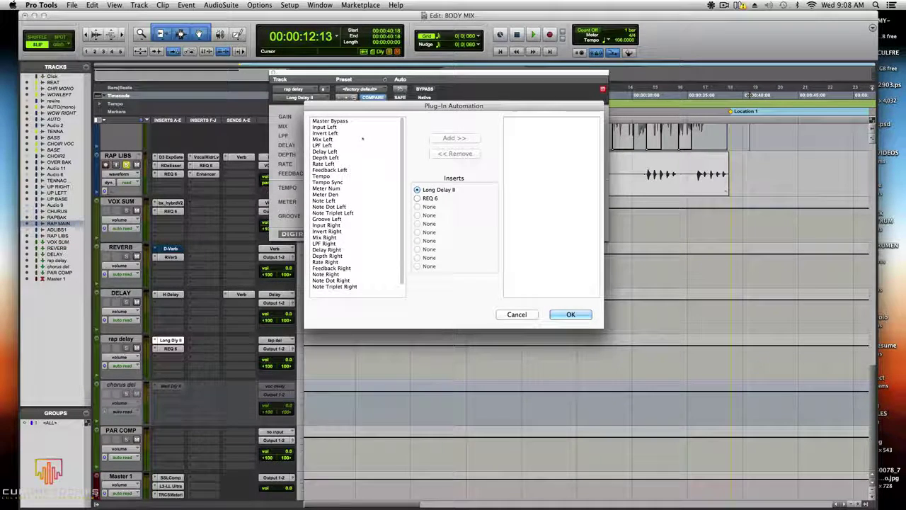
scroll(363, 139, "down", 1)
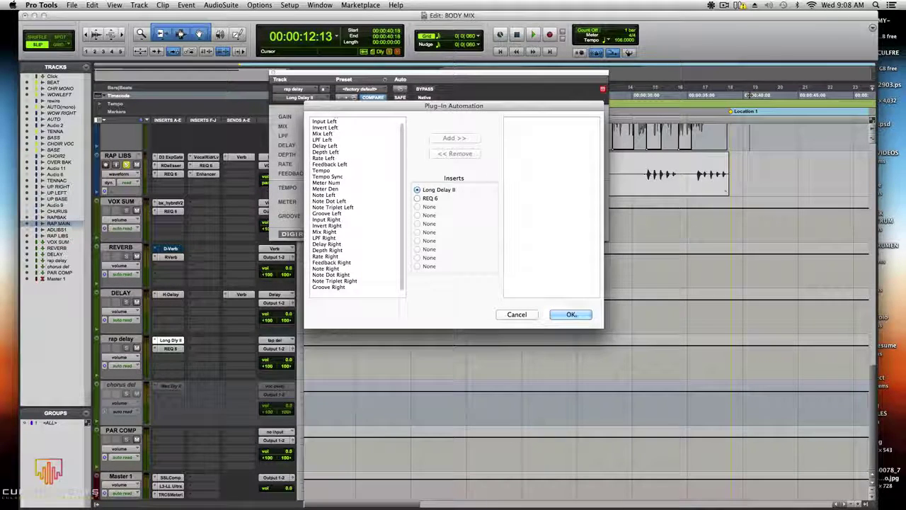
left_click(510, 313)
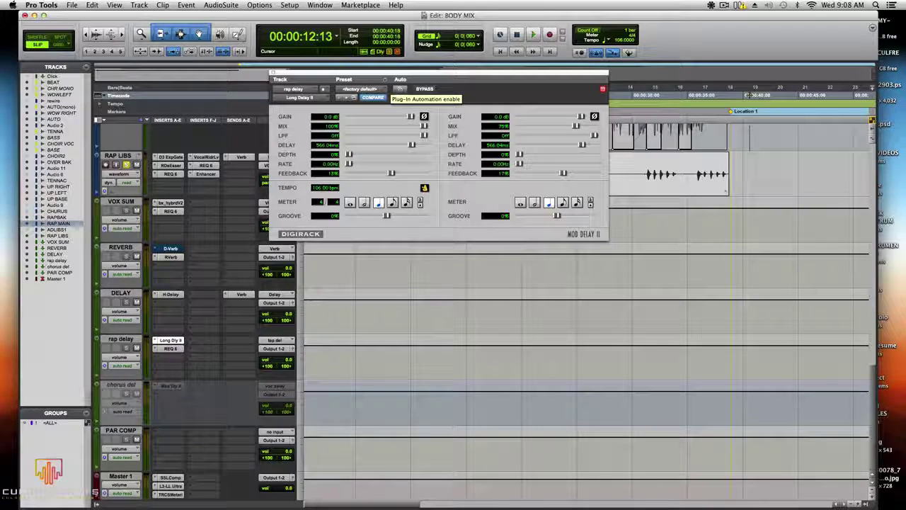
left_click(274, 72)
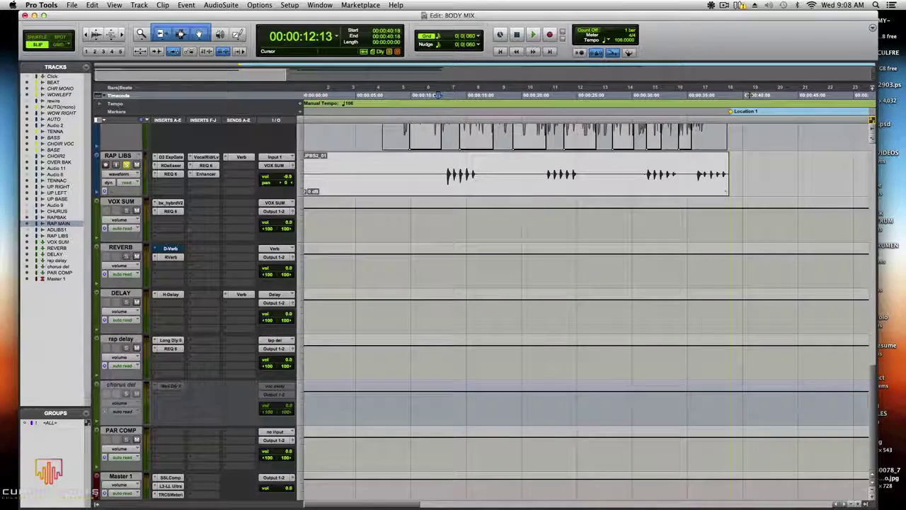
Step: Show the (snd c) tap del mute lane on RAP MAIN and place the play start near 8 seconds
scroll(587, 304, "up", 5)
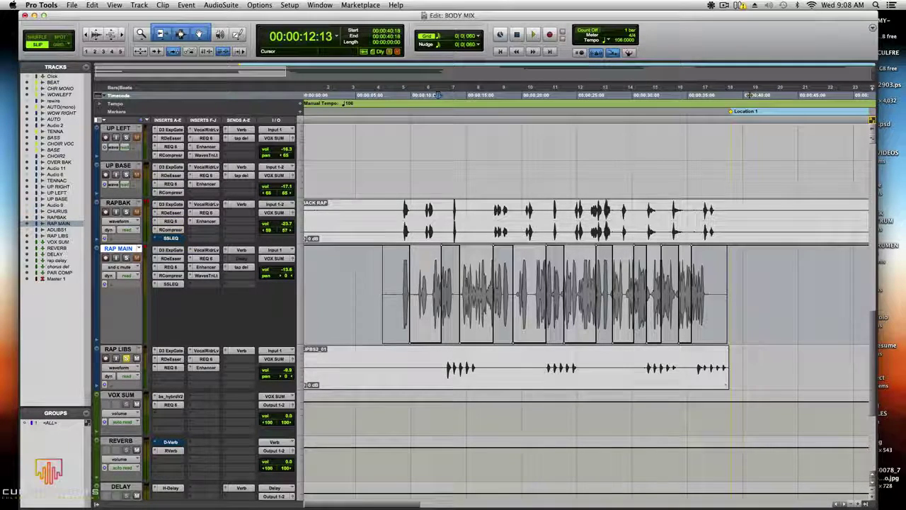
left_click(120, 267)
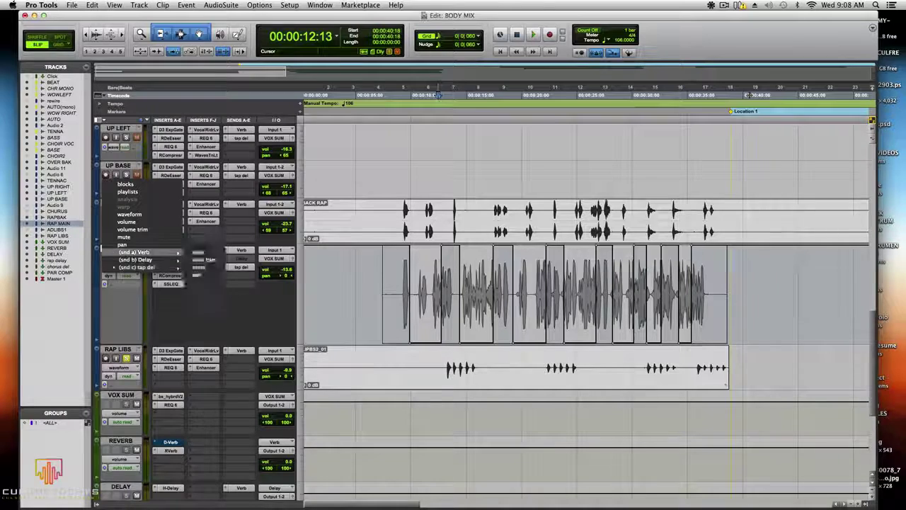
mouse_move(137, 267)
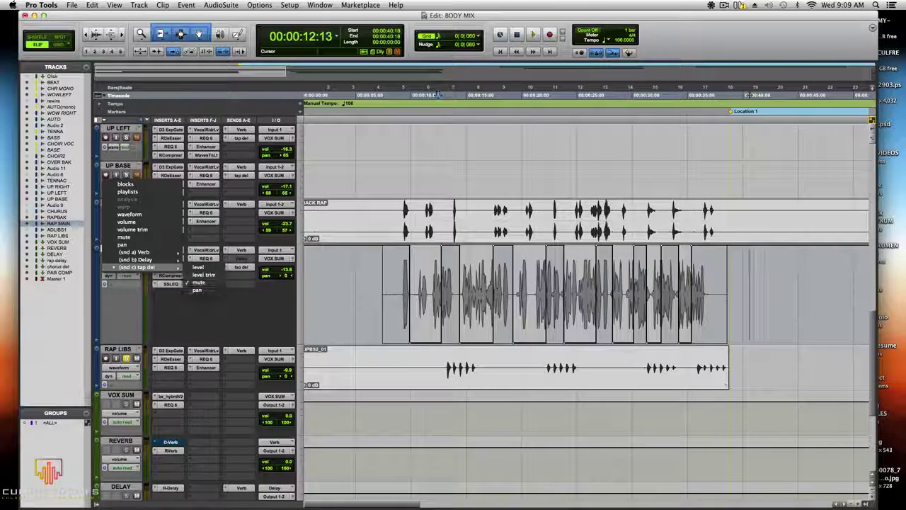
left_click(201, 283)
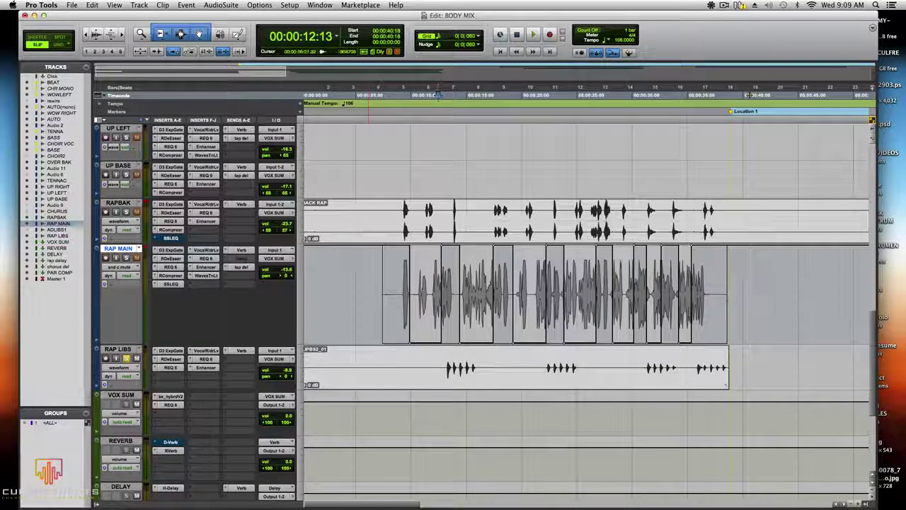
left_click(398, 94)
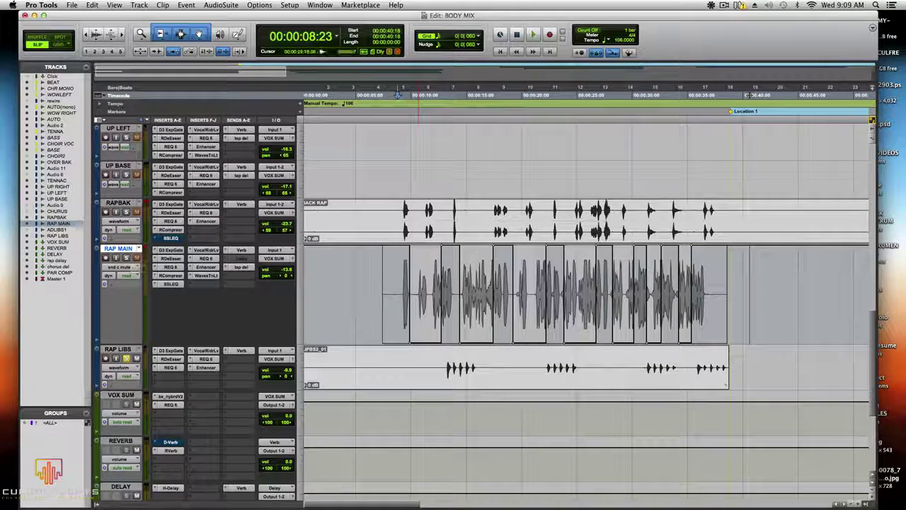
Step: Audition from 00:00:08:10 with RAP MAIN soloed and set its tap del send inactive
left_click(393, 95)
key("space")
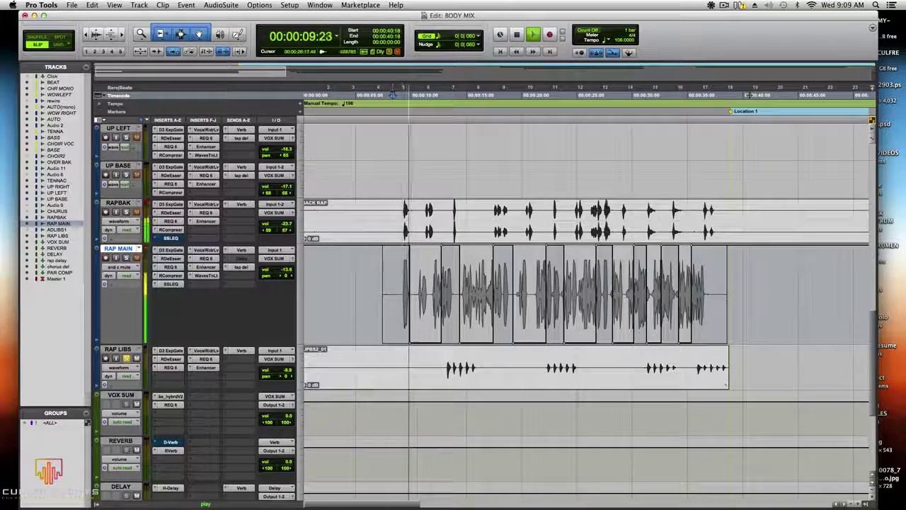
key("space")
left_click(126, 257)
key("space")
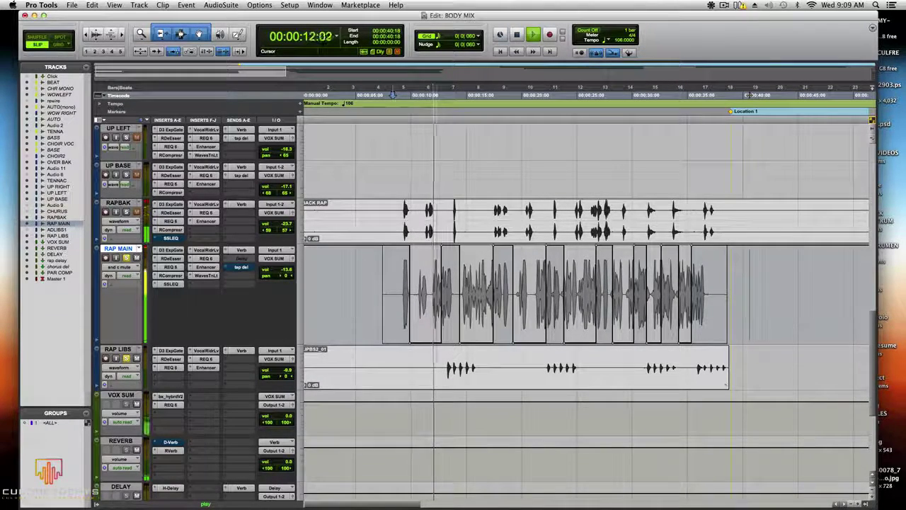
right_click(240, 267)
left_click(265, 271)
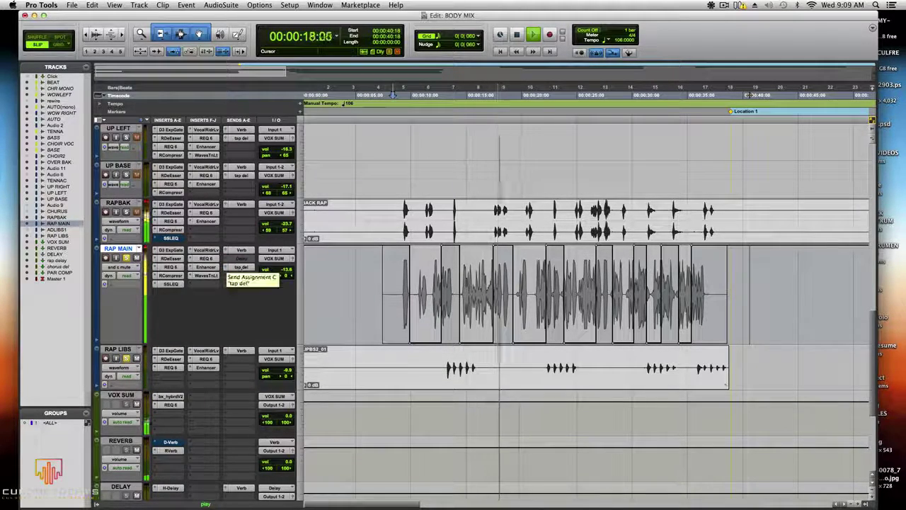
key("space")
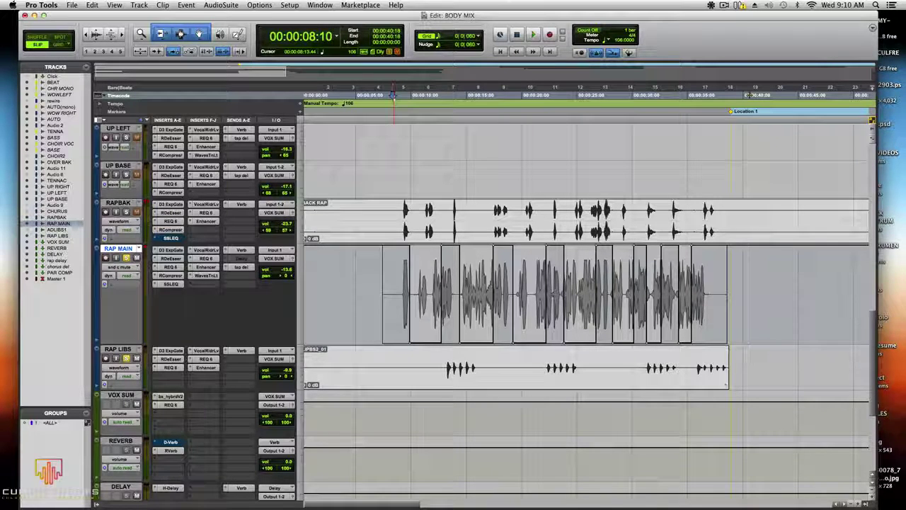
key("space")
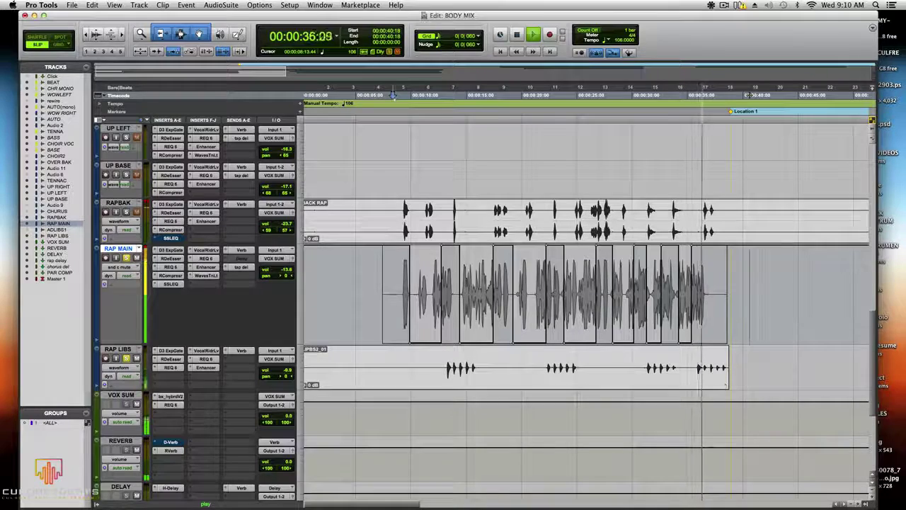
key("space")
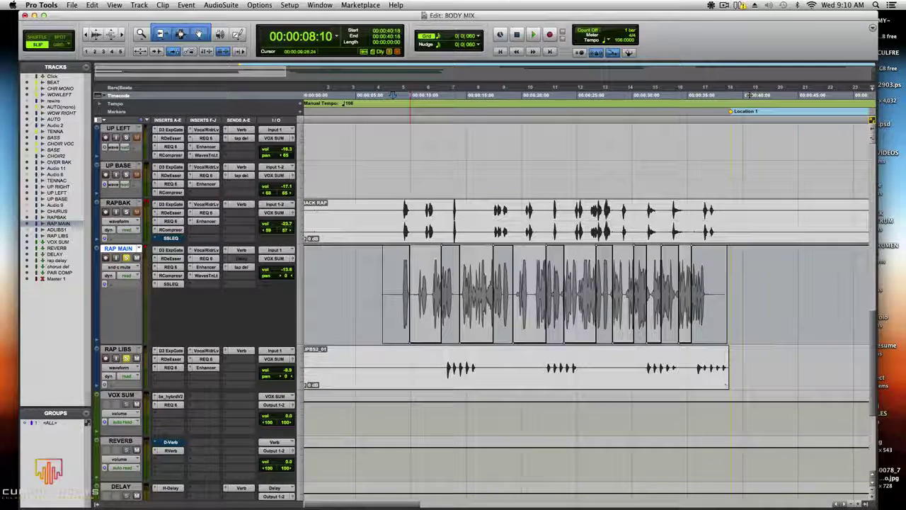
Step: Check the Mod Delay II settings on the rap delay return
scroll(588, 304, "down", 5)
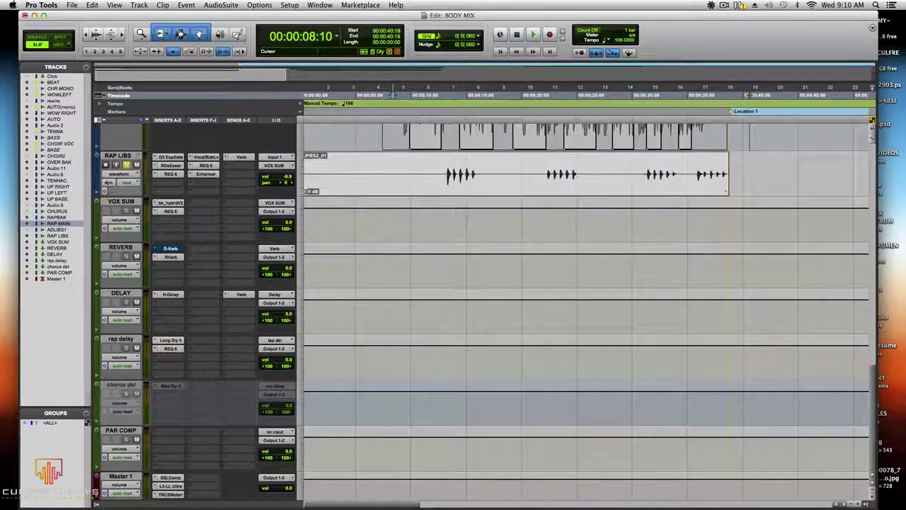
left_click(170, 339)
left_click(271, 73)
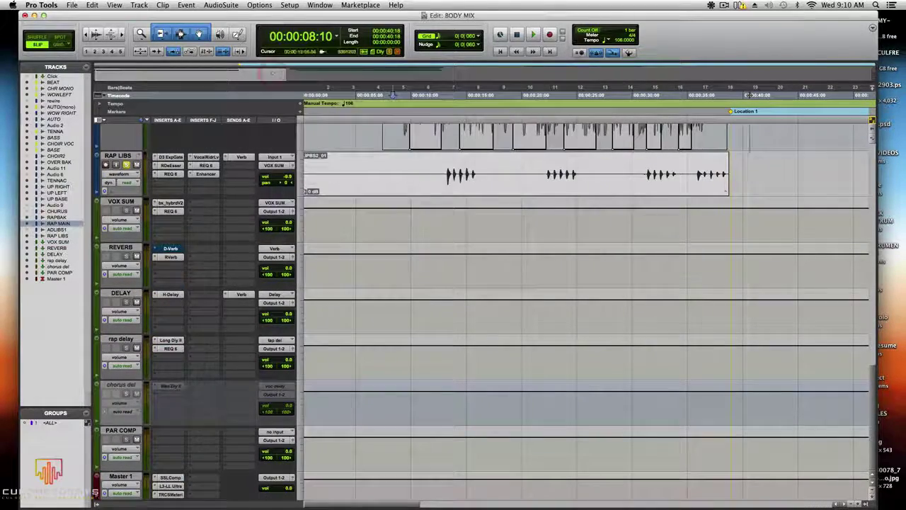
scroll(538, 298, "up", 10)
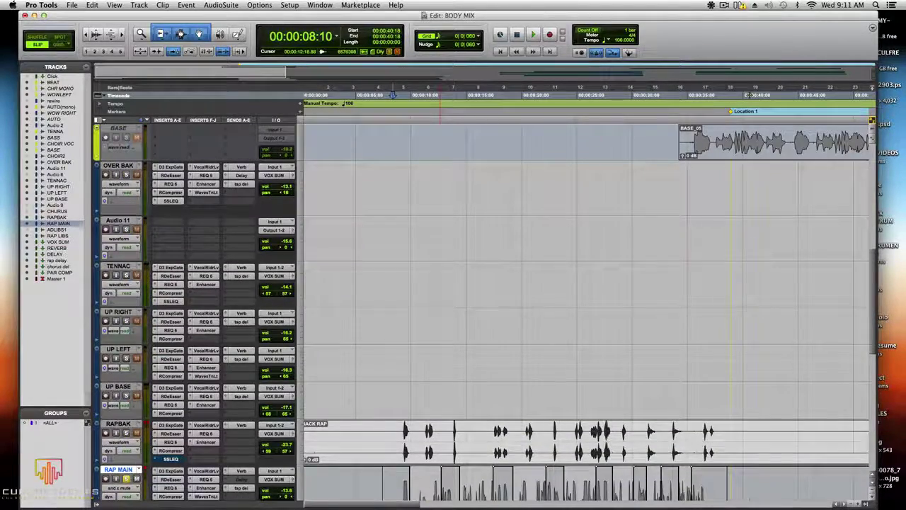
scroll(538, 297, "down", 5)
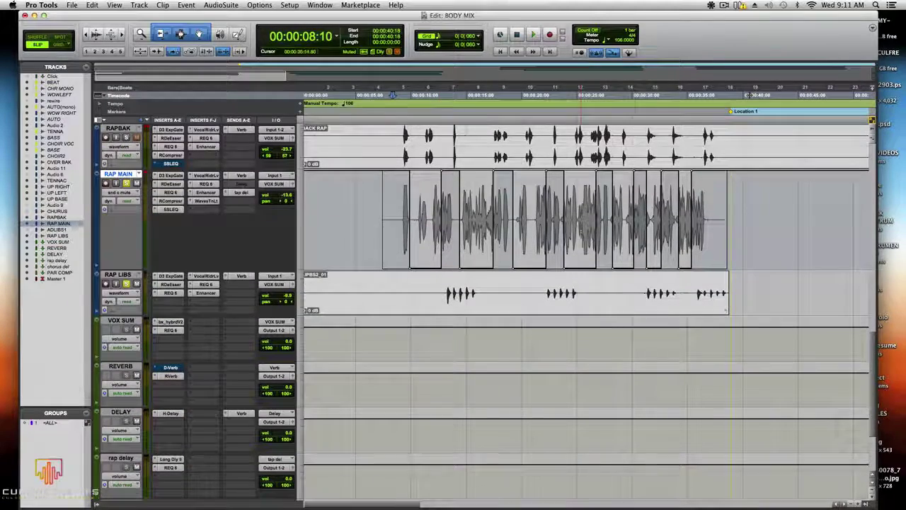
Step: Zoom the timeline in and select a play range starting at 00:00:07:28
key("super+bracketright")
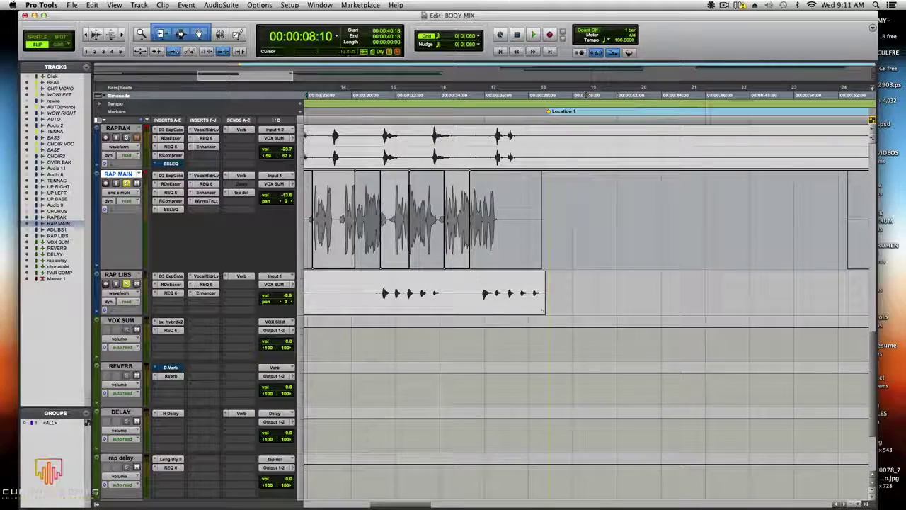
left_click_drag(400, 504, 340, 504)
scroll(495, 283, "up", 10)
scroll(432, 94, "up", 5)
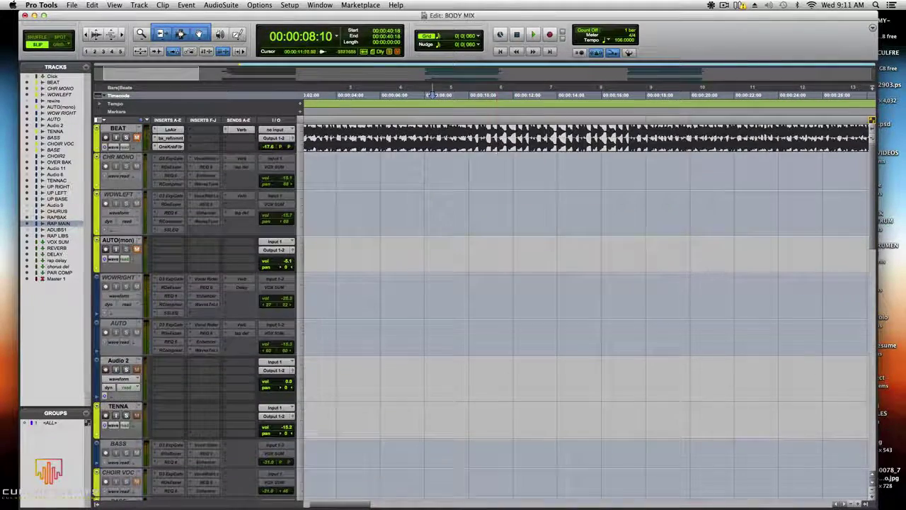
left_click_drag(431, 94, 728, 121)
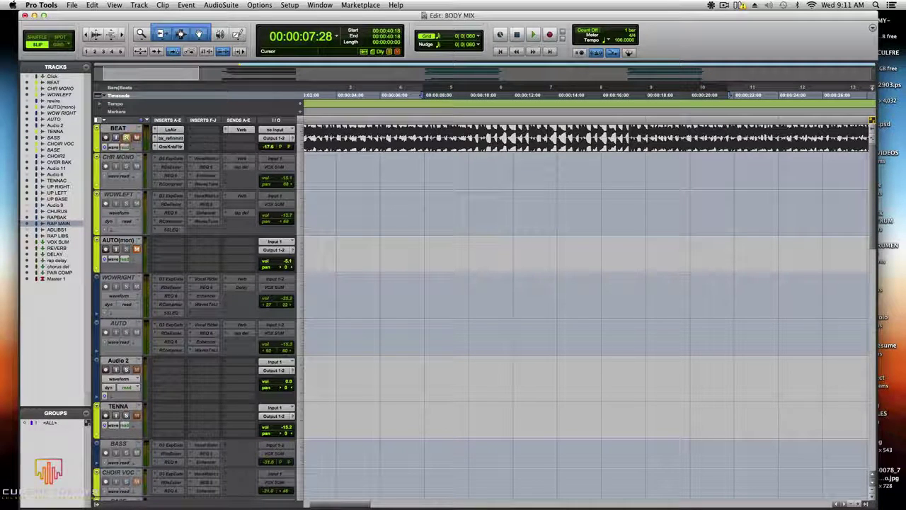
scroll(482, 311, "down", 10)
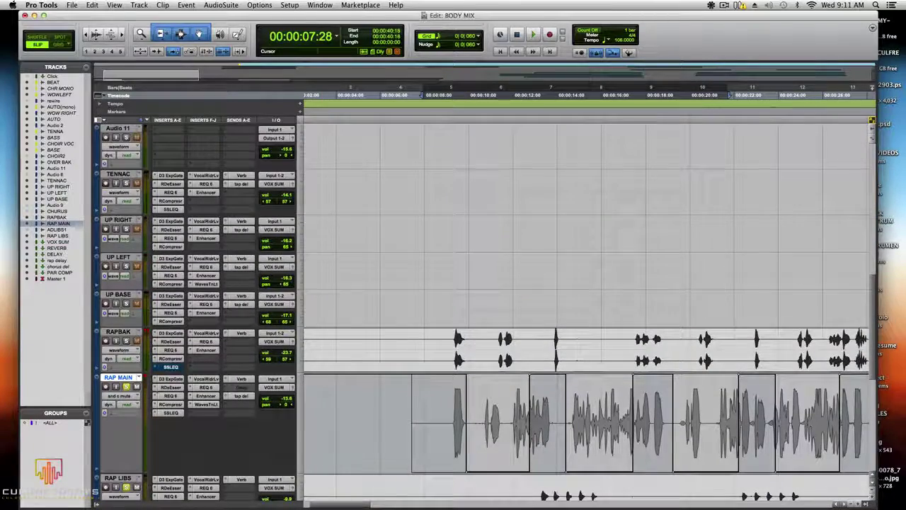
scroll(587, 312, "up", 8)
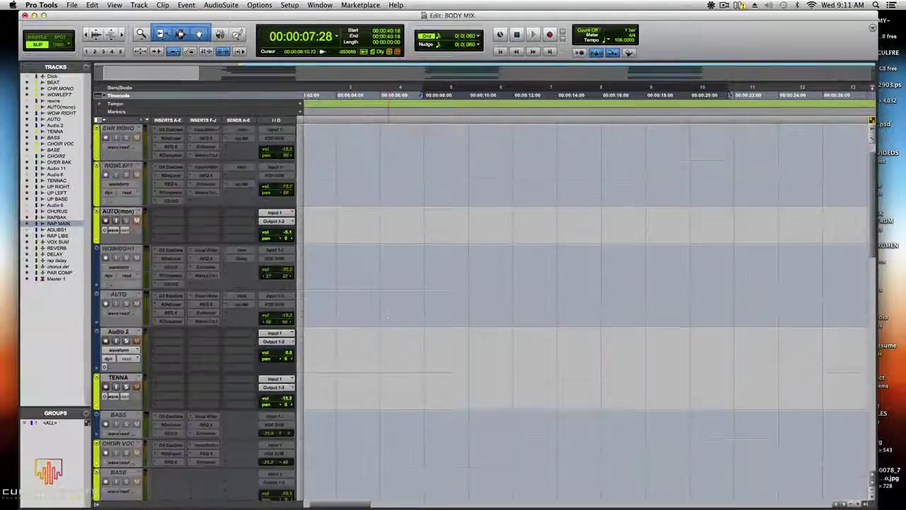
Step: Play the vocal against the beat from 00:00:07:28 twice, stopping each pass
key("space")
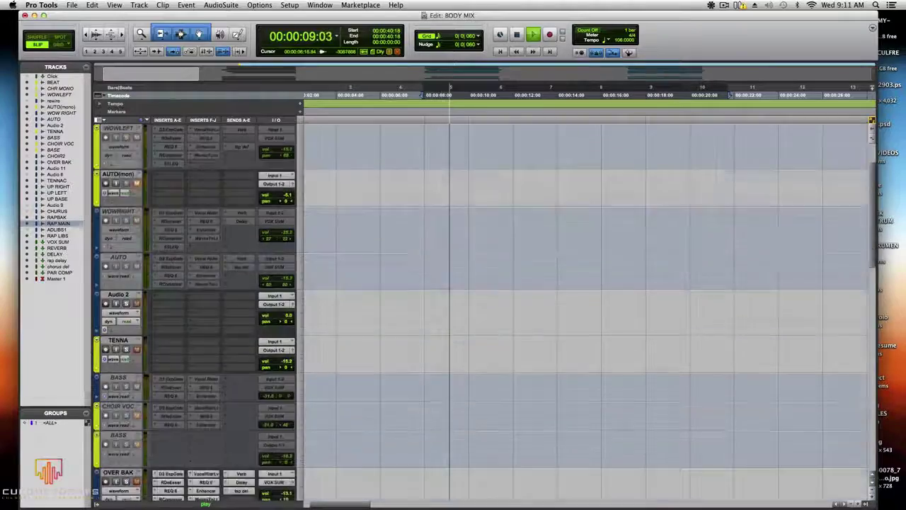
scroll(587, 311, "down", 10)
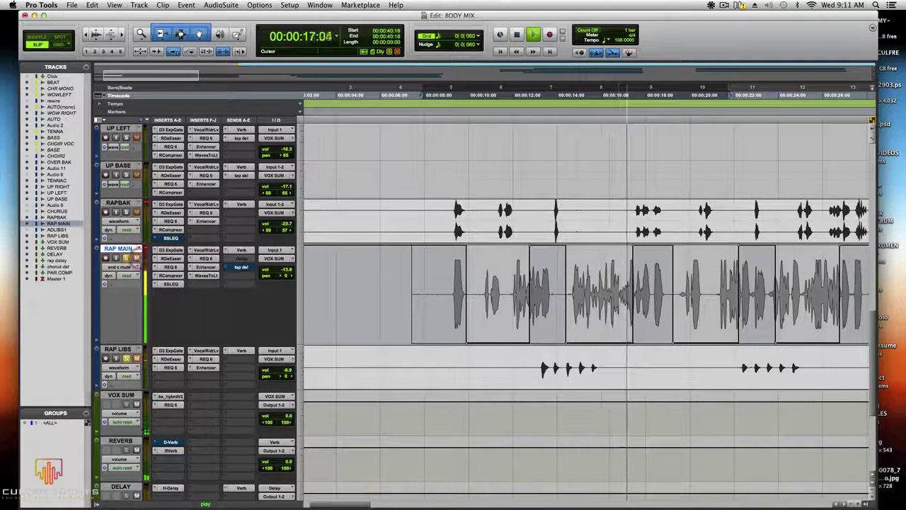
scroll(588, 311, "up", 10)
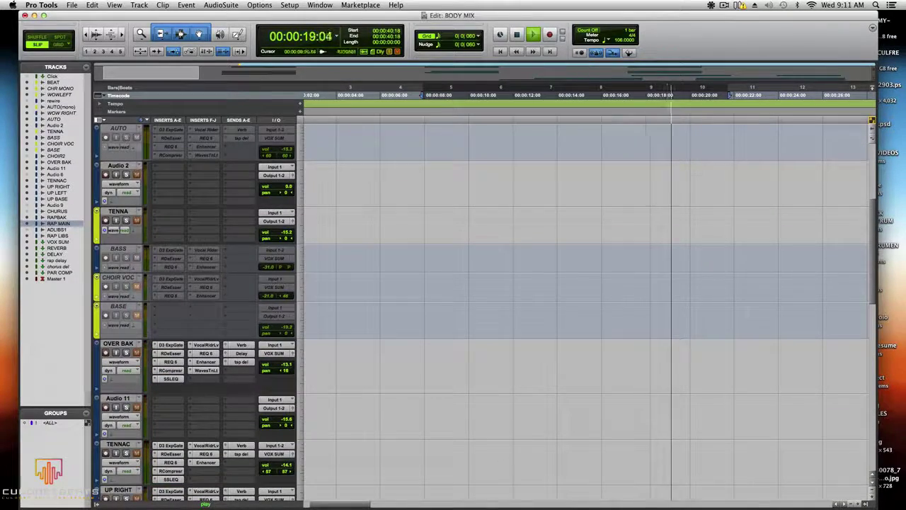
scroll(587, 312, "up", 5)
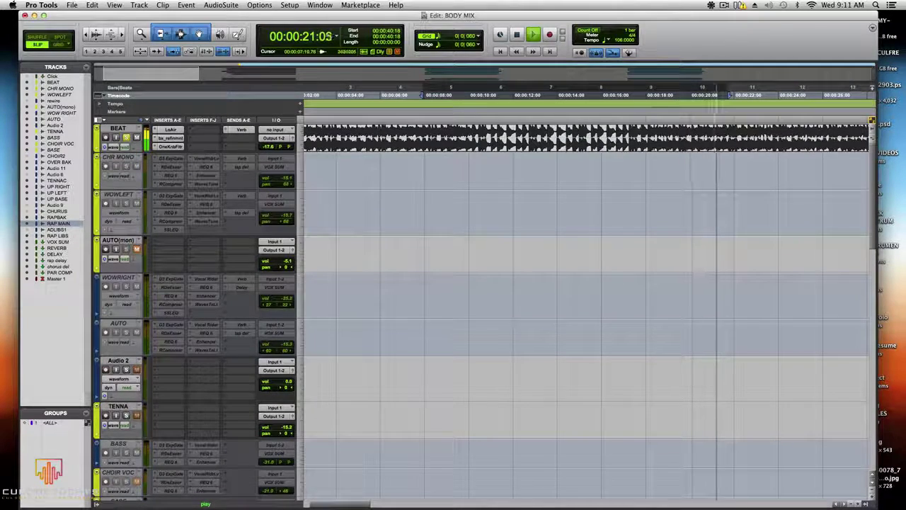
key("space")
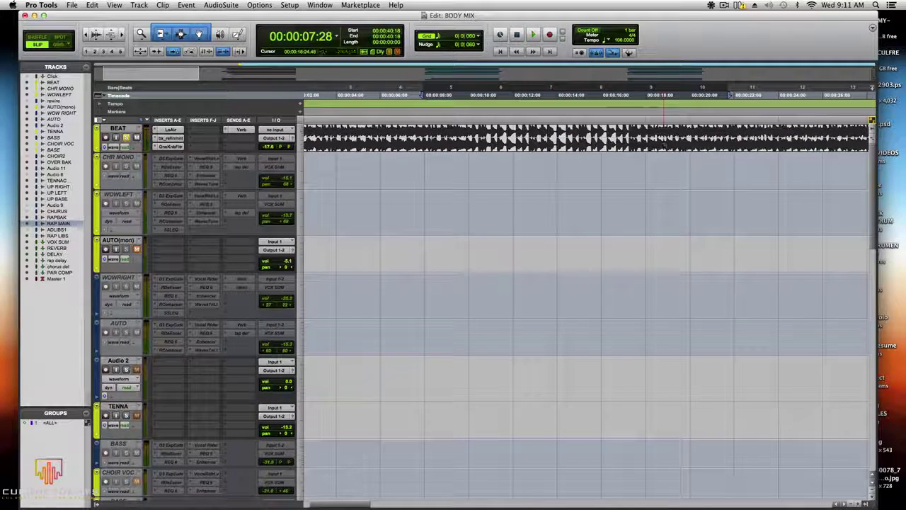
key("space")
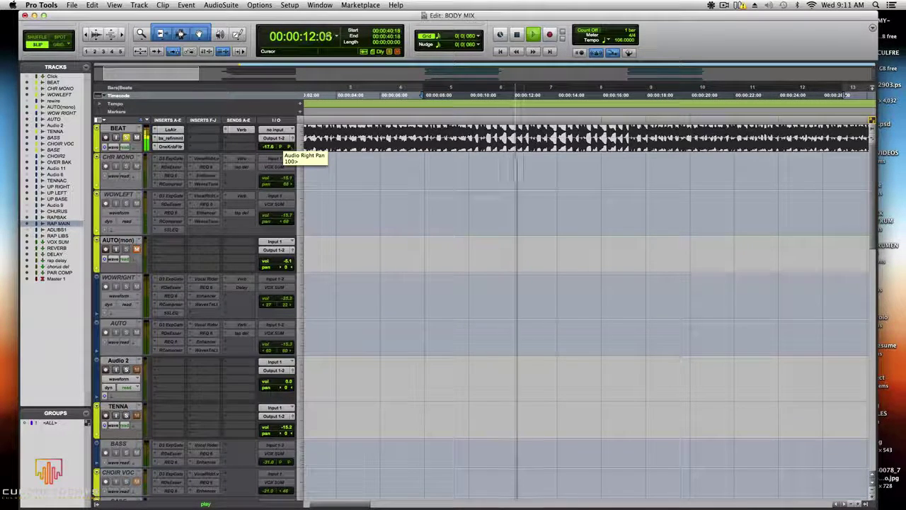
scroll(287, 152, "down", 10)
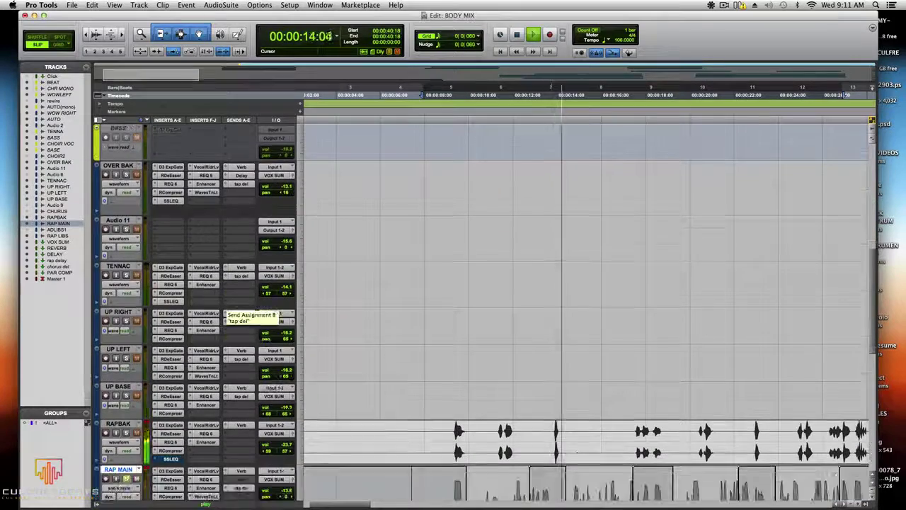
scroll(233, 309, "down", 5)
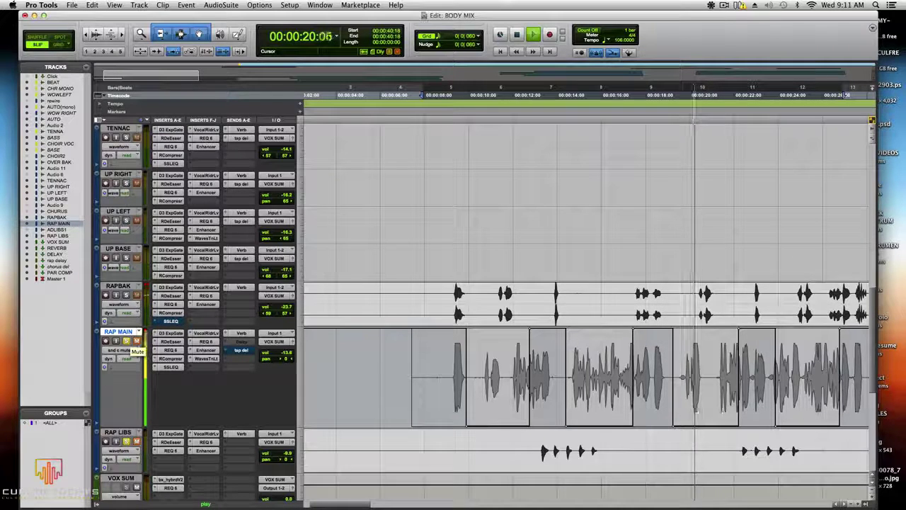
key("space")
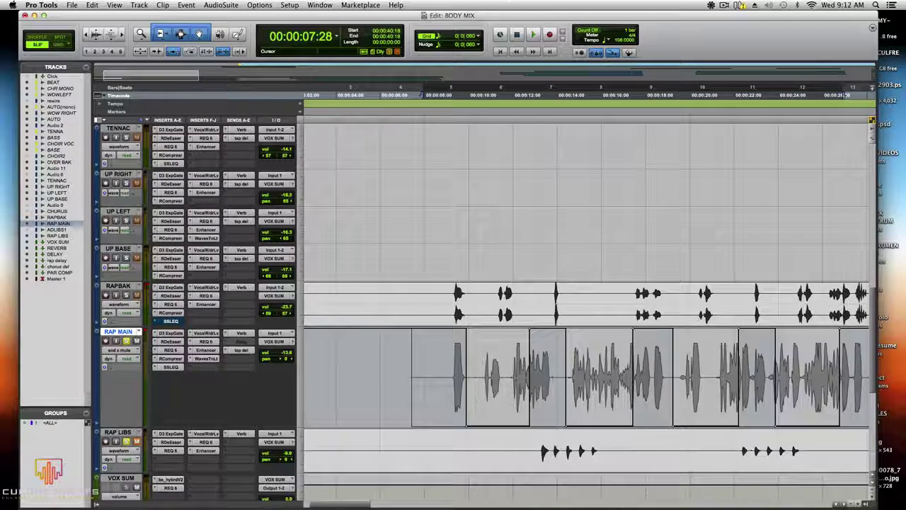
scroll(462, 345, "down", 2)
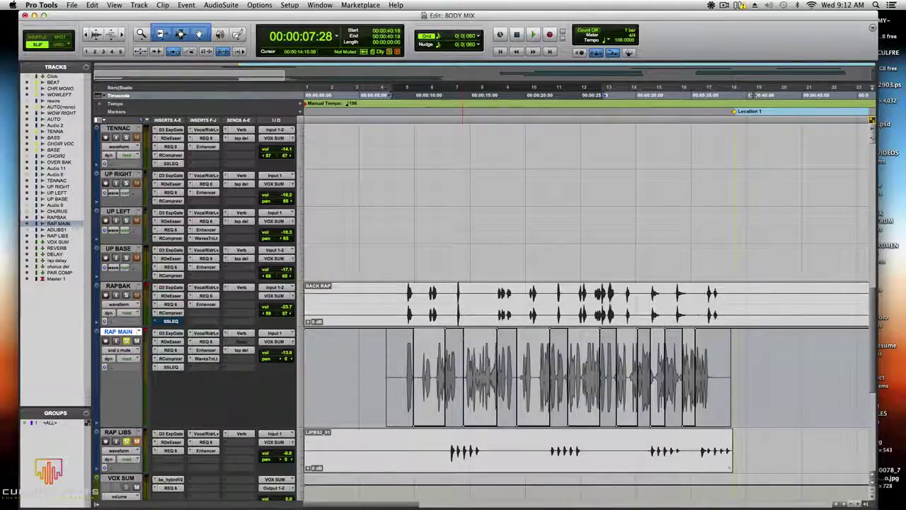
scroll(462, 345, "up", 5)
scroll(462, 344, "up", 6)
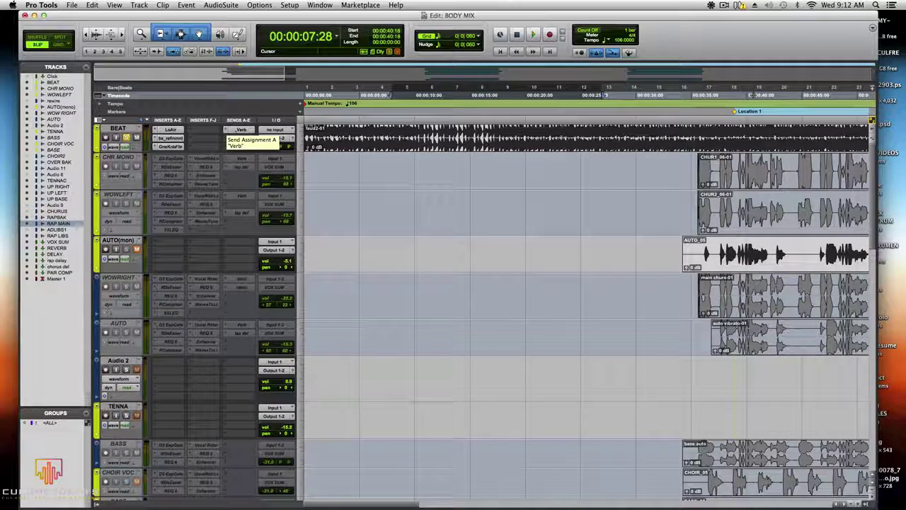
Step: Check BEAT's Verb send level, then bring up the bx_refinement plugin on BEAT
scroll(241, 134, "down", 5)
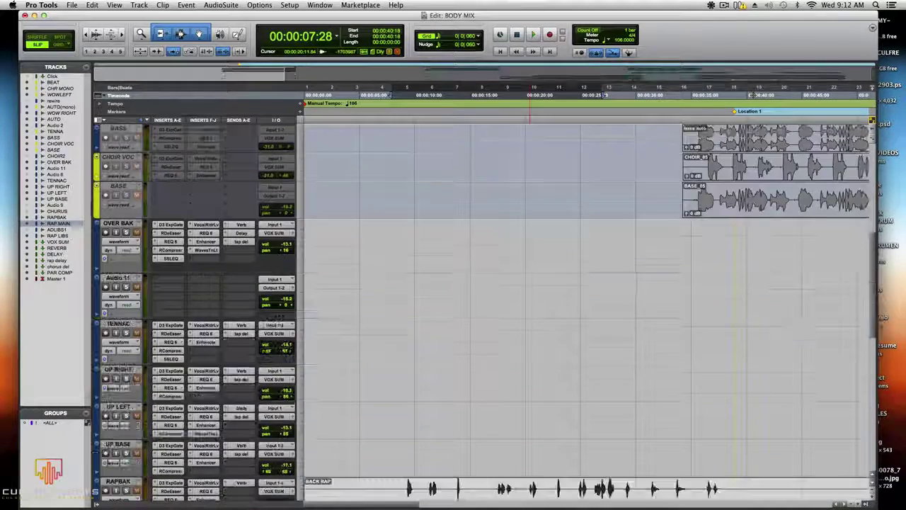
scroll(481, 311, "up", 5)
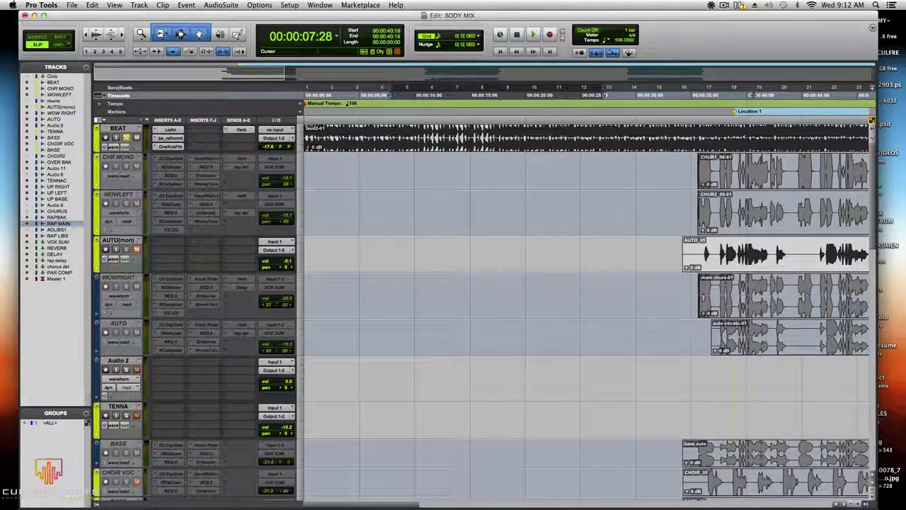
left_click(241, 130)
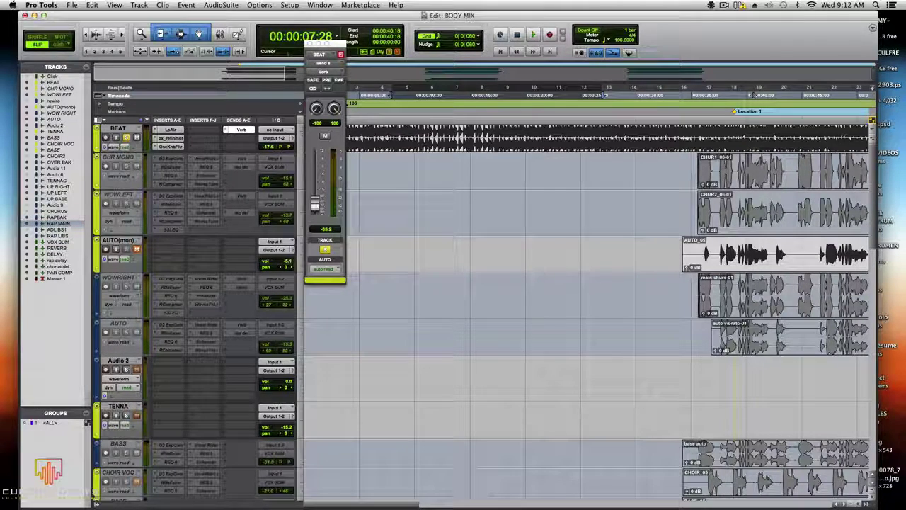
left_click(310, 44)
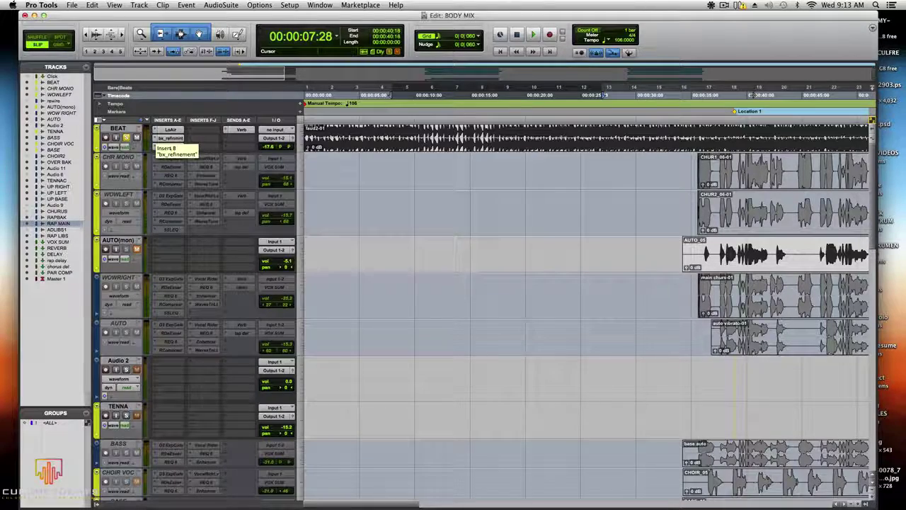
left_click(169, 138)
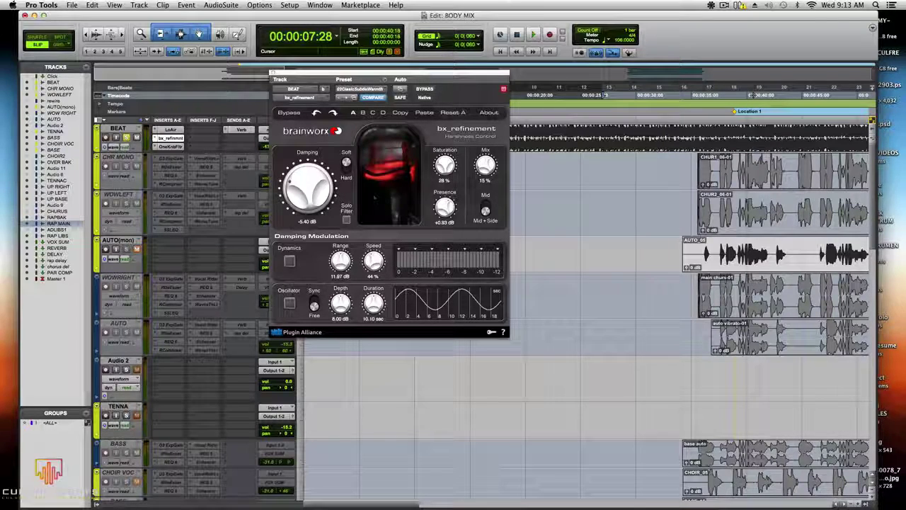
Step: Close bx_refinement, move the play start to 00:00:08:28 and play the session
key("super+w")
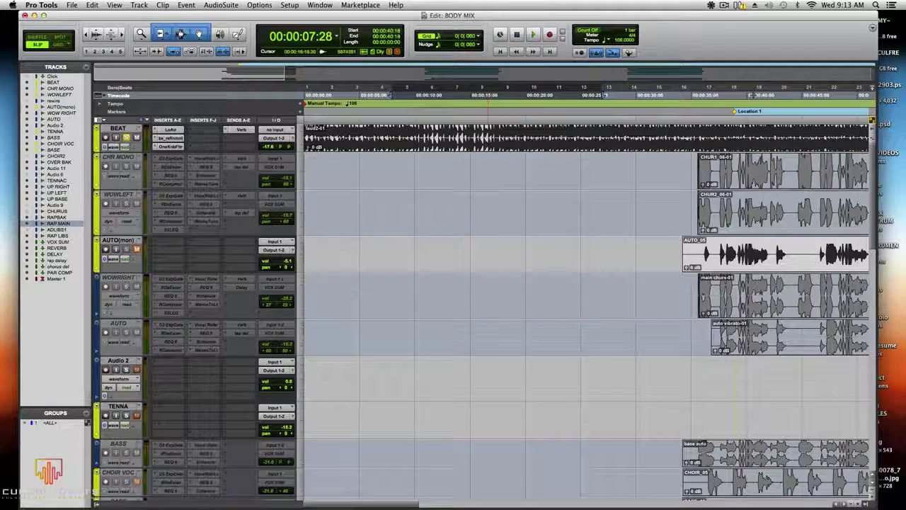
scroll(588, 304, "down", 1)
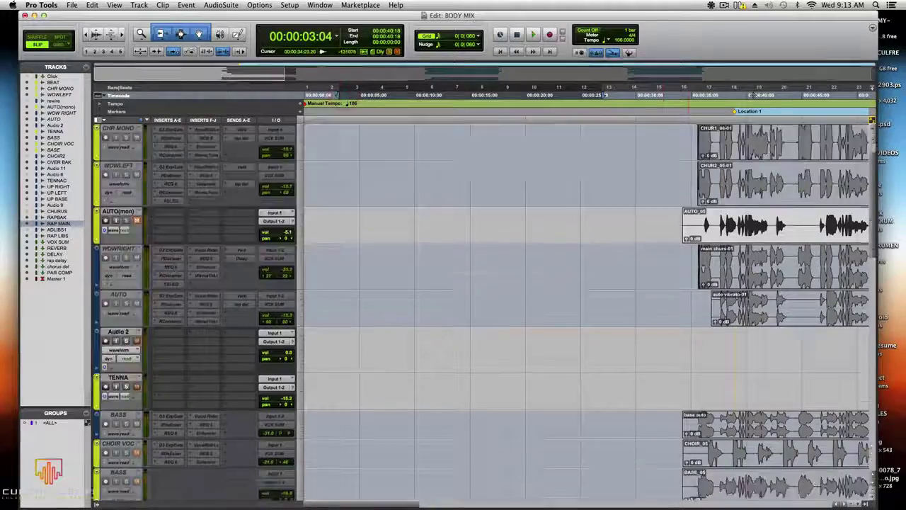
scroll(588, 304, "down", 5)
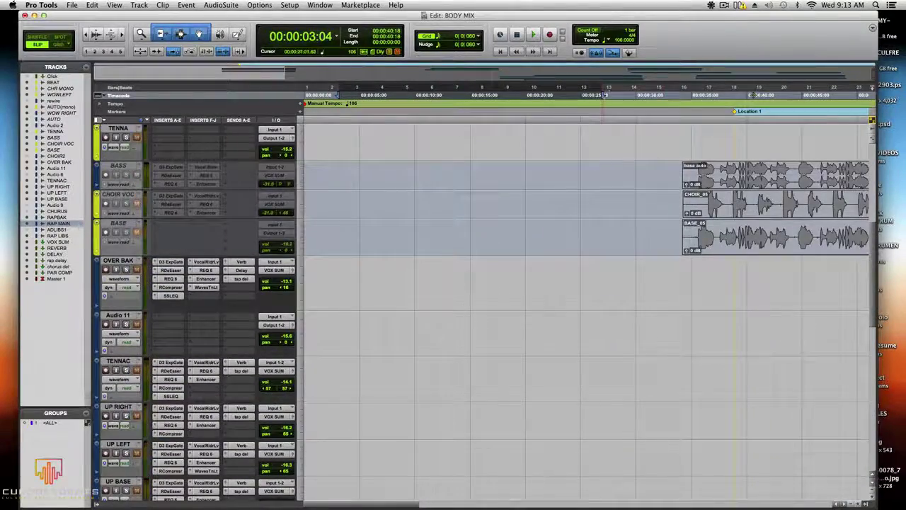
left_click(679, 121)
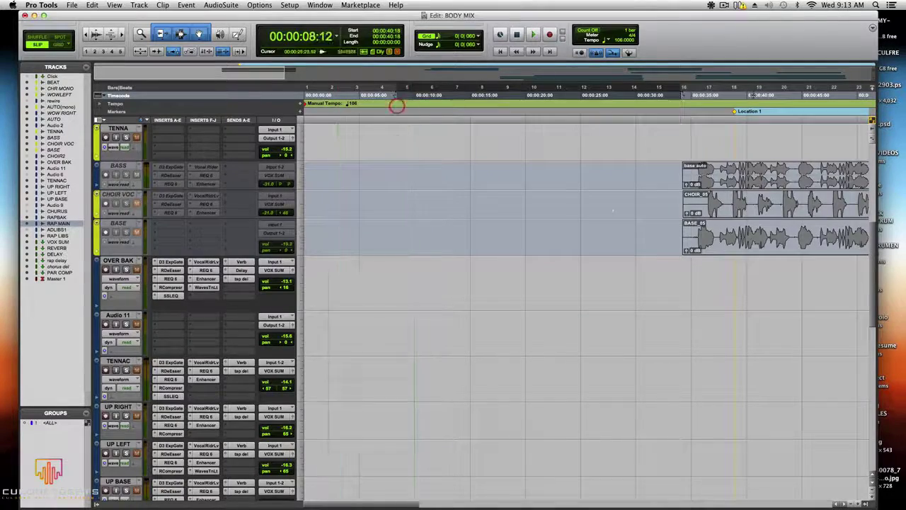
scroll(588, 305, "down", 10)
scroll(587, 304, "up", 3)
left_click(400, 104)
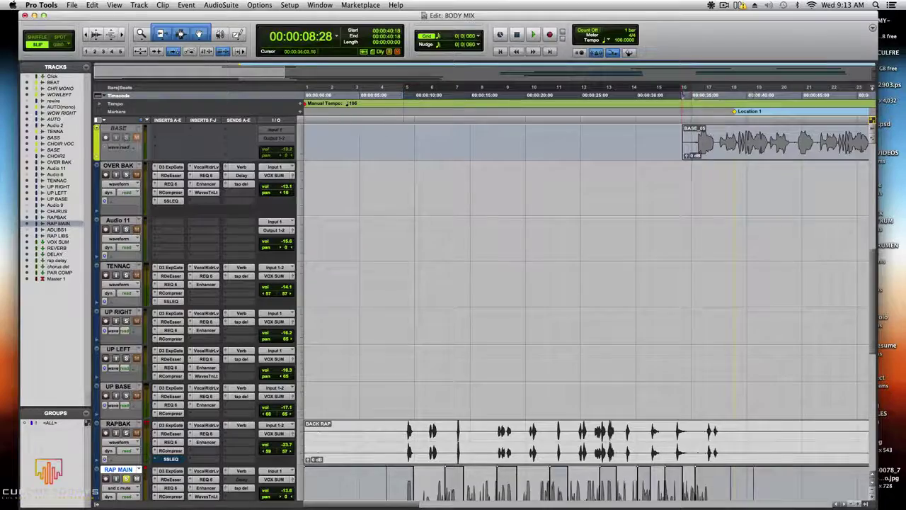
scroll(587, 305, "down", 7)
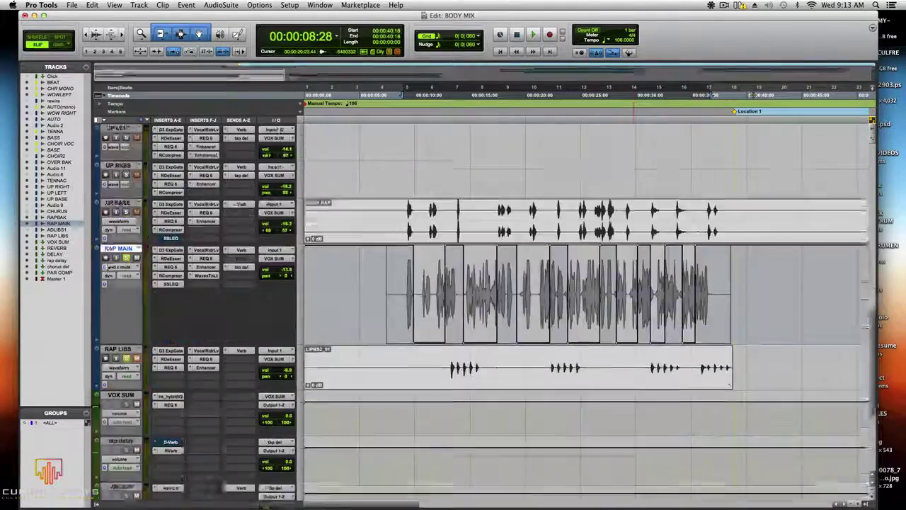
scroll(588, 304, "down", 6)
scroll(588, 305, "up", 9)
scroll(634, 201, "up", 5)
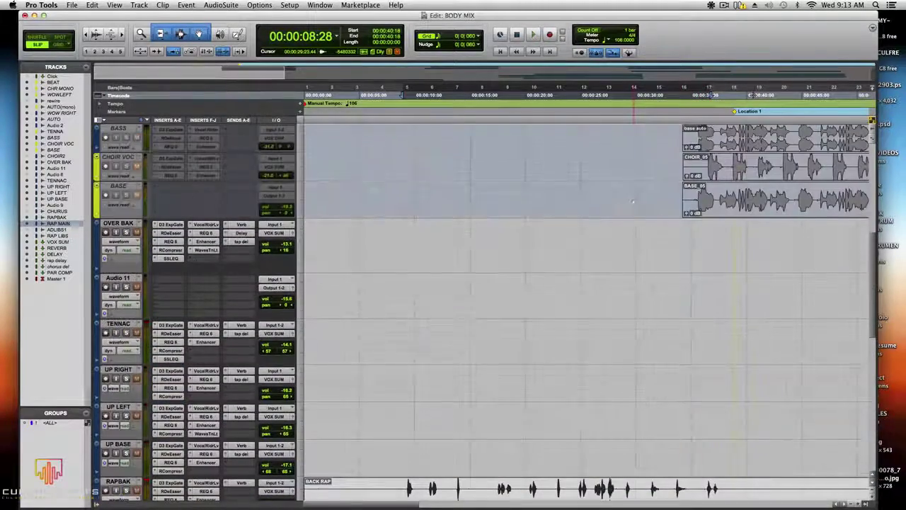
key("space")
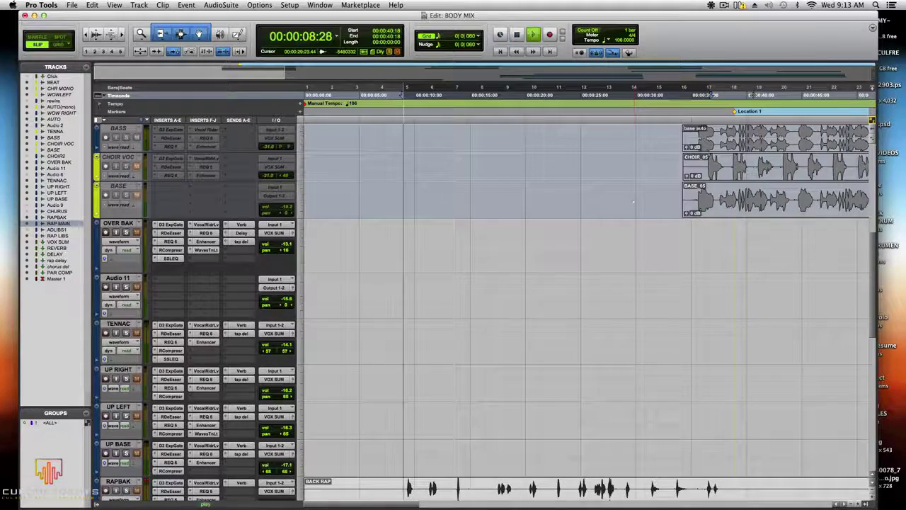
Step: Halt the rap vocal playback and scroll the Edit window down toward the Master track
scroll(634, 201, "down", 5)
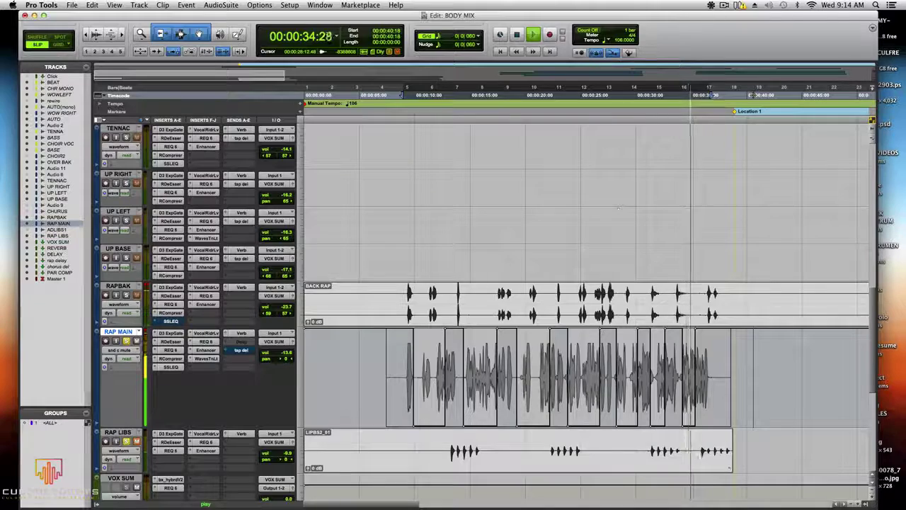
key("space")
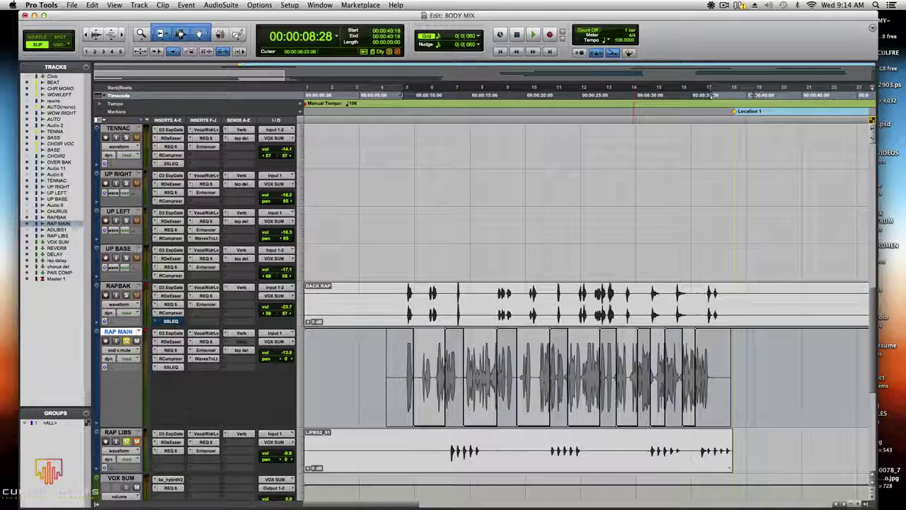
scroll(752, 95, "down", 8)
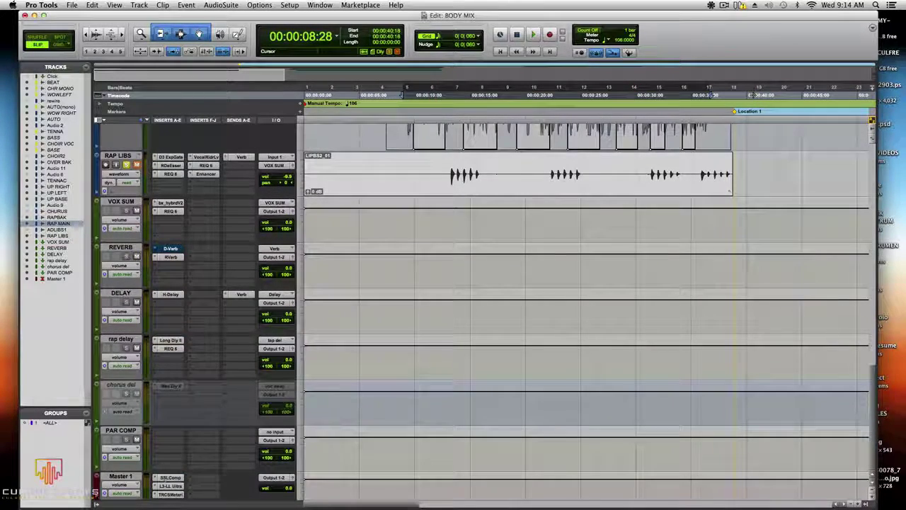
left_click(170, 486)
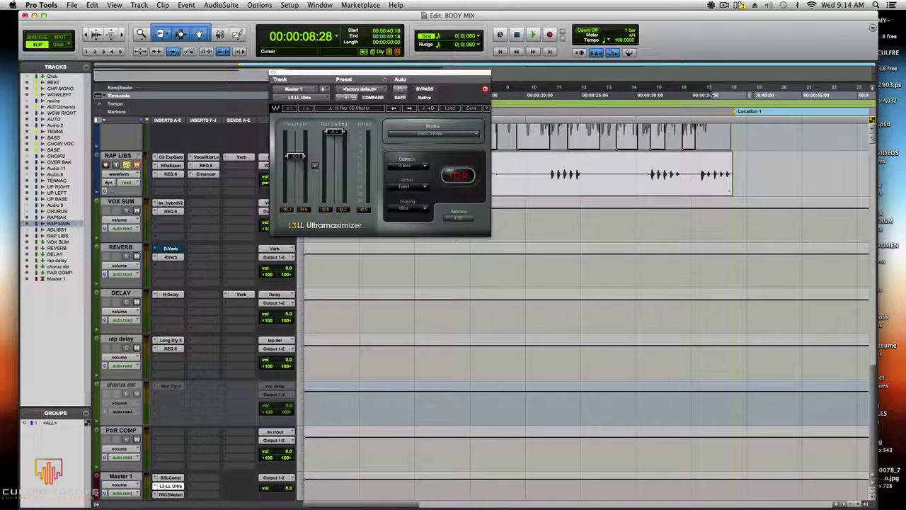
left_click(170, 494)
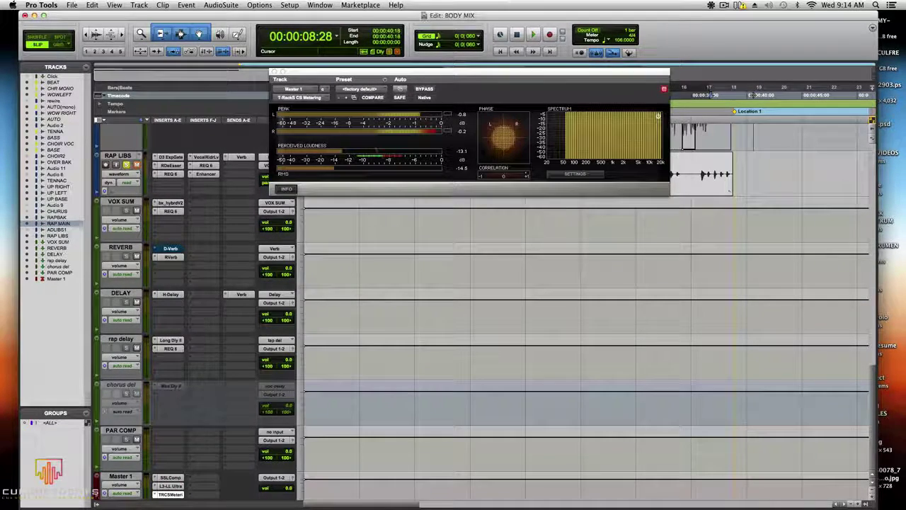
left_click(275, 71)
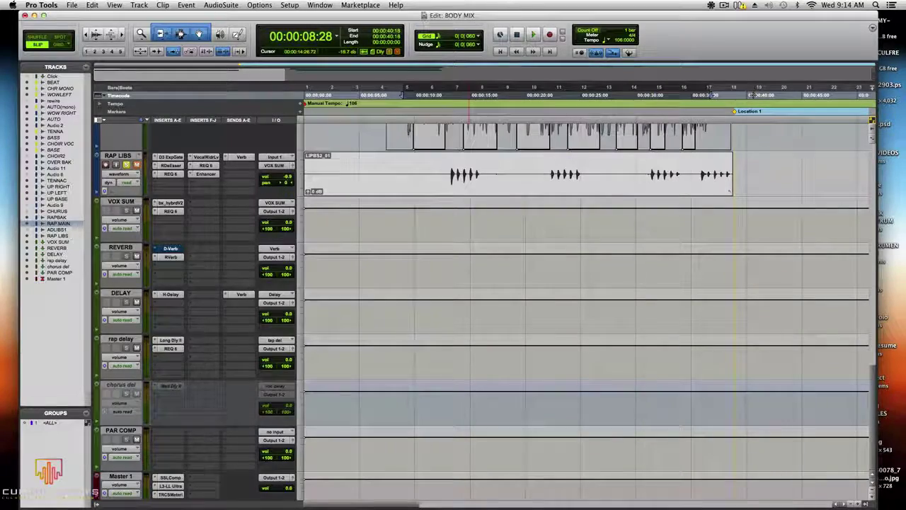
scroll(587, 284, "up", 10)
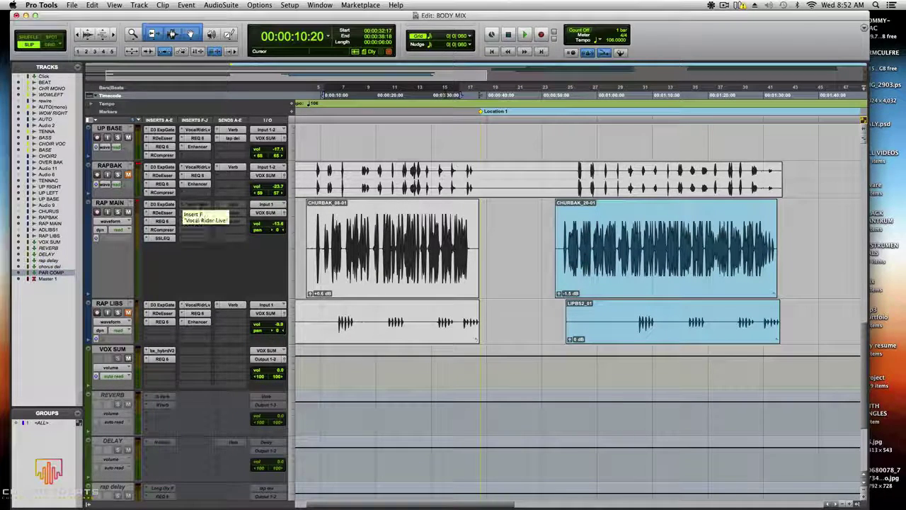
Step: Make RAP MAIN's Vocal Rider Live insert active again
right_click(189, 207)
right_click(190, 206)
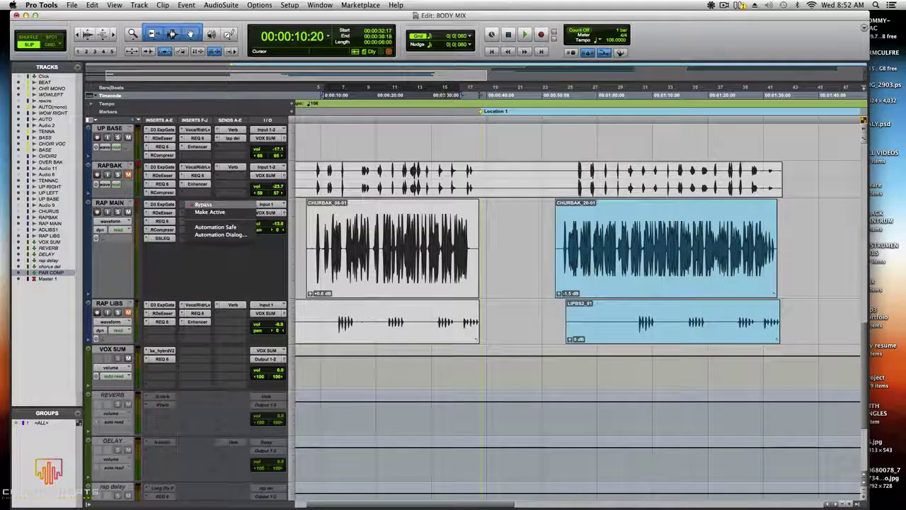
left_click(189, 205)
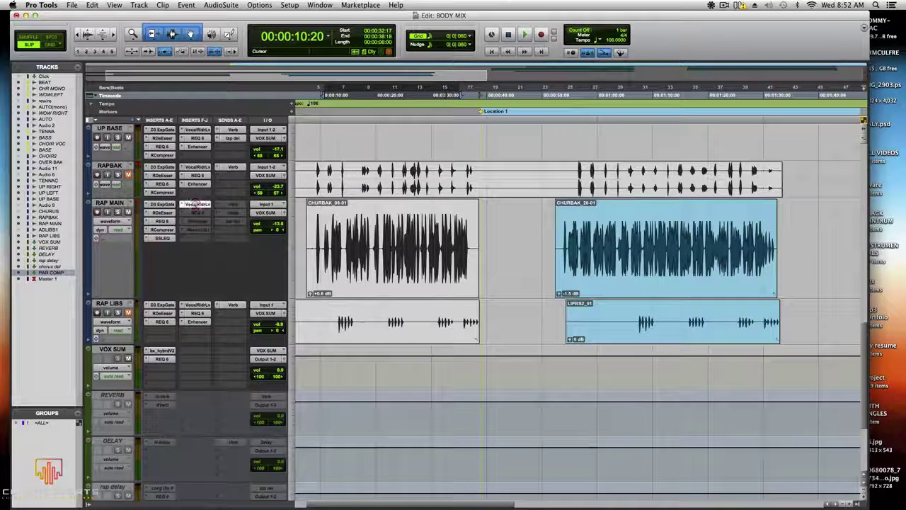
Step: Lower the Vocal Rider Live Range to 4.2 and close its window
left_click(190, 205)
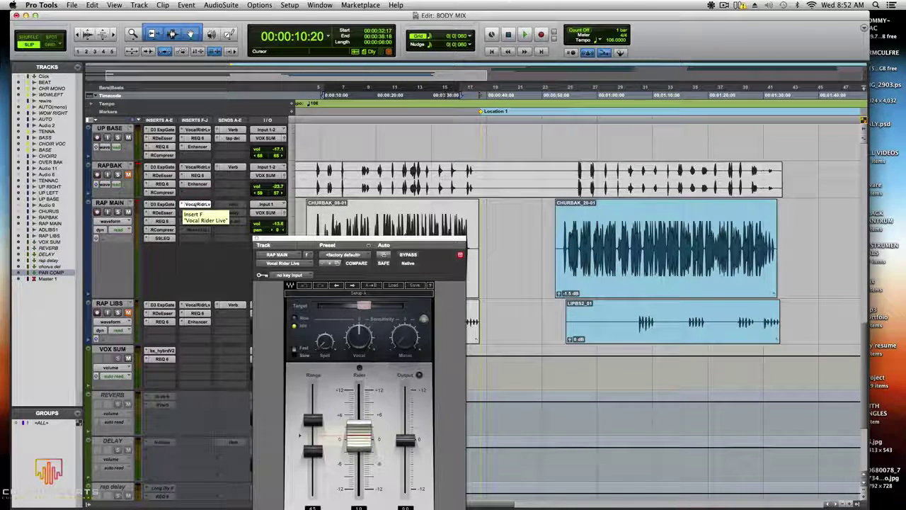
left_click_drag(291, 241, 319, 206)
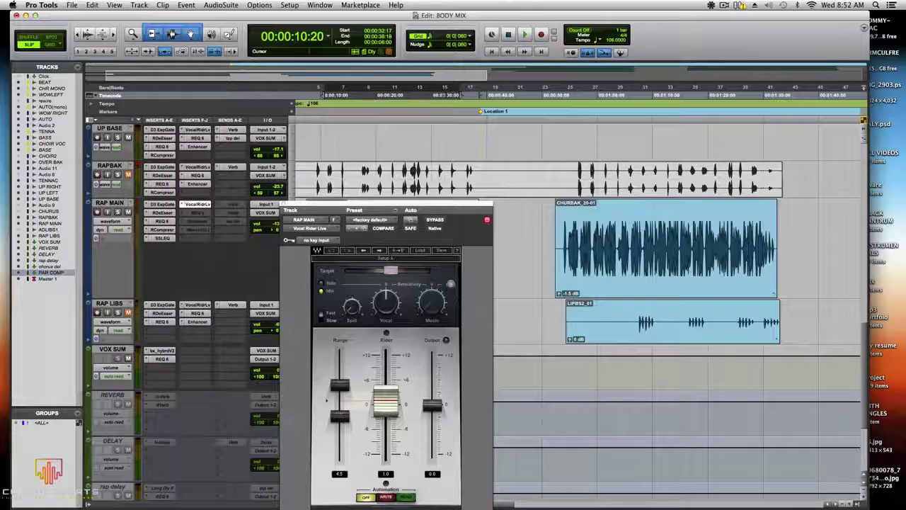
left_click_drag(346, 204, 360, 172)
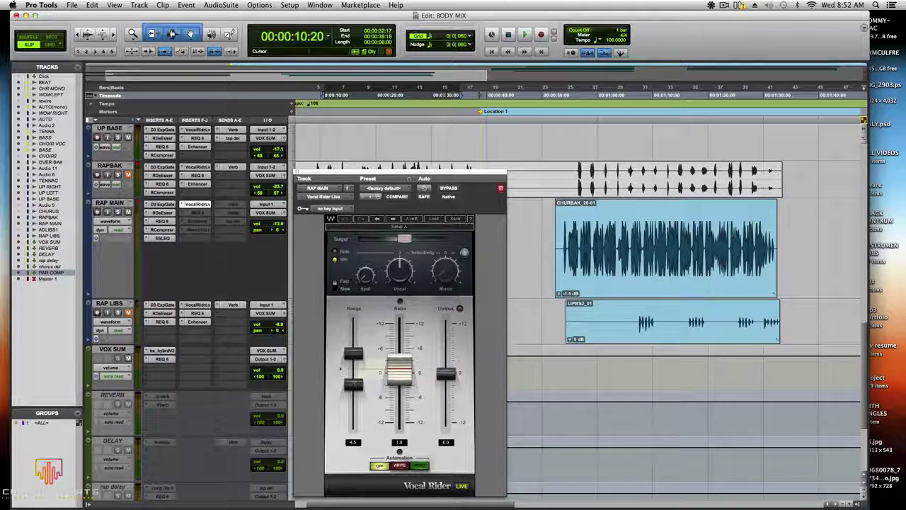
left_click_drag(353, 384, 339, 365)
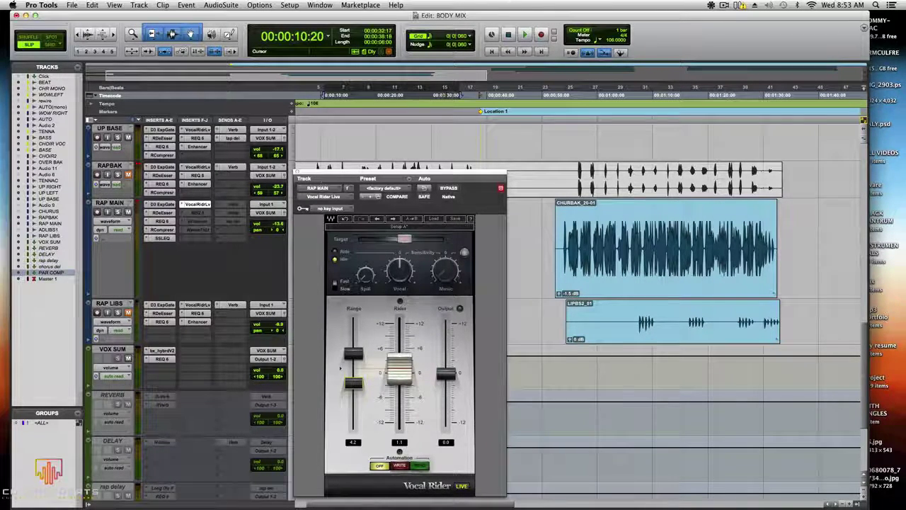
left_click(298, 172)
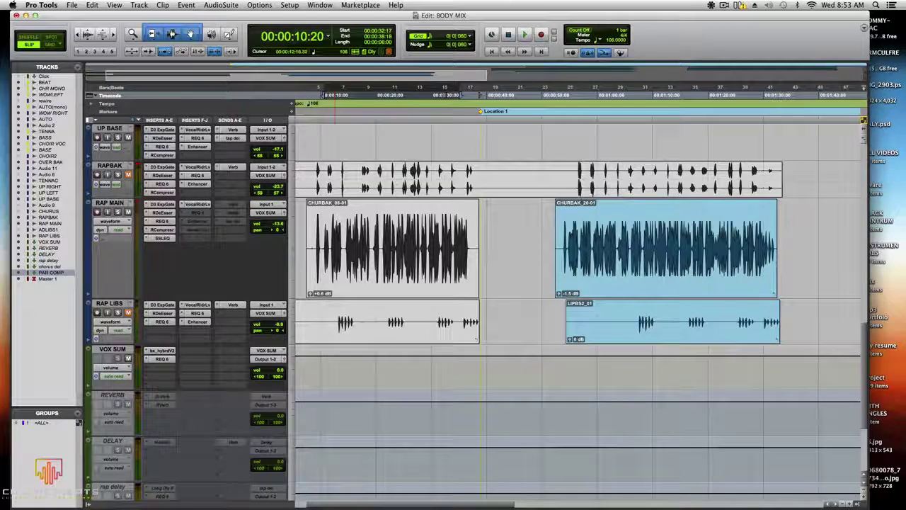
key("space")
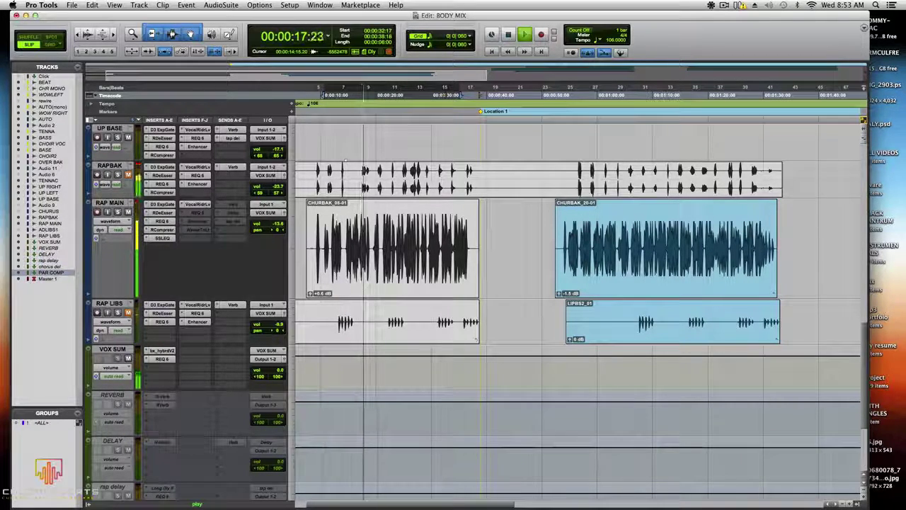
key("space")
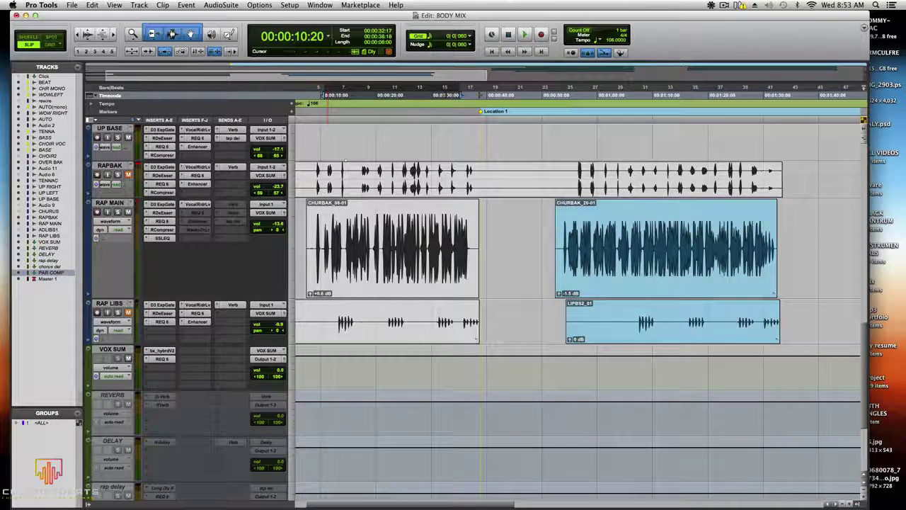
left_click(162, 221)
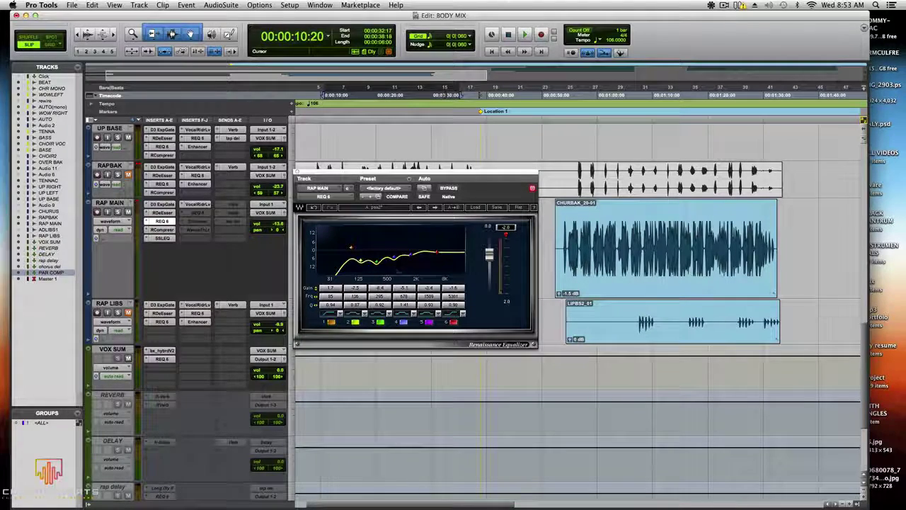
left_click(298, 173)
left_click(197, 213)
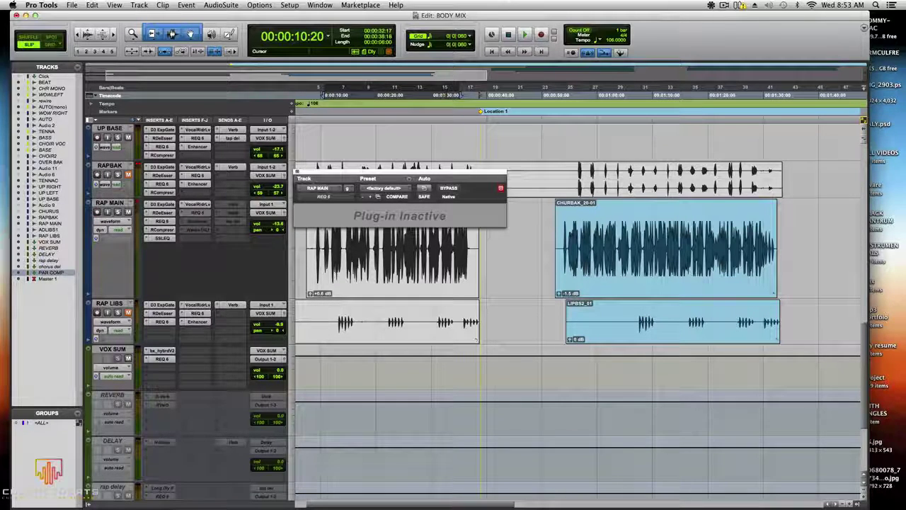
left_click(298, 172)
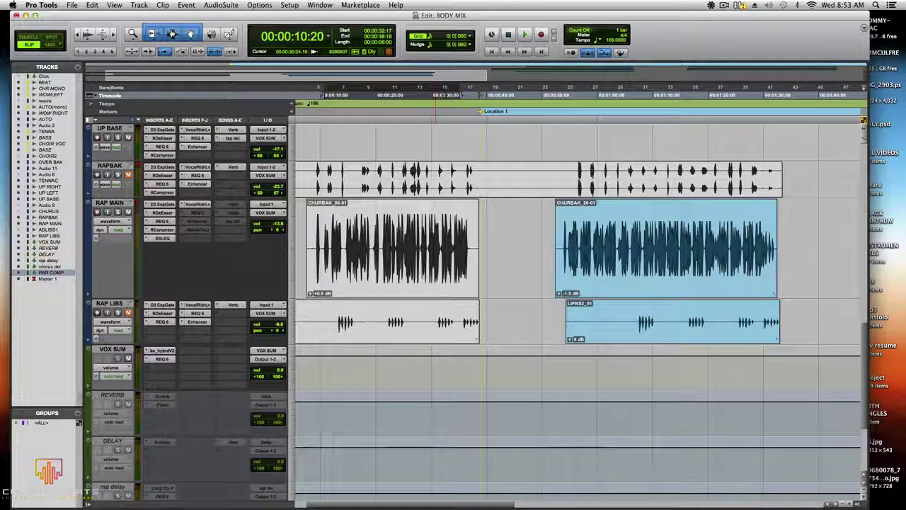
Step: Reactivate RAP MAIN's inactive flat REQ 6 insert and open its equalizer
right_click(184, 205)
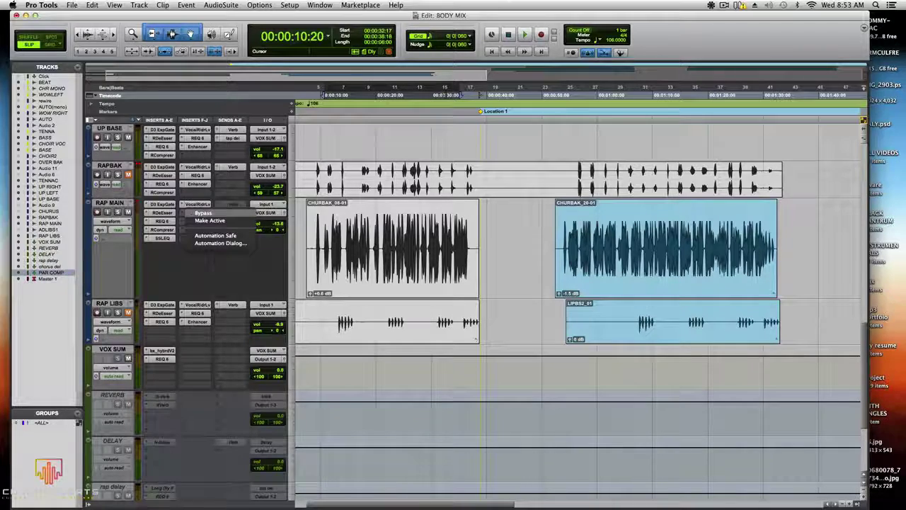
left_click(212, 221)
right_click(186, 207)
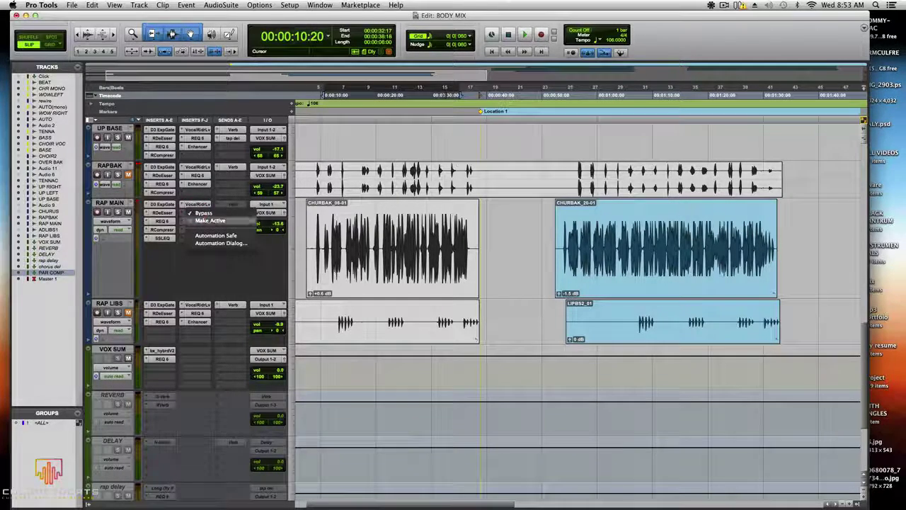
left_click(213, 216)
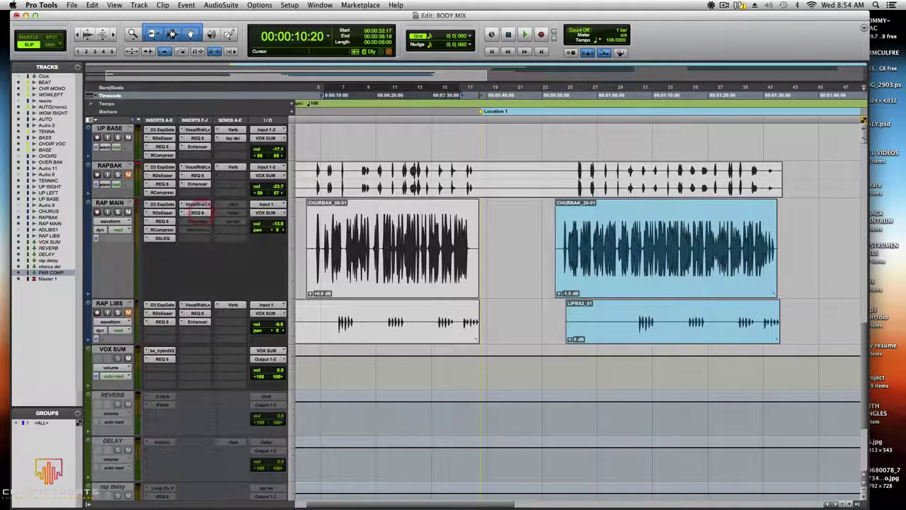
left_click(197, 213)
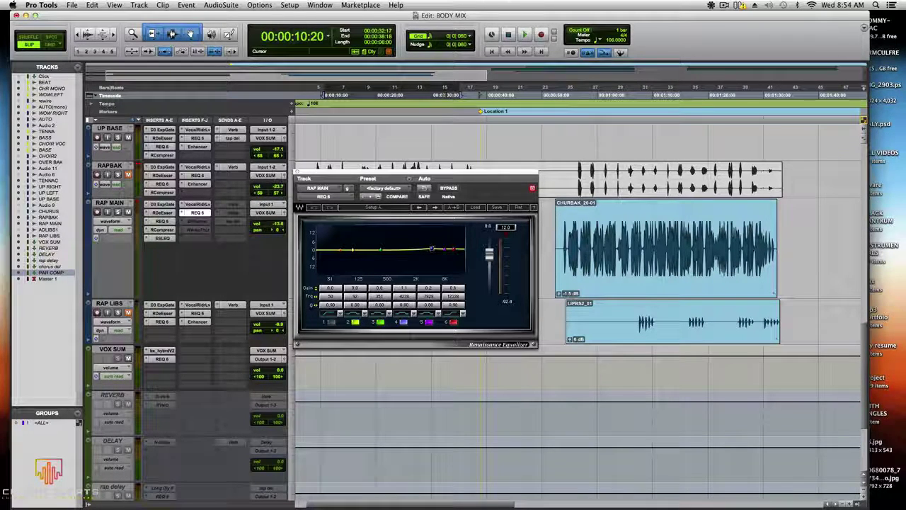
Step: Set REQ 6 band 5 to 7528 Hz and band 4 to 0.8 dB at 4386 Hz
left_click_drag(443, 249, 446, 248)
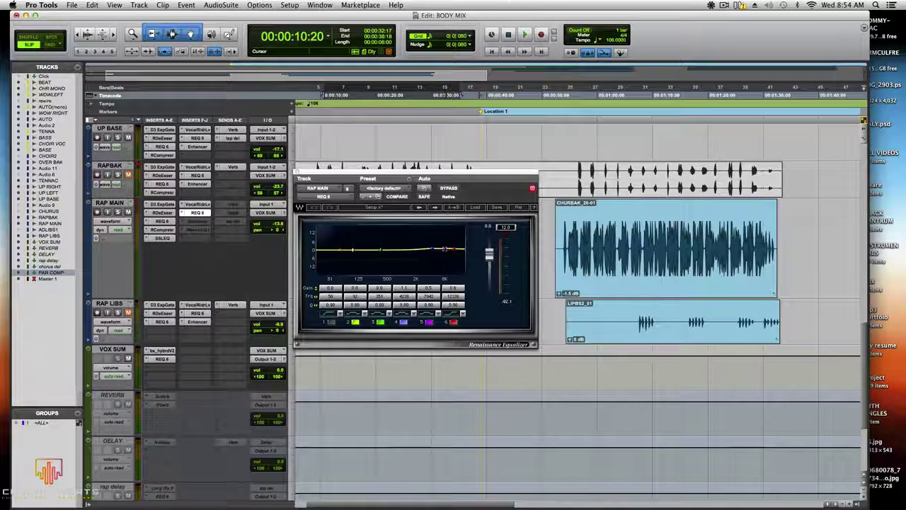
left_click_drag(446, 248, 447, 250)
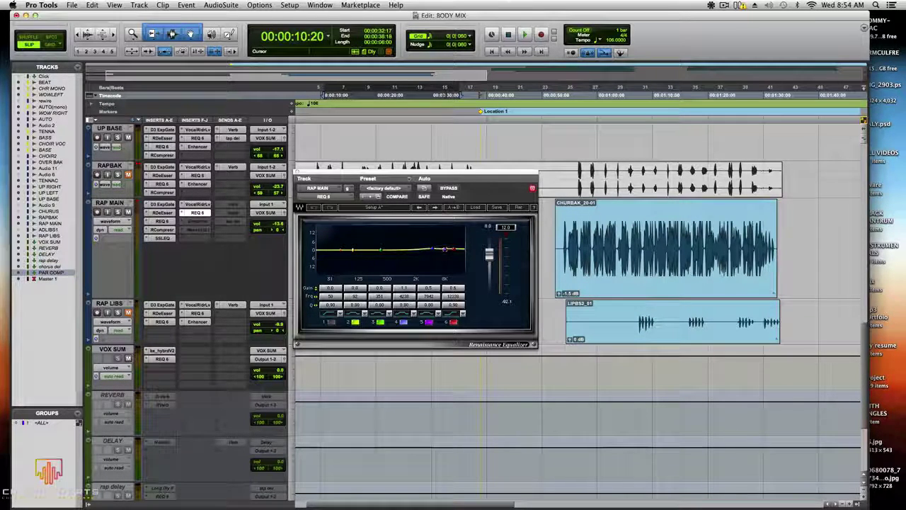
left_click_drag(445, 249, 432, 250)
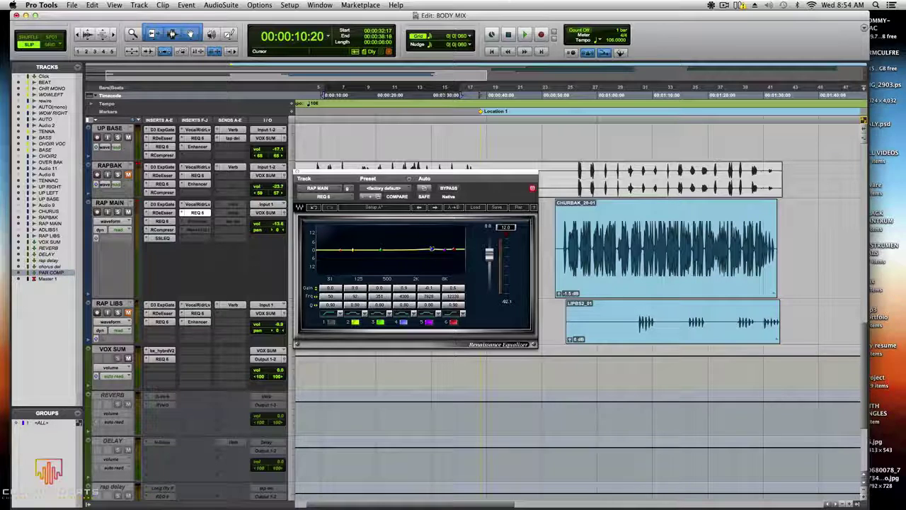
left_click_drag(431, 248, 435, 249)
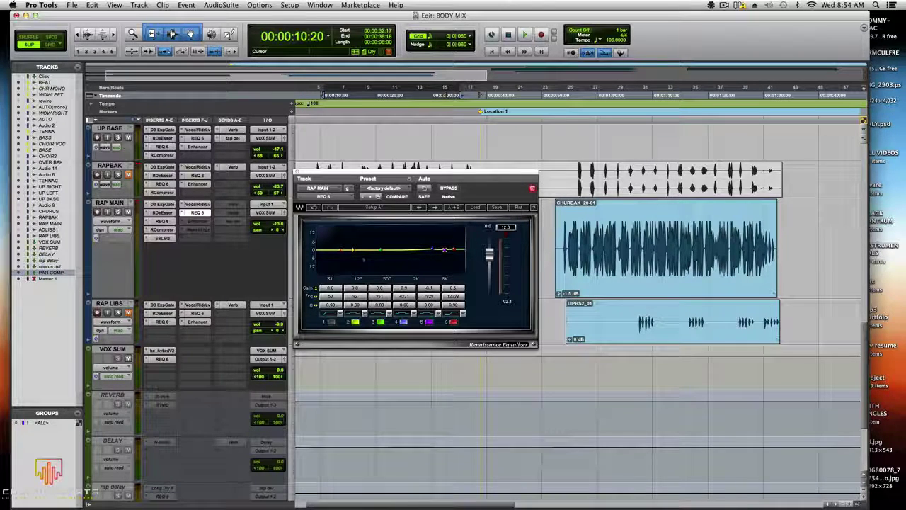
Step: Compare against the curved REQ 6, then bring up RAP MAIN's SSL G-EQ
left_click(162, 221)
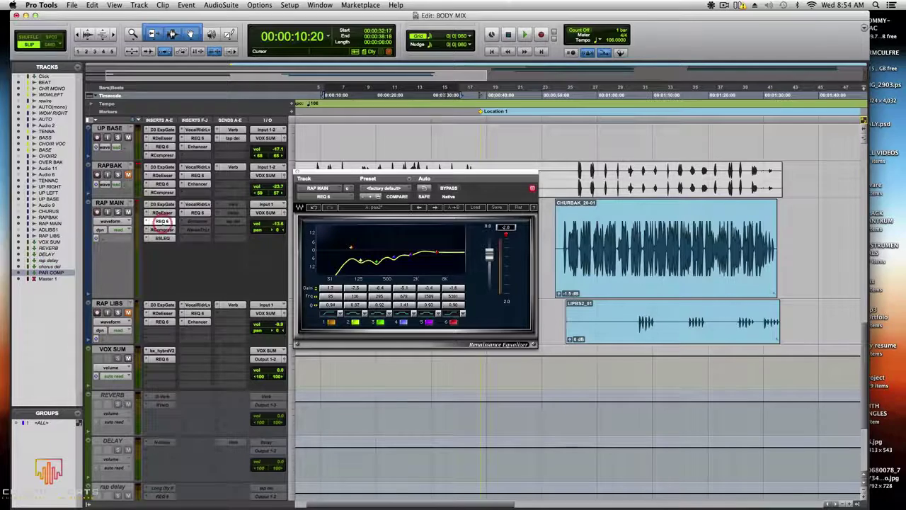
left_click(197, 213)
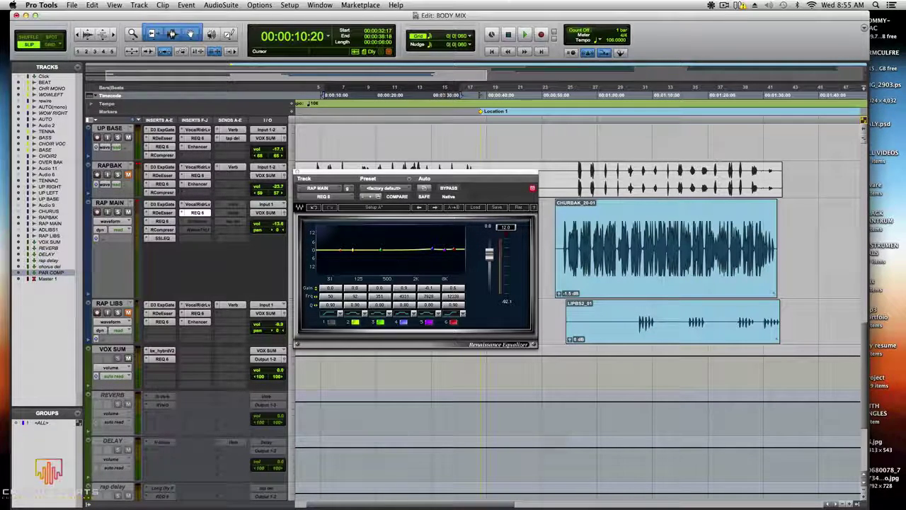
left_click(162, 238)
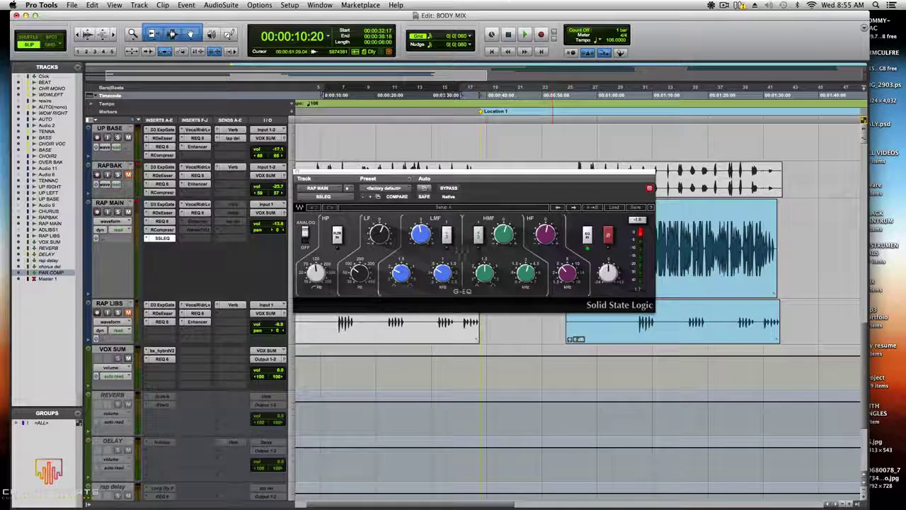
Step: Close the SSL G-EQ, make the Enhancer insert active and show AIR Enhancer
key("super+w")
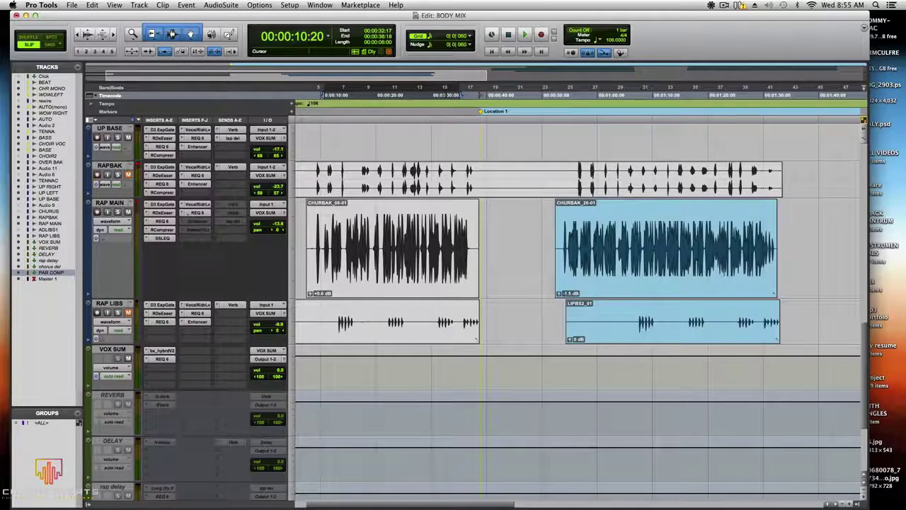
right_click(187, 212)
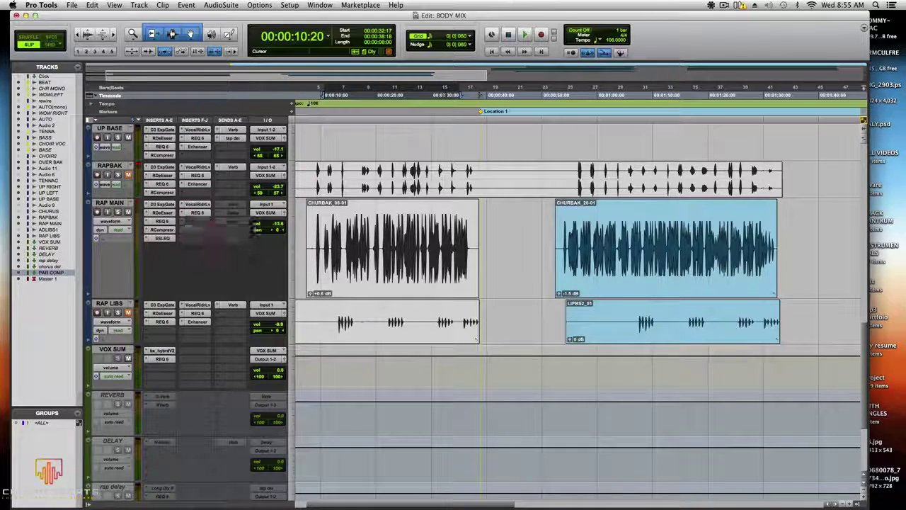
left_click(197, 221)
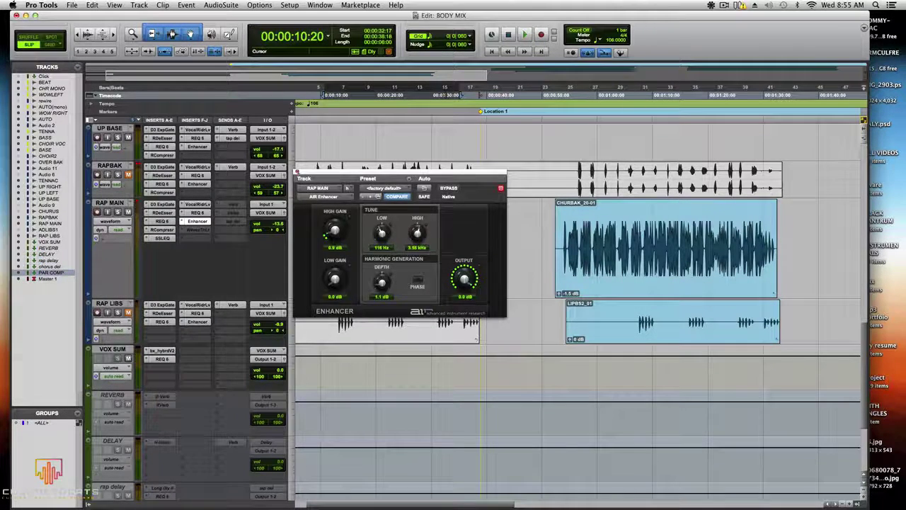
Step: Play RAP MAIN briefly with the Enhancer running, rechecking the AIR Enhancer window
left_click(298, 173)
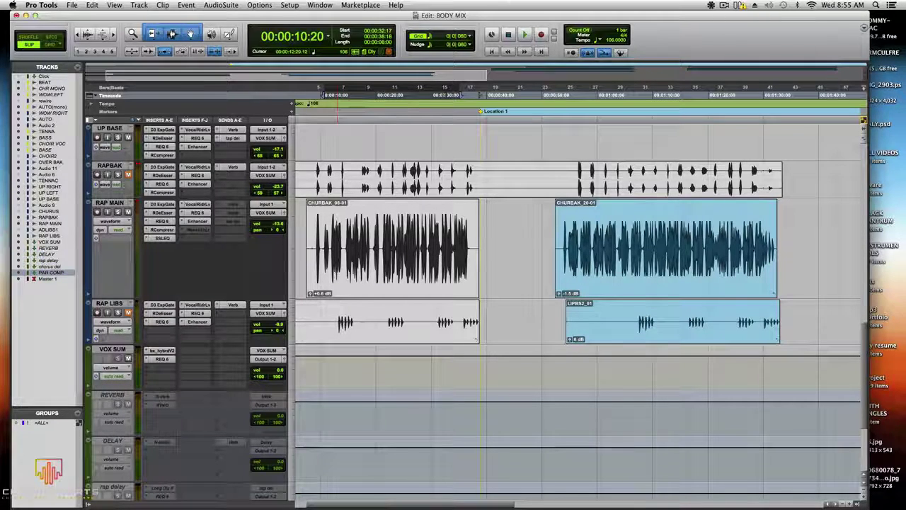
key("space")
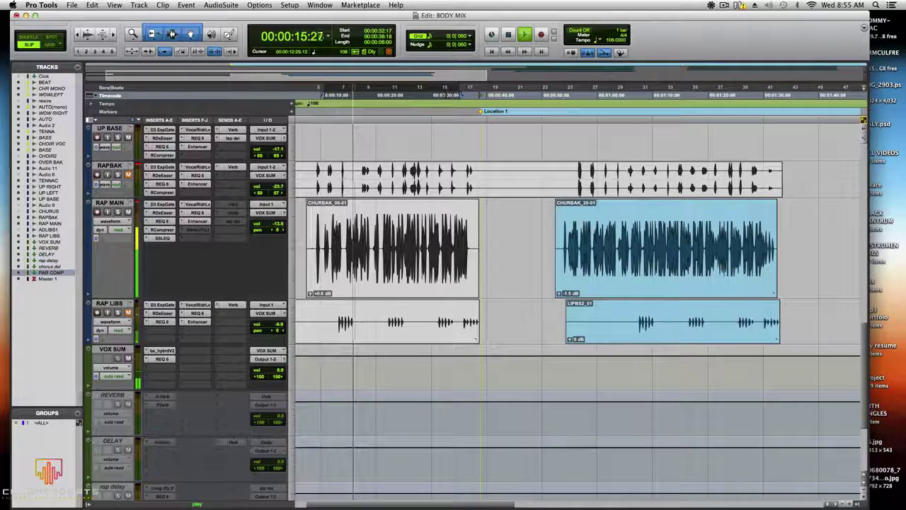
key("space")
left_click(197, 221)
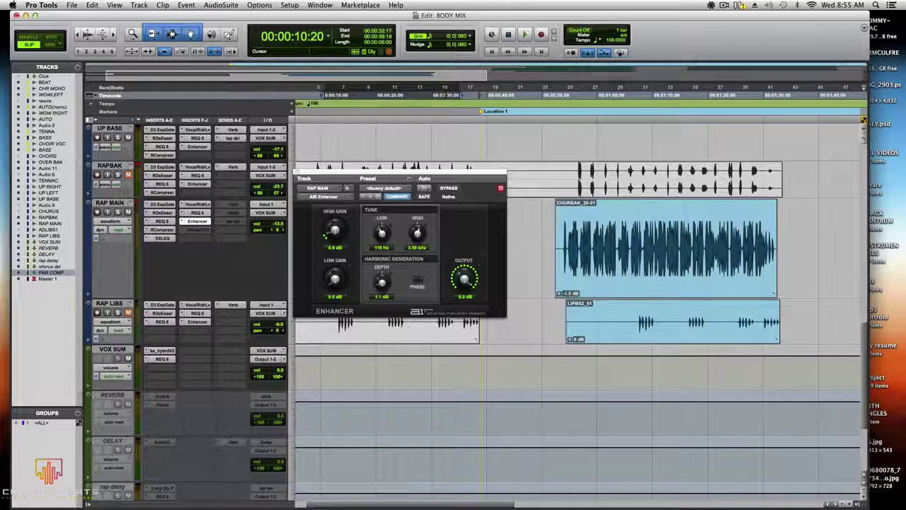
key("super+w")
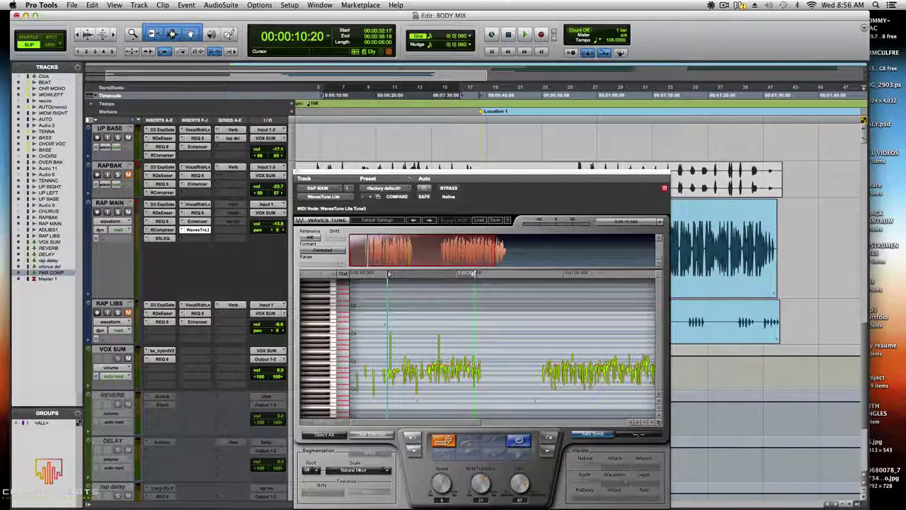
Step: Move Waves Tune Lite higher and keep its scale on Natural Minor
left_click_drag(475, 172, 452, 72)
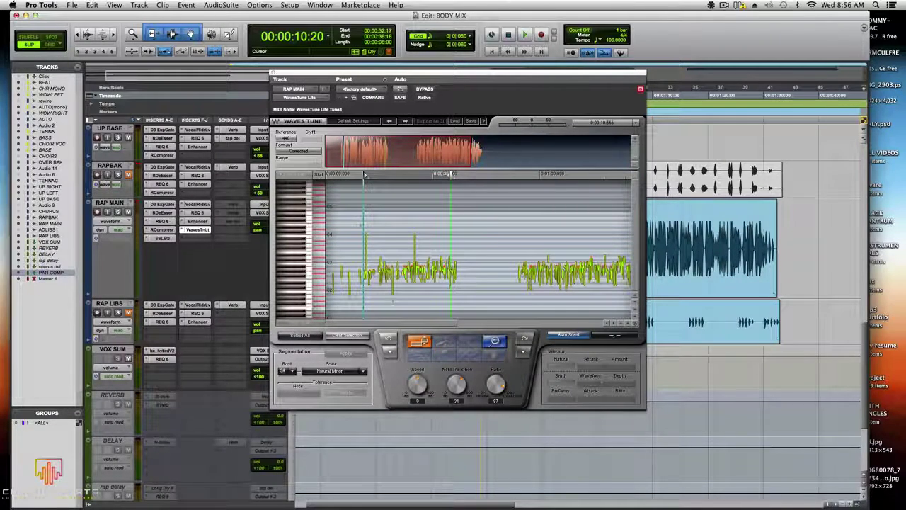
left_click(358, 370)
left_click(362, 360)
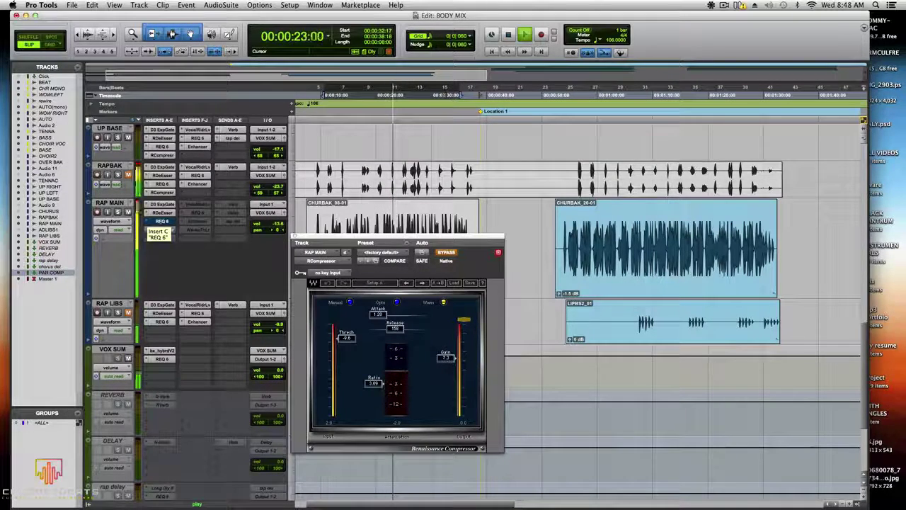
Step: Stop playback and review RAP MAIN's REQ 6 equalizer curve
left_click(297, 237)
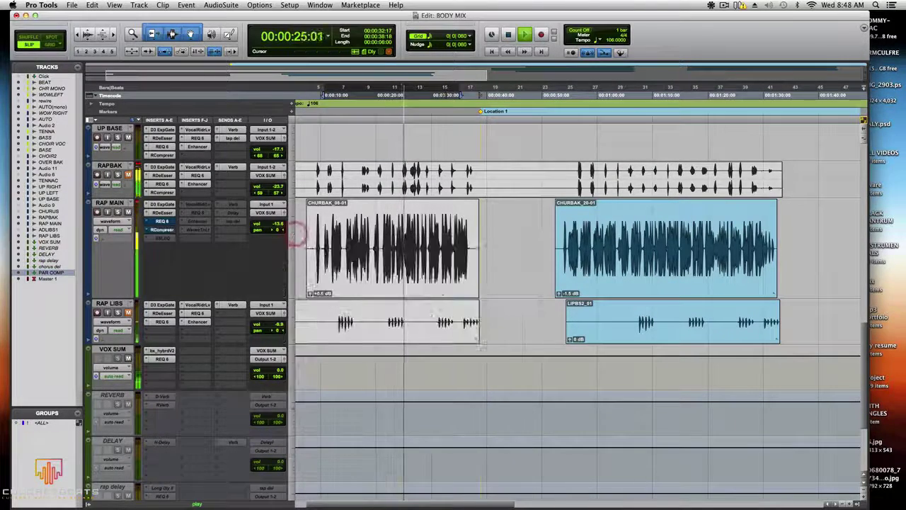
right_click(157, 221)
left_click(186, 224)
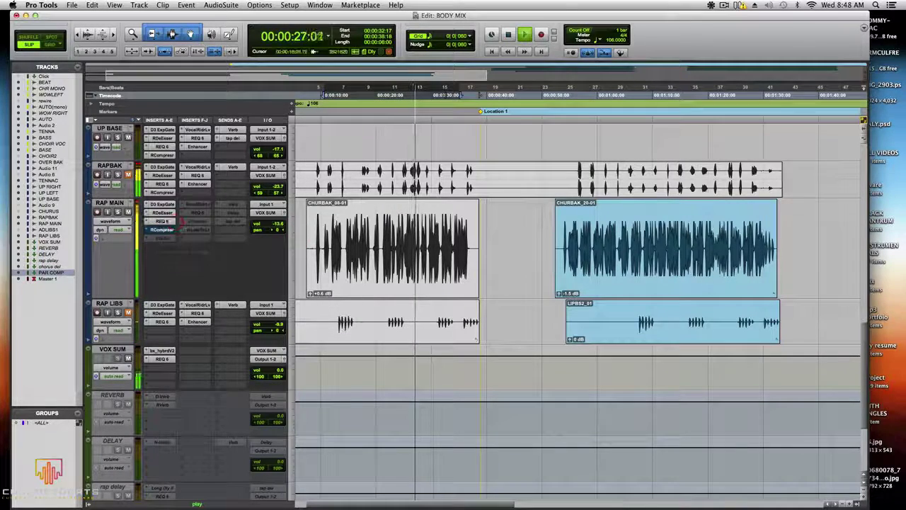
key("space")
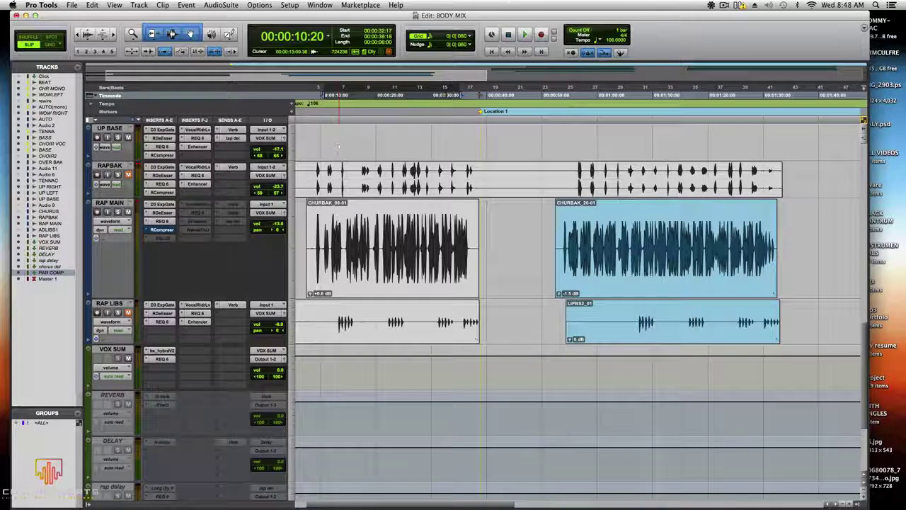
left_click(162, 220)
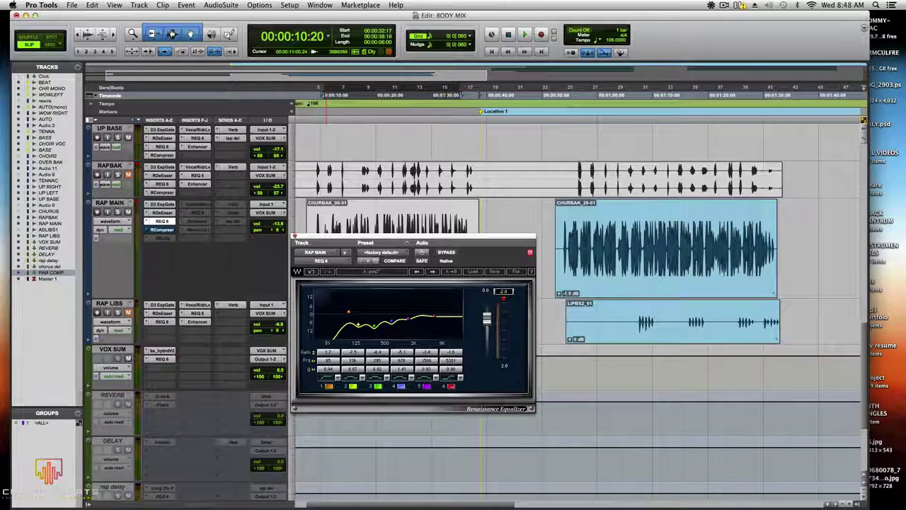
left_click(296, 237)
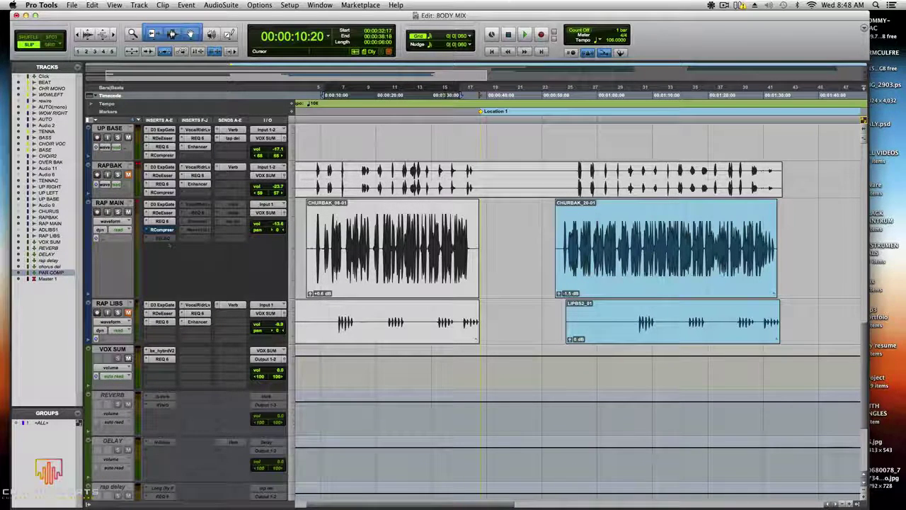
Step: Take the Renaissance Compressor out of bypass and show its settings
right_click(159, 229)
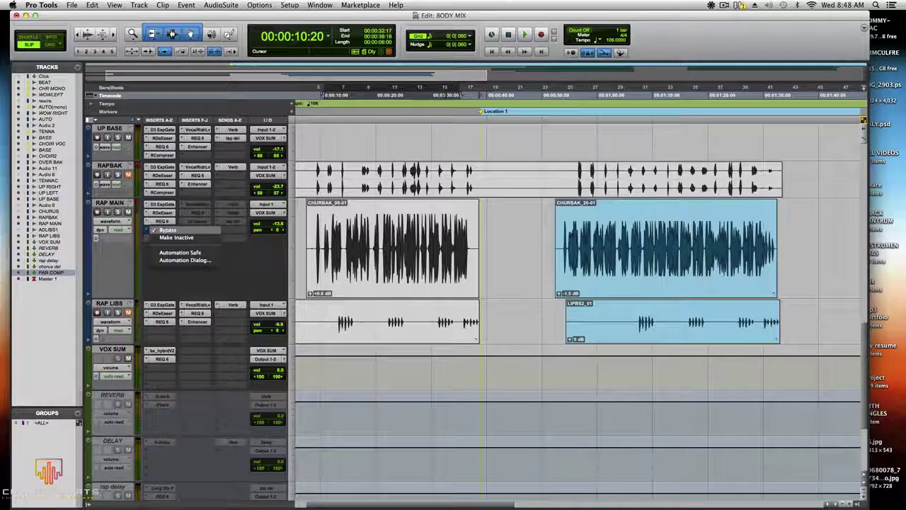
key("Escape")
left_click(161, 229)
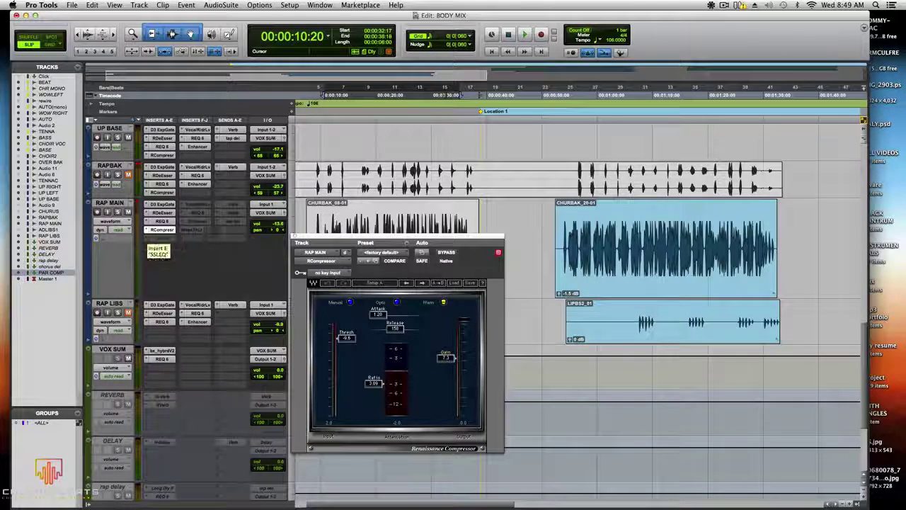
key("space")
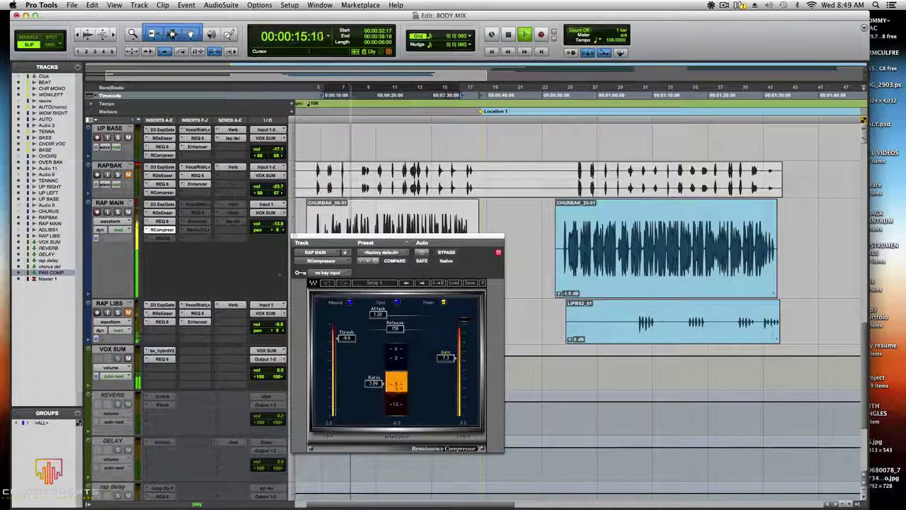
key("space")
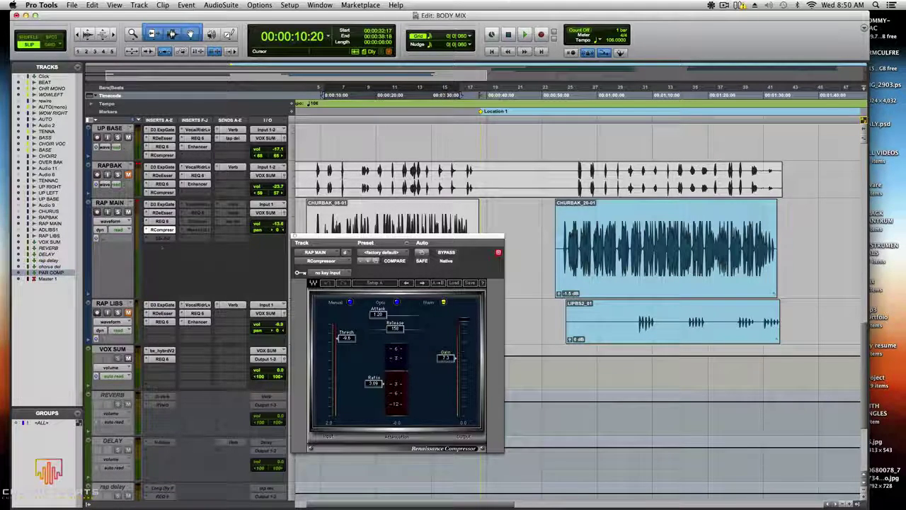
Step: Check REQ 6 and the compressor, then make the inactive SSLEQ insert active
left_click(161, 220)
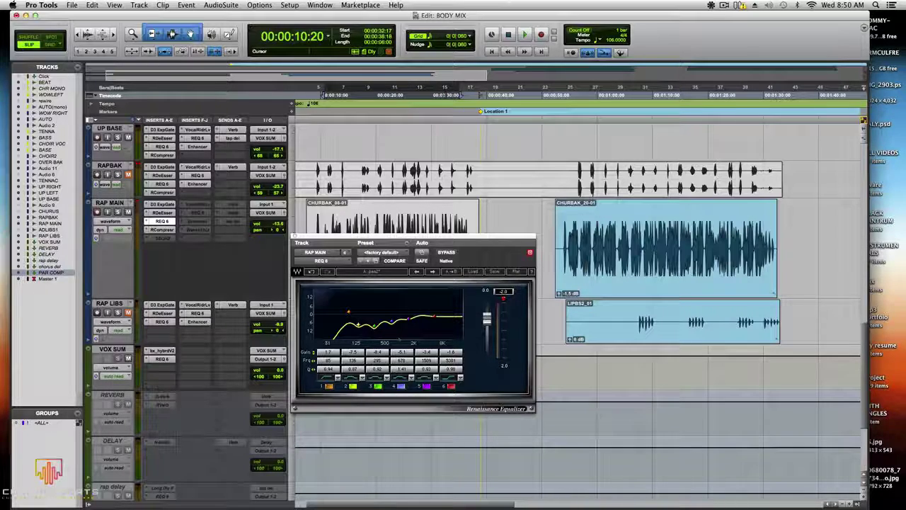
left_click(529, 252)
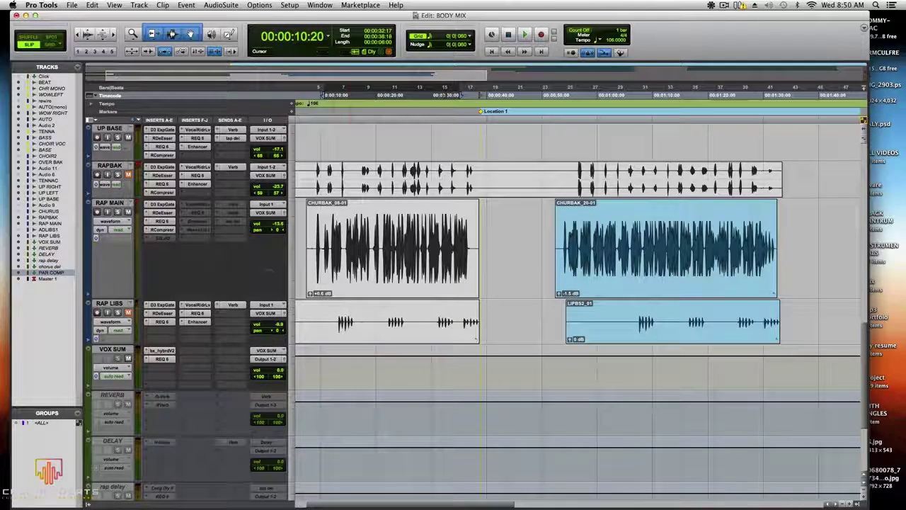
left_click(162, 230)
left_click(162, 238)
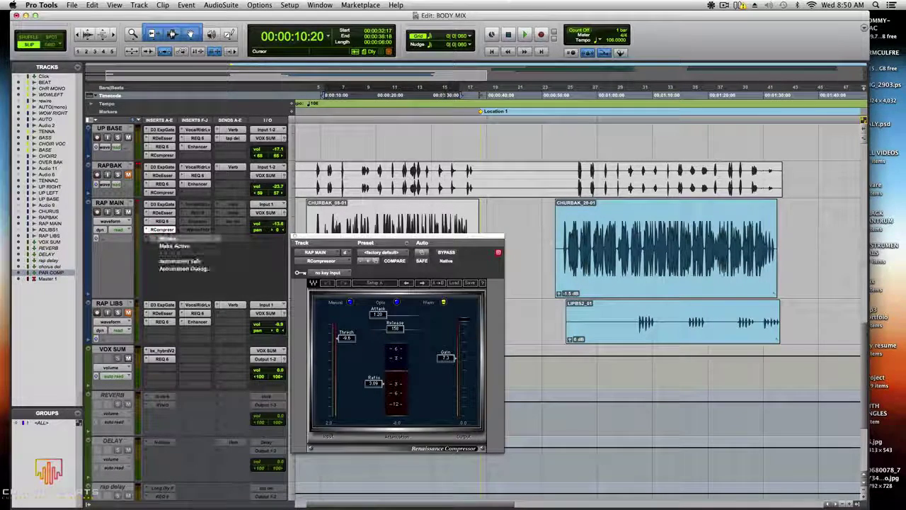
key("Escape")
left_click(161, 238)
left_click(220, 245)
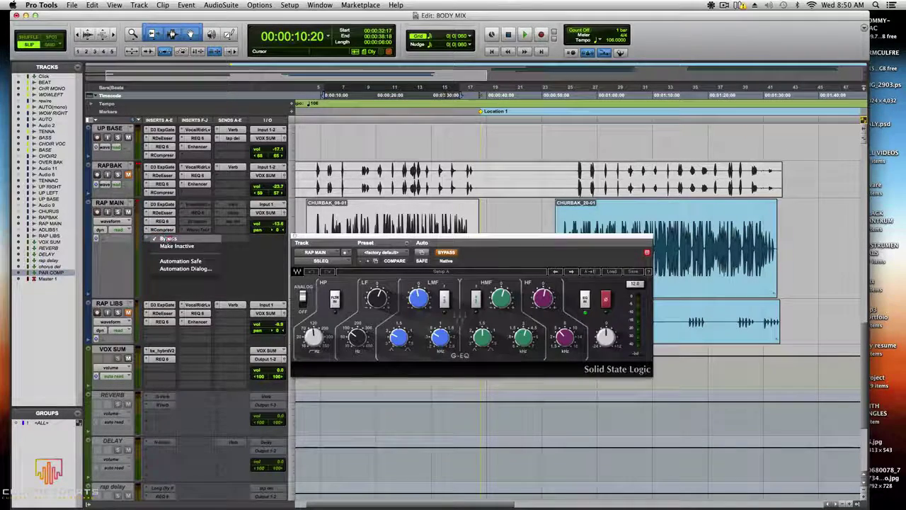
left_click(161, 238)
Step: Insert SSLEQ (mono) from the EQ plug-in menu on RAP MAIN
left_click(161, 237)
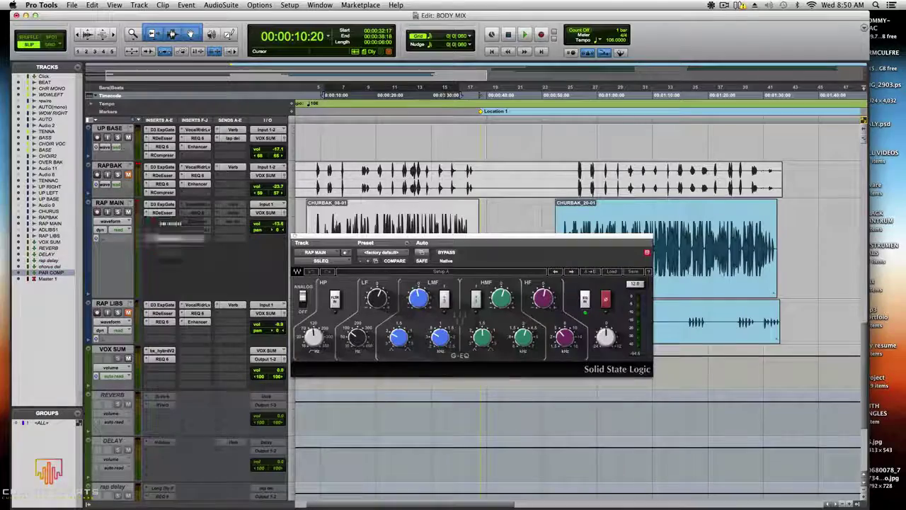
left_click(160, 238)
mouse_move(187, 239)
mouse_move(225, 238)
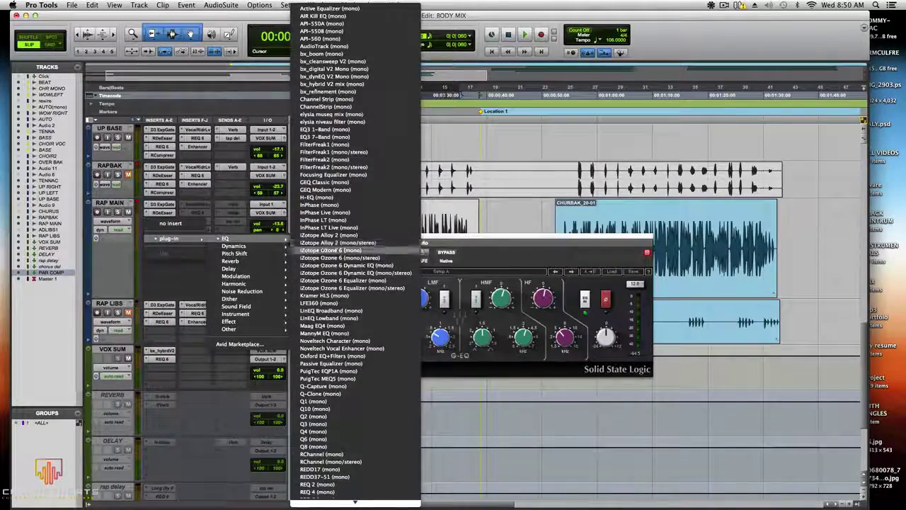
scroll(346, 289, "up", 5)
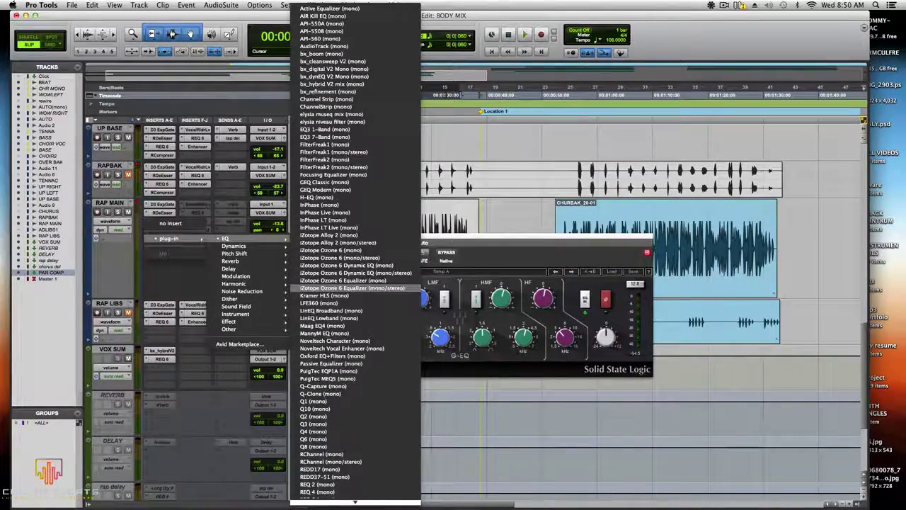
scroll(347, 290, "down", 5)
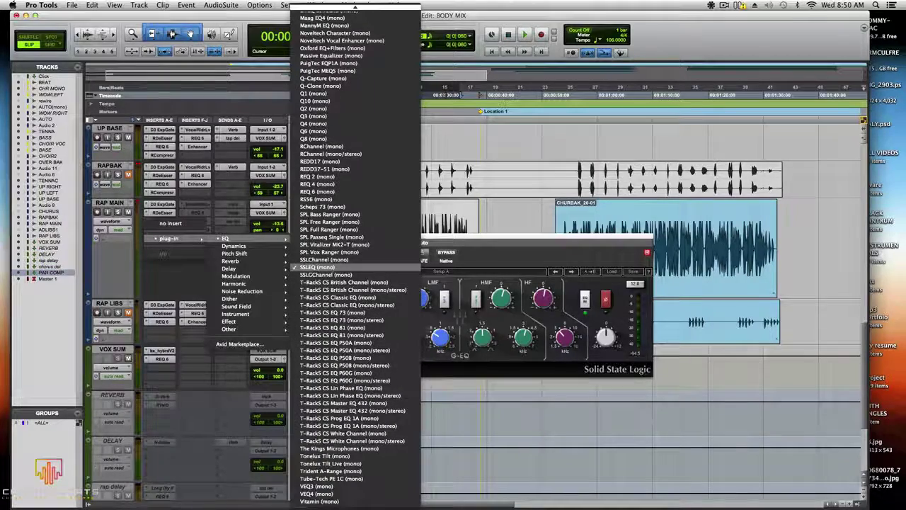
left_click(318, 267)
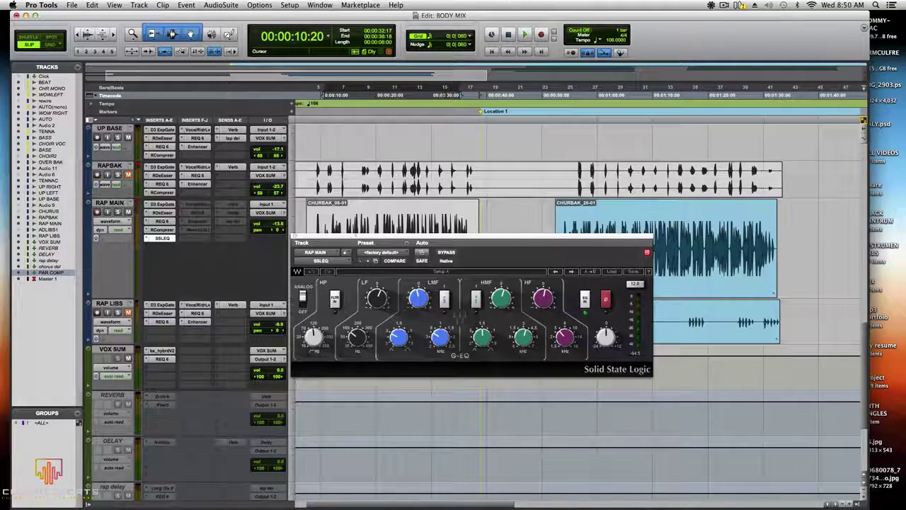
Step: Play RAP MAIN while comparing REQ 6, RCompressor and SSLEQ, then close the SSL EQ window
left_click_drag(333, 237, 295, 240)
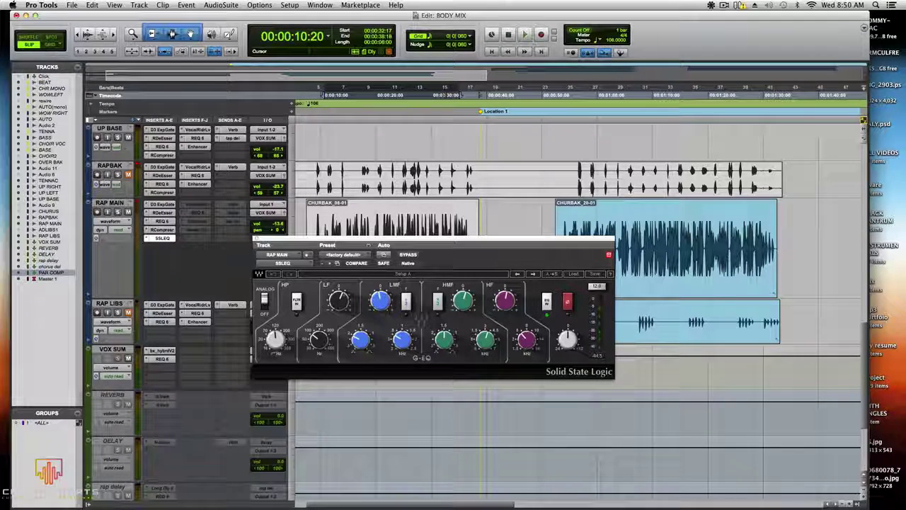
key("space")
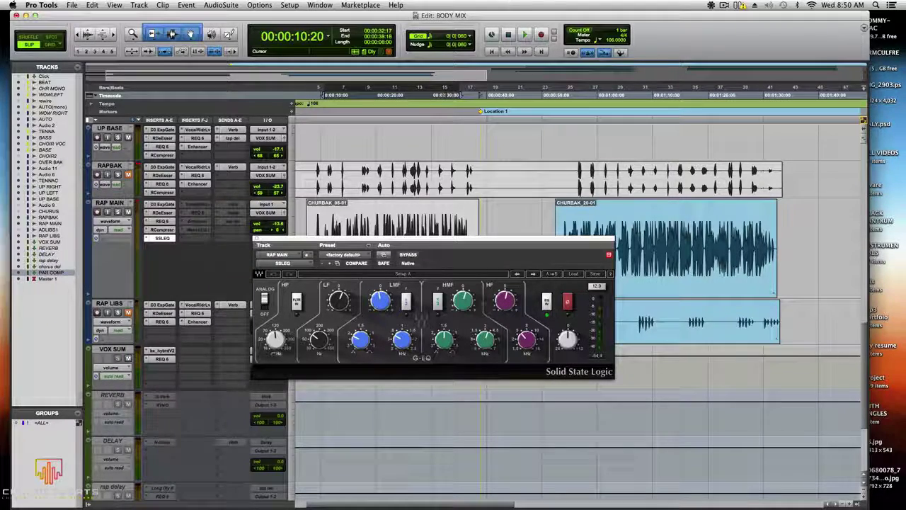
left_click(162, 220)
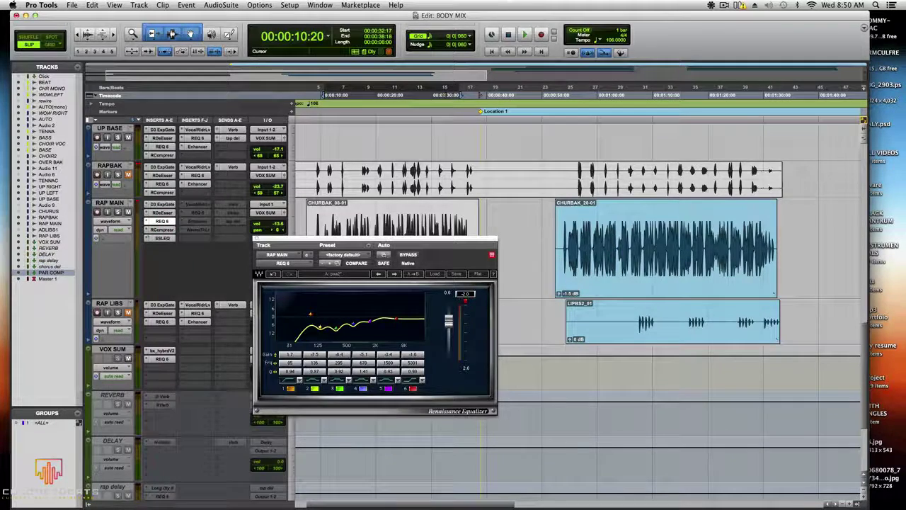
left_click(157, 229)
left_click(162, 221)
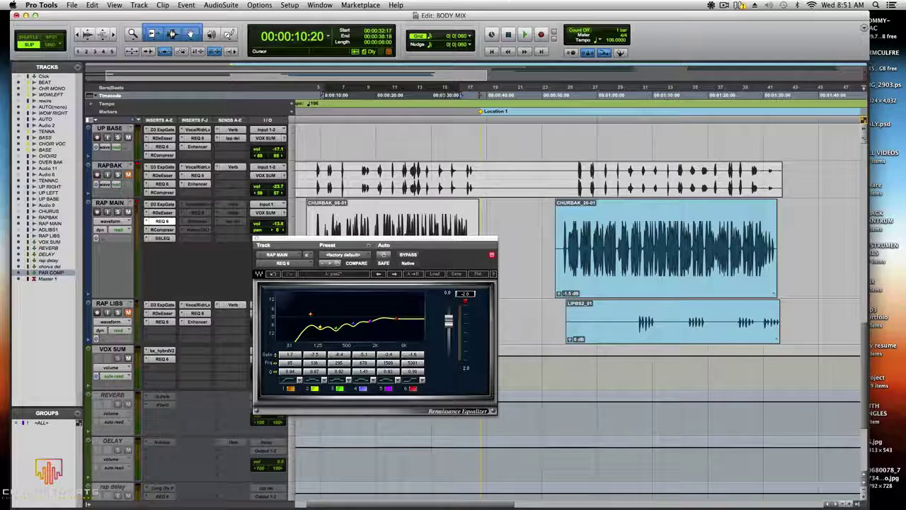
left_click(162, 238)
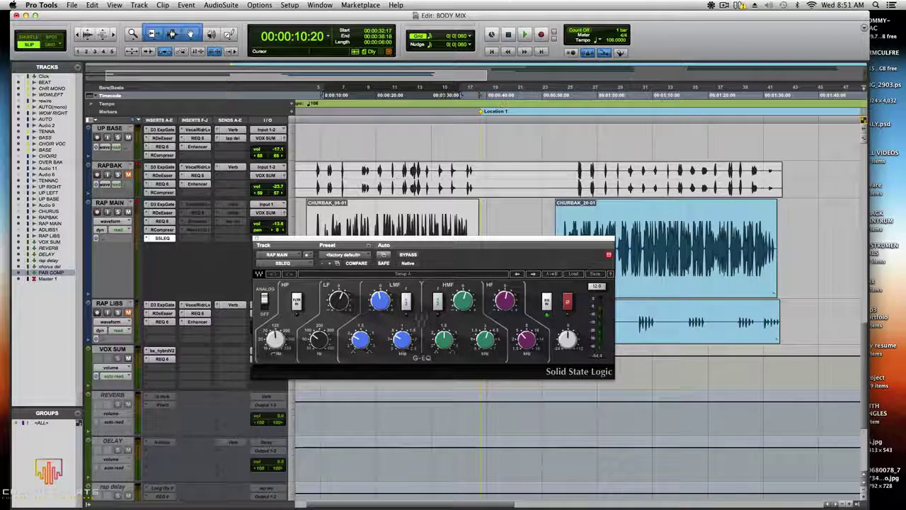
mouse_move(401, 340)
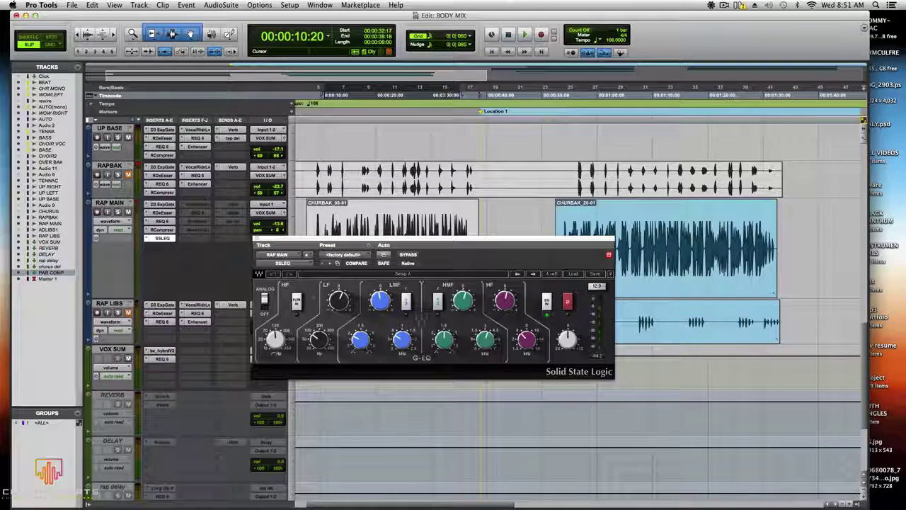
left_click(257, 241)
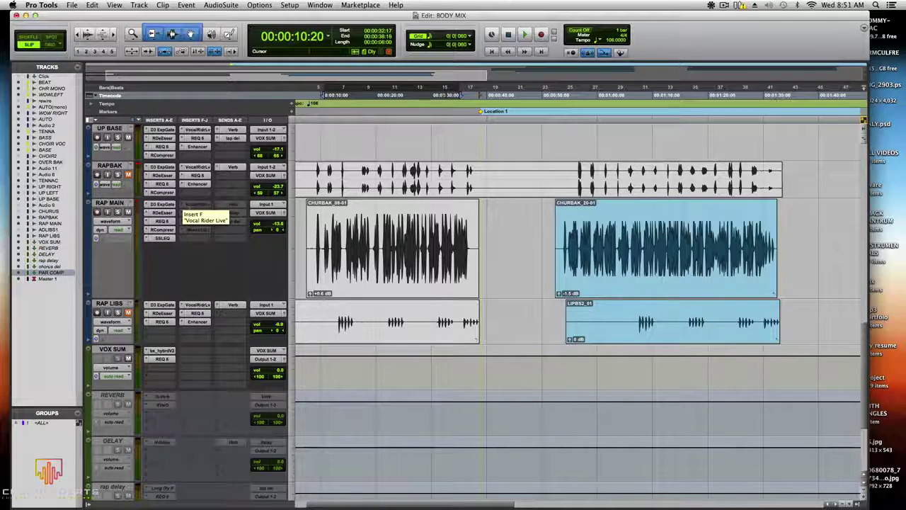
left_click_drag(190, 206, 205, 221)
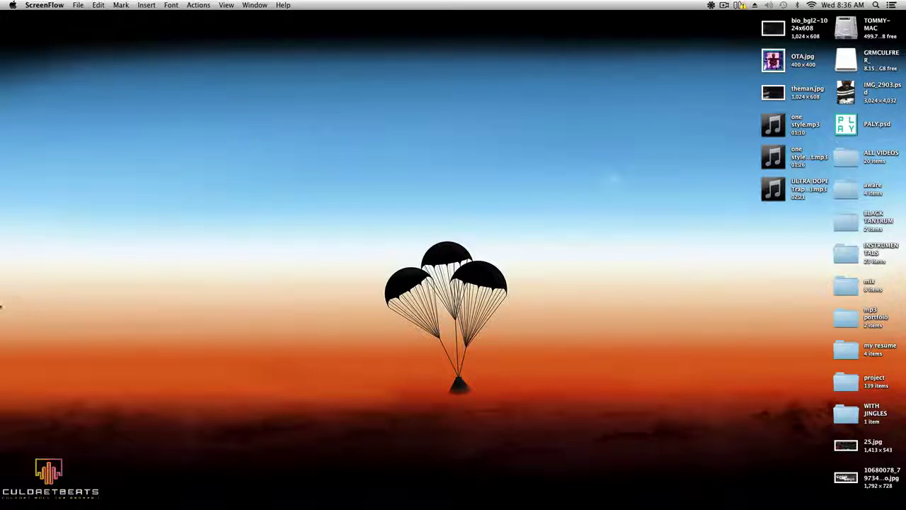
Step: Bring Pro Tools' BODY MIX edit window back in front from the Dock
left_click(18, 422)
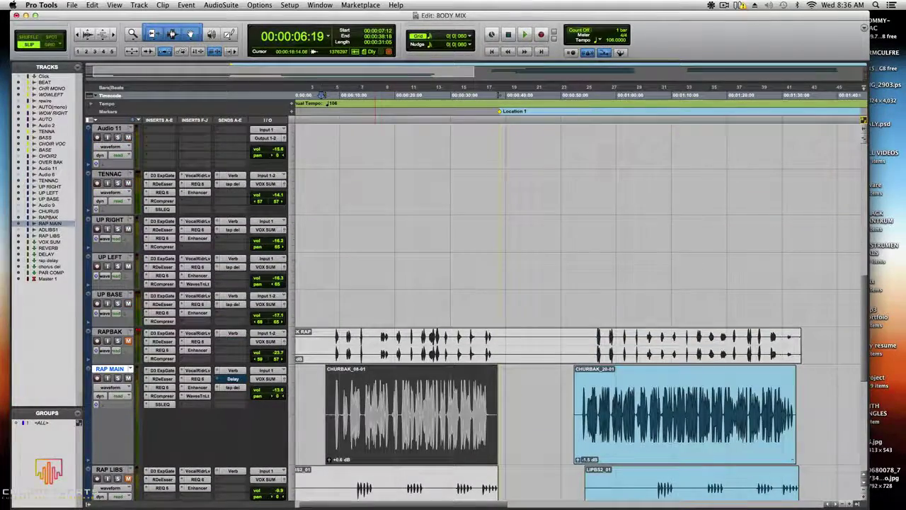
Step: Make the D3 ExpGate, RDeEsser, REQ 6, RCompressor and SSLEQ inserts inactive
scroll(566, 318, "down", 3)
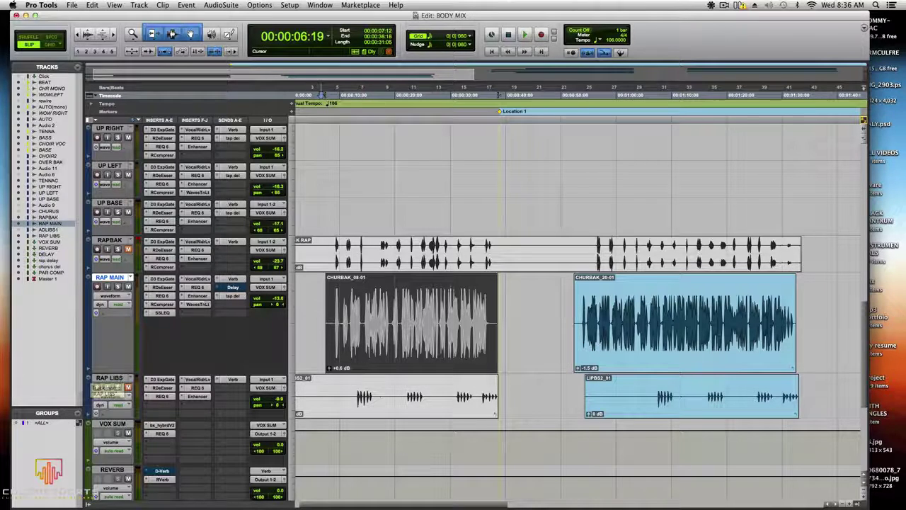
right_click(150, 278)
left_click(170, 286)
right_click(150, 288)
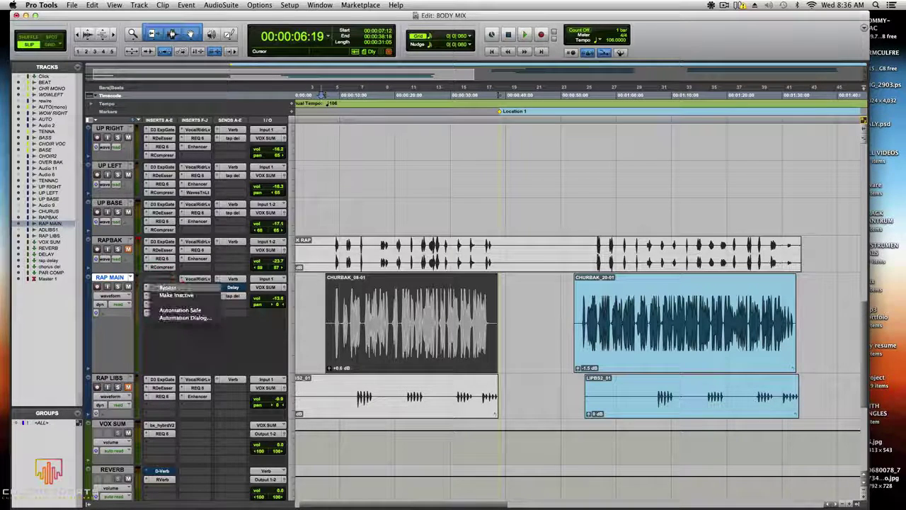
left_click(180, 296)
right_click(150, 295)
left_click(177, 303)
right_click(150, 303)
left_click(177, 312)
right_click(150, 311)
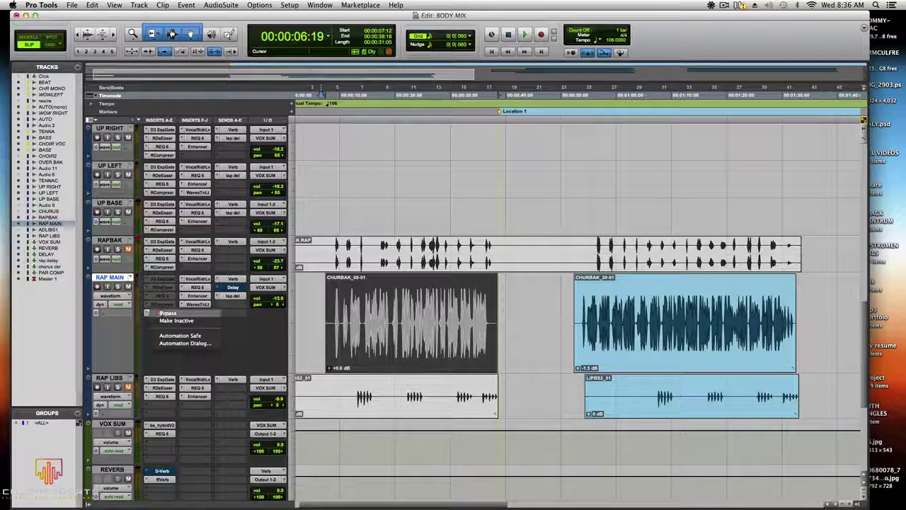
left_click(177, 321)
Step: Make the VocalRidr and the other three F-J inserts inactive
right_click(181, 279)
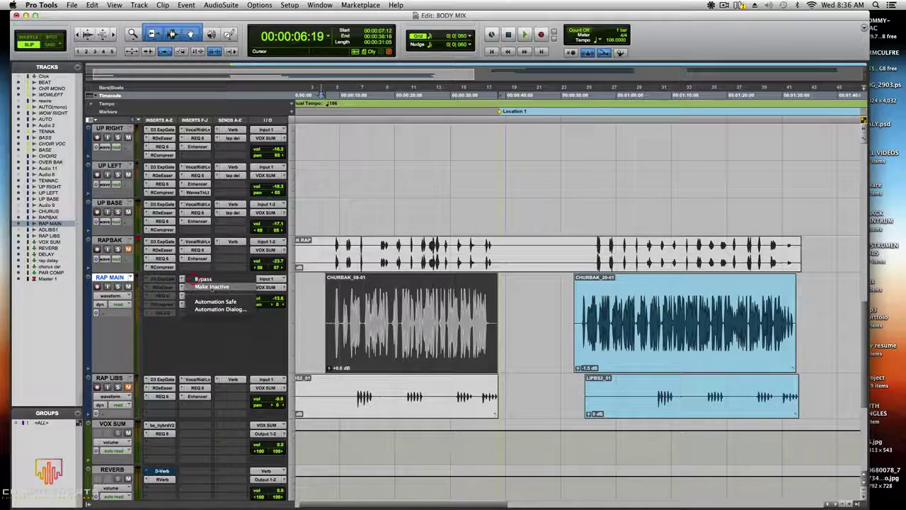
left_click(199, 287)
right_click(192, 288)
left_click(209, 295)
right_click(190, 296)
left_click(211, 303)
right_click(191, 305)
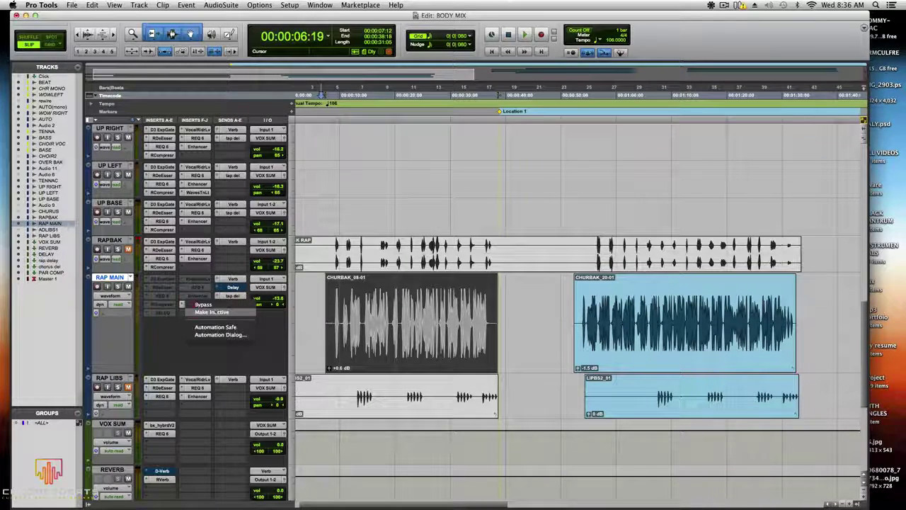
left_click(211, 312)
right_click(230, 279)
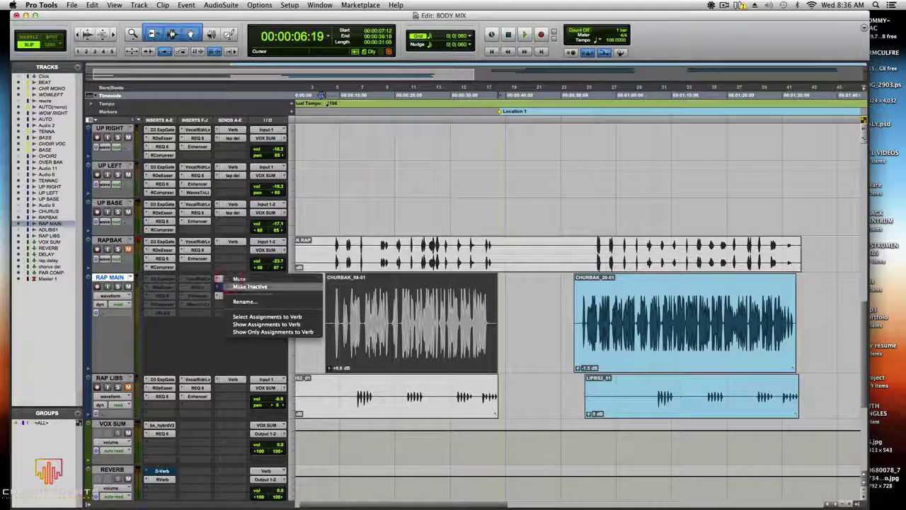
Step: Make RAP MAIN's Verb and Delay sends inactive, then scroll down the track list
left_click(249, 287)
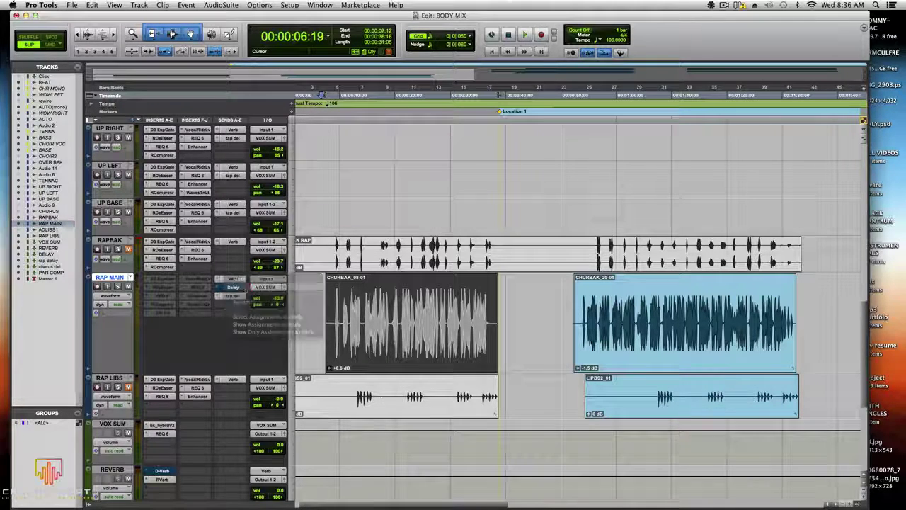
right_click(227, 286)
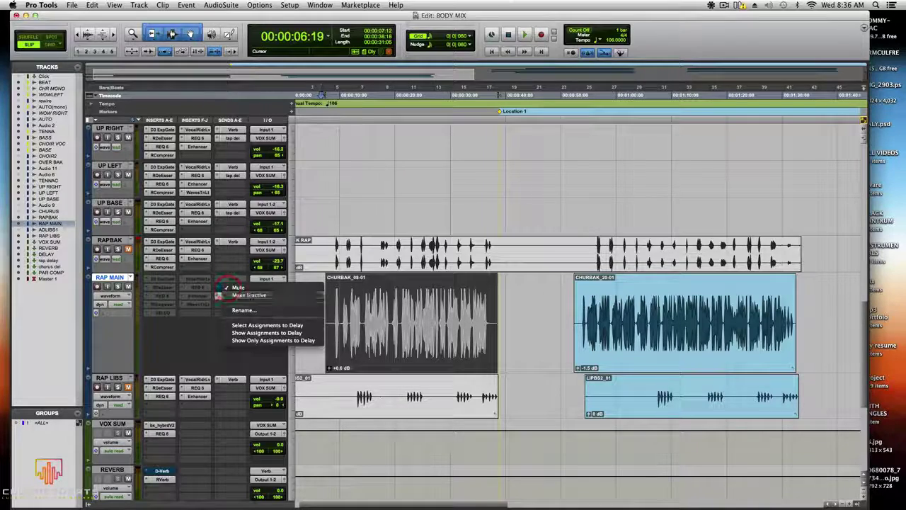
left_click(249, 294)
right_click(226, 286)
left_click(245, 295)
right_click(226, 286)
left_click(249, 294)
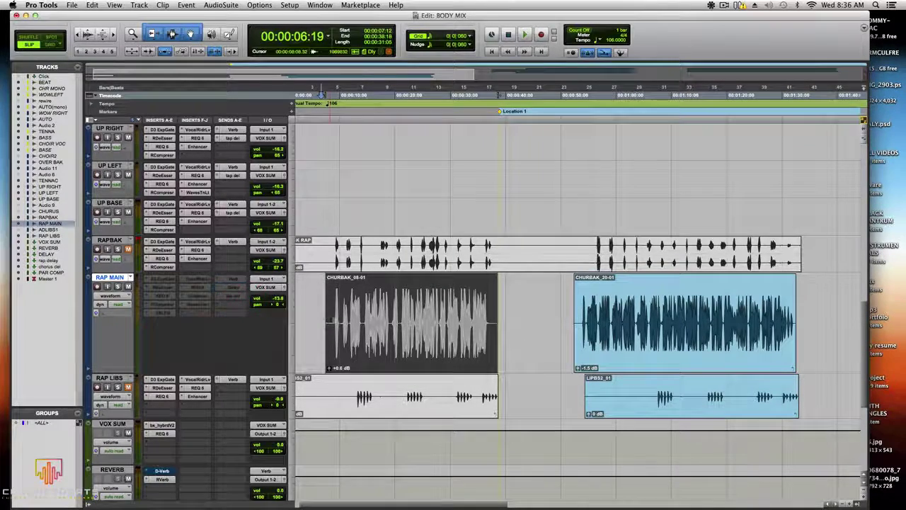
scroll(333, 318, "down", 6)
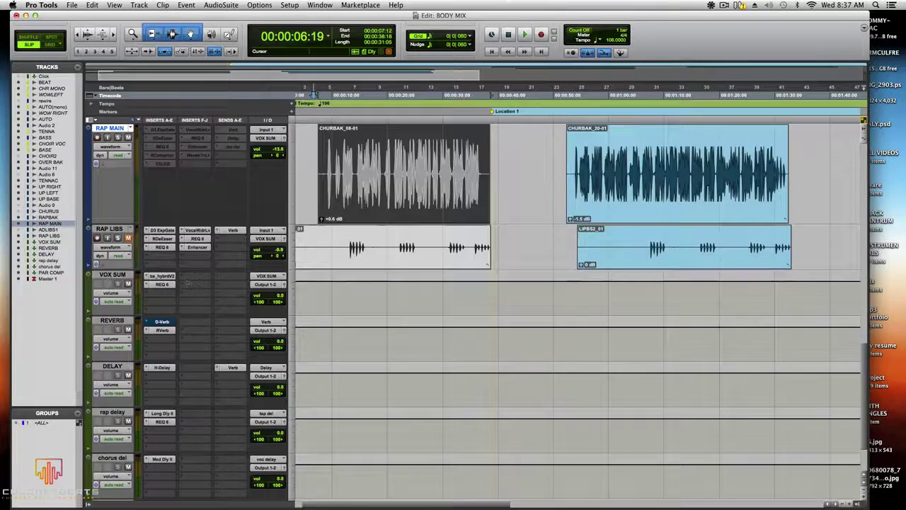
scroll(189, 281, "down", 2)
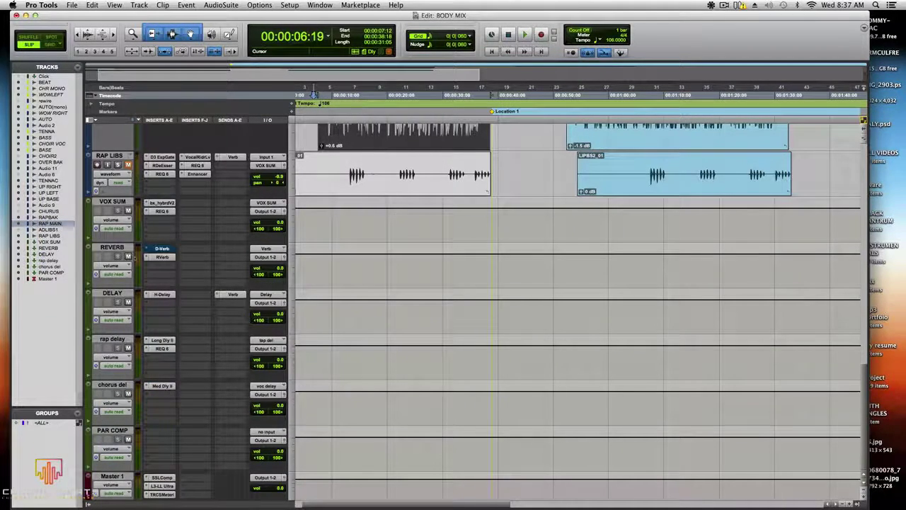
Step: Deactivate the REVERB, DELAY, rap delay and chorus del return tracks one by one, keeping PAR COMP active
right_click(124, 247)
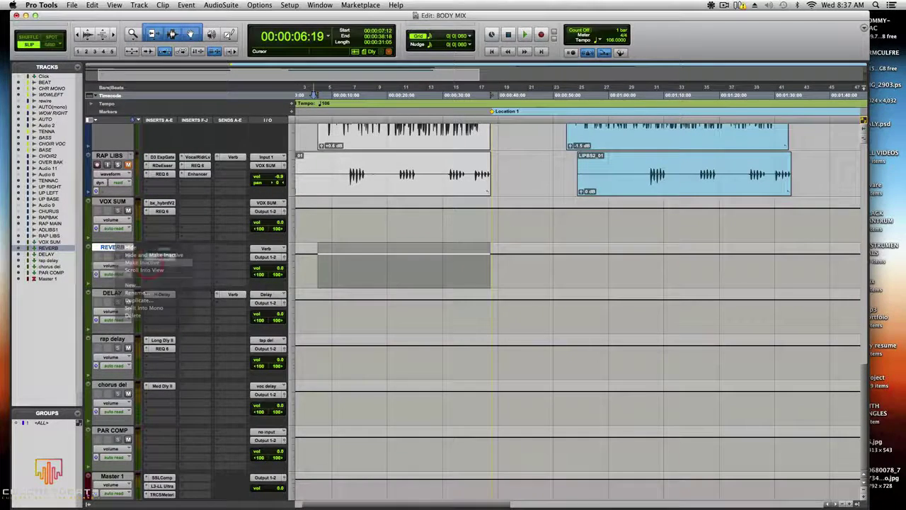
left_click(141, 262)
right_click(111, 294)
left_click(142, 308)
right_click(107, 339)
left_click(141, 353)
right_click(106, 385)
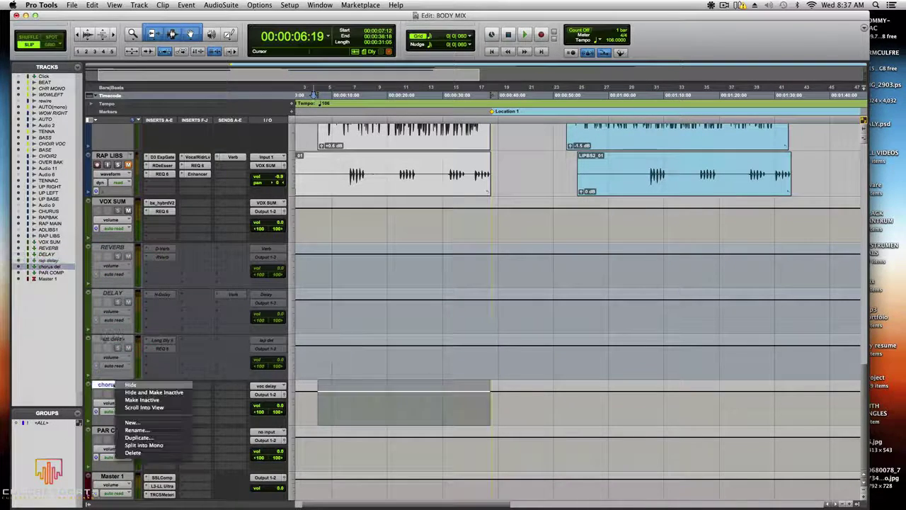
left_click(142, 399)
right_click(106, 430)
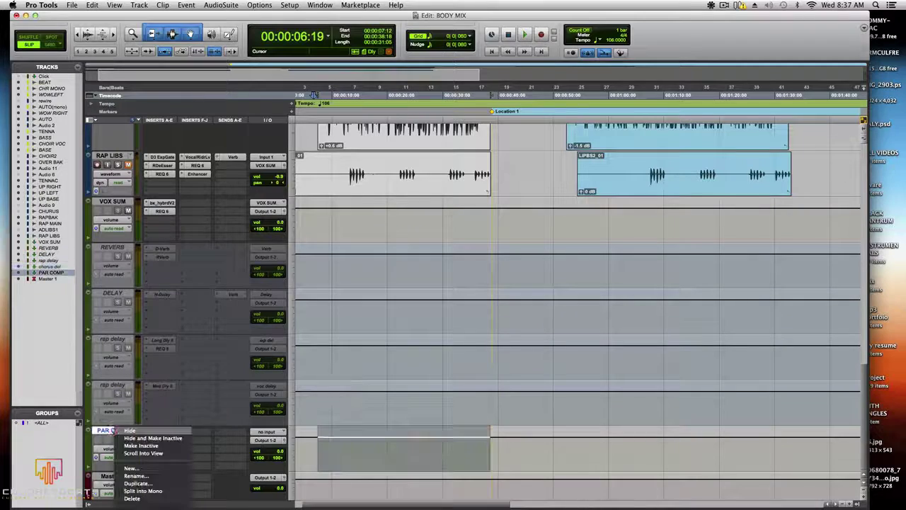
left_click(173, 404)
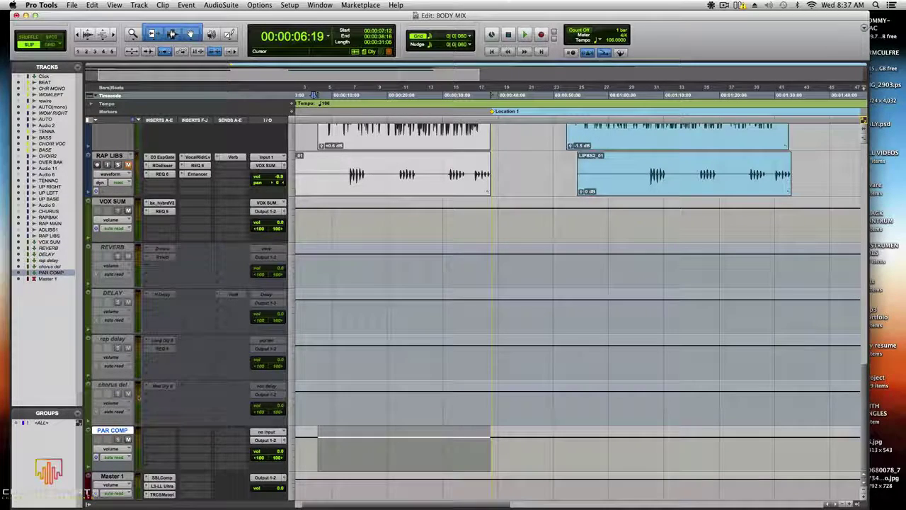
scroll(179, 423, "right", 1)
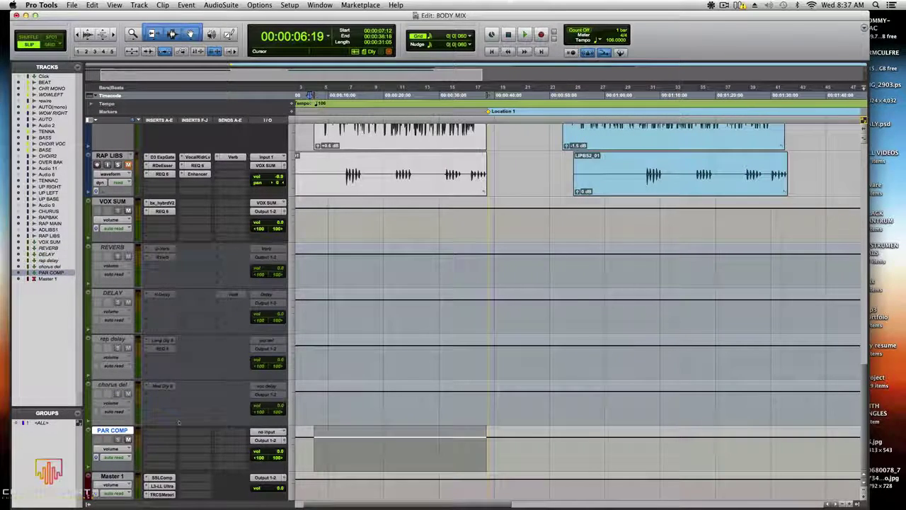
Step: Inspect the Master's SSLComp buss compressor and L3-LL Ultramaximizer, then close the L3 window
left_click(162, 477)
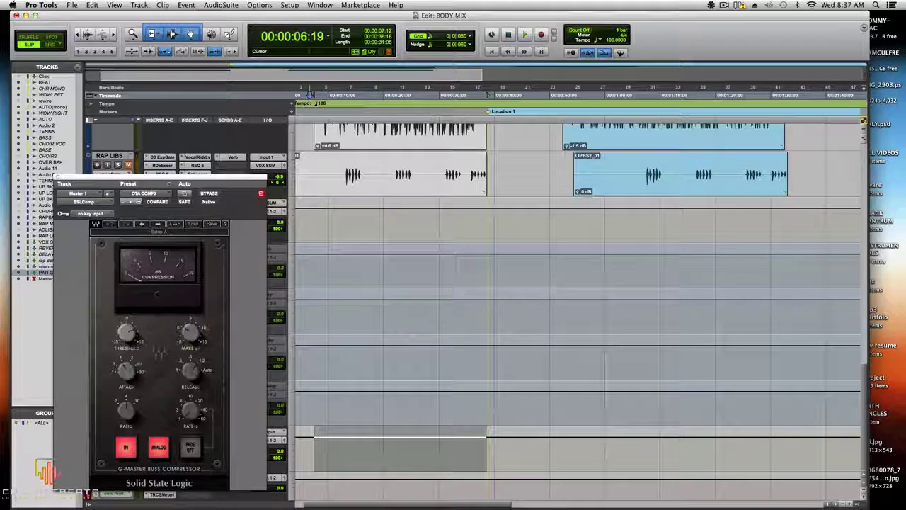
left_click(58, 177)
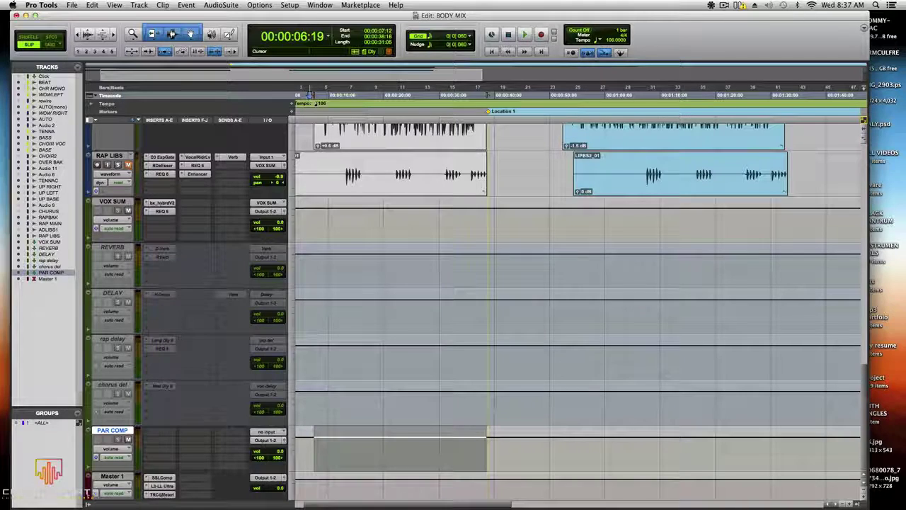
left_click(162, 486)
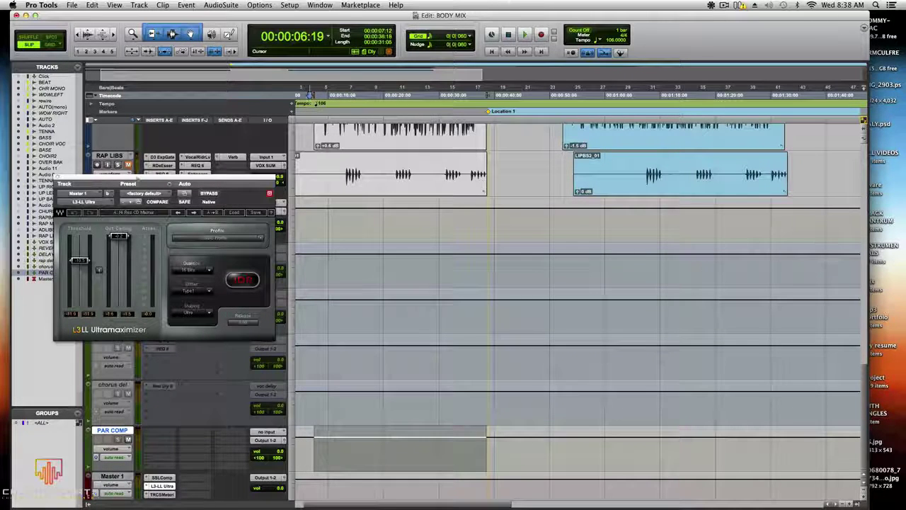
left_click_drag(131, 183, 191, 202)
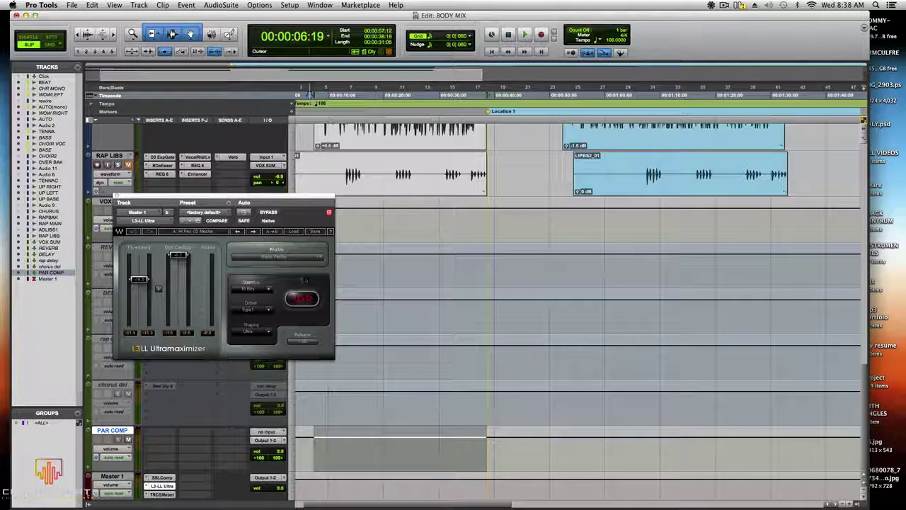
left_click(157, 487)
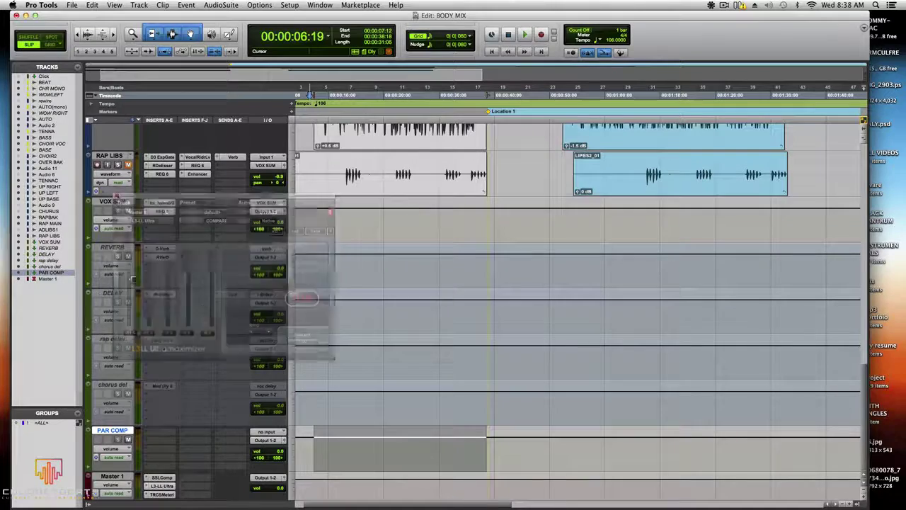
Step: Check the Master's T-RackS CS Metering (stereo) insert, close its window and scroll back up
left_click(159, 494)
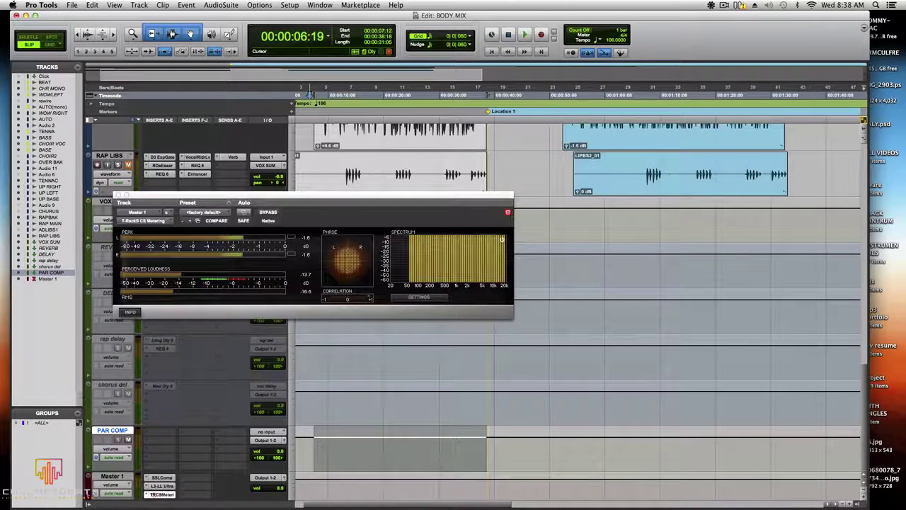
left_click_drag(158, 199, 221, 205)
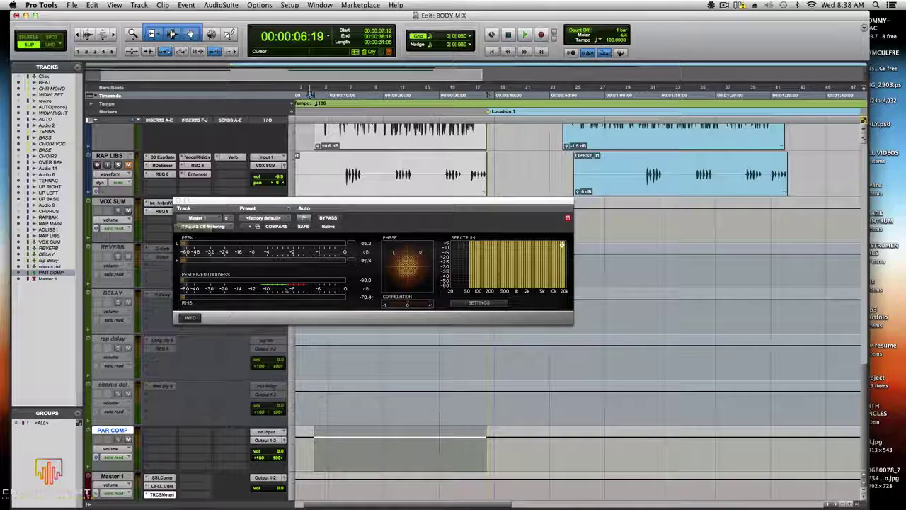
left_click(162, 493)
mouse_move(191, 493)
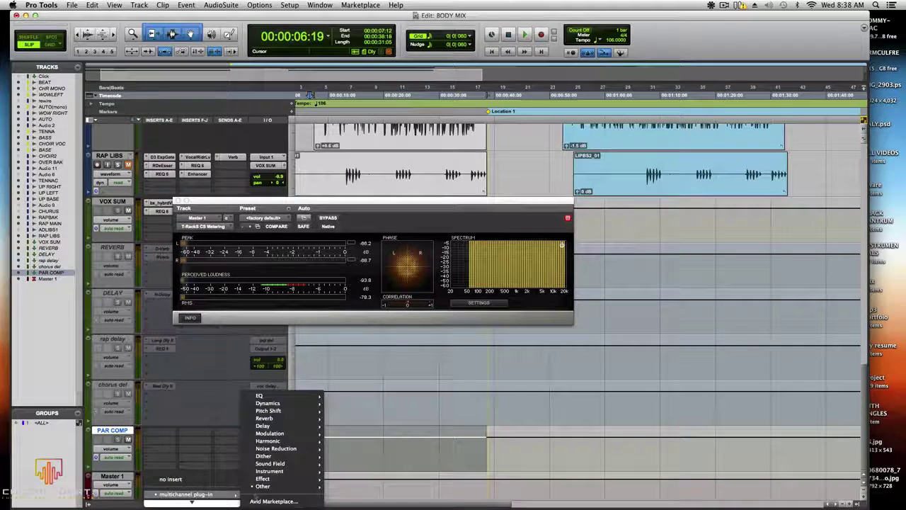
mouse_move(273, 463)
mouse_move(263, 486)
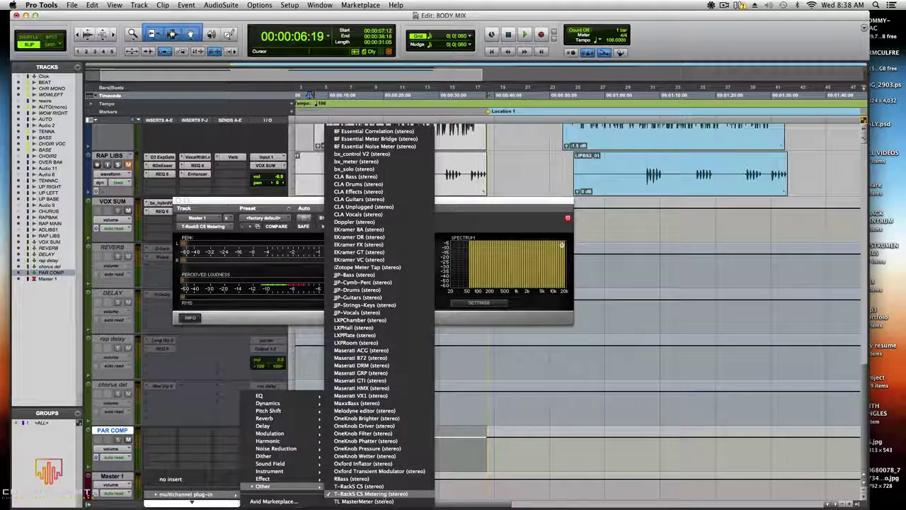
left_click(368, 493)
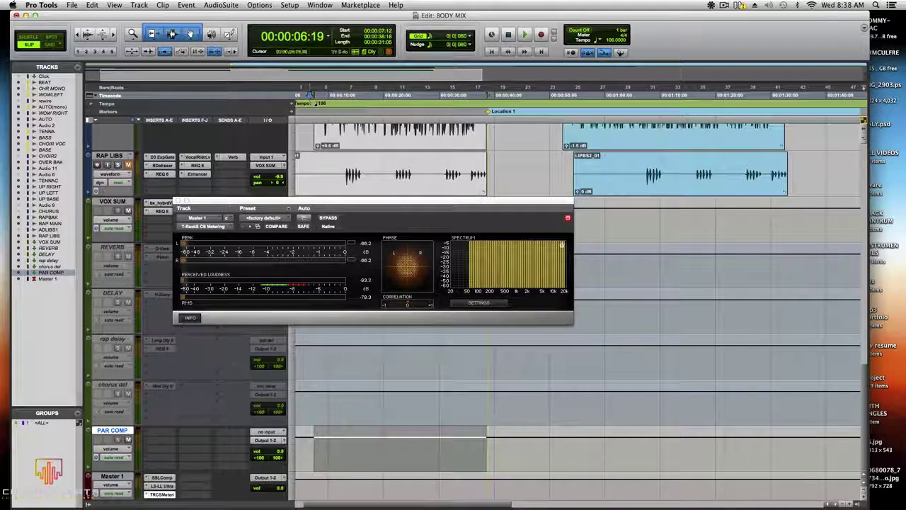
left_click(177, 204)
scroll(187, 408, "up", 10)
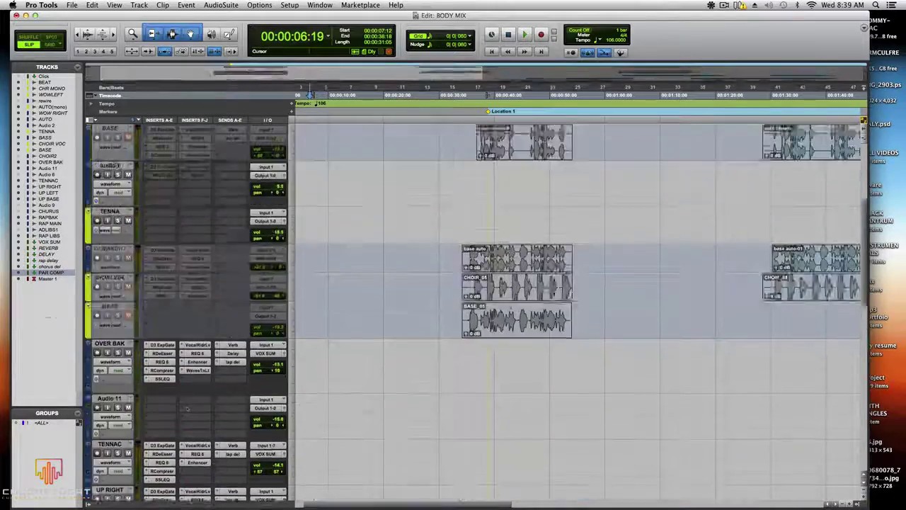
Step: View the BEAT track's LoAir plug-in, close it, then open its bx_refinement plug-in
scroll(187, 409, "up", 5)
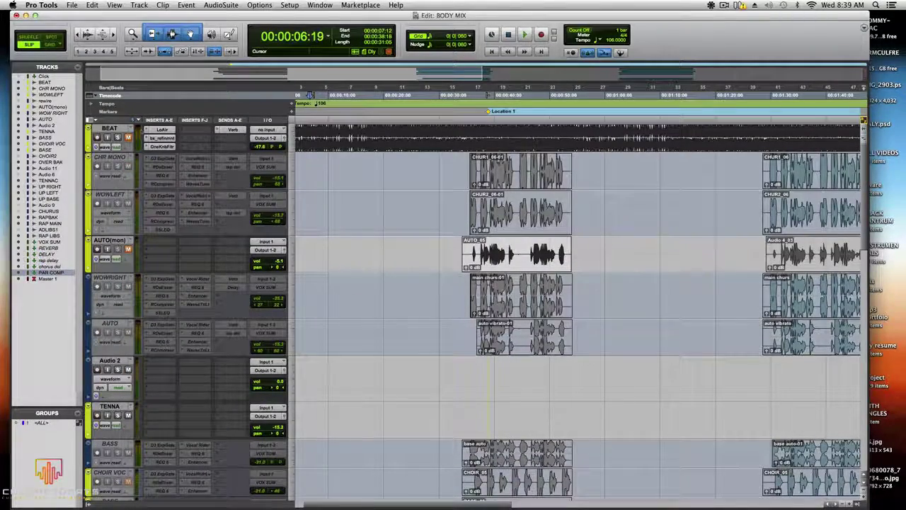
left_click(162, 131)
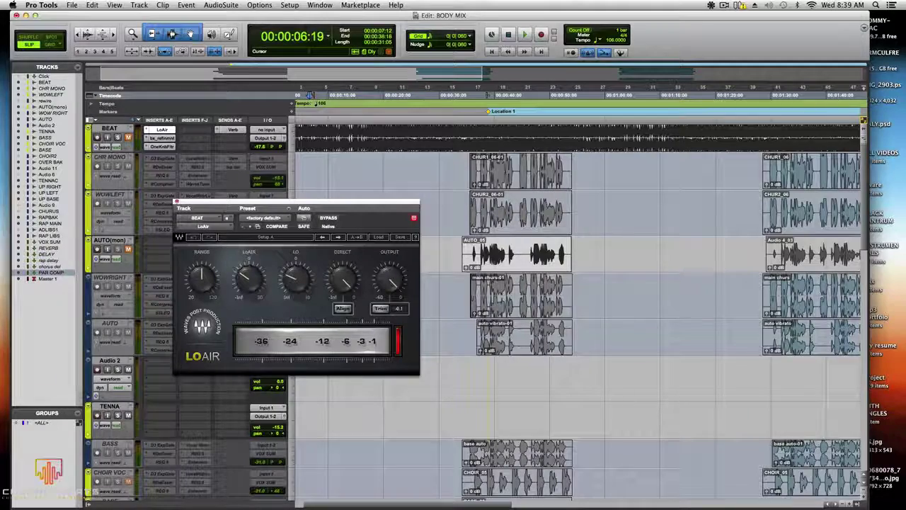
left_click(177, 202)
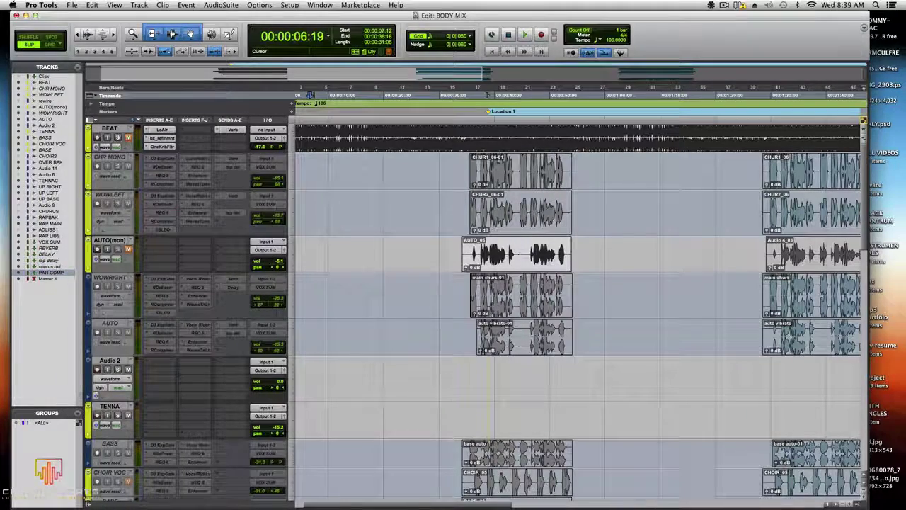
left_click(161, 138)
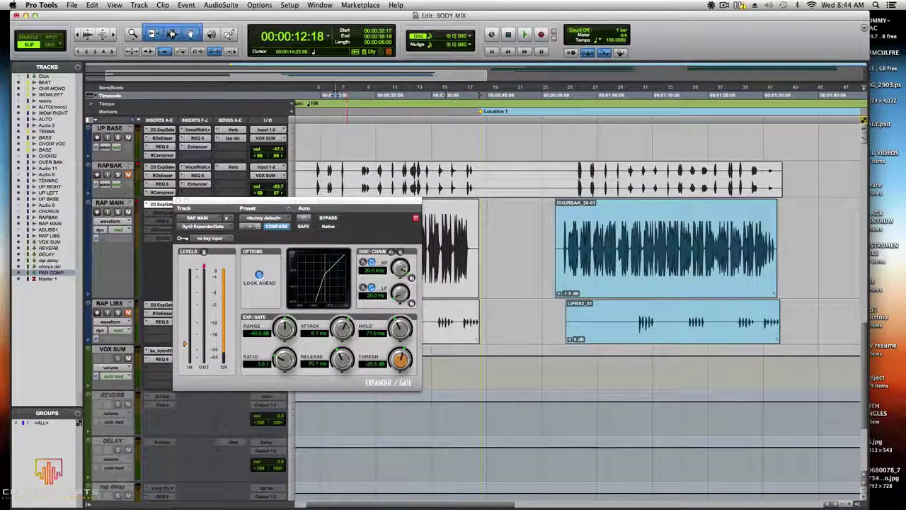
Step: Play the RAP MAIN vocal, then replay it with the Dyn3 Expander/Gate bypassed
key("space")
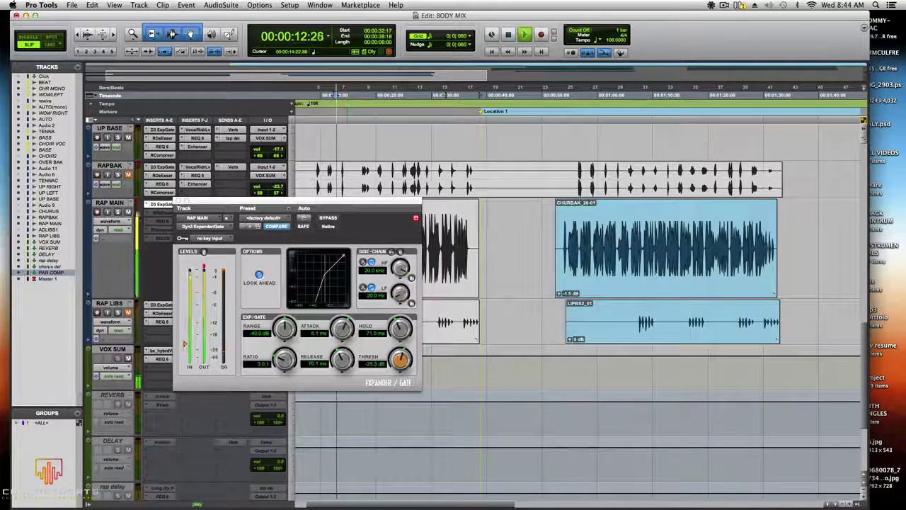
key("space")
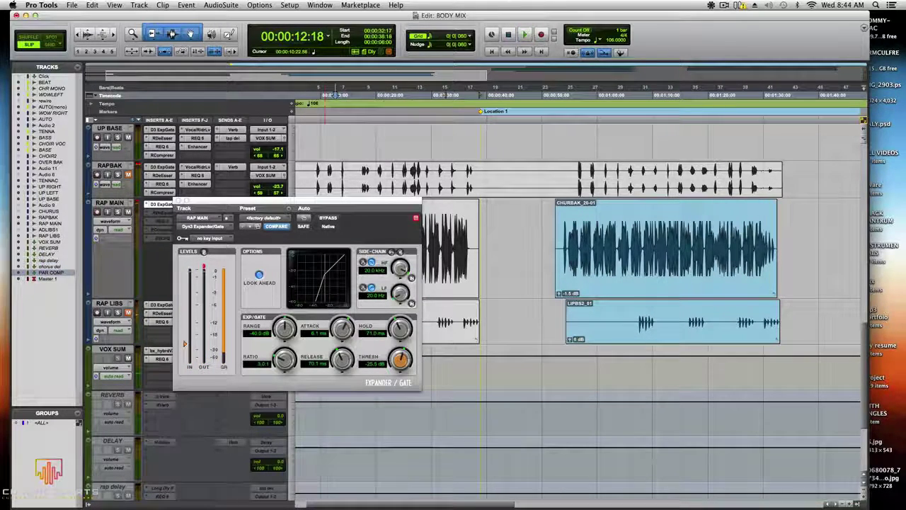
right_click(151, 205)
left_click(165, 204)
key("space")
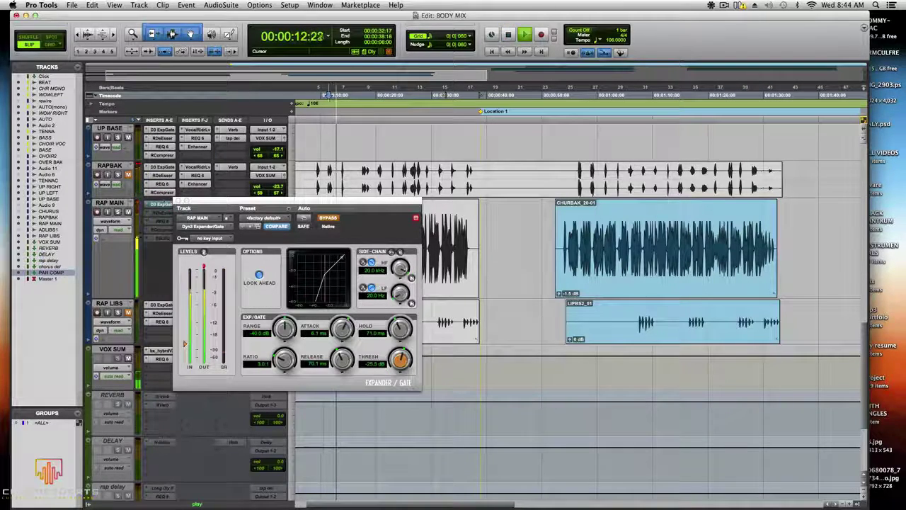
key("space")
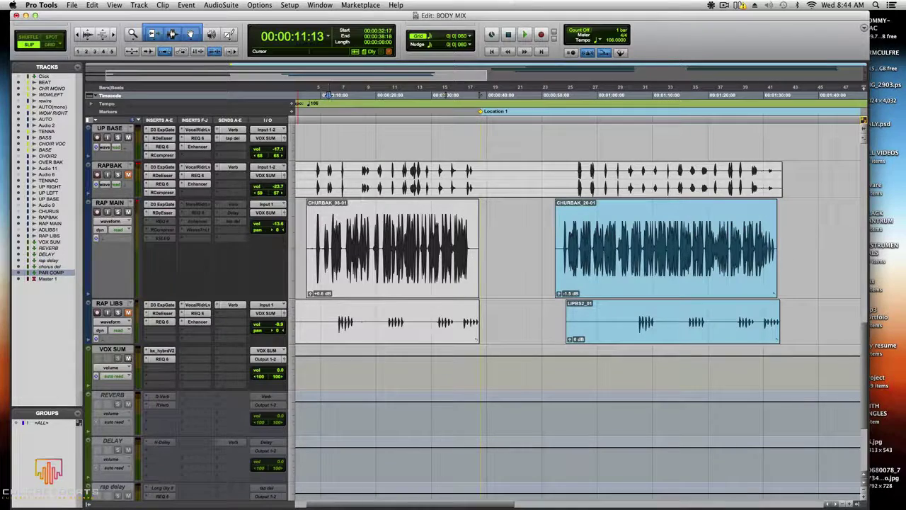
Step: Open RAP MAIN's Renaissance DeEsser, take it out of bypass and play the vocal through it
left_click(162, 212)
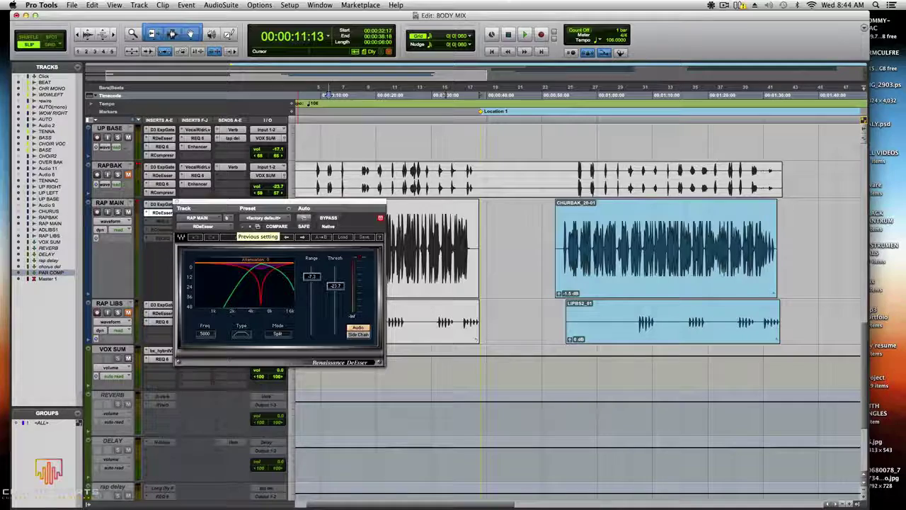
key("space")
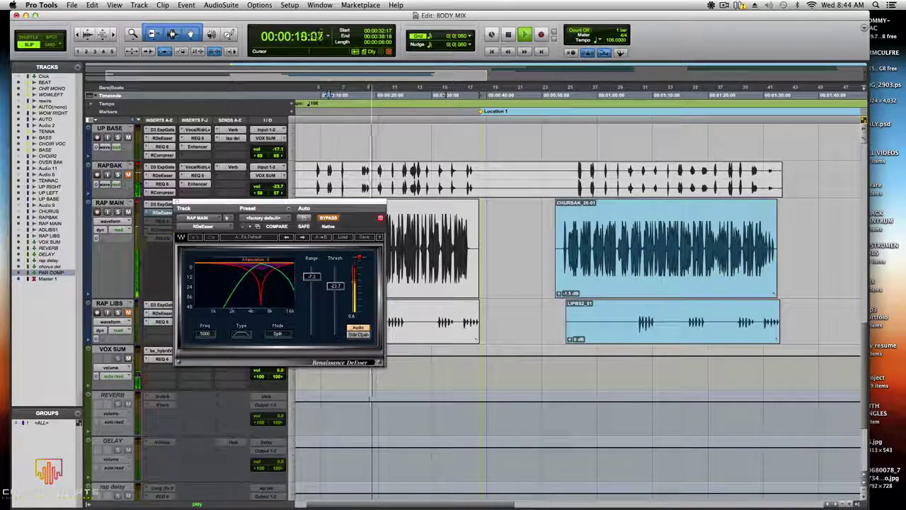
key("space")
right_click(162, 211)
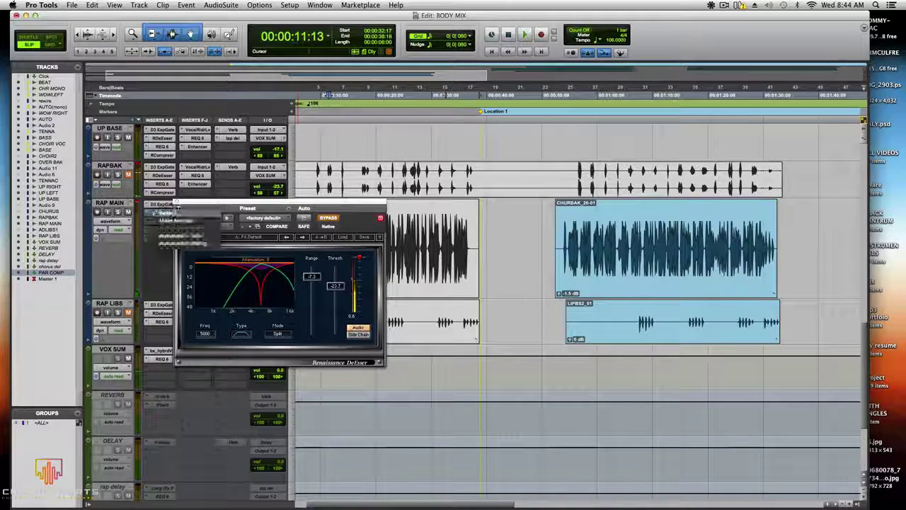
left_click(167, 213)
key("space")
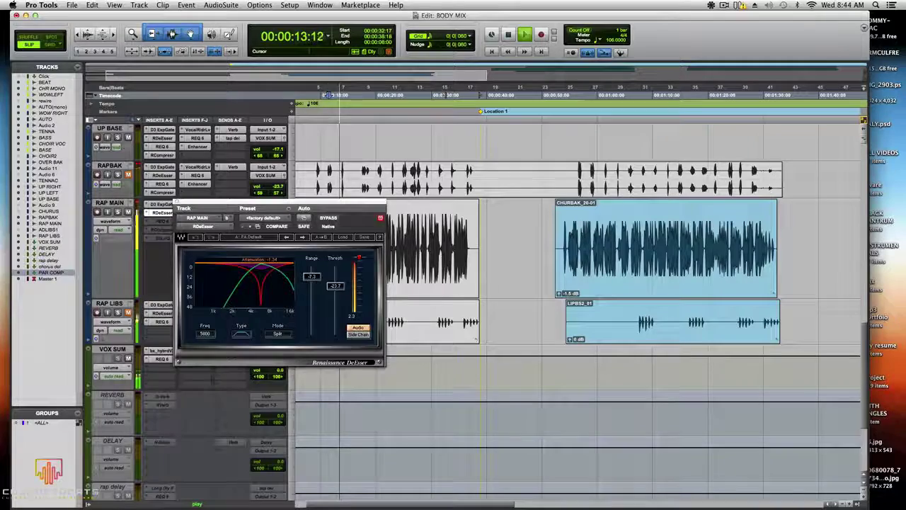
left_click_drag(333, 207, 449, 242)
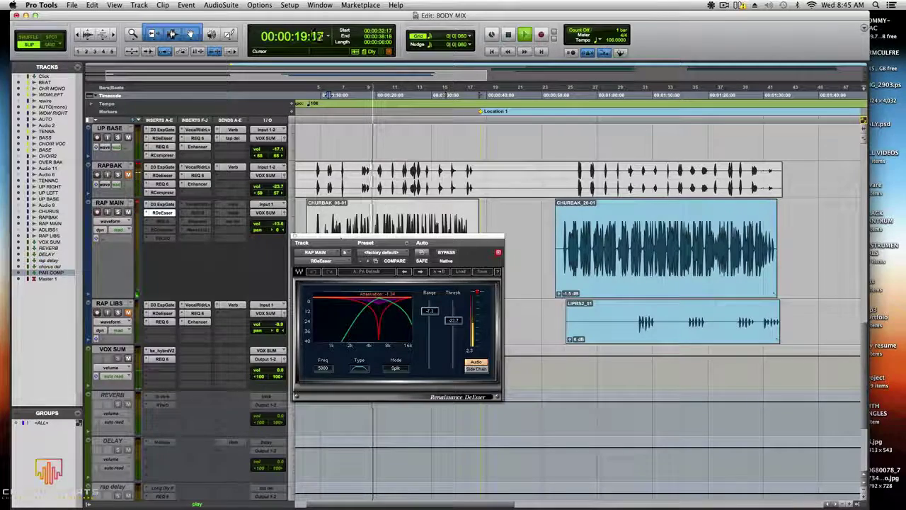
key("space")
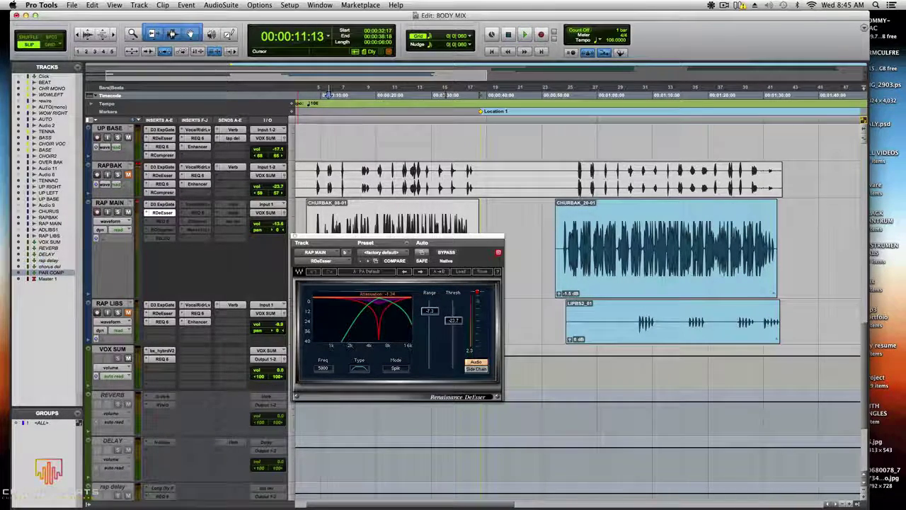
Step: Play from 10:20, bypassing then re-enabling the de-esser to compare
left_click(327, 99)
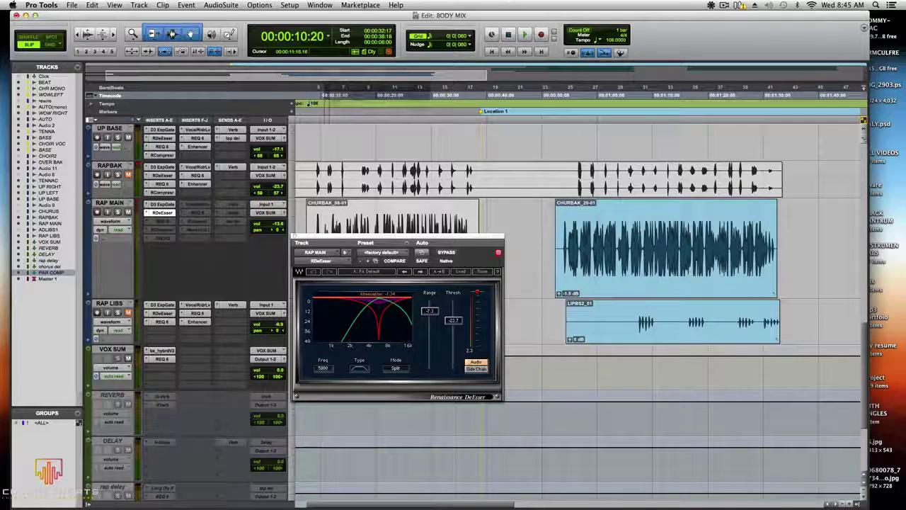
key("space")
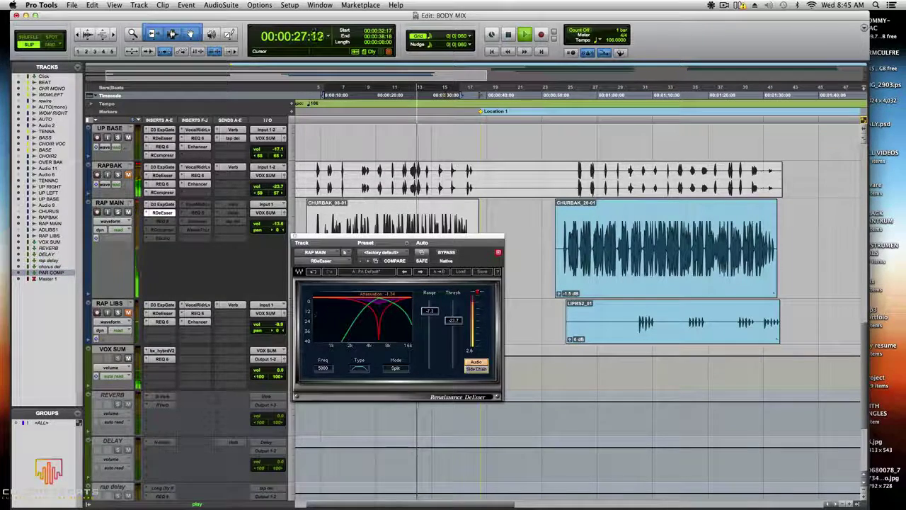
right_click(149, 212)
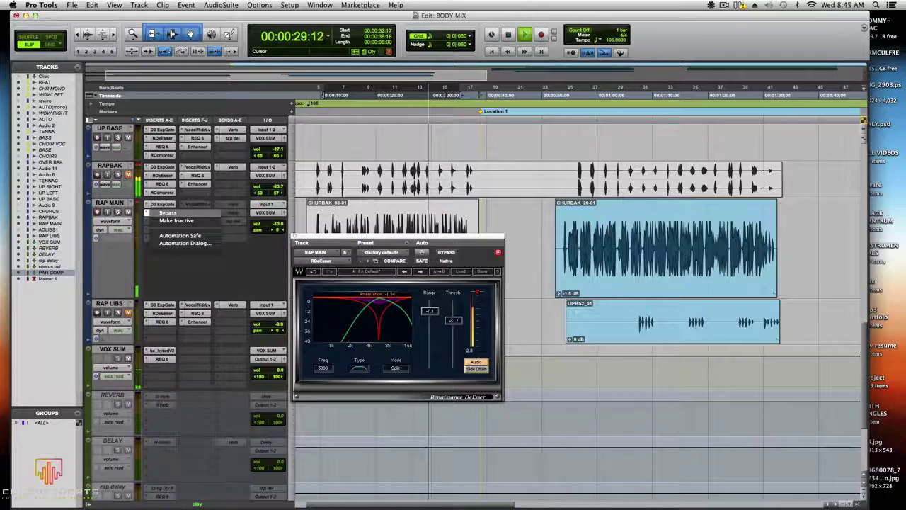
left_click(164, 212)
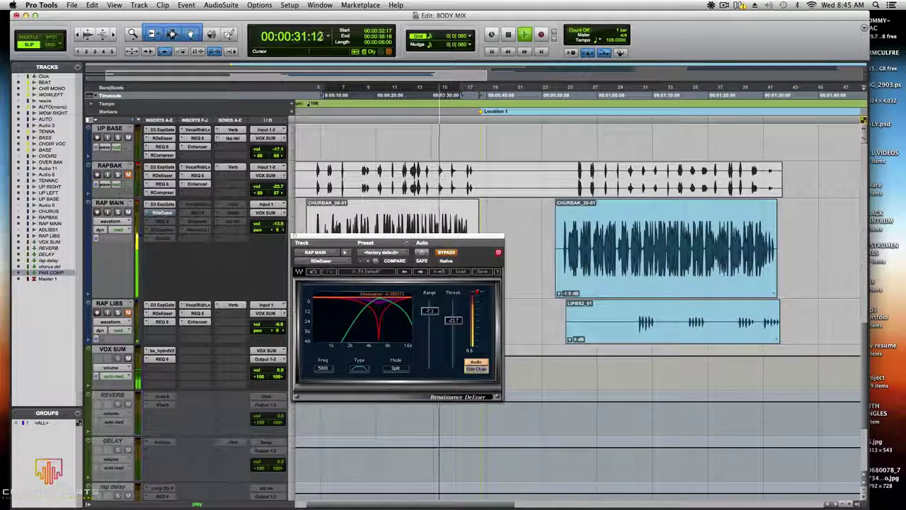
right_click(157, 212)
left_click(165, 213)
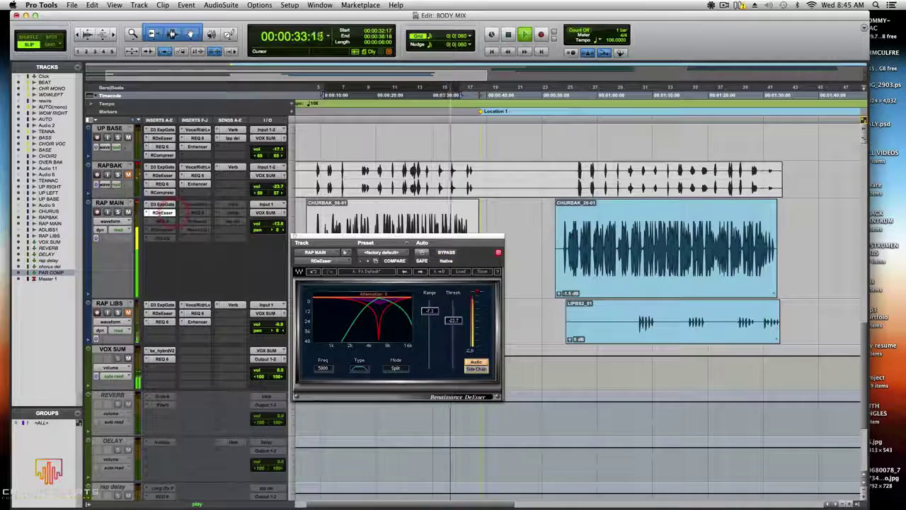
key("space")
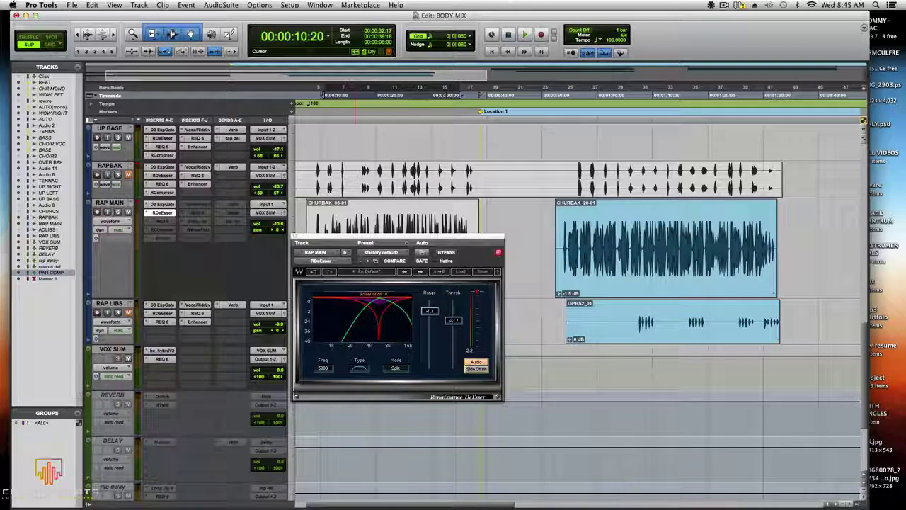
Step: Keep RDeEsser (mono) on RAP MAIN's insert via the plug-in choices
left_click(162, 212)
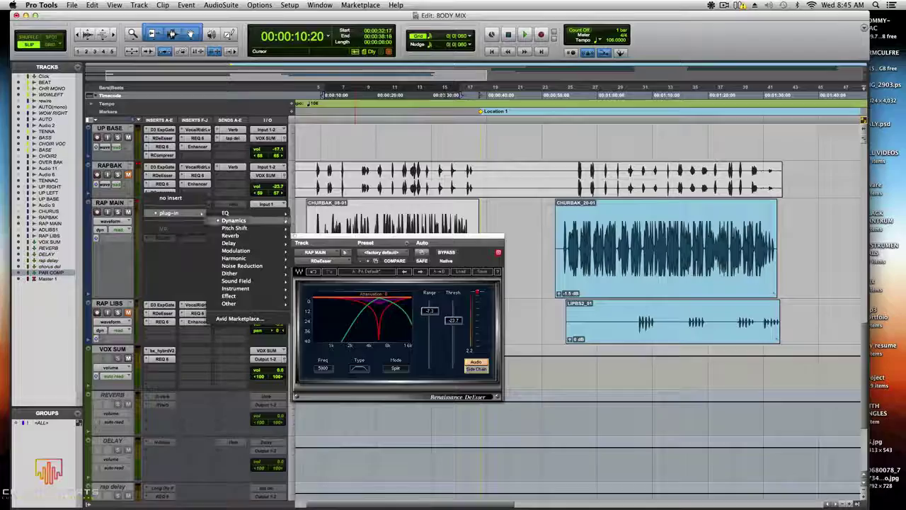
mouse_move(234, 220)
scroll(326, 460, "down", 5)
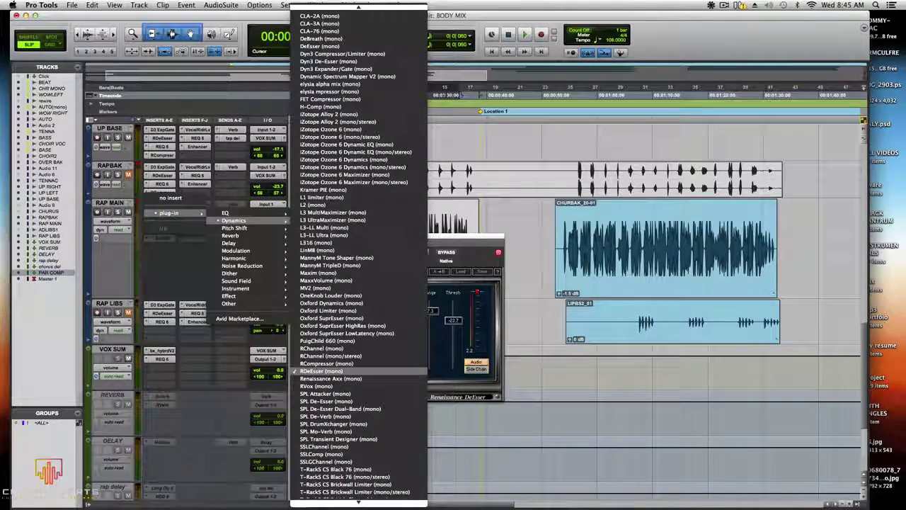
left_click(323, 371)
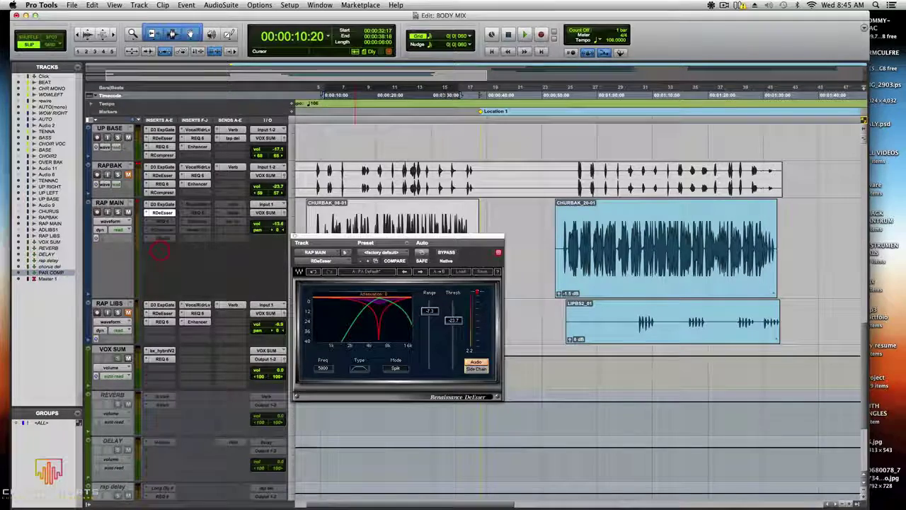
Step: Reactivate the REQ 6 insert and open its Renaissance Equalizer window
right_click(161, 213)
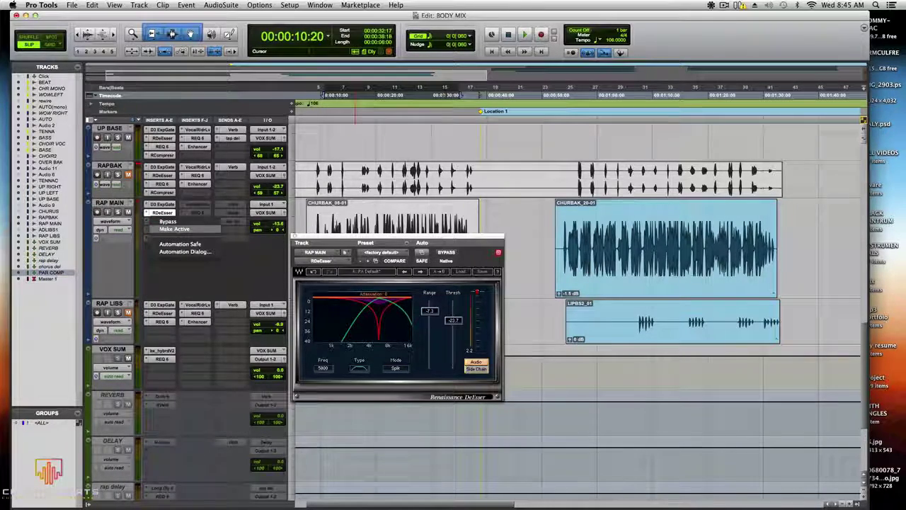
left_click(174, 228)
left_click(161, 221)
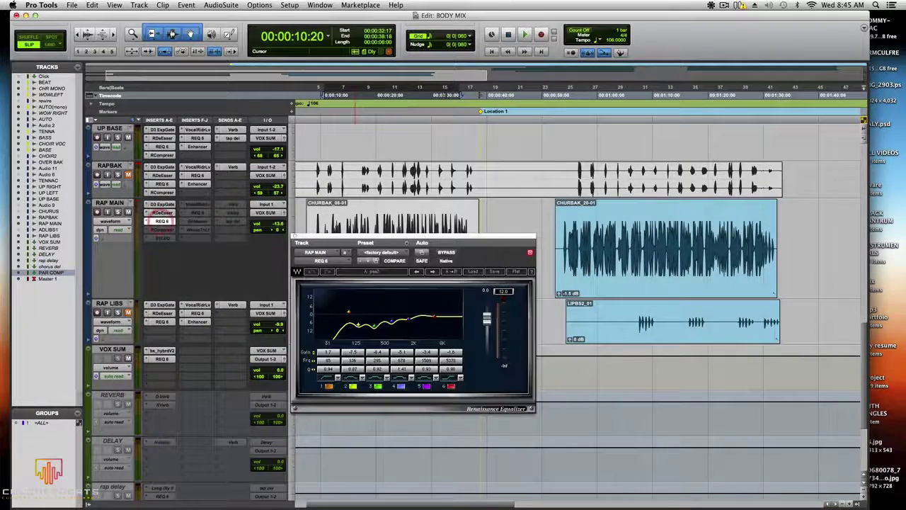
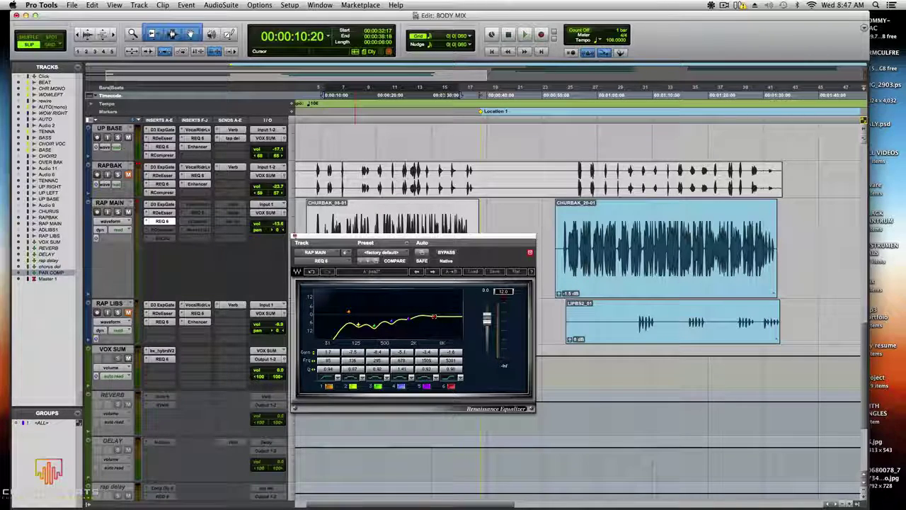
Step: Close the EQ window, then activate RAP MAIN's Renaissance Compressor insert and open it
key("super+w")
right_click(162, 229)
left_click(170, 232)
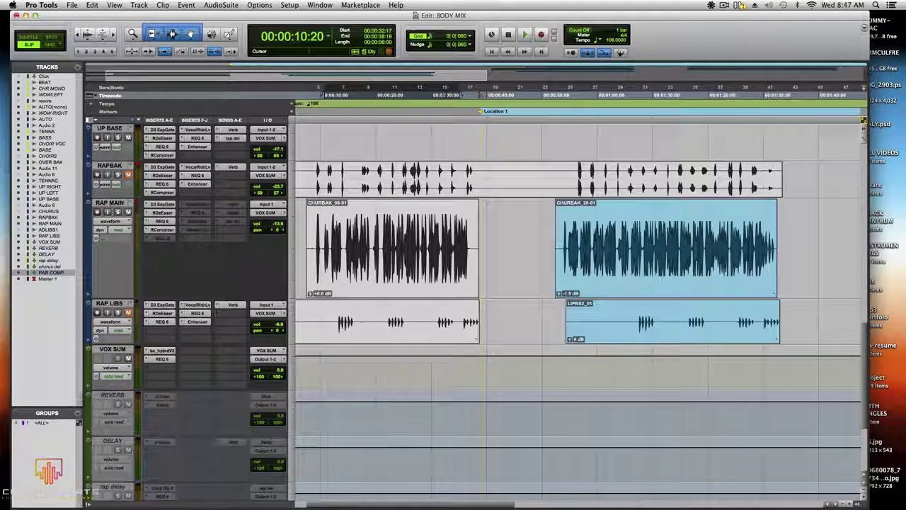
left_click(162, 229)
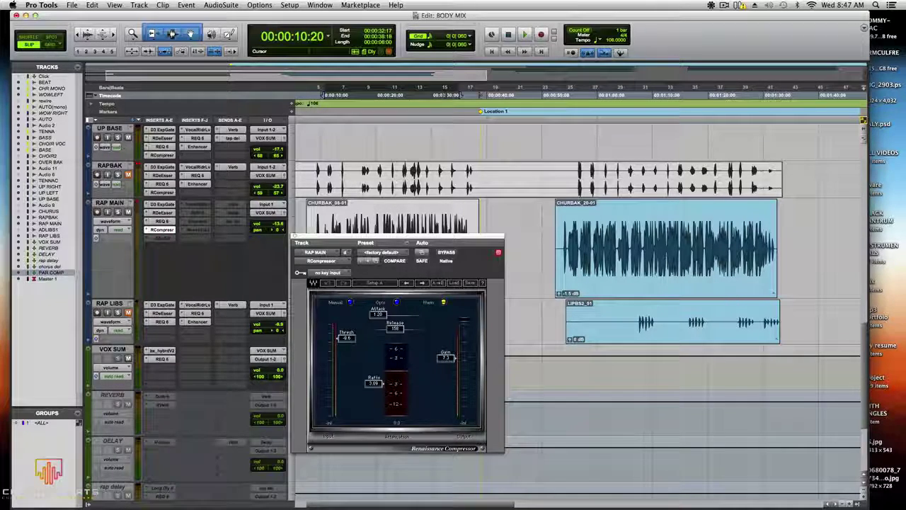
Step: Bypass the Renaissance Compressor and play the rap vocal uncompressed
right_click(162, 230)
left_click(167, 230)
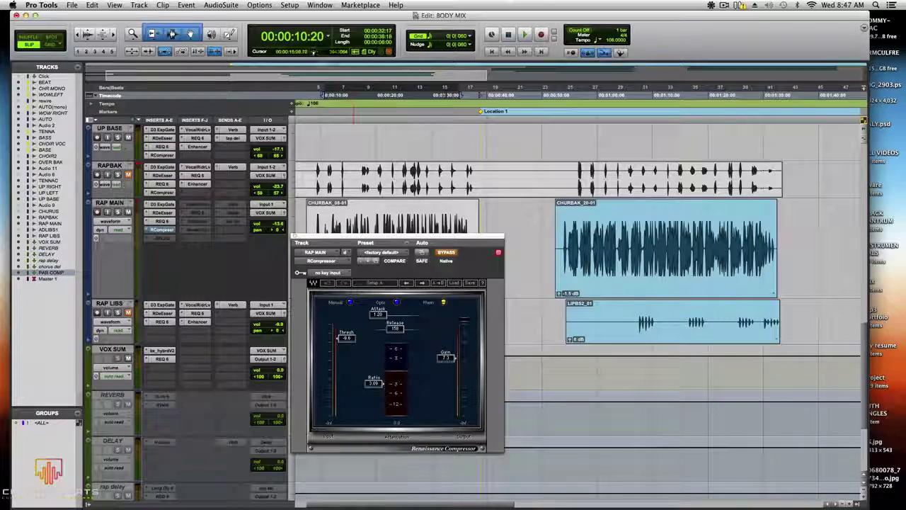
key("space")
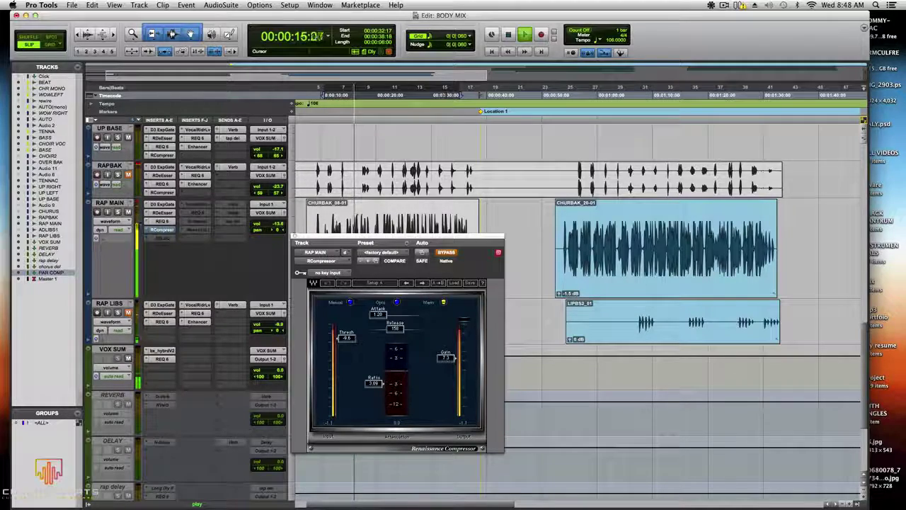
right_click(160, 225)
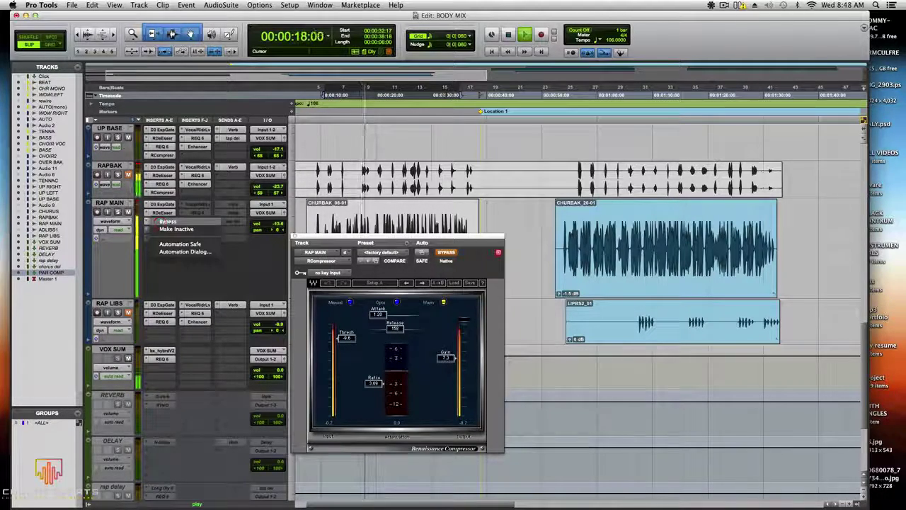
left_click(167, 222)
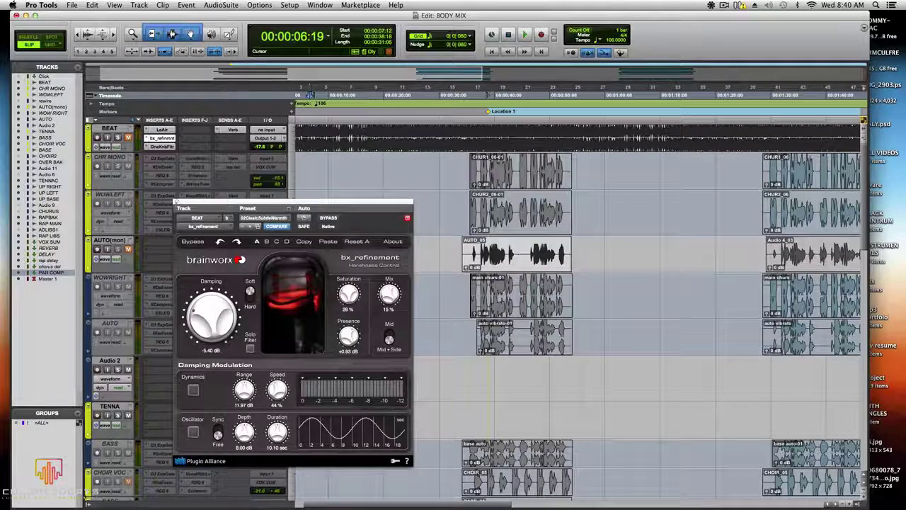
Step: Close bx_refinement, then check and close the BEAT track's OneKnob Filter
left_click(161, 138)
left_click(161, 146)
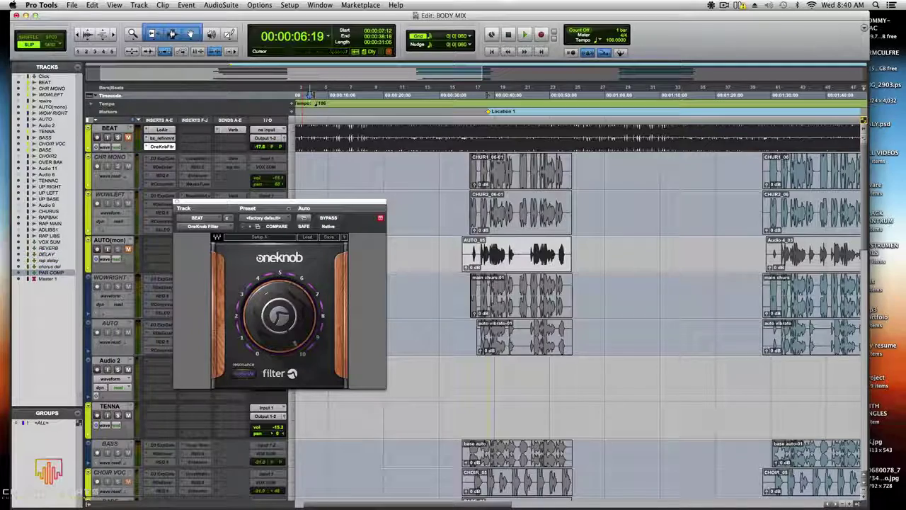
key("super+w")
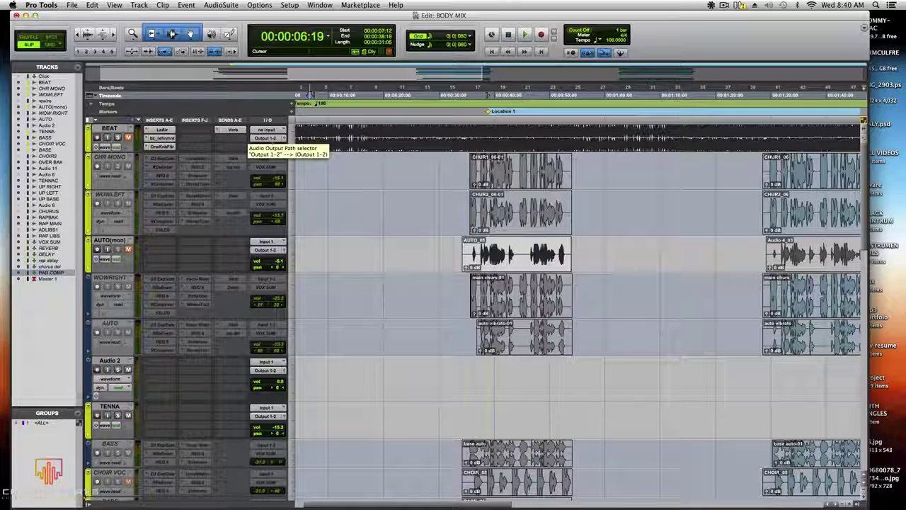
Step: Check the BEAT track's Verb send level, then close its fader window
left_click(233, 129)
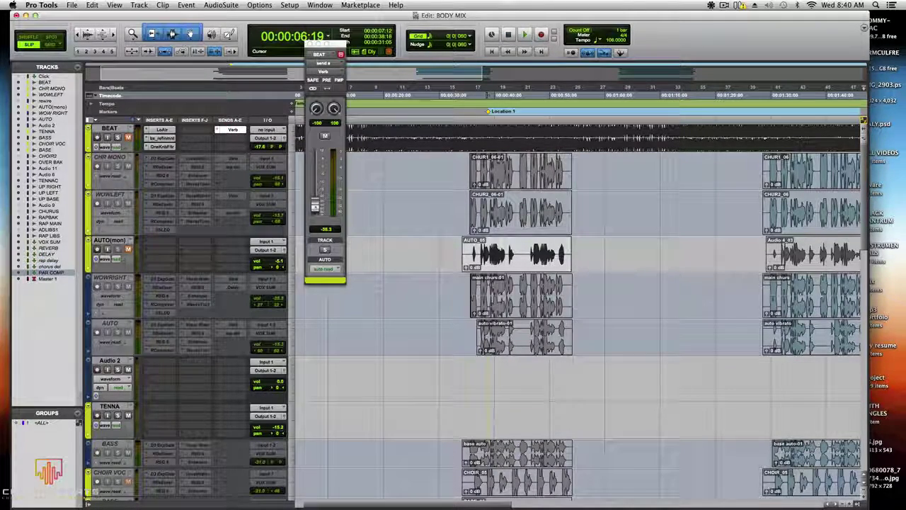
left_click(315, 205)
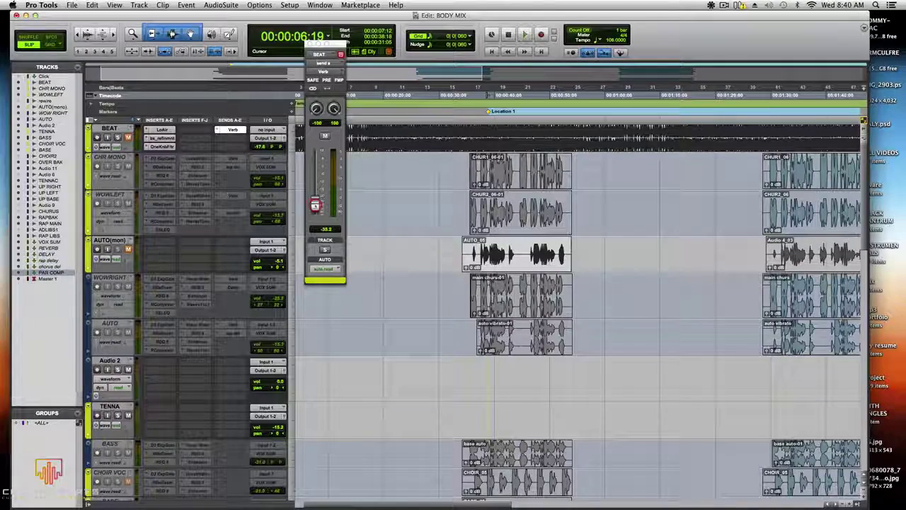
left_click(340, 54)
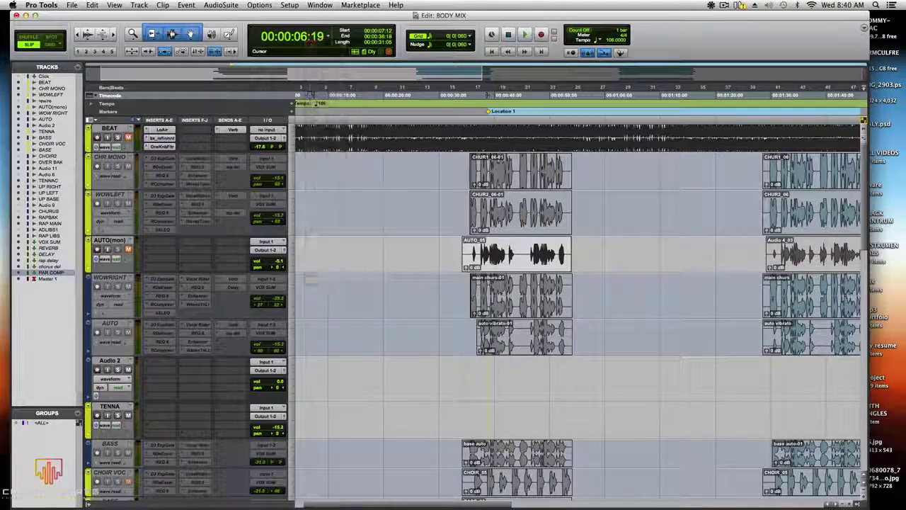
scroll(425, 284, "down", 10)
Step: Scroll to RAP MAIN, then open and close its D3 ExpGate window
scroll(566, 283, "down", 10)
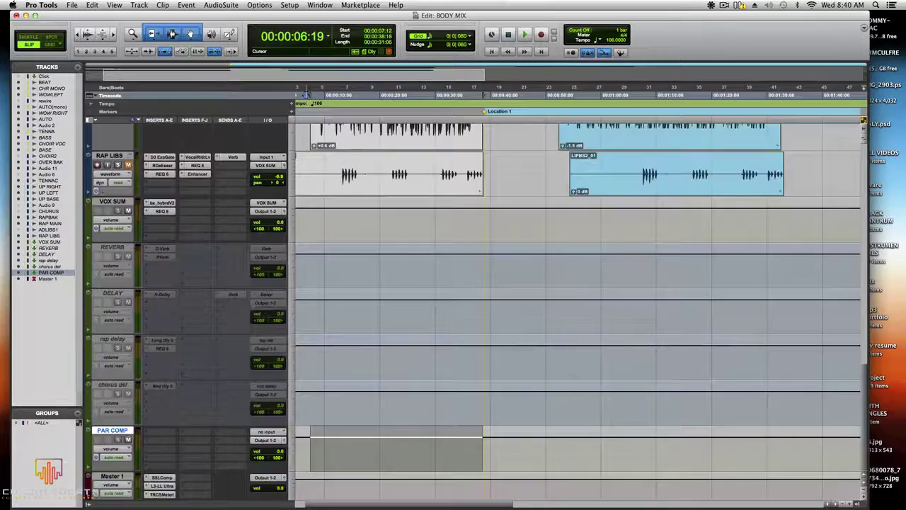
scroll(566, 283, "up", 6)
scroll(567, 319, "down", 4)
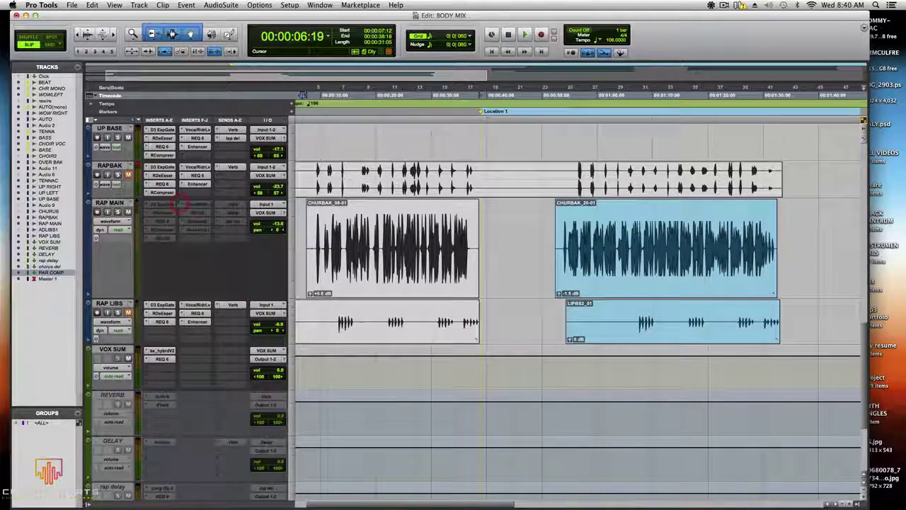
left_click(163, 203)
left_click(163, 203)
right_click(152, 204)
left_click(167, 205)
right_click(152, 204)
left_click(167, 204)
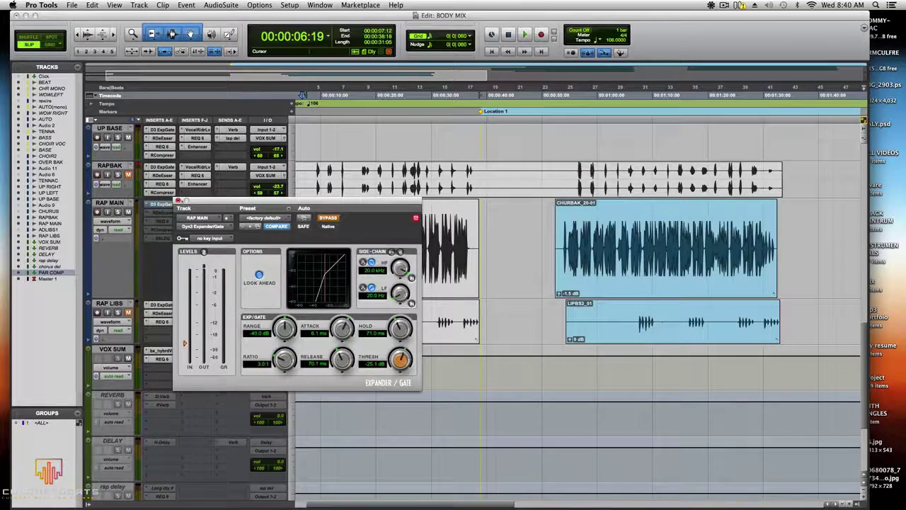
left_click(164, 205)
Step: Play from near the song start, switching the Expander/Gate on mid-playback, then stop
left_click(434, 105)
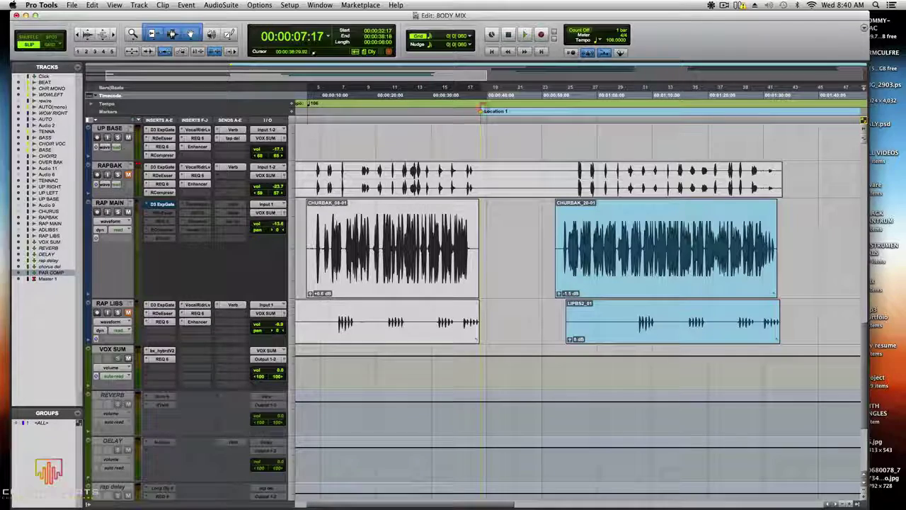
left_click(486, 106)
key("space")
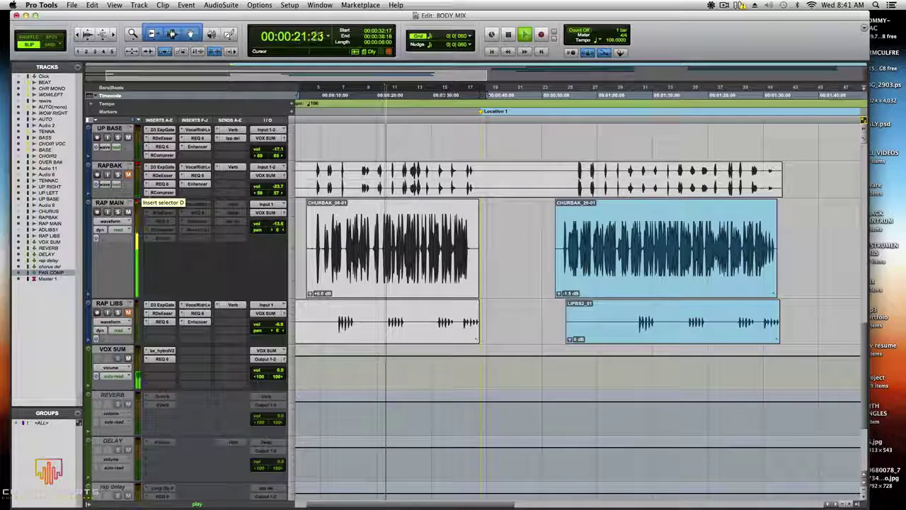
left_click(162, 204)
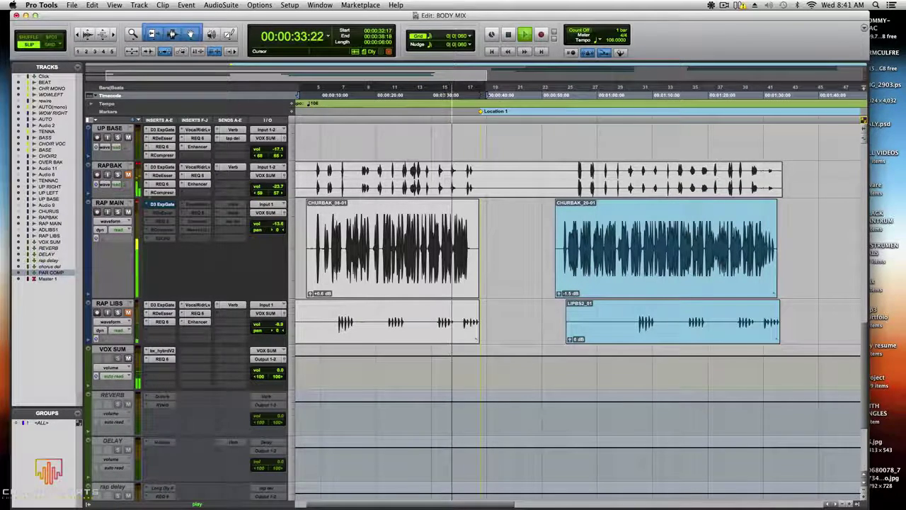
key("space")
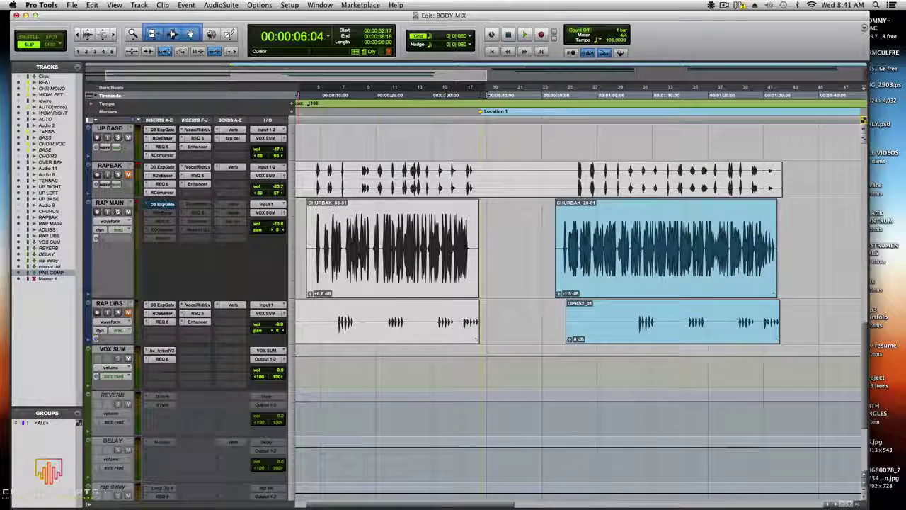
Step: Bypass RAP MAIN's D3 ExpGate, then reopen Dyn3 Expander/Gate (-25.6 dB threshold, 3.0:1 ratio)
right_click(162, 203)
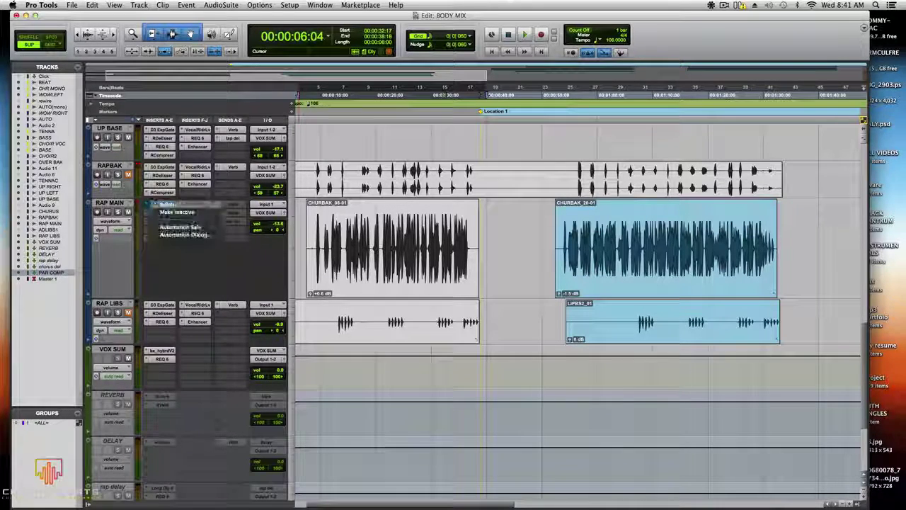
left_click(165, 204)
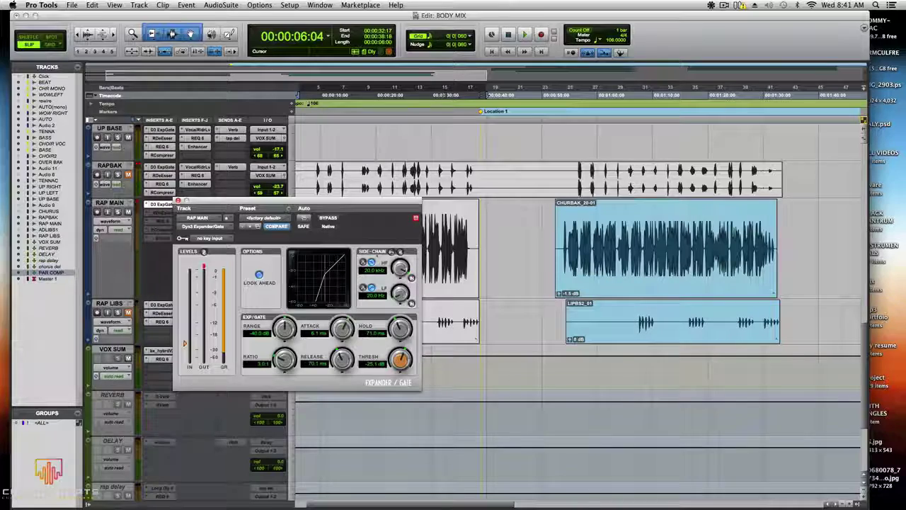
left_click(159, 204)
mouse_move(169, 203)
mouse_move(234, 212)
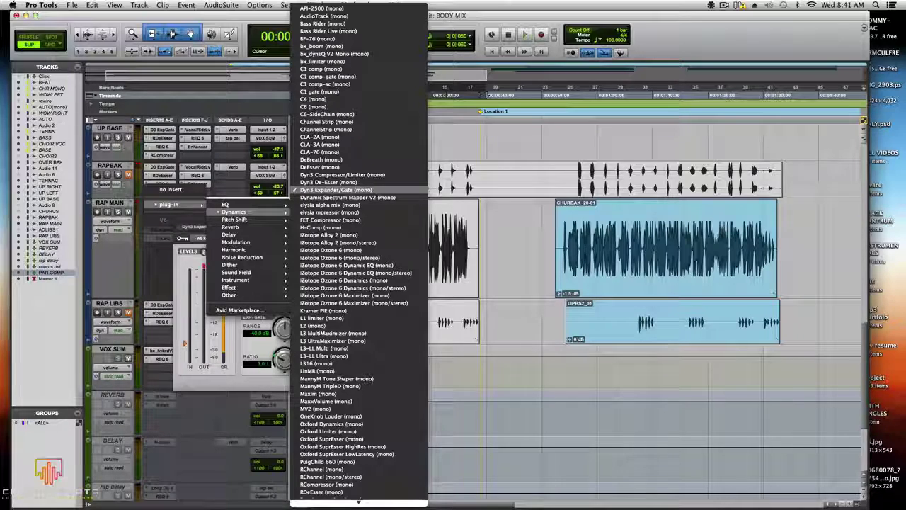
left_click(335, 189)
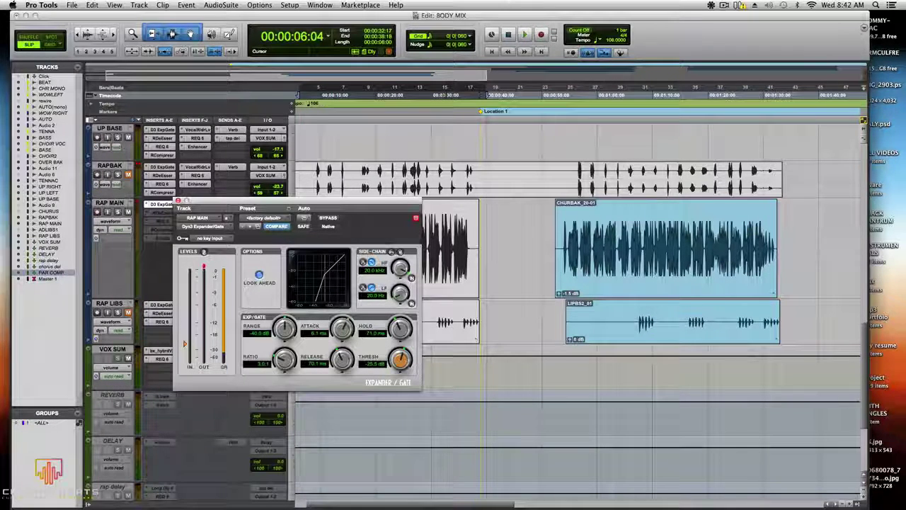
Step: Play the rap vocal through the active gate, replay it, and bypass the gate mid-playback
key("space")
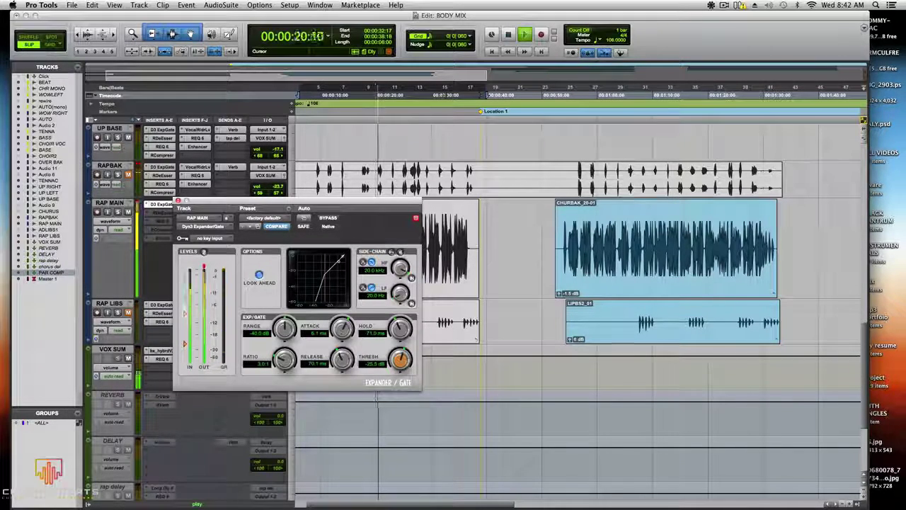
key("space")
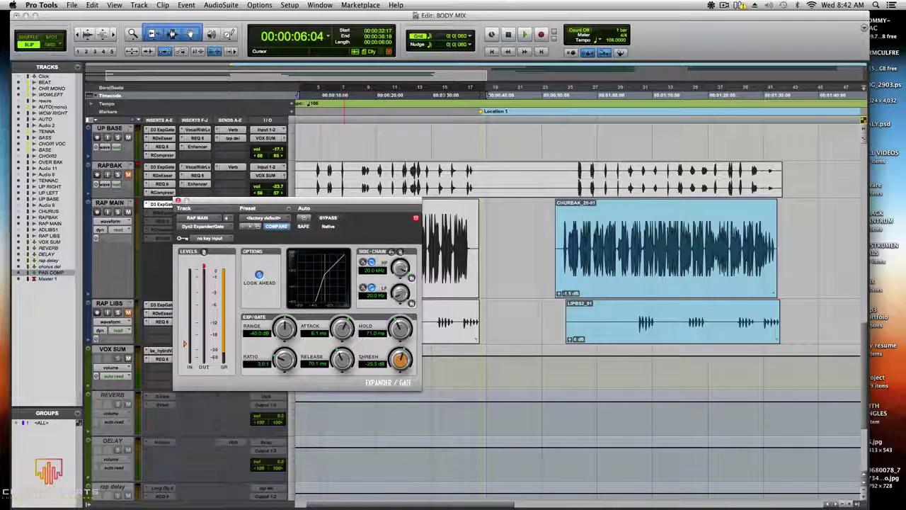
key("space")
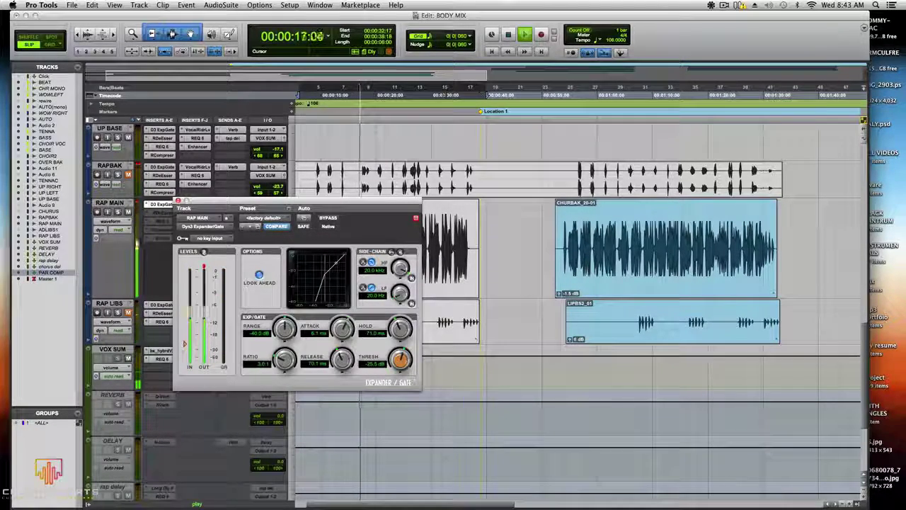
left_click(197, 217)
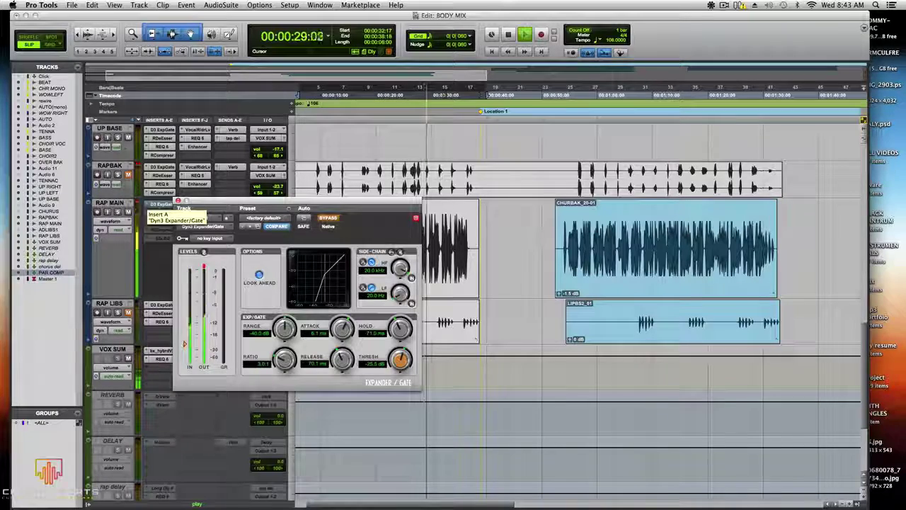
Step: Replay the section comparing the gate bypassed and active, then move the start to 00:00:12:18
key("space")
key("space")
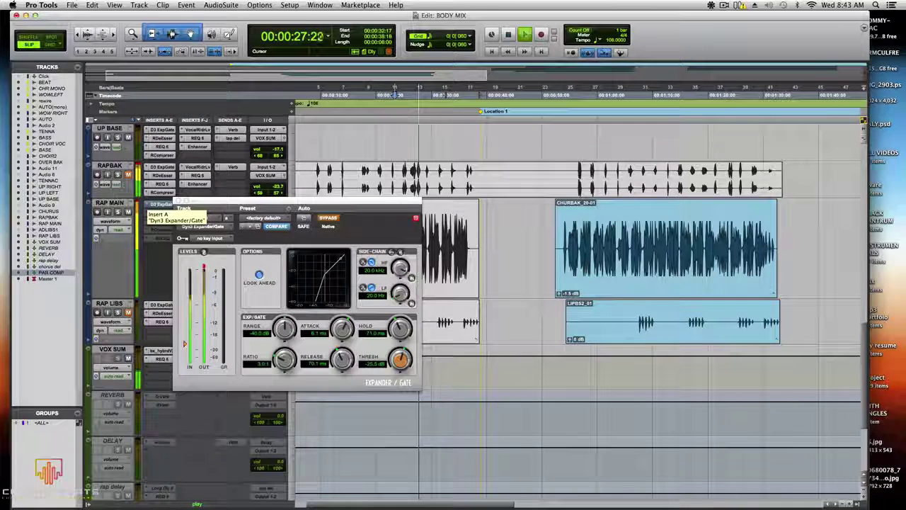
key("space")
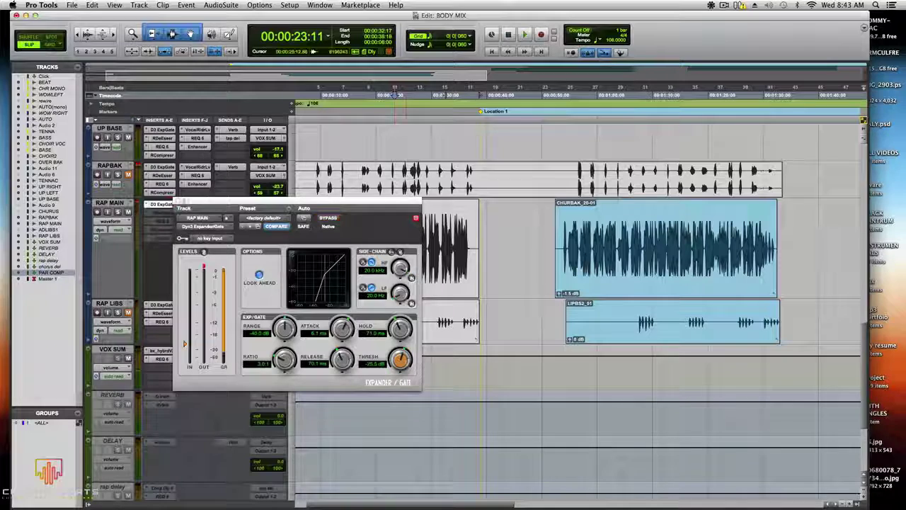
key("space")
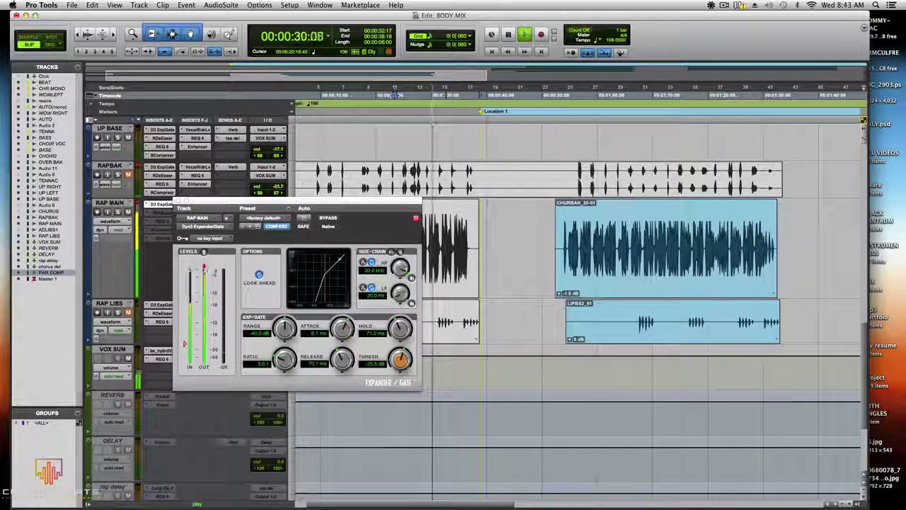
key("space")
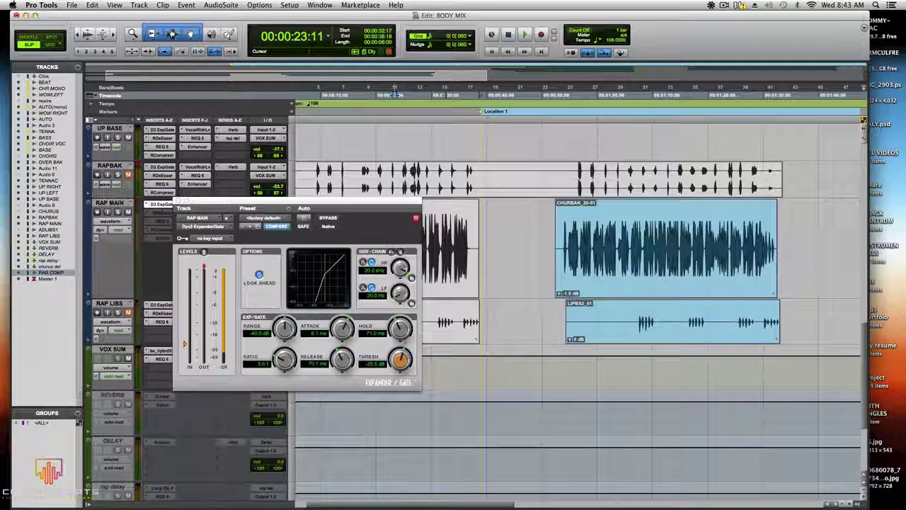
left_click(346, 95)
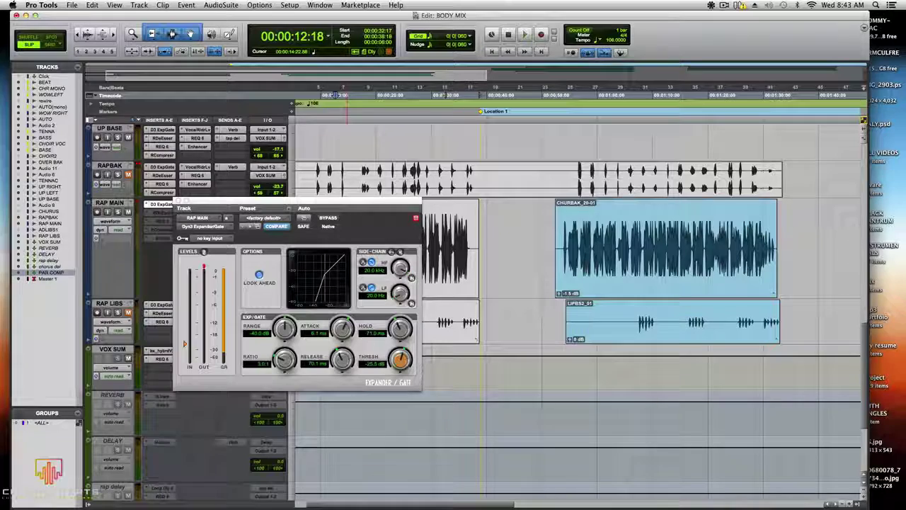